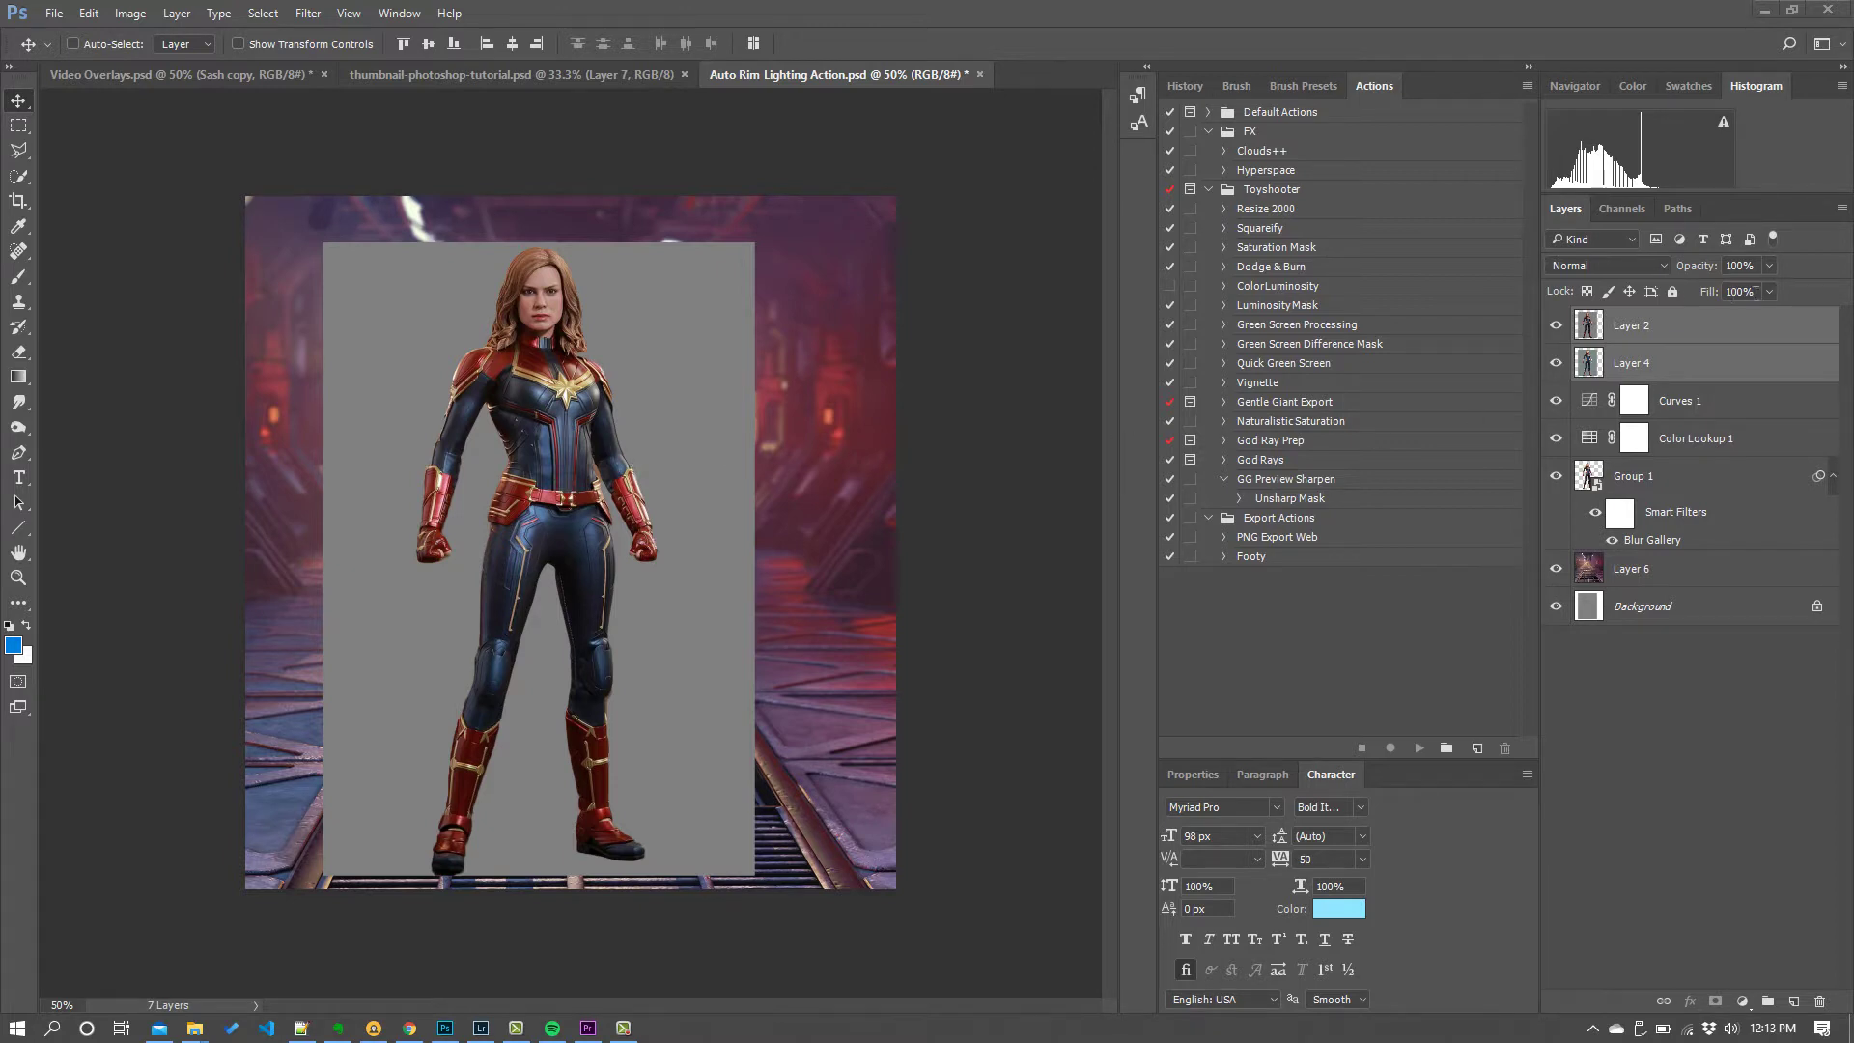
# Select only Layer 2 and switch off its visibility.
pyautogui.click(1628, 333)
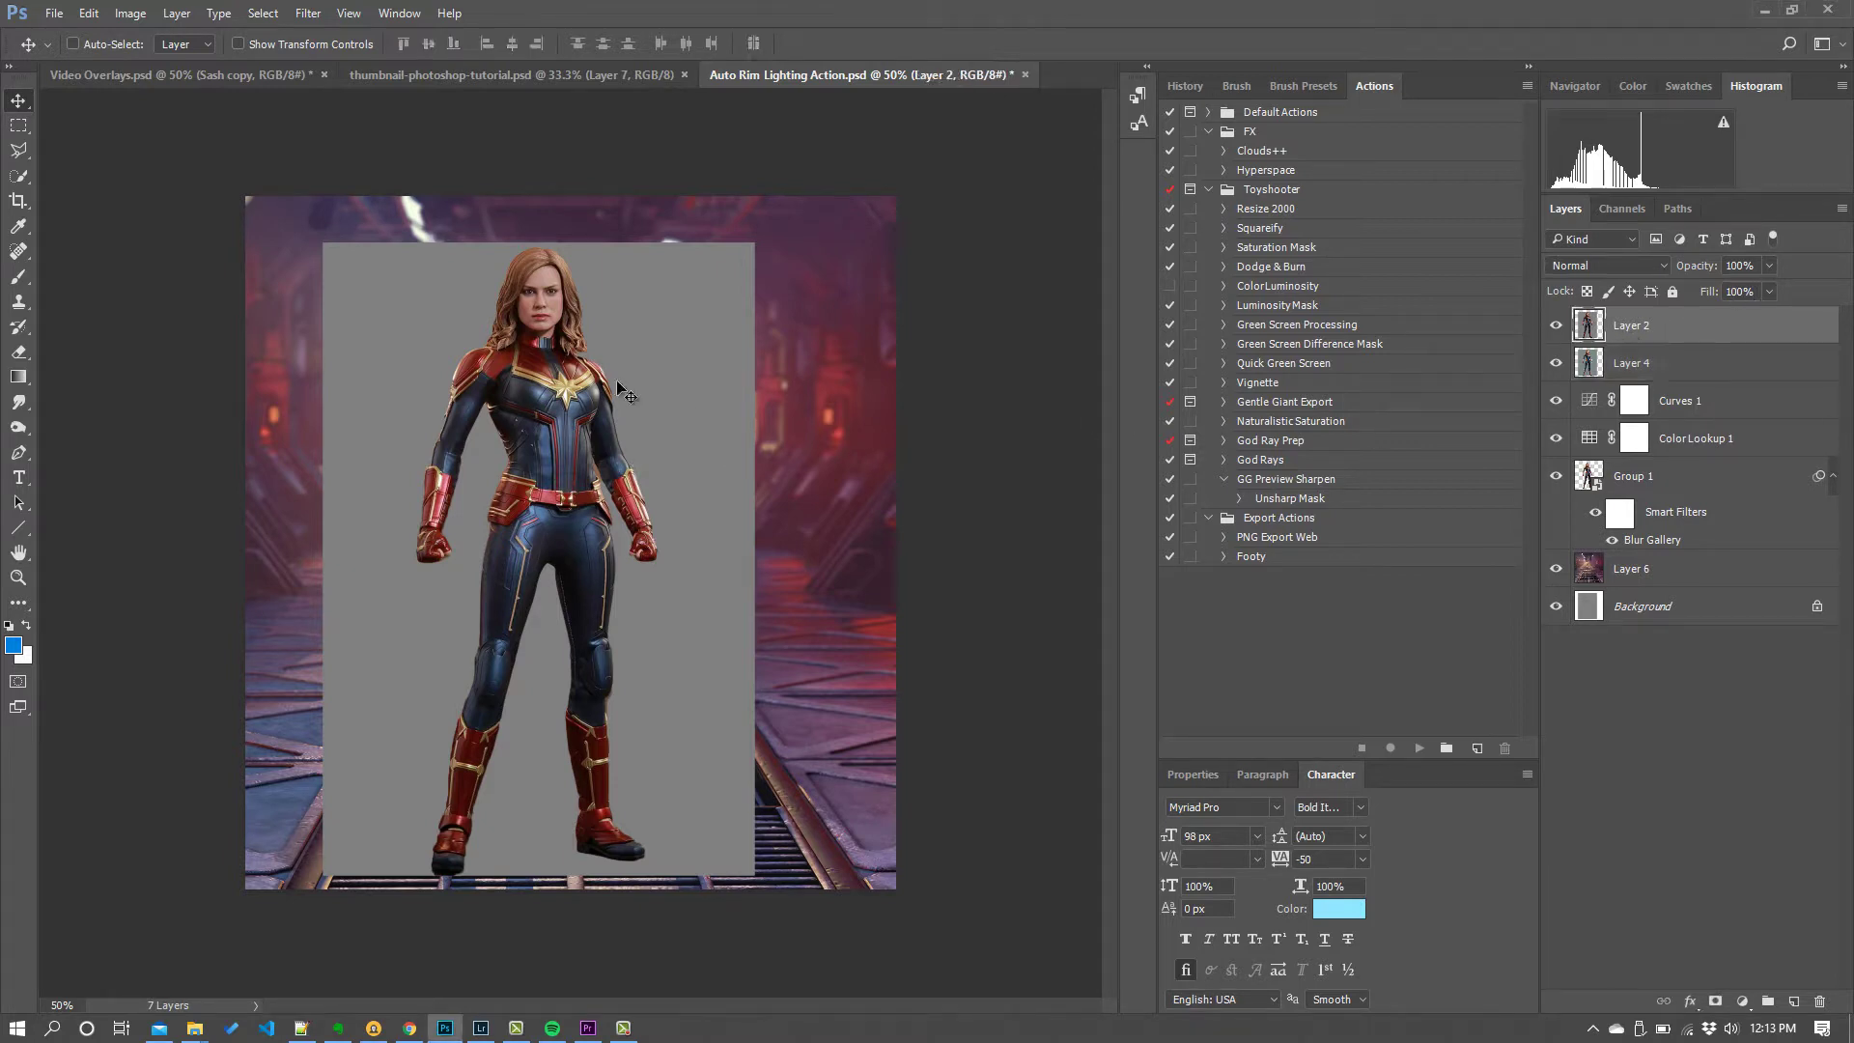
pyautogui.click(1557, 328)
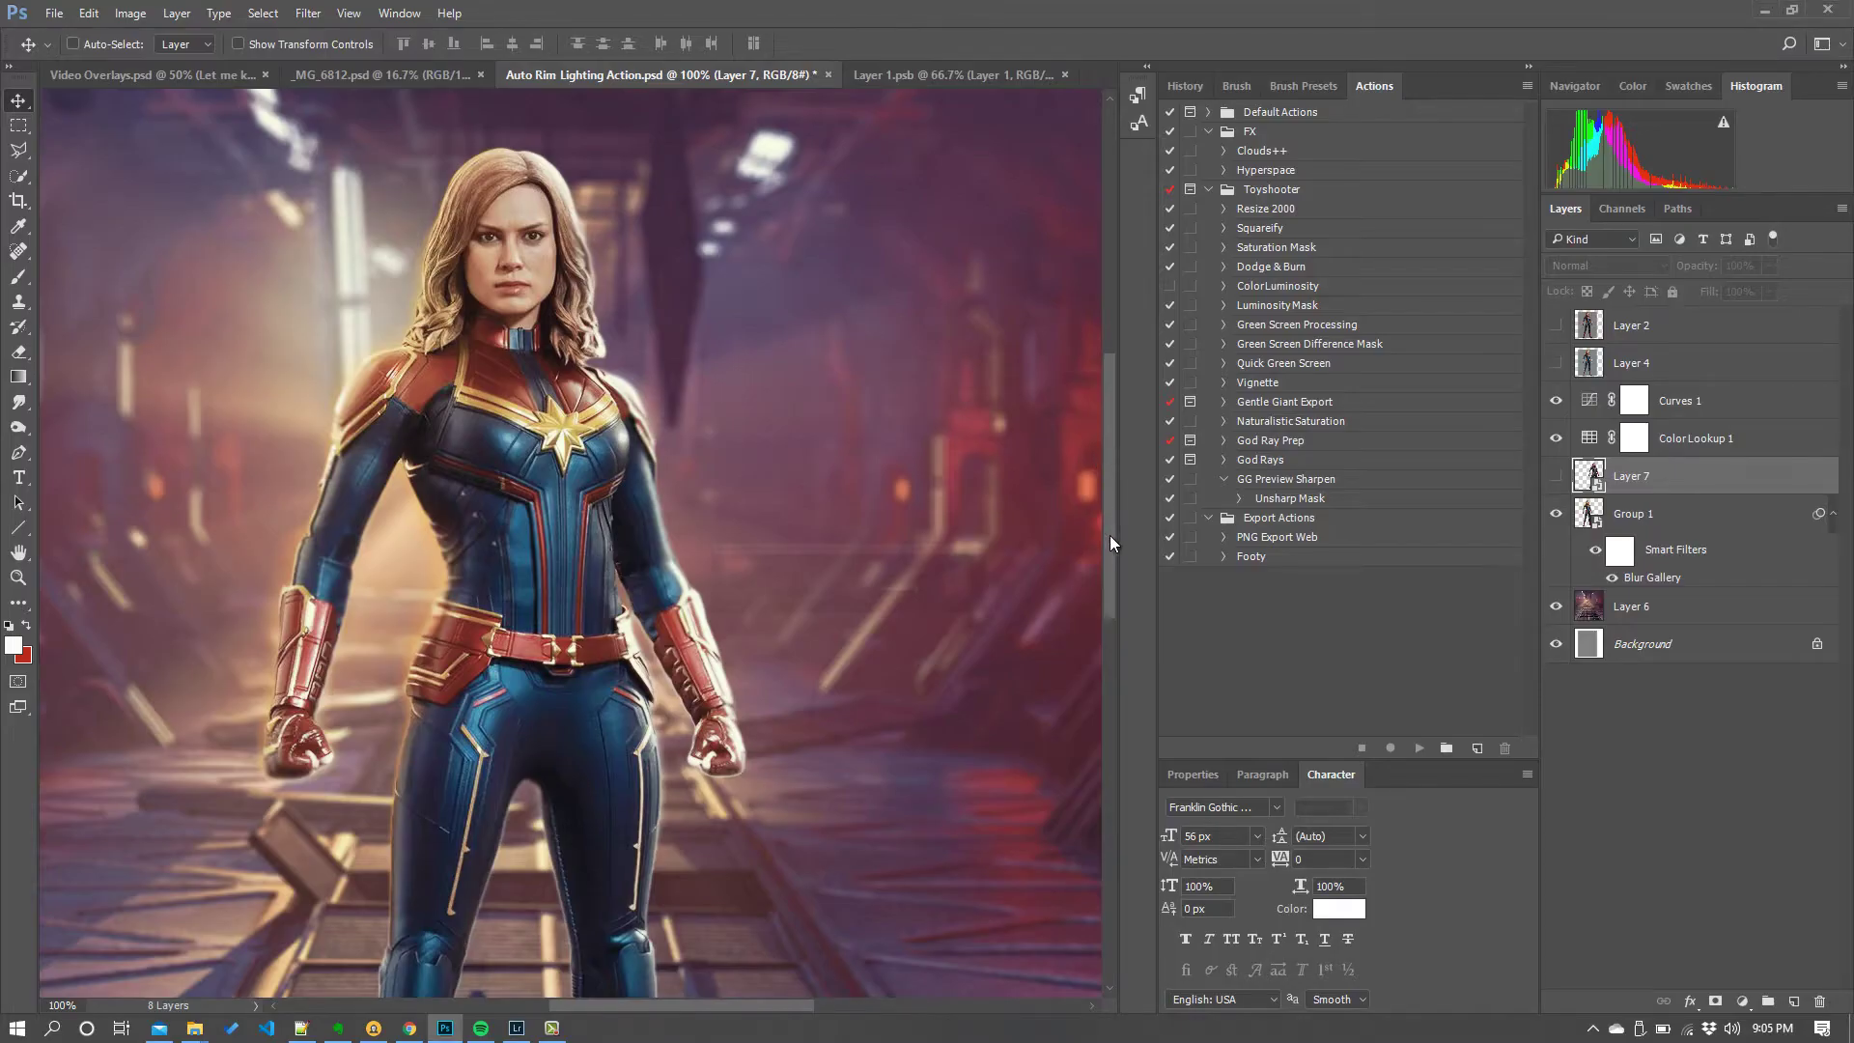
pyautogui.scroll(-5, 1109, 549)
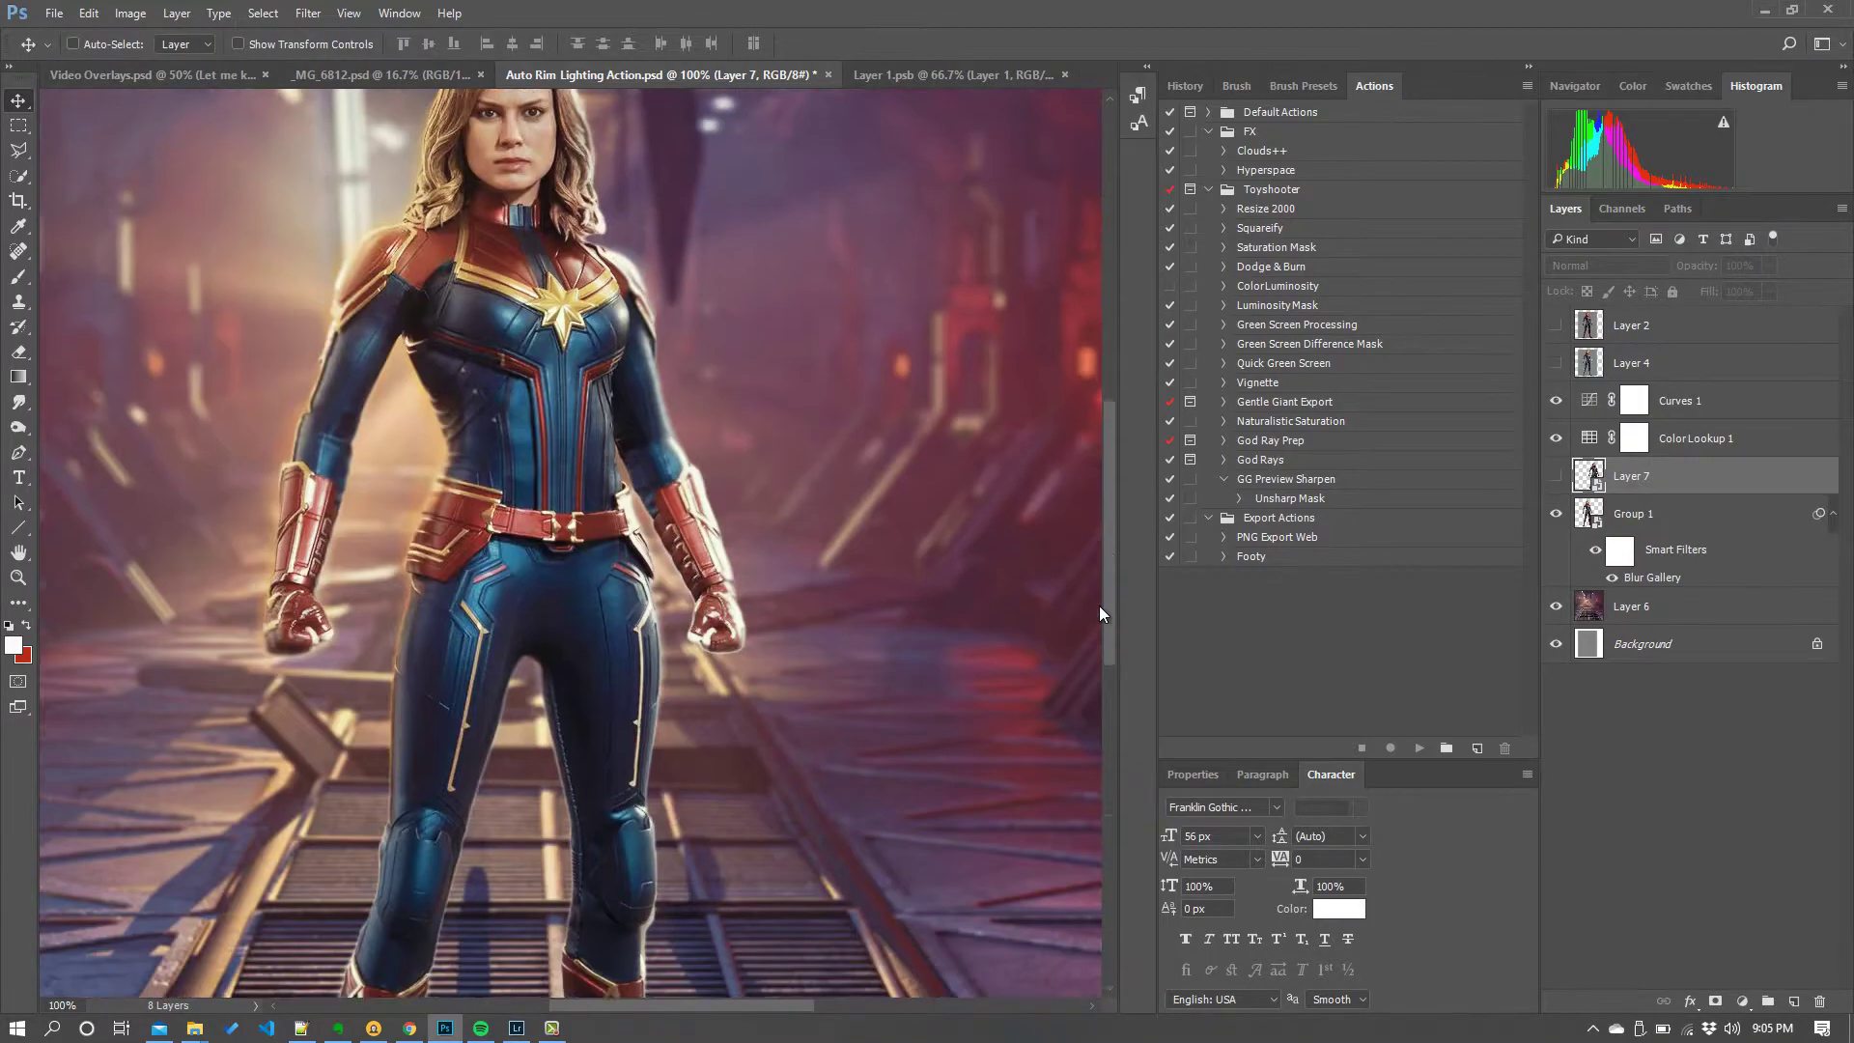
pyautogui.scroll(-2, 1092, 645)
pyautogui.scroll(6, 1091, 565)
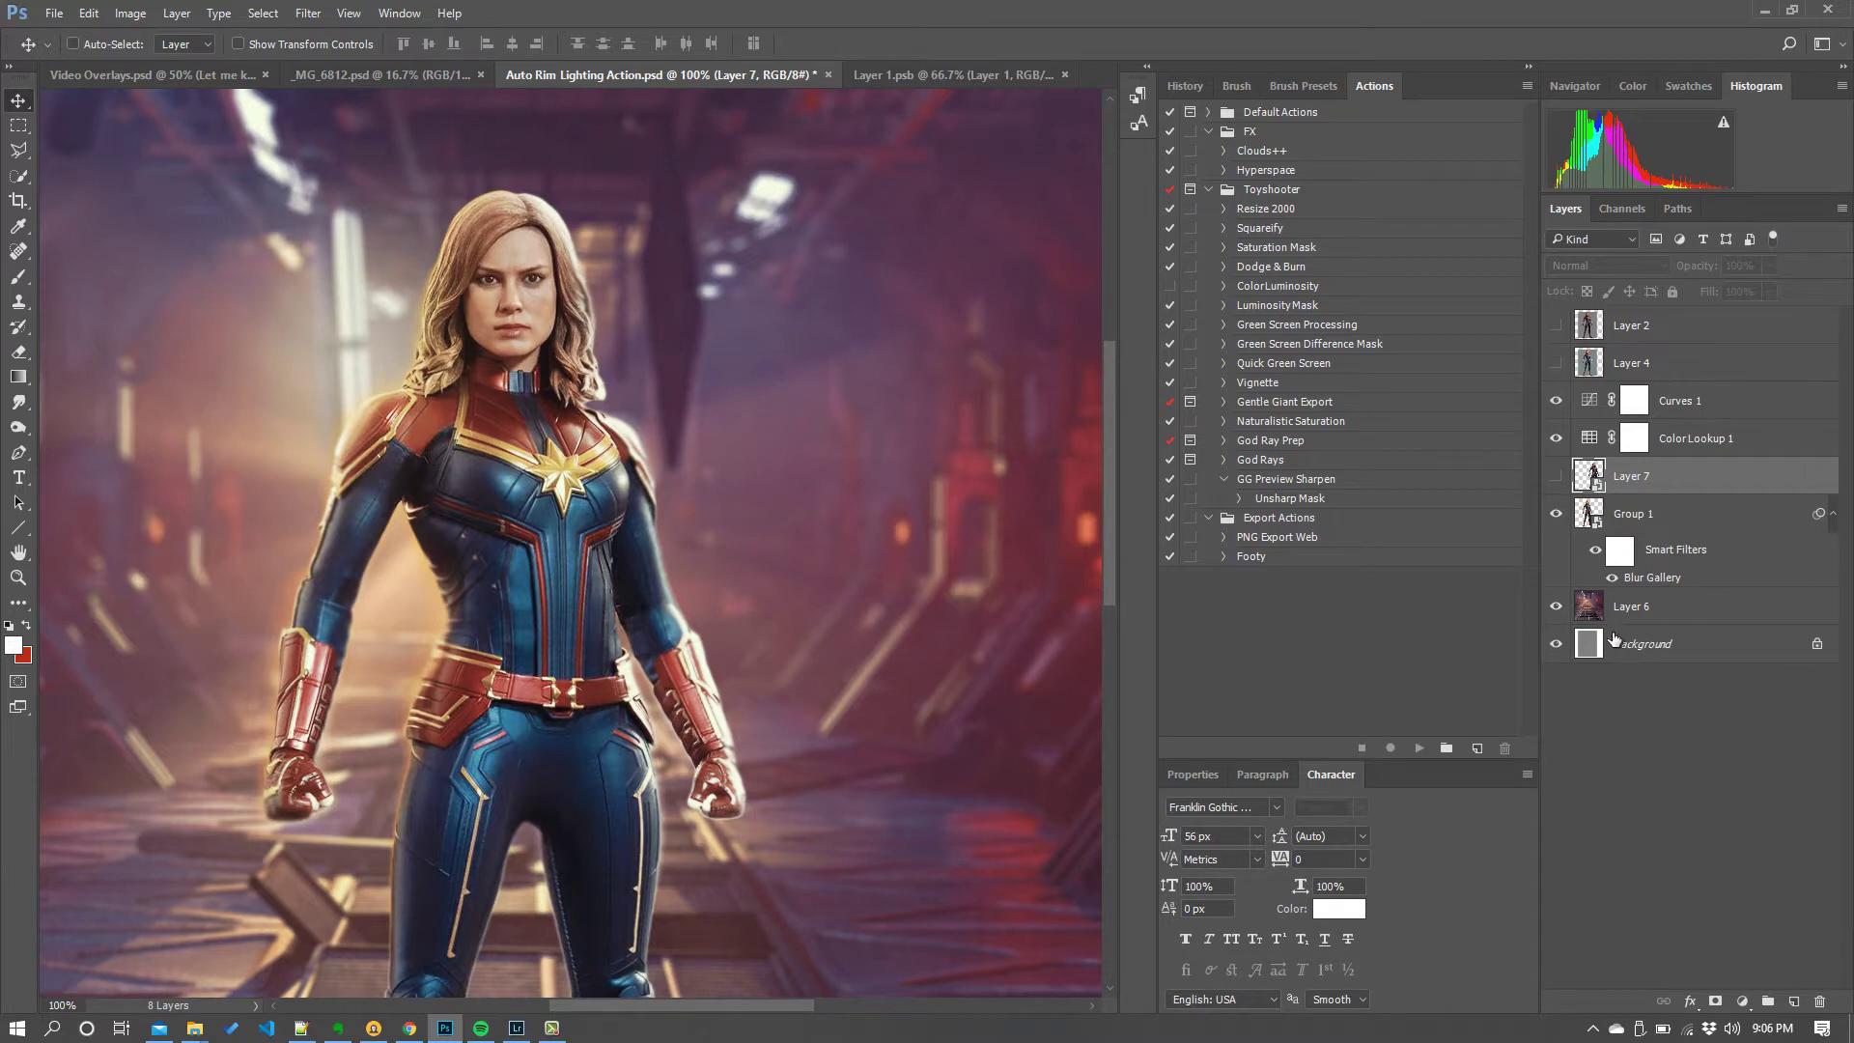
pyautogui.click(1559, 611)
pyautogui.click(1559, 611)
pyautogui.click(1559, 610)
pyautogui.click(1559, 610)
pyautogui.click(1587, 514)
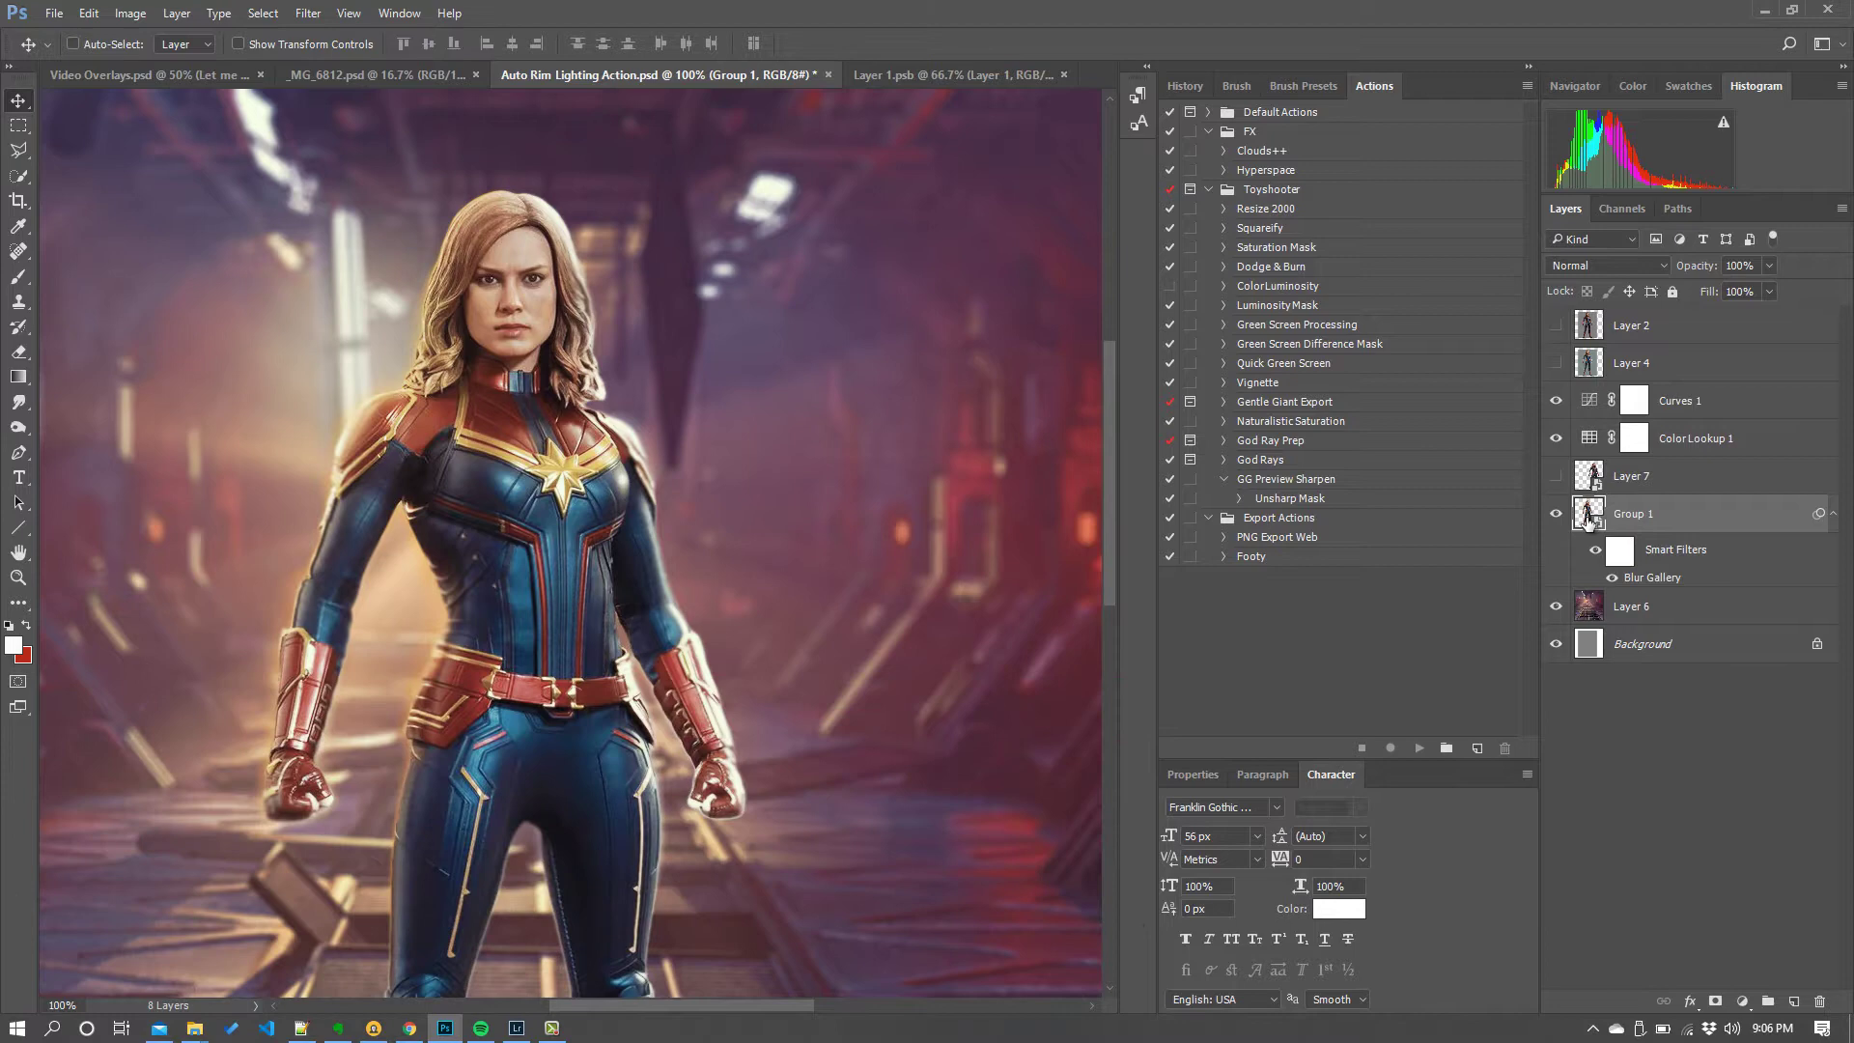
# In Group 1.psb, turn on Layer 1 copy 3, then close and save back to the composite.
pyautogui.doubleClick(1586, 514)
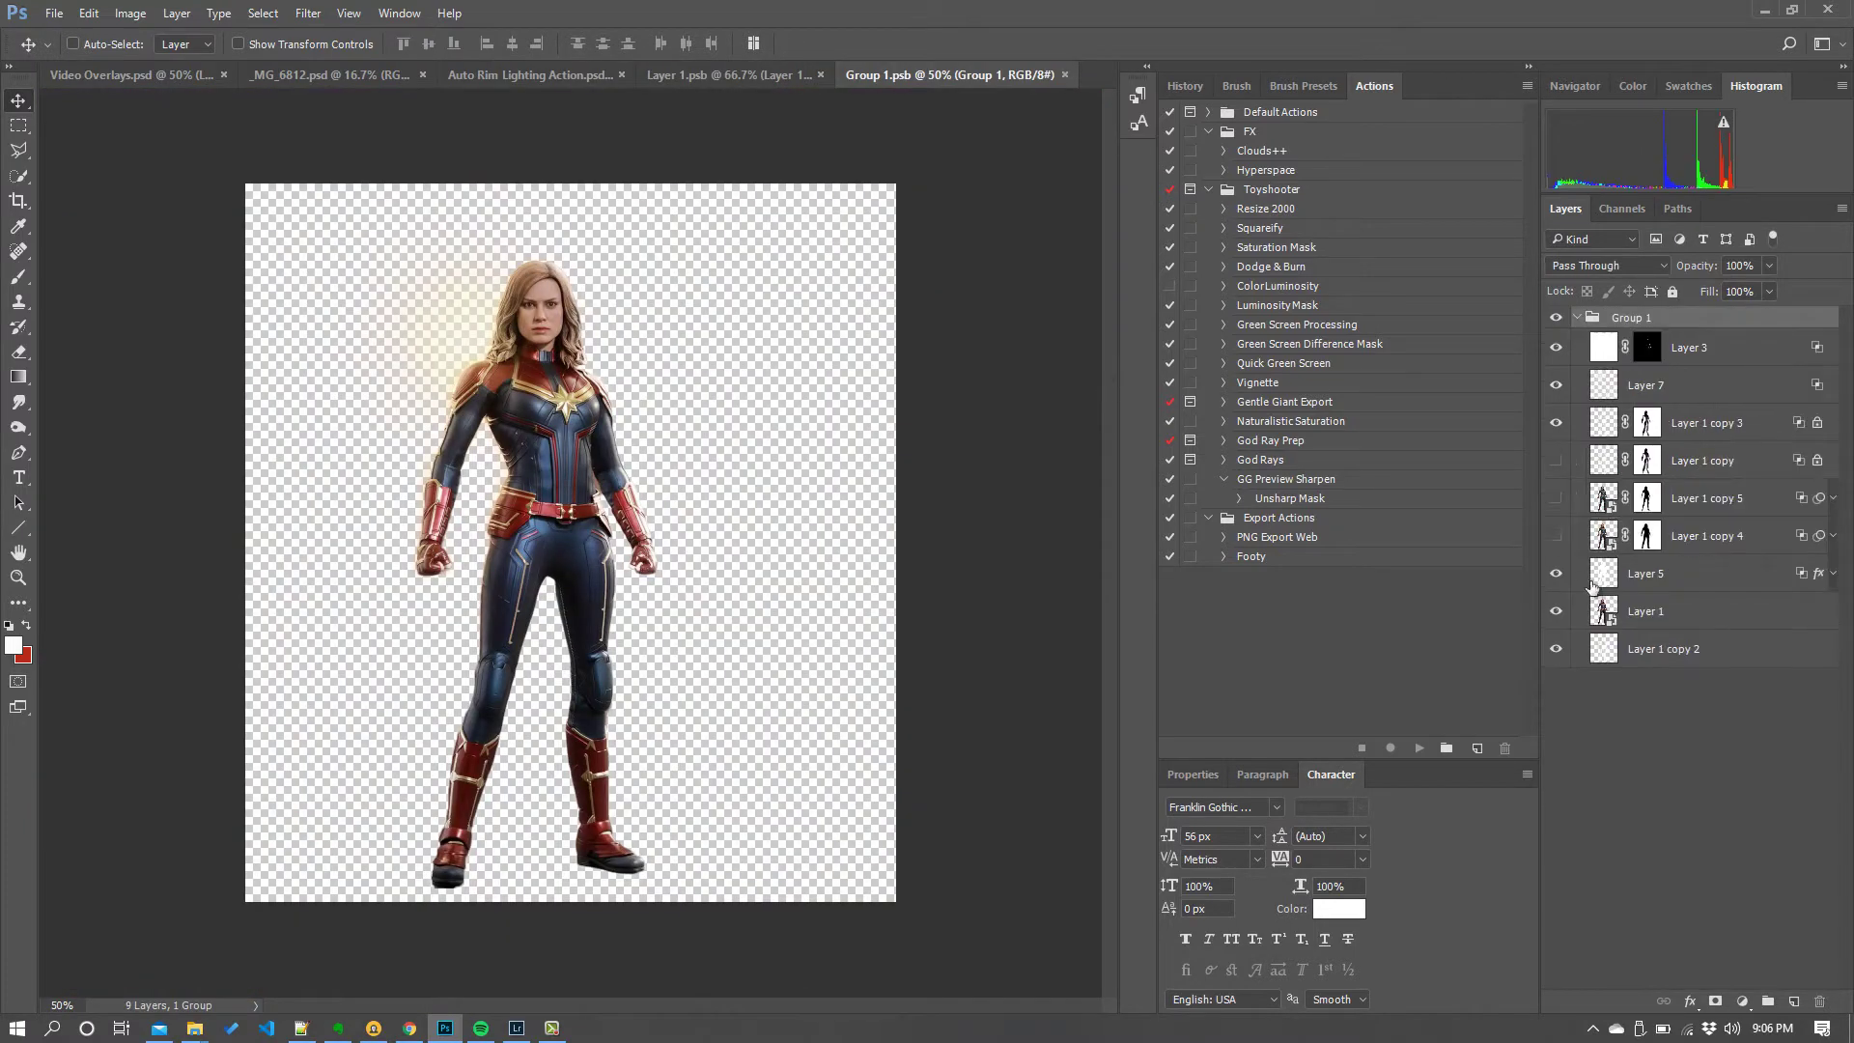
pyautogui.click(1555, 421)
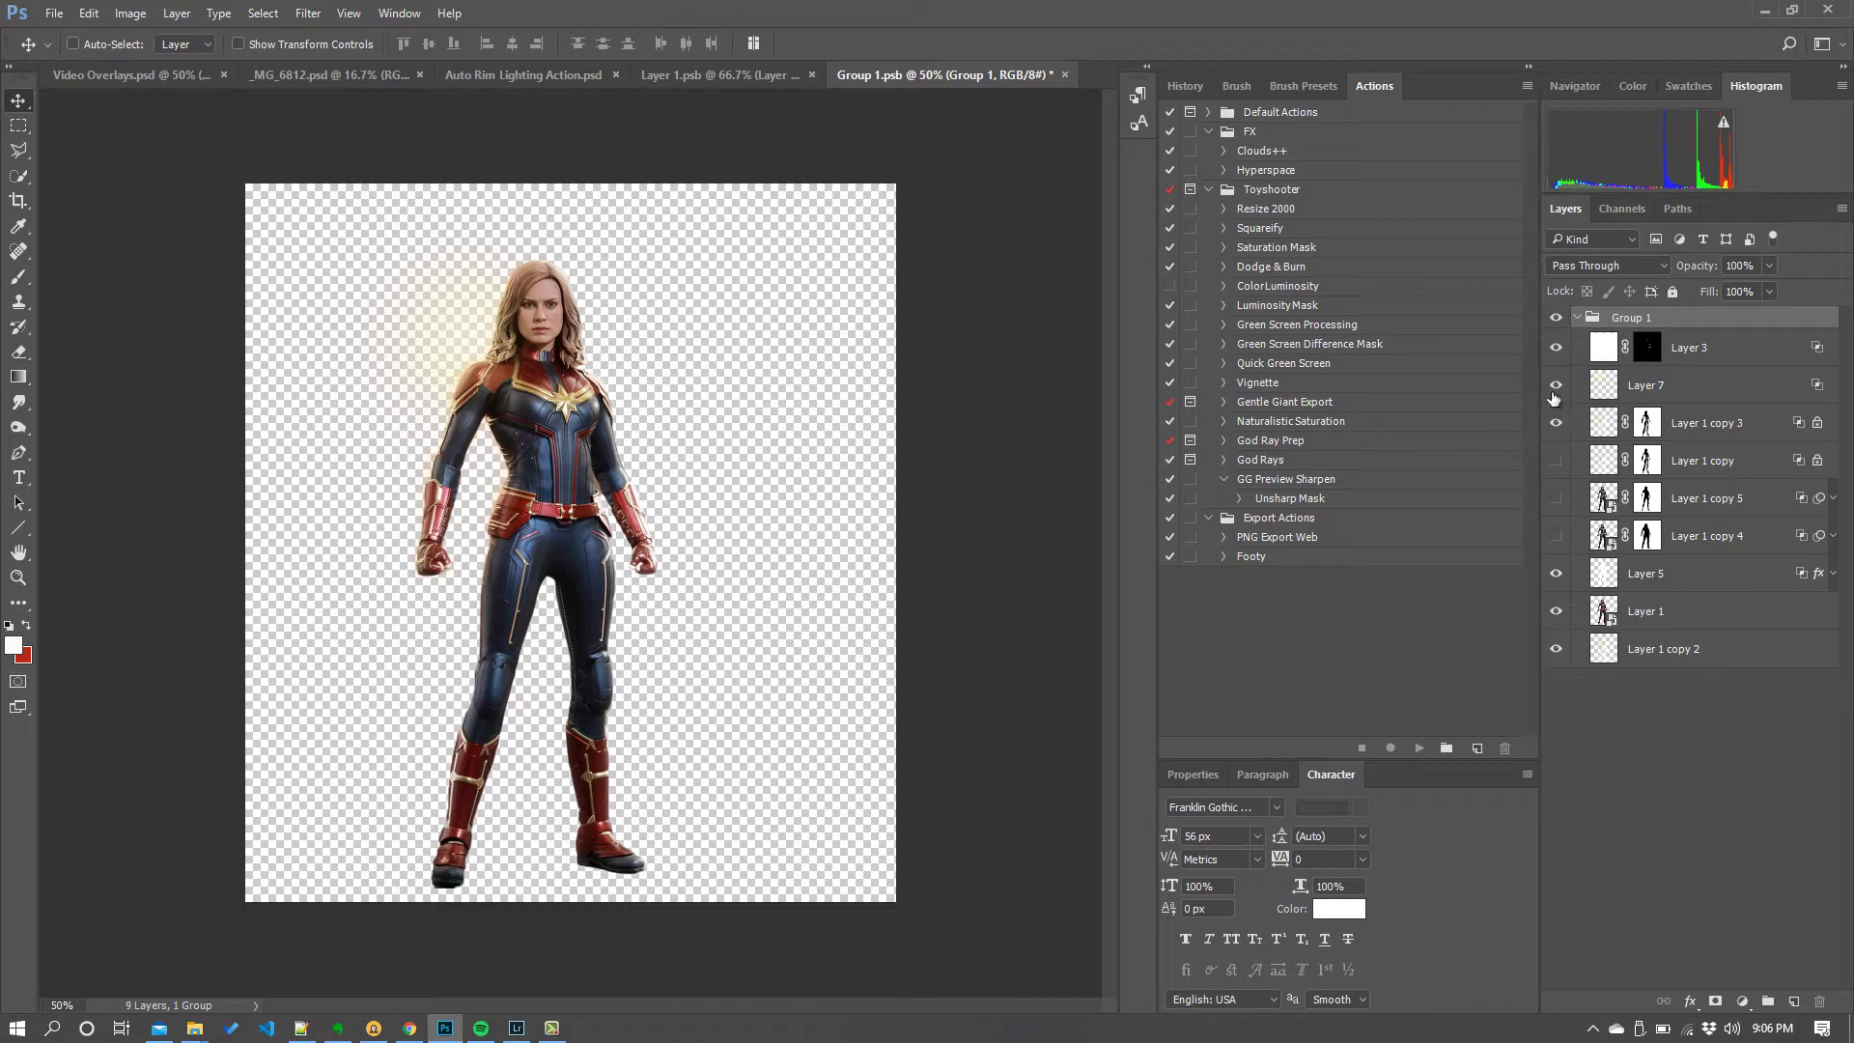
pyautogui.click(1555, 386)
pyautogui.click(1555, 388)
pyautogui.click(1064, 75)
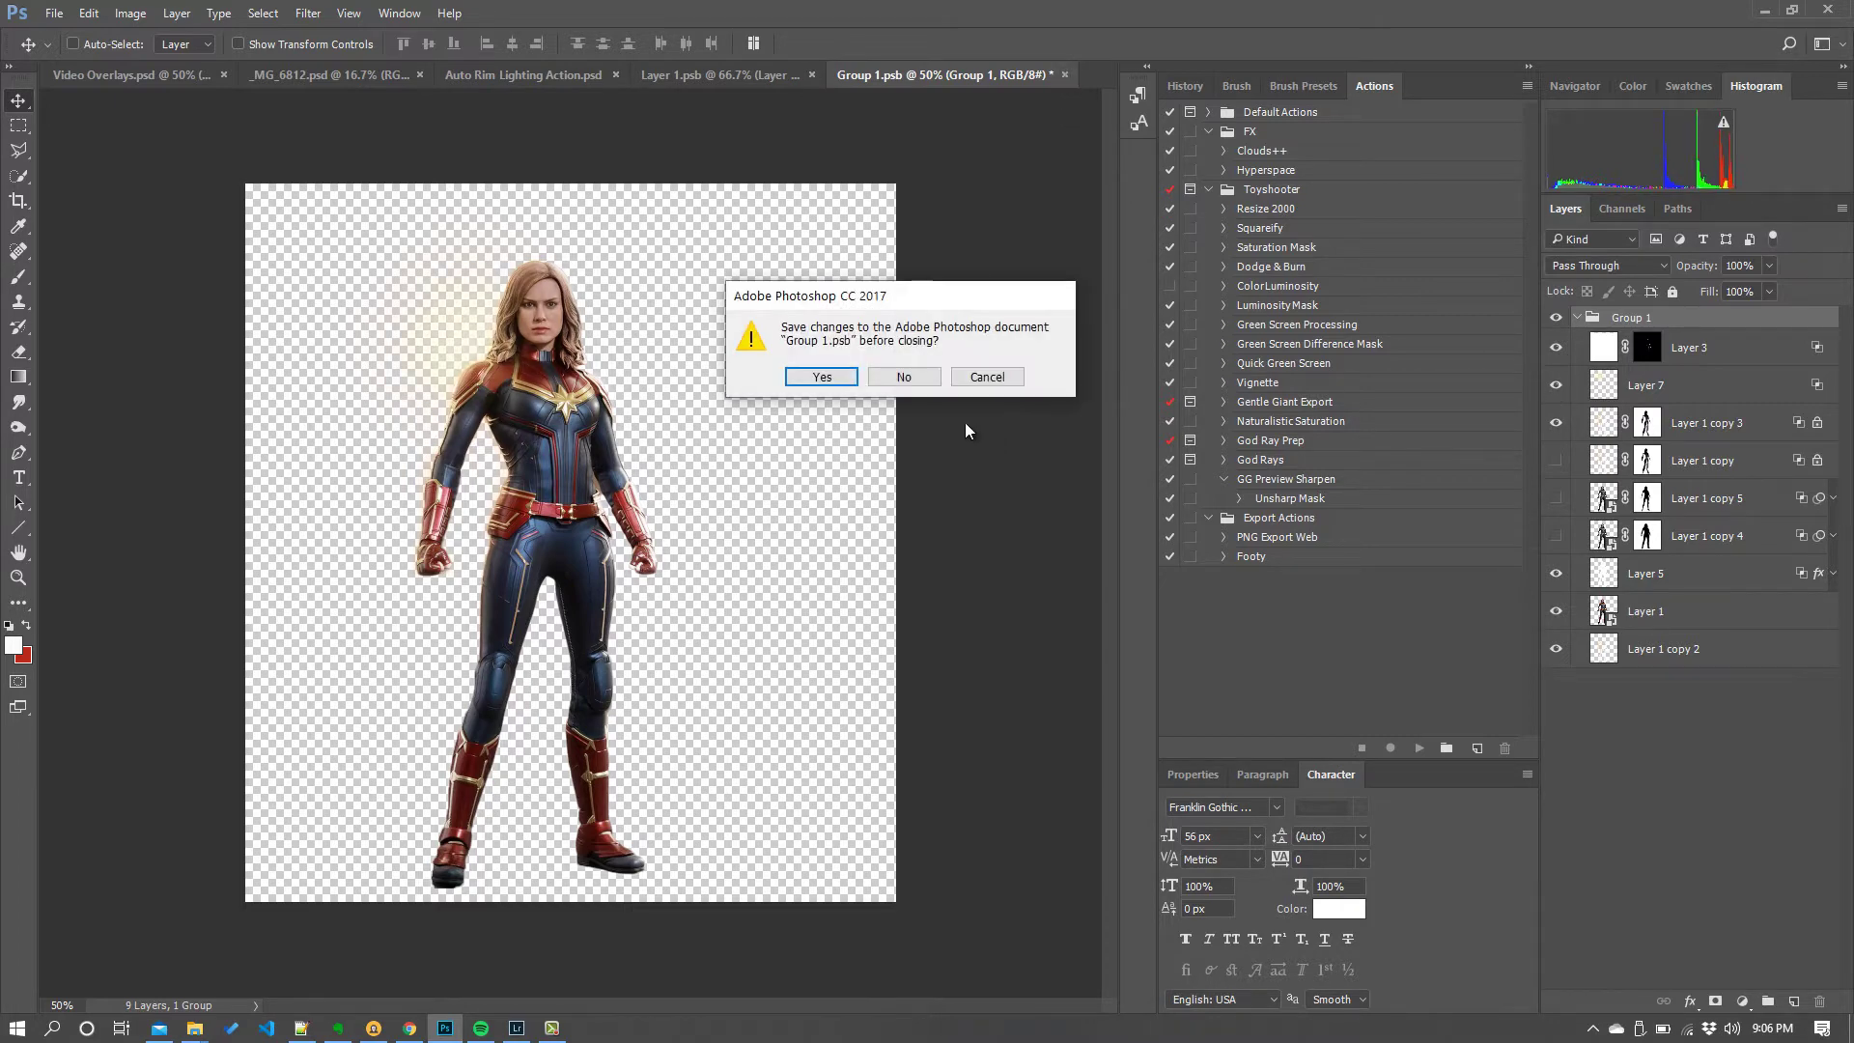
pyautogui.click(804, 379)
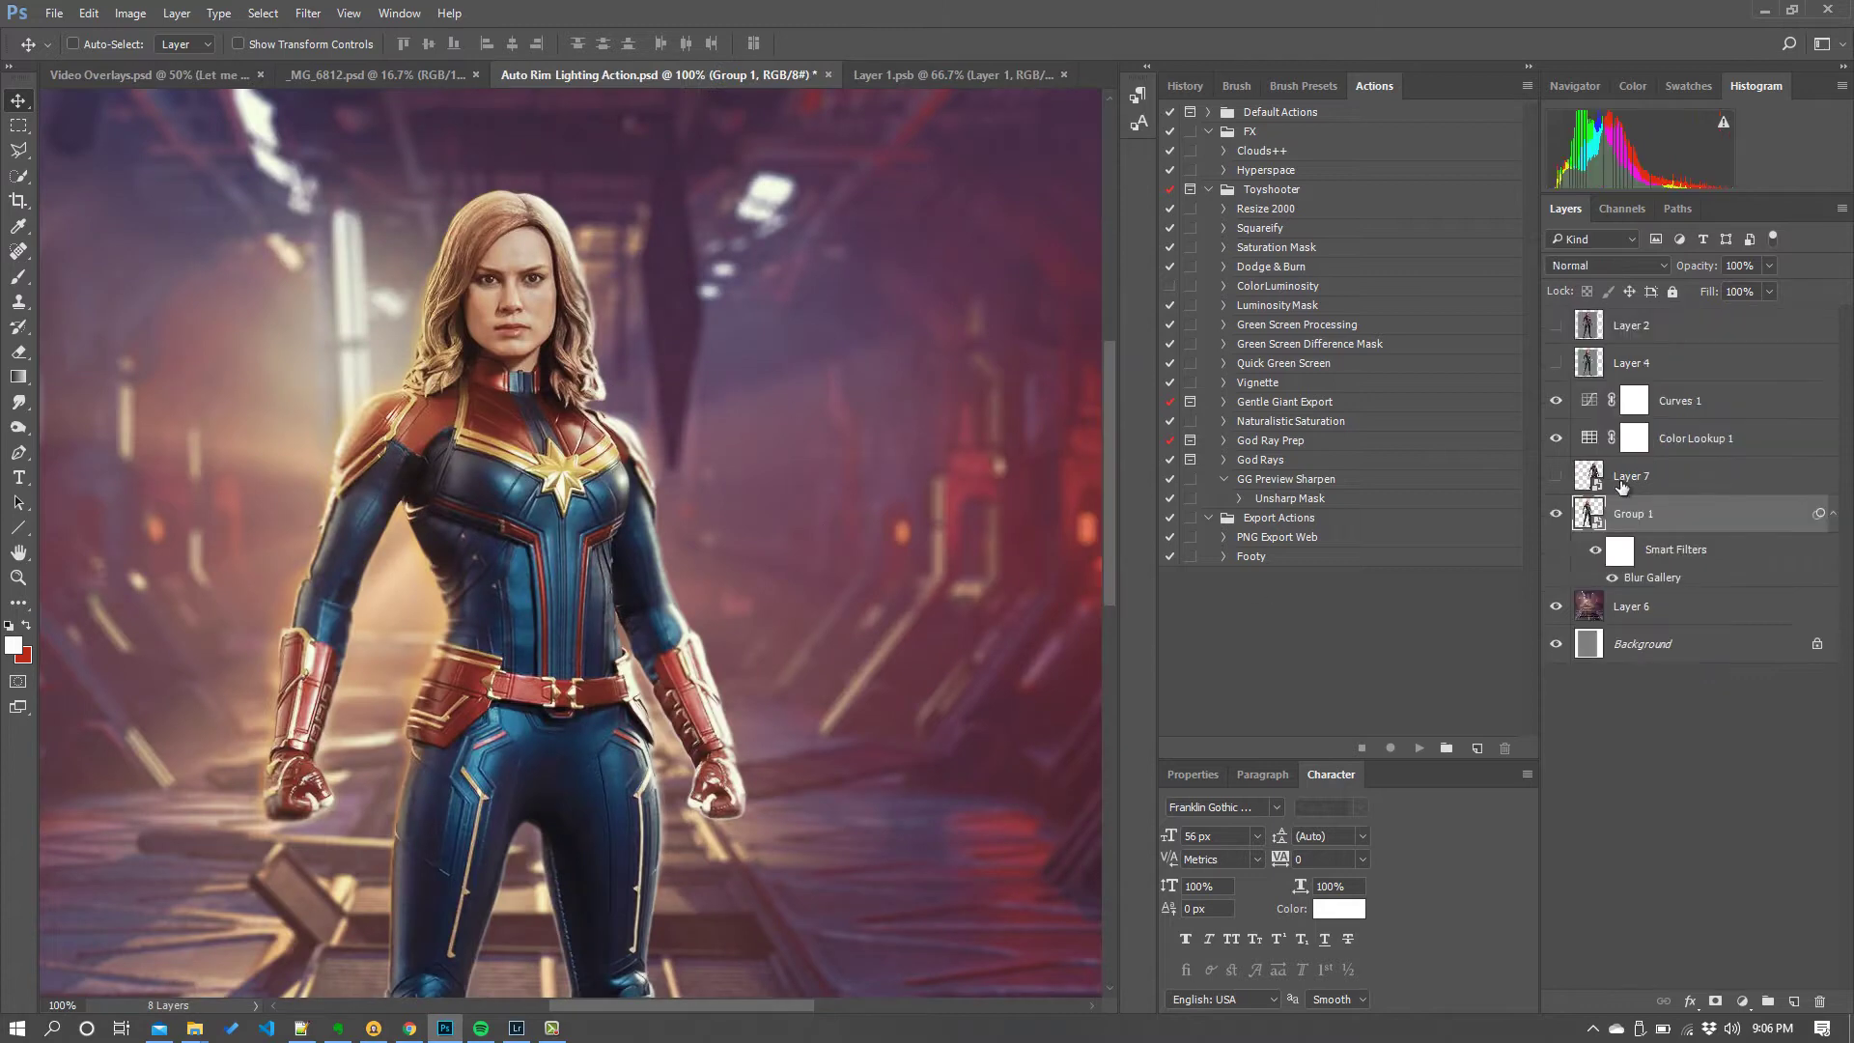
# Reveal the Layer 7 figure and nudge the Group 1 figure further left.
pyautogui.click(1556, 477)
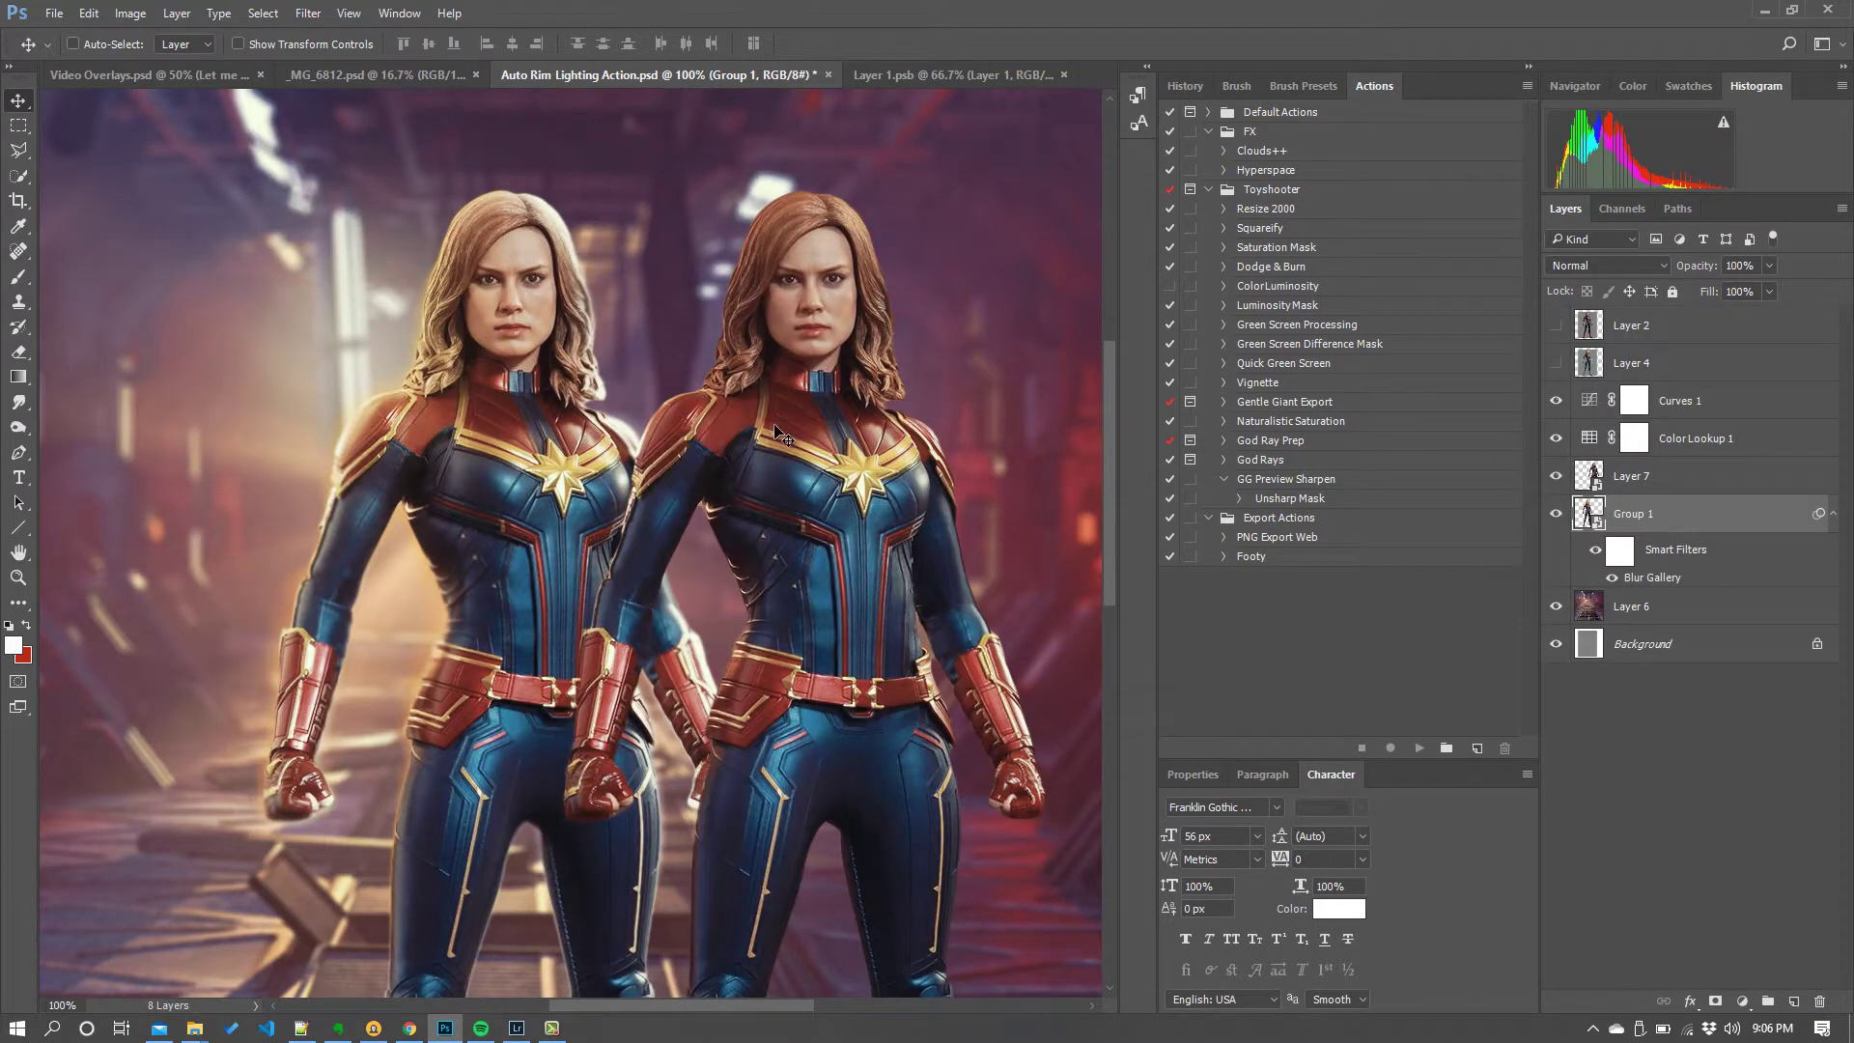
pyautogui.moveTo(783, 434)
pyautogui.mouseDown()
pyautogui.moveTo(736, 431)
pyautogui.moveTo(763, 439)
pyautogui.mouseUp()
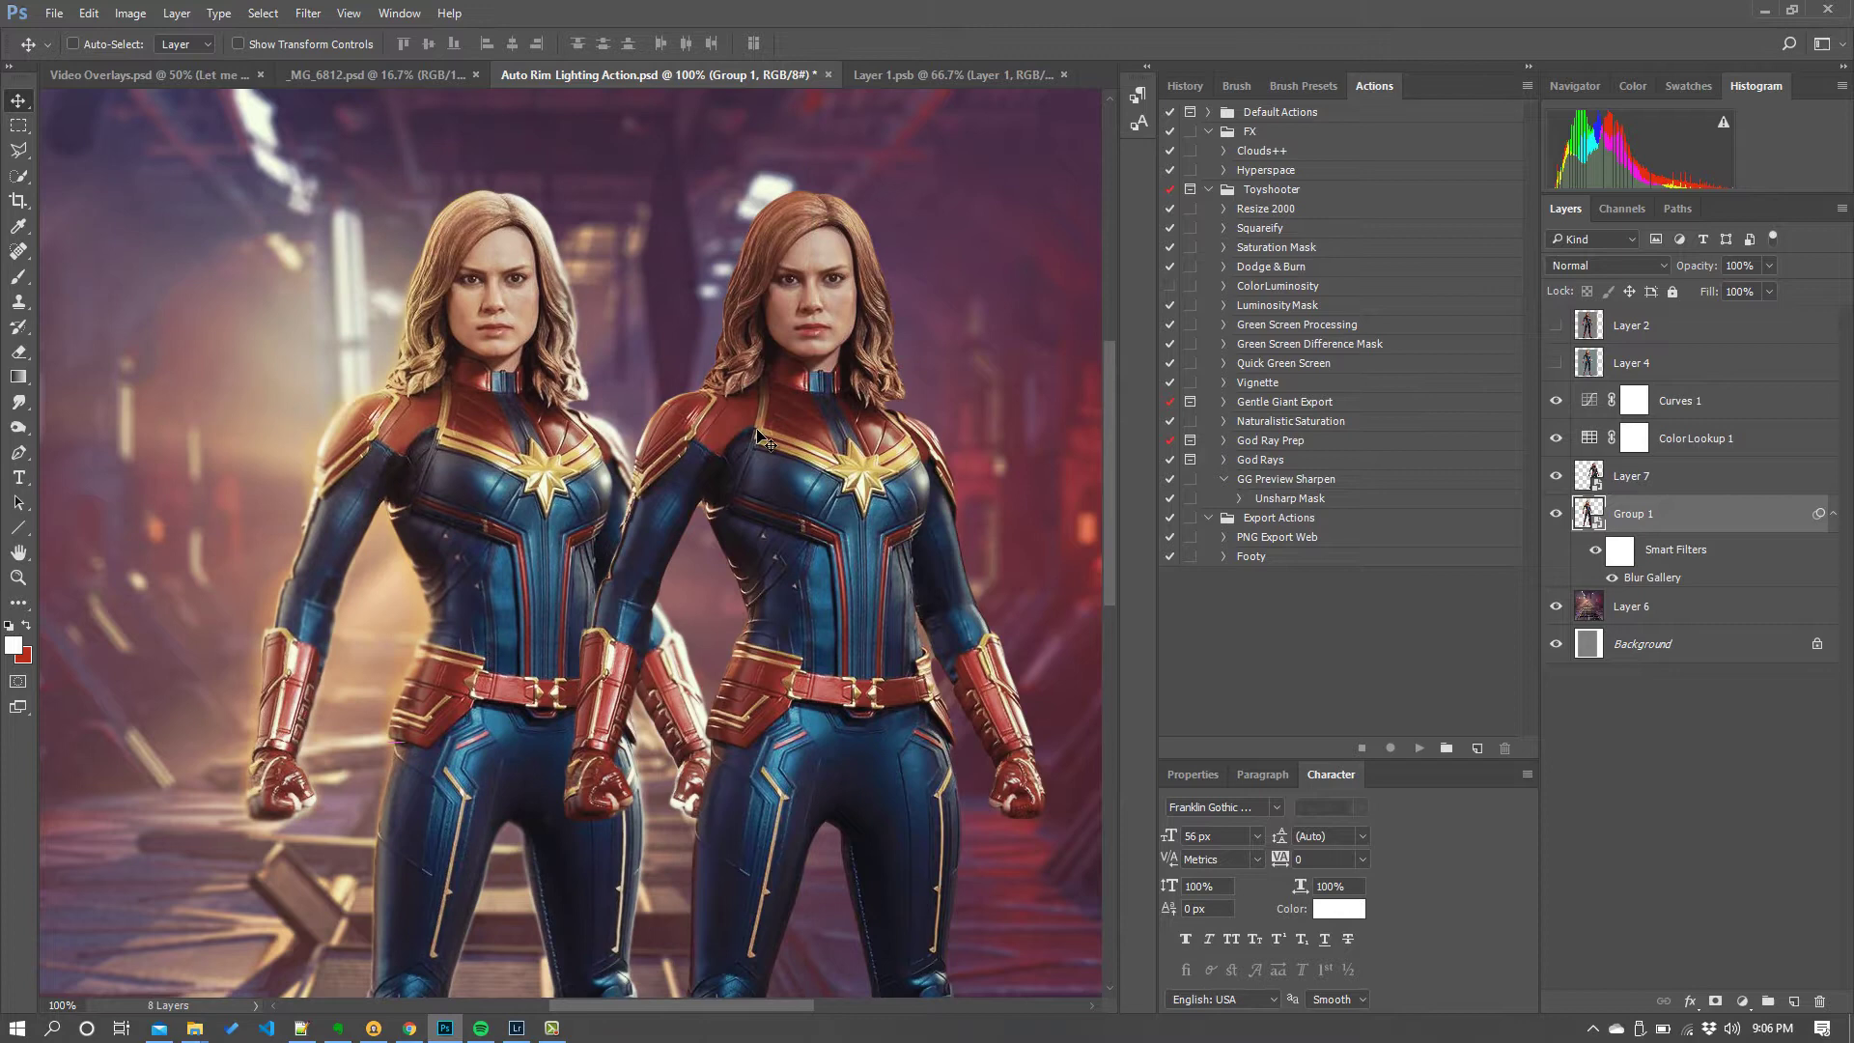
pyautogui.click(1645, 490)
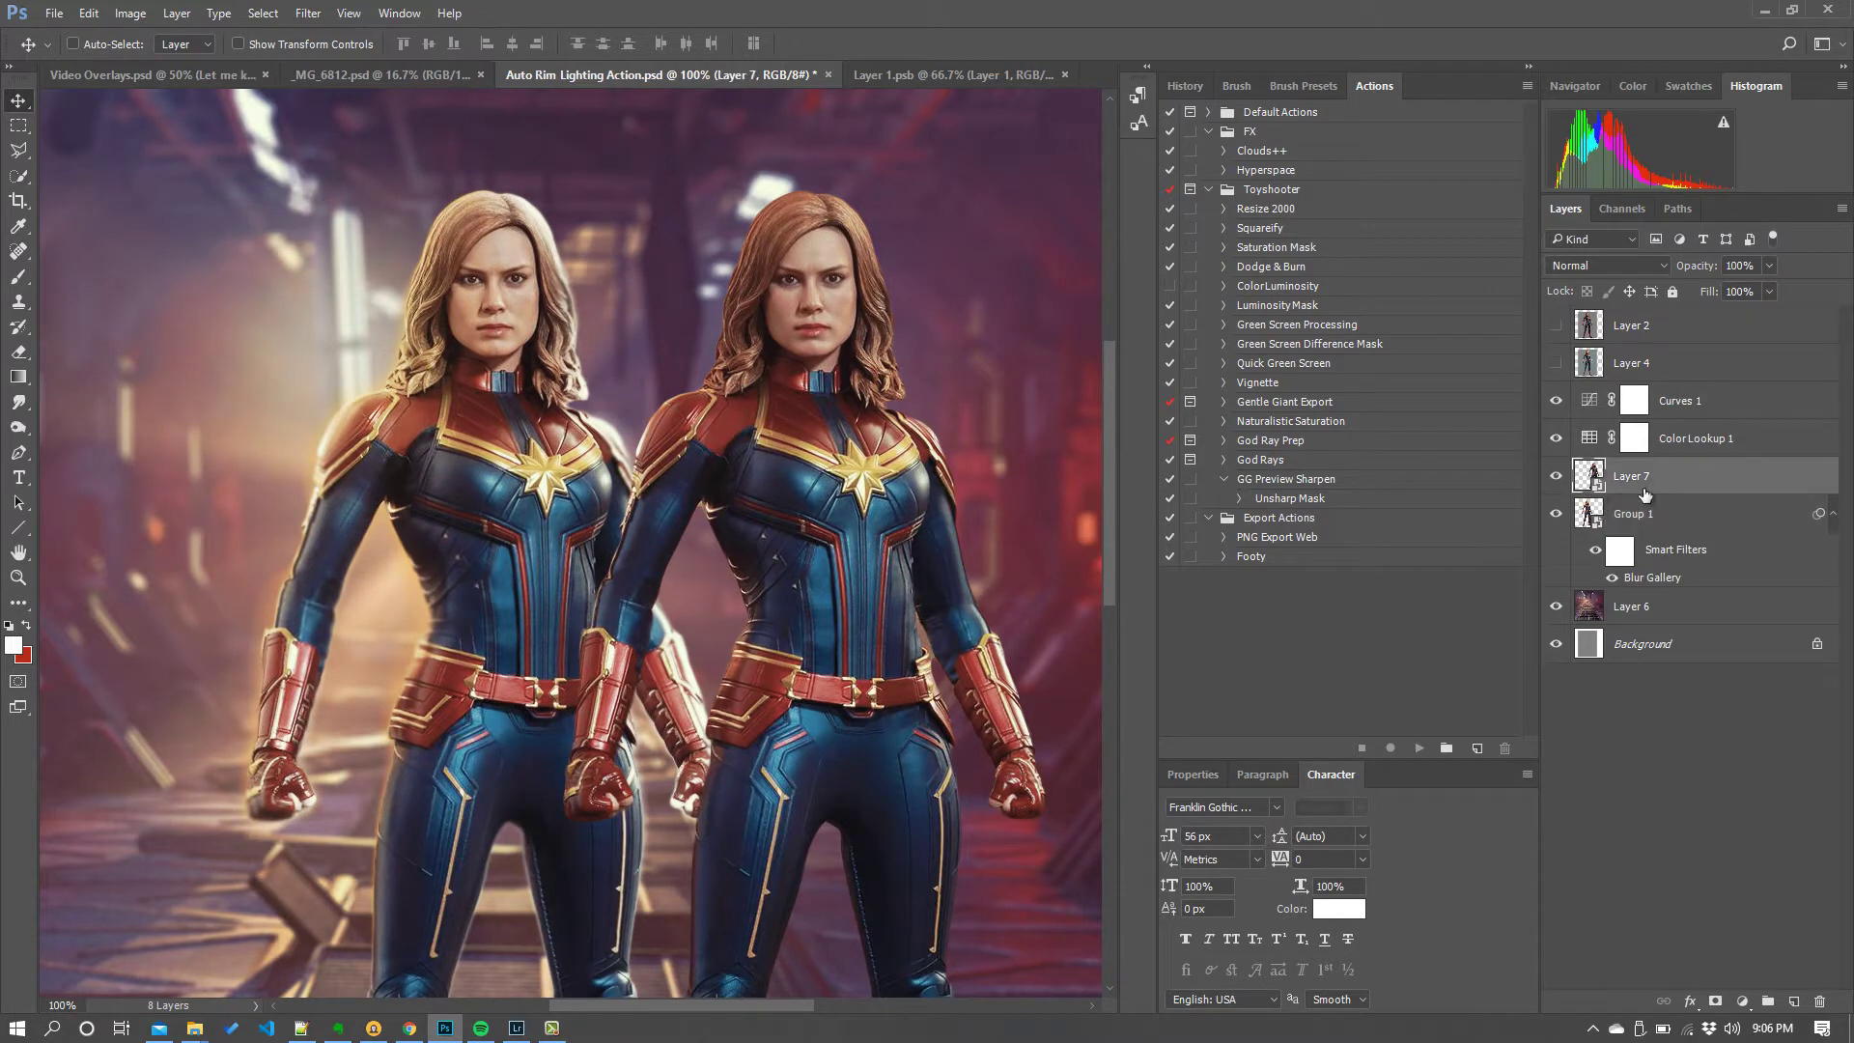
# Open Layer 7's smart object and disable Layer 1's mask to inspect the original photo zoomed in.
pyautogui.doubleClick(1588, 475)
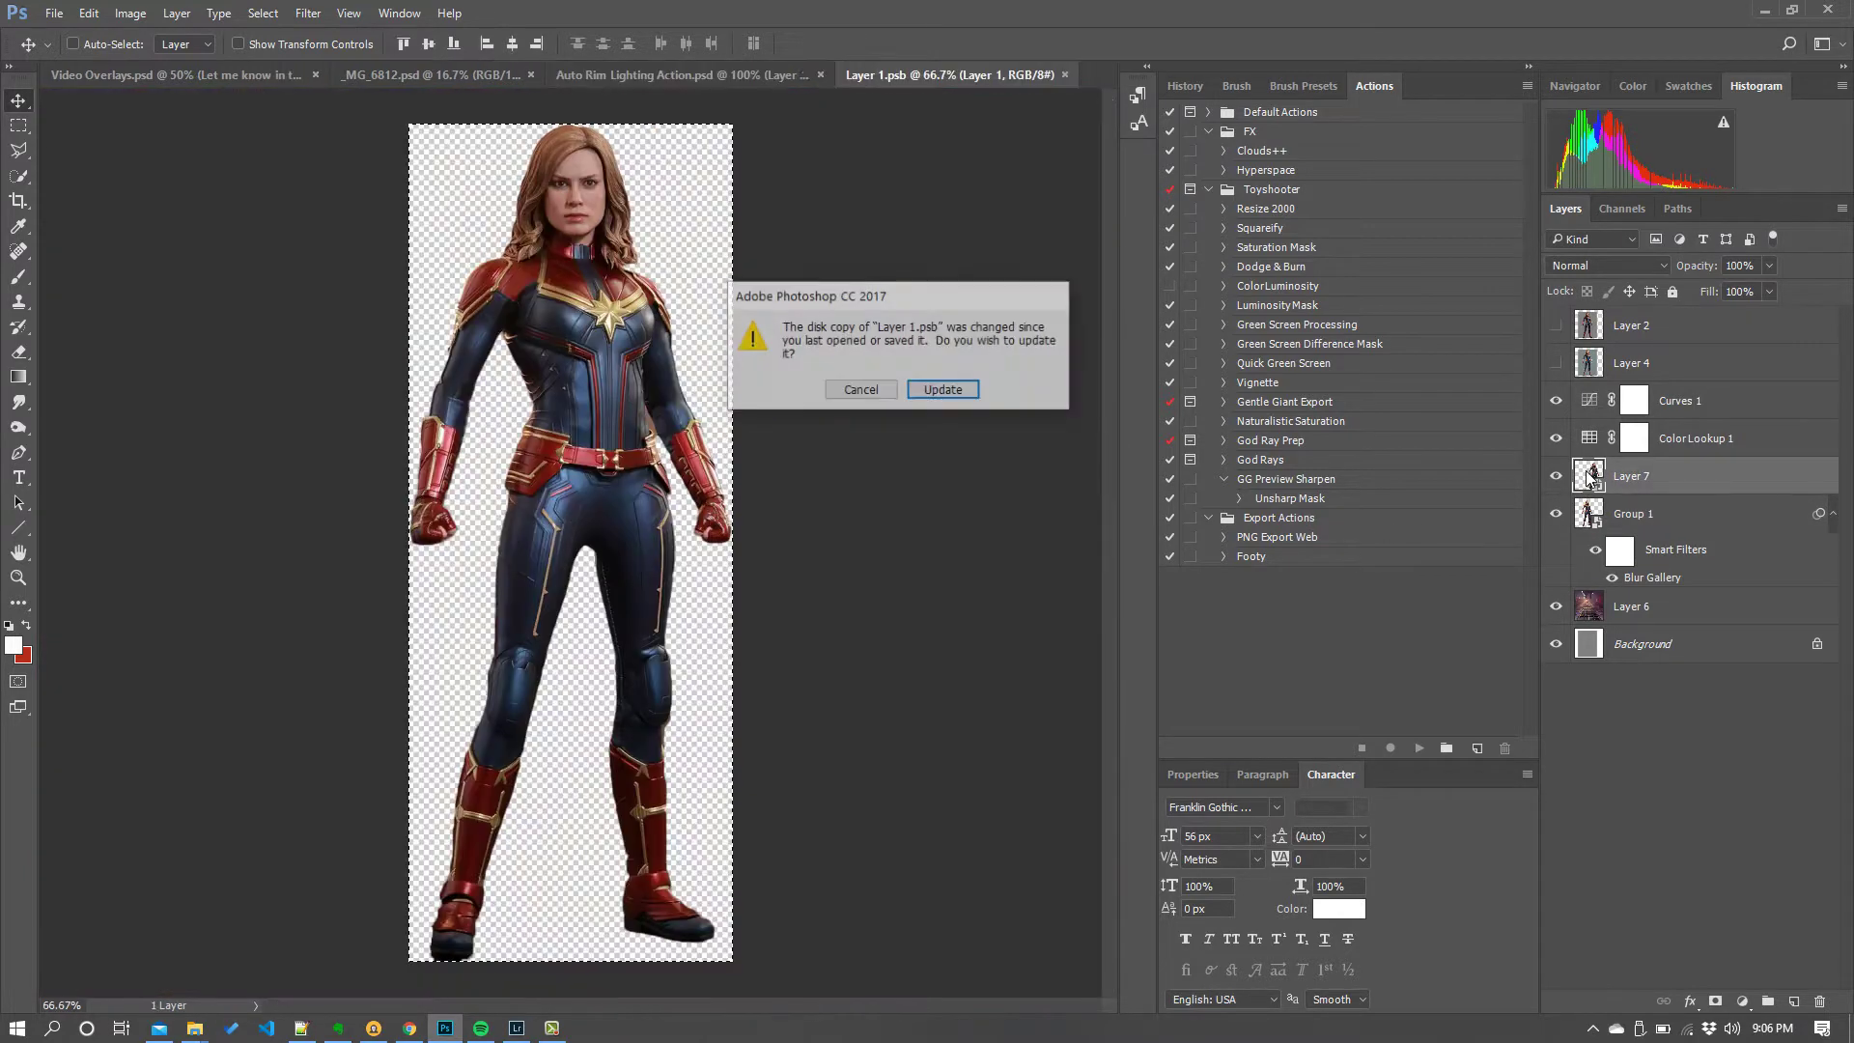
pyautogui.click(943, 391)
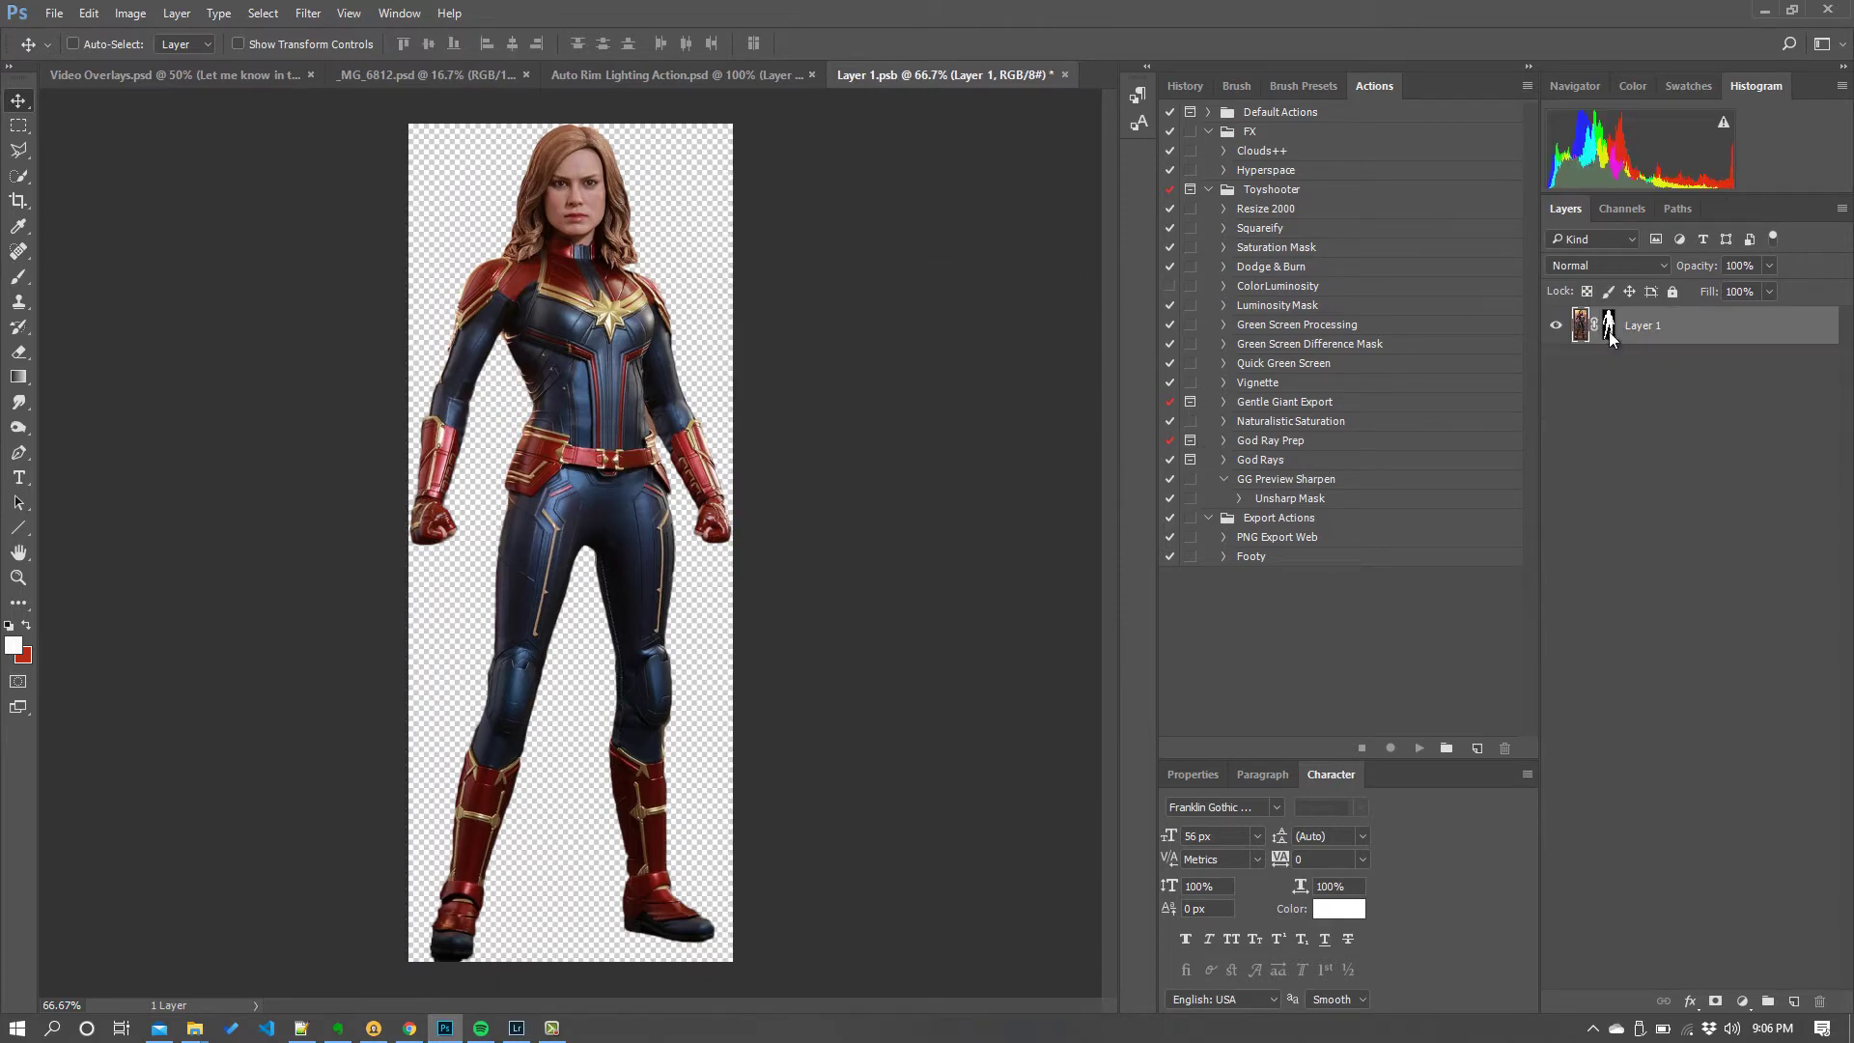
pyautogui.hotkey('ctrl', '1')
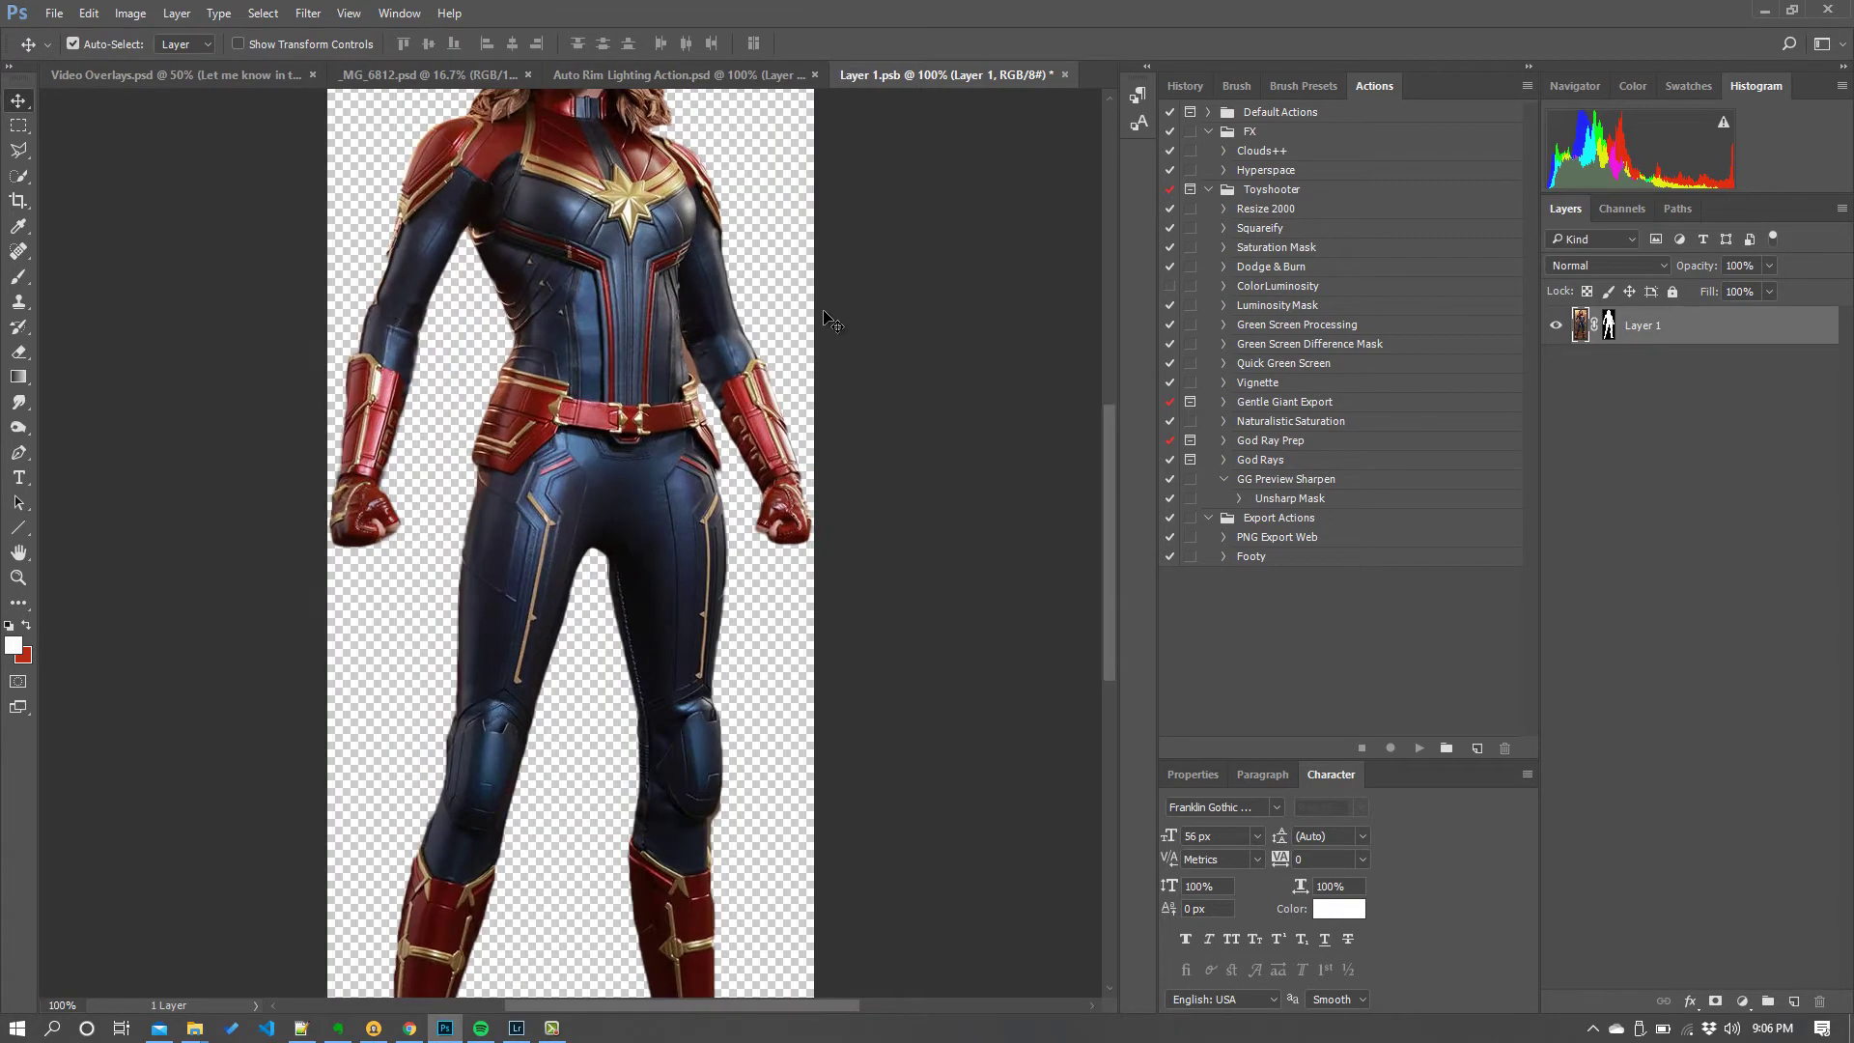
pyautogui.moveTo(1110, 500); pyautogui.dragTo(1103, 437)
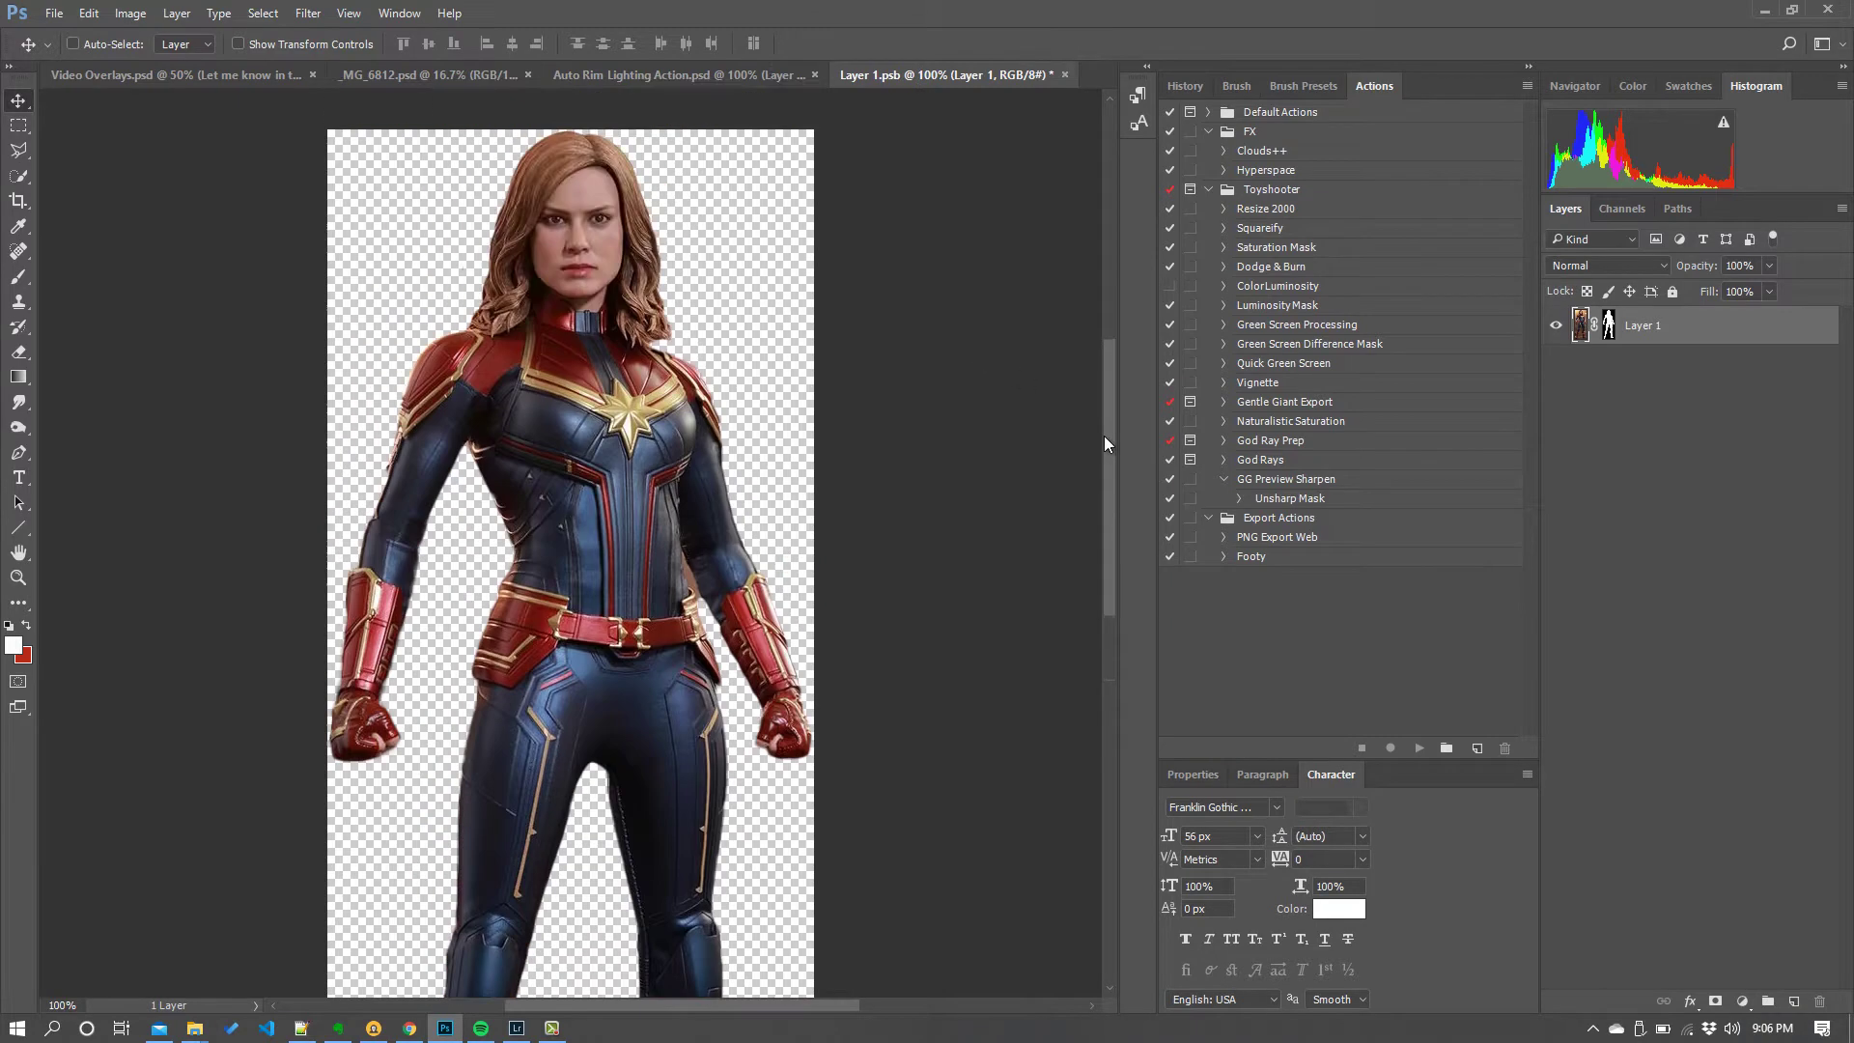
pyautogui.keyDown('shift'); pyautogui.click(1608, 328); pyautogui.keyUp('shift')
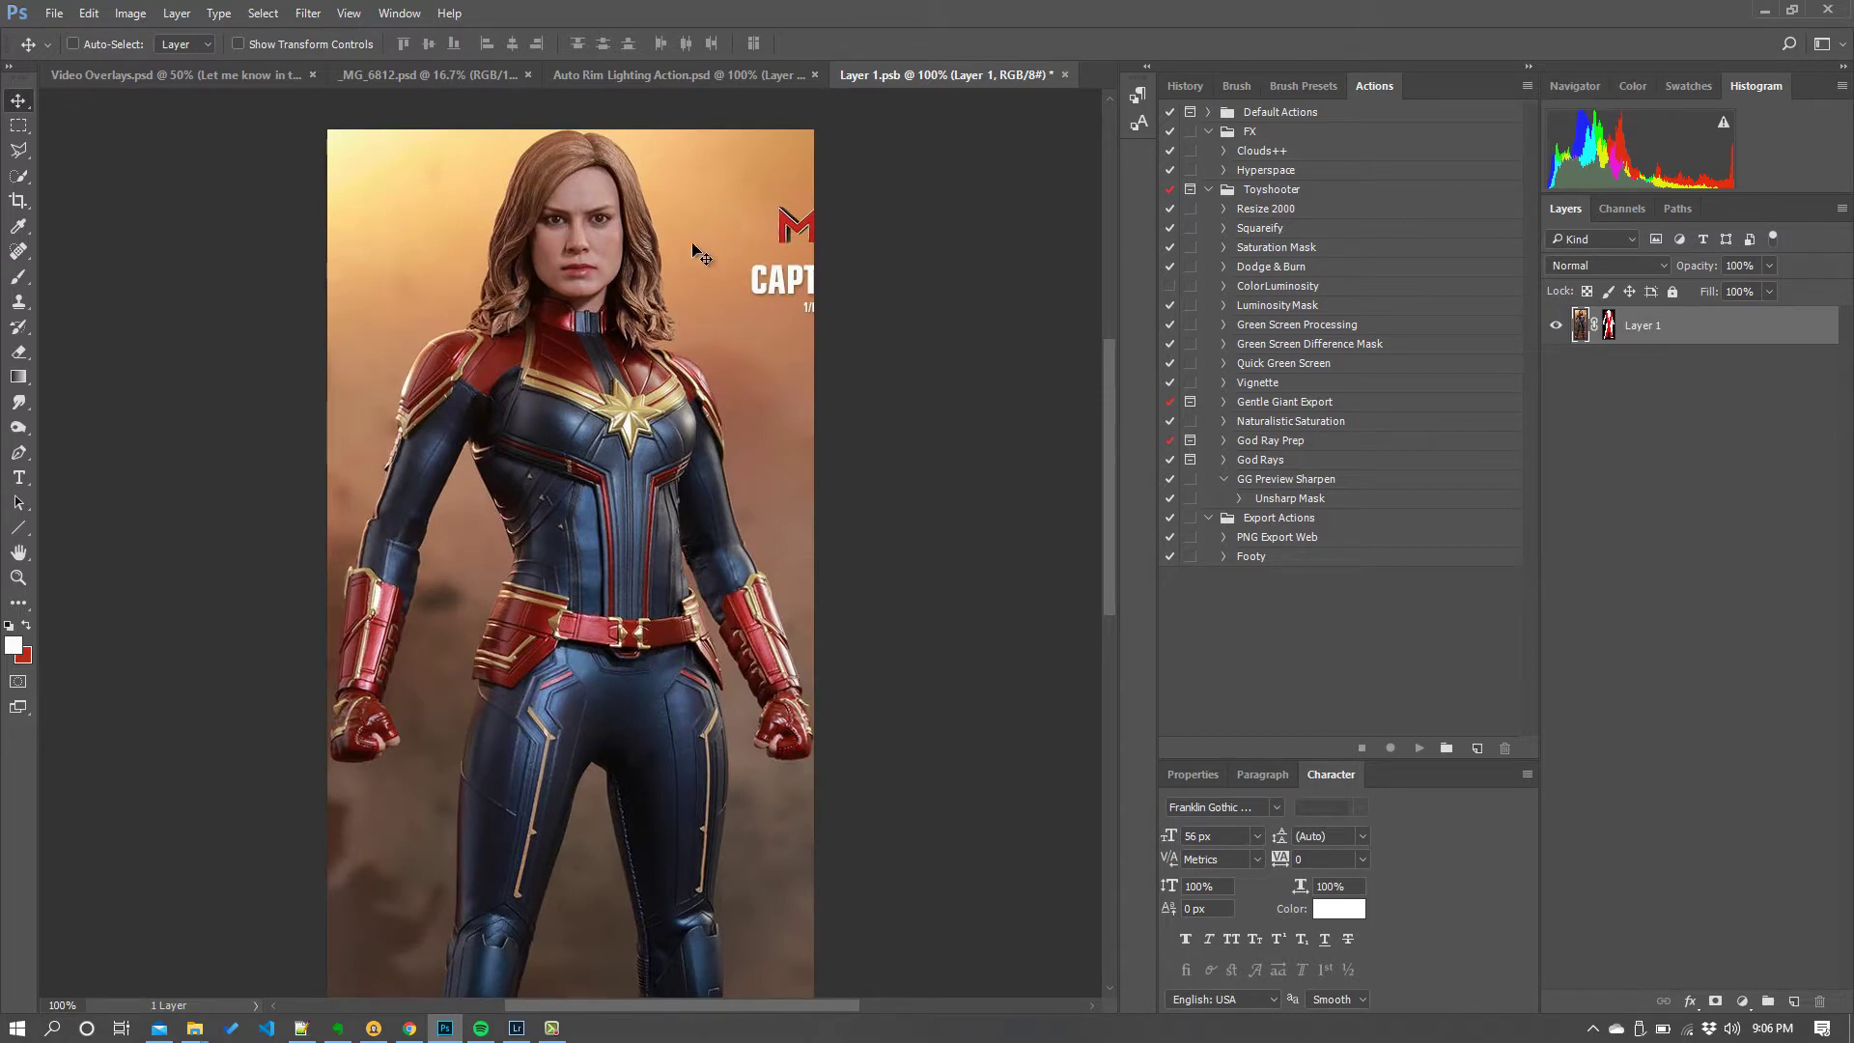
pyautogui.hotkey('ctrl', '+')
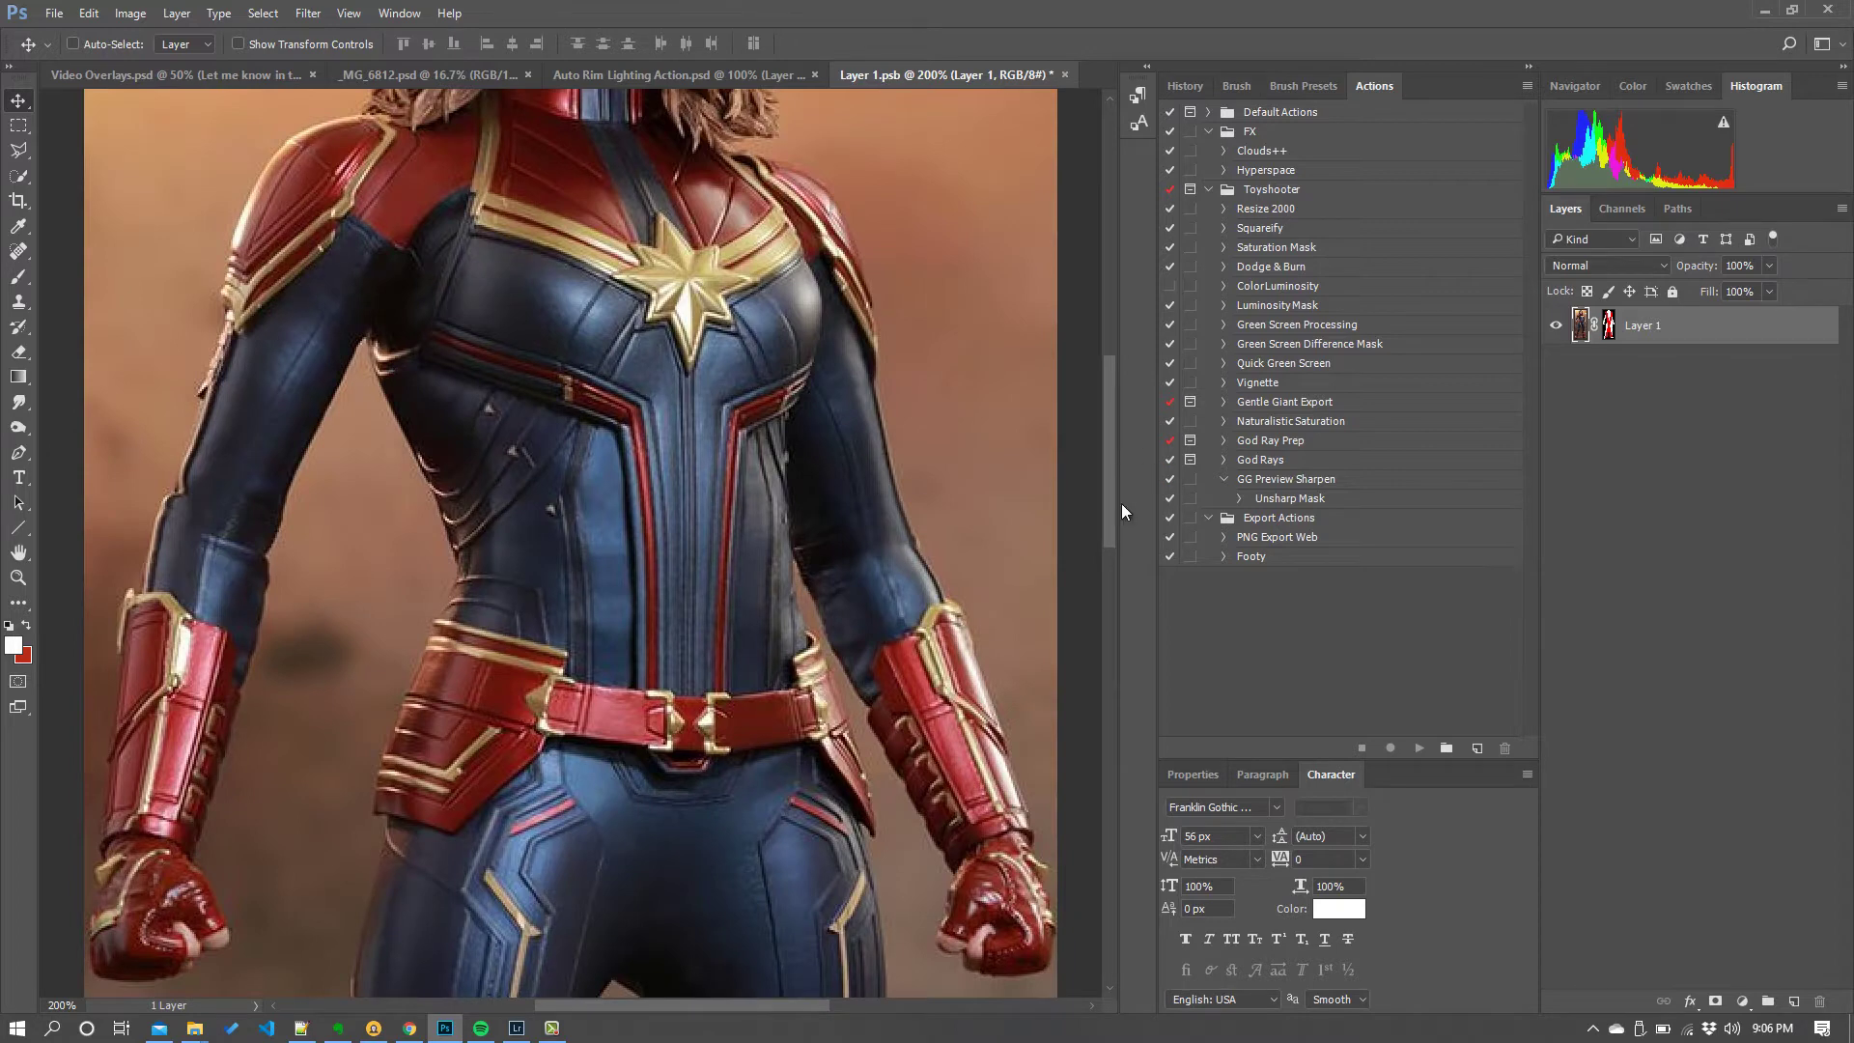
pyautogui.scroll(4, 1109, 446)
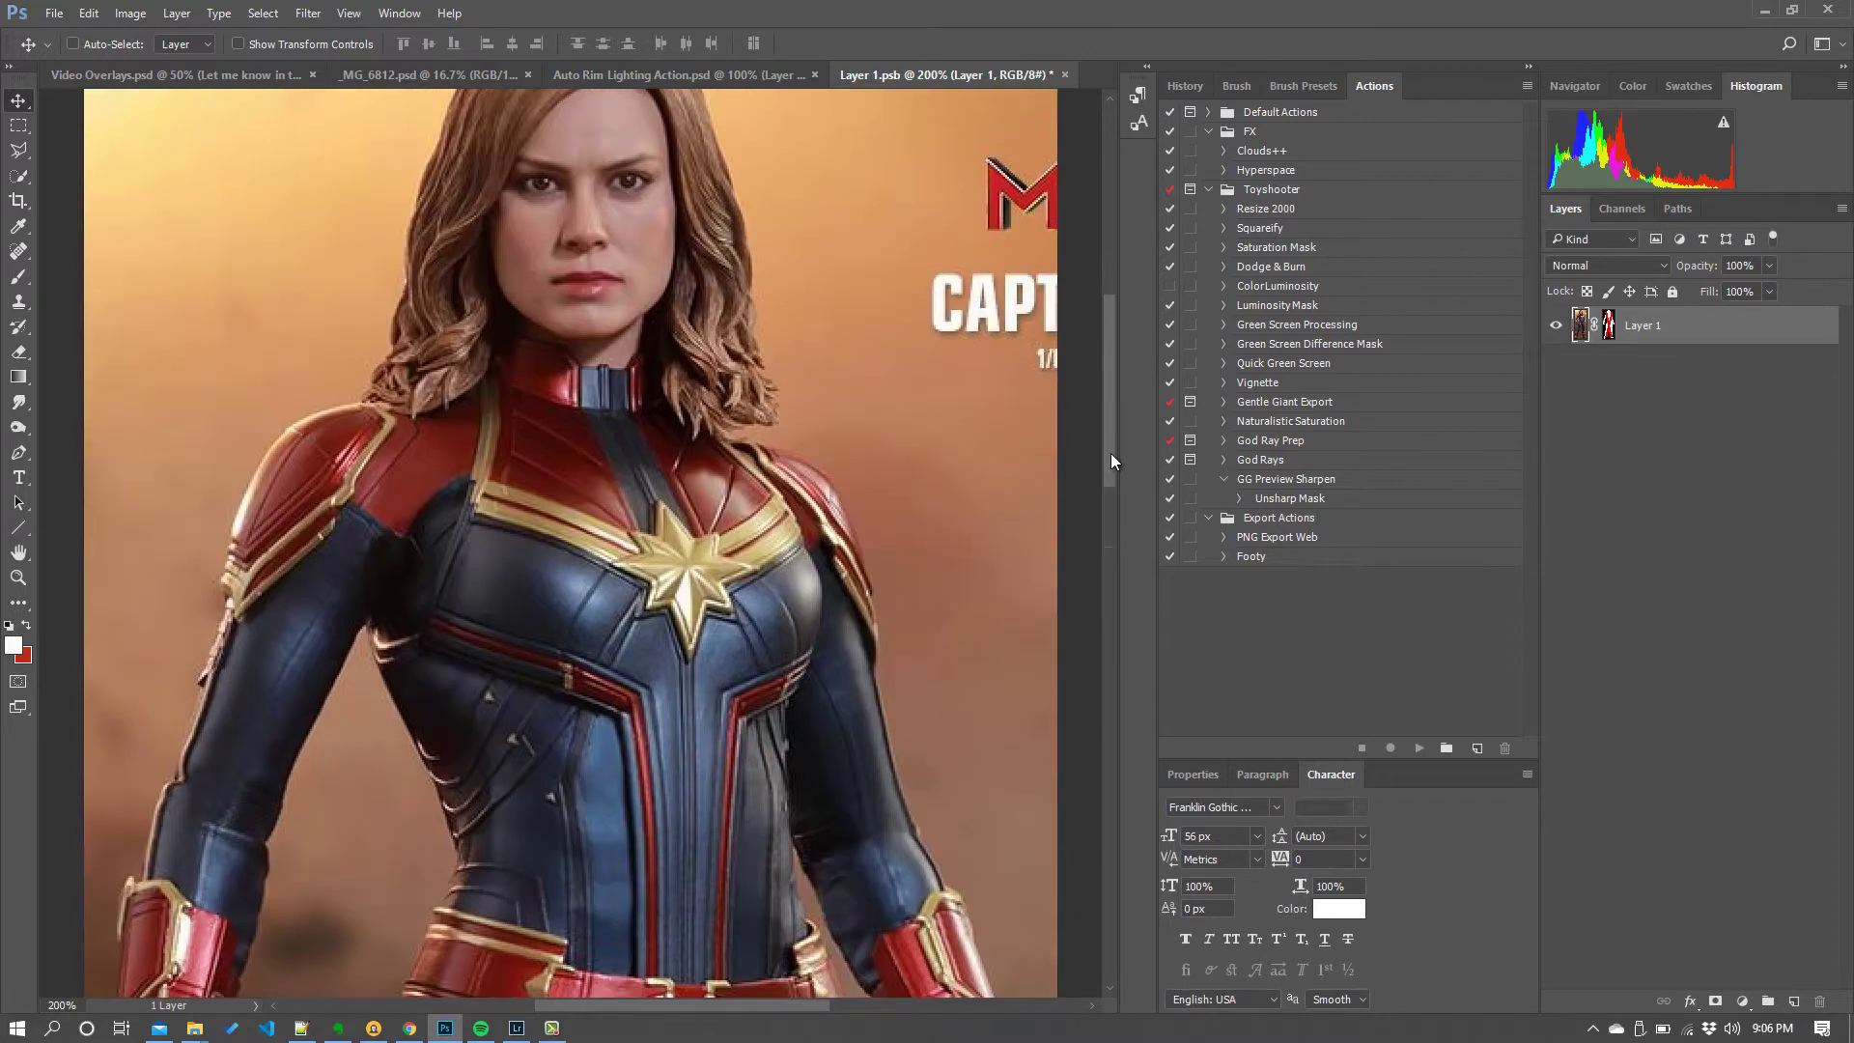
pyautogui.scroll(-1, 1111, 452)
pyautogui.scroll(1, 1111, 454)
pyautogui.moveTo(1111, 454); pyautogui.dragTo(1110, 431)
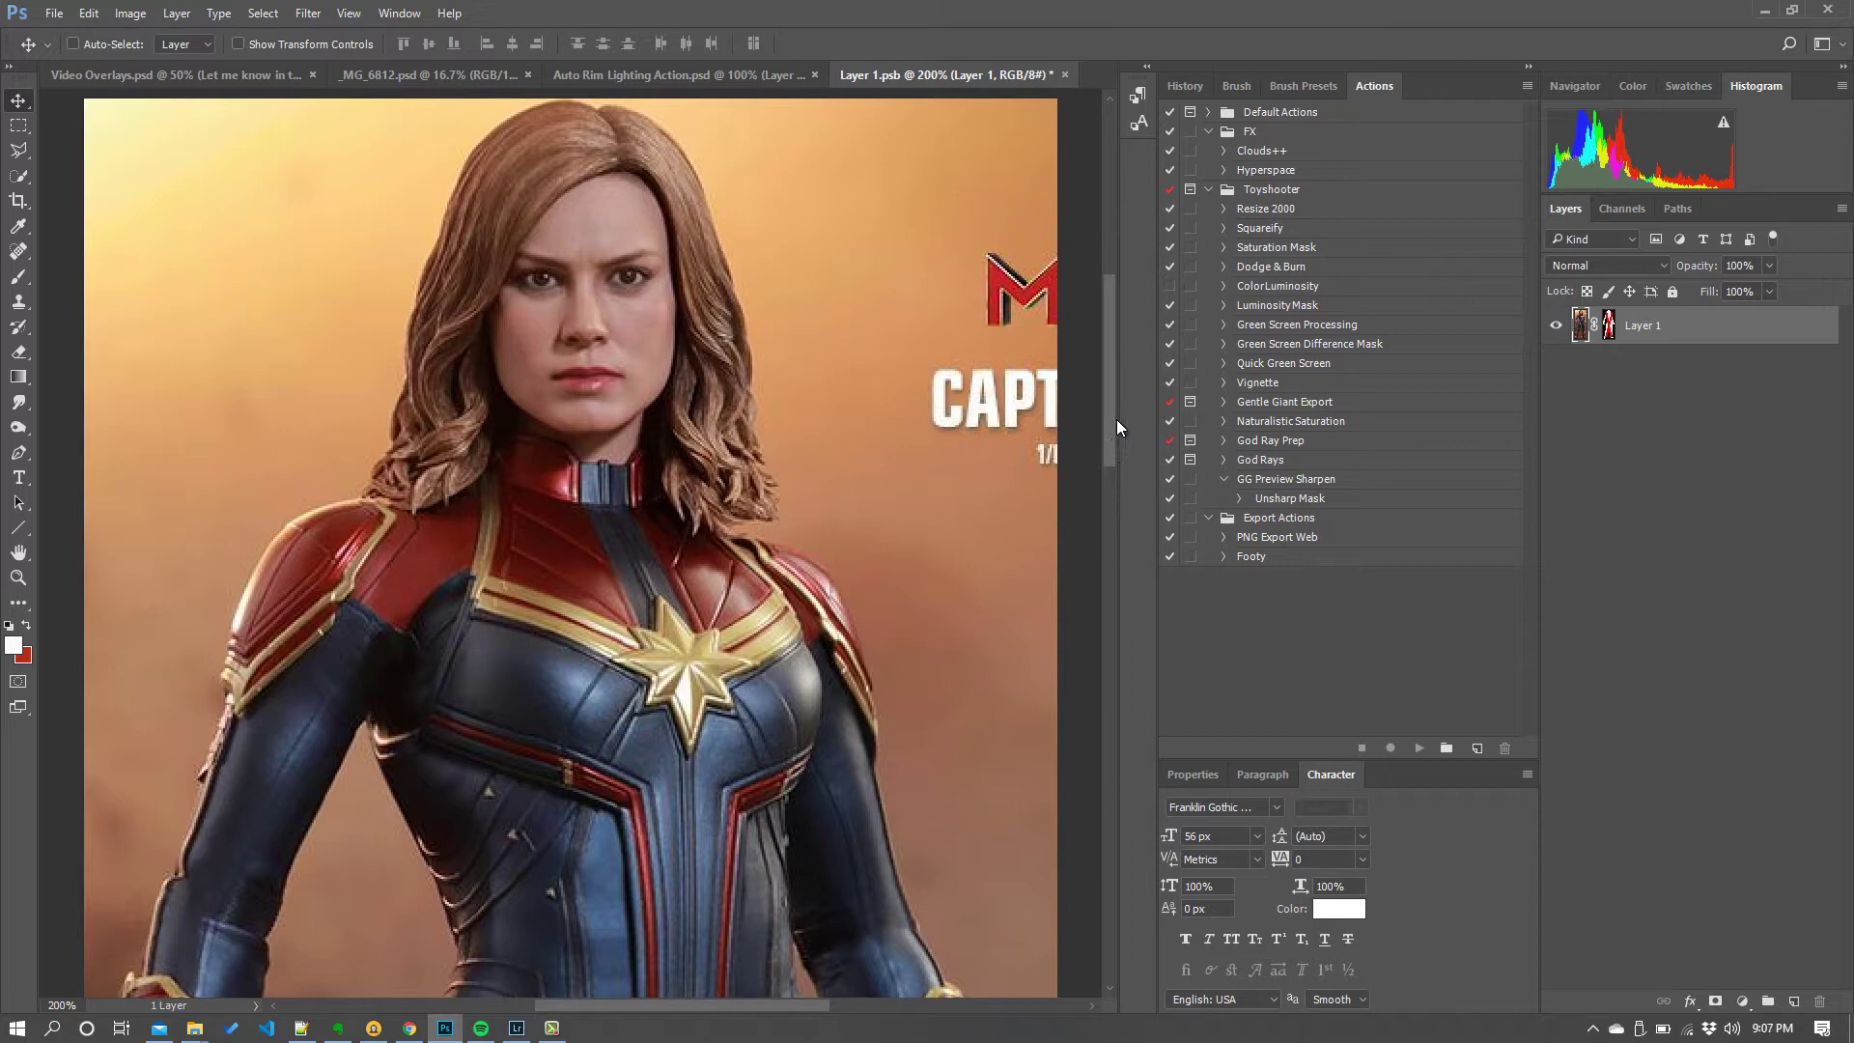
# Re-enable Layer 1's mask and close Layer 1.psb, returning to the composite.
pyautogui.keyDown('shift'); pyautogui.click(1608, 328); pyautogui.keyUp('shift')
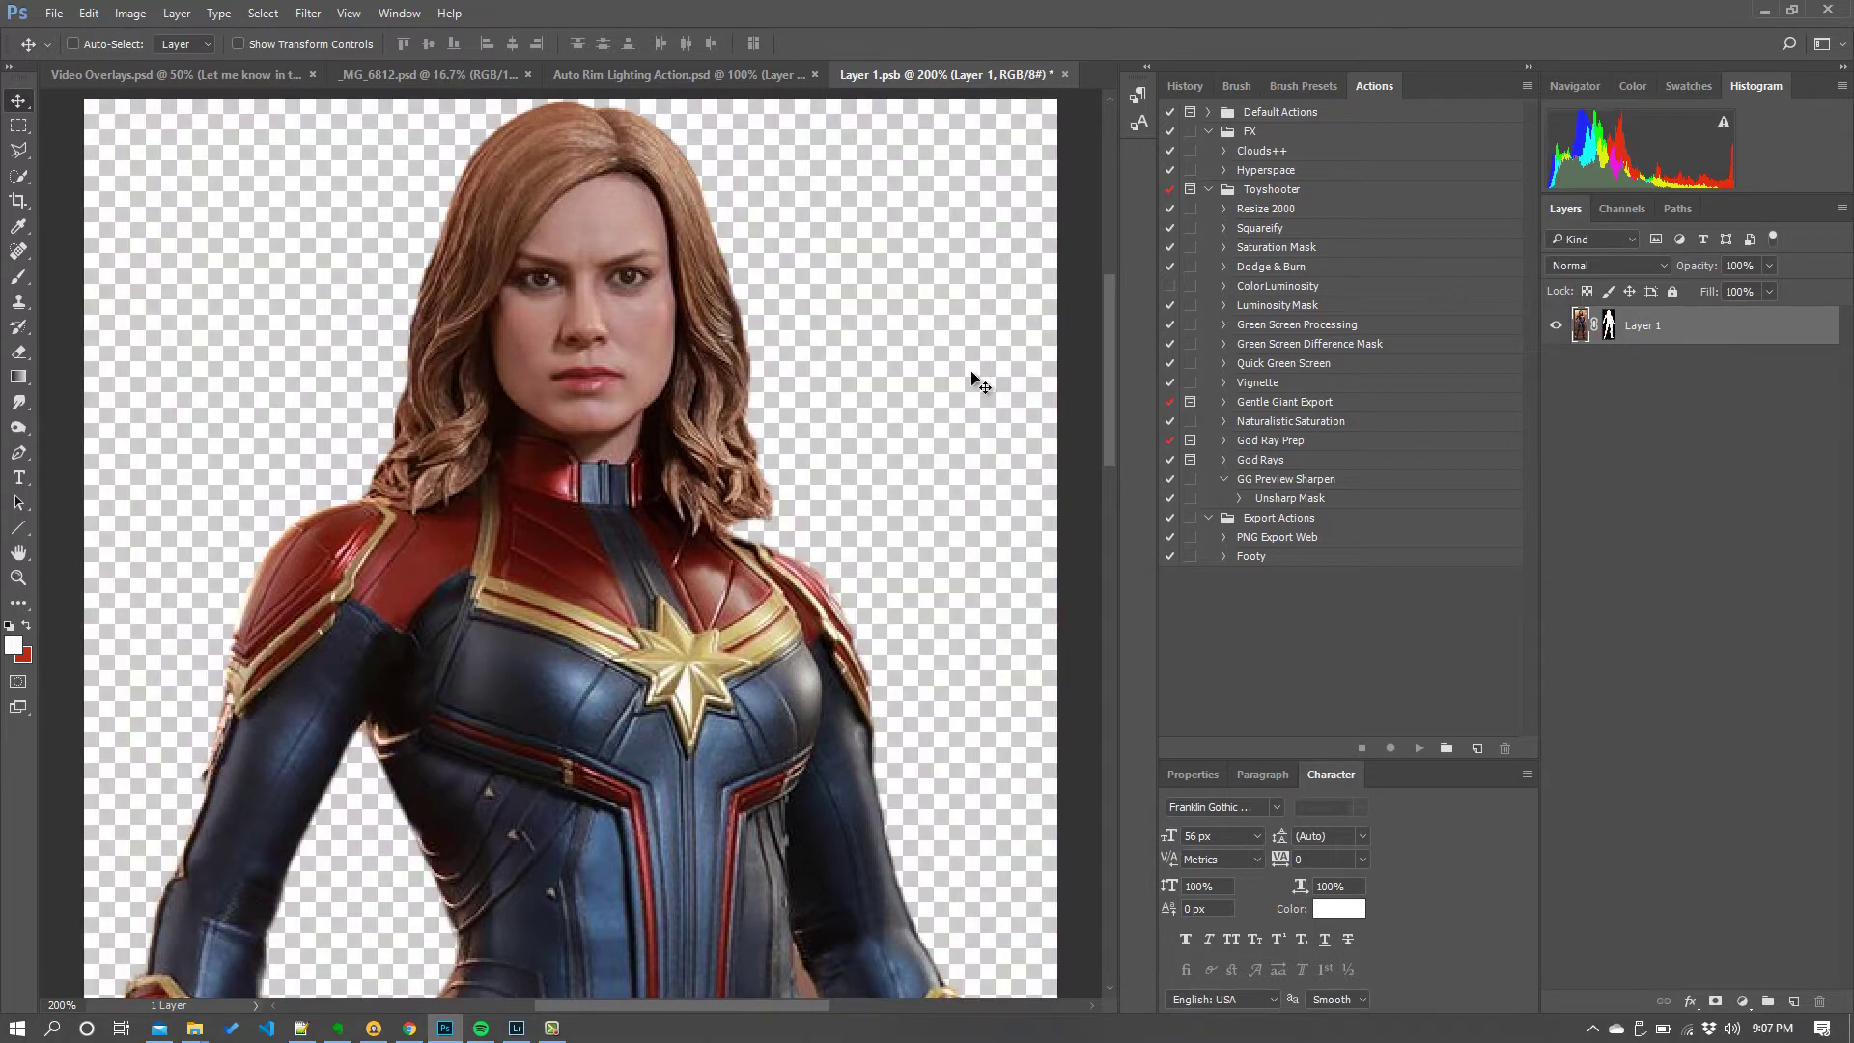
pyautogui.click(1064, 75)
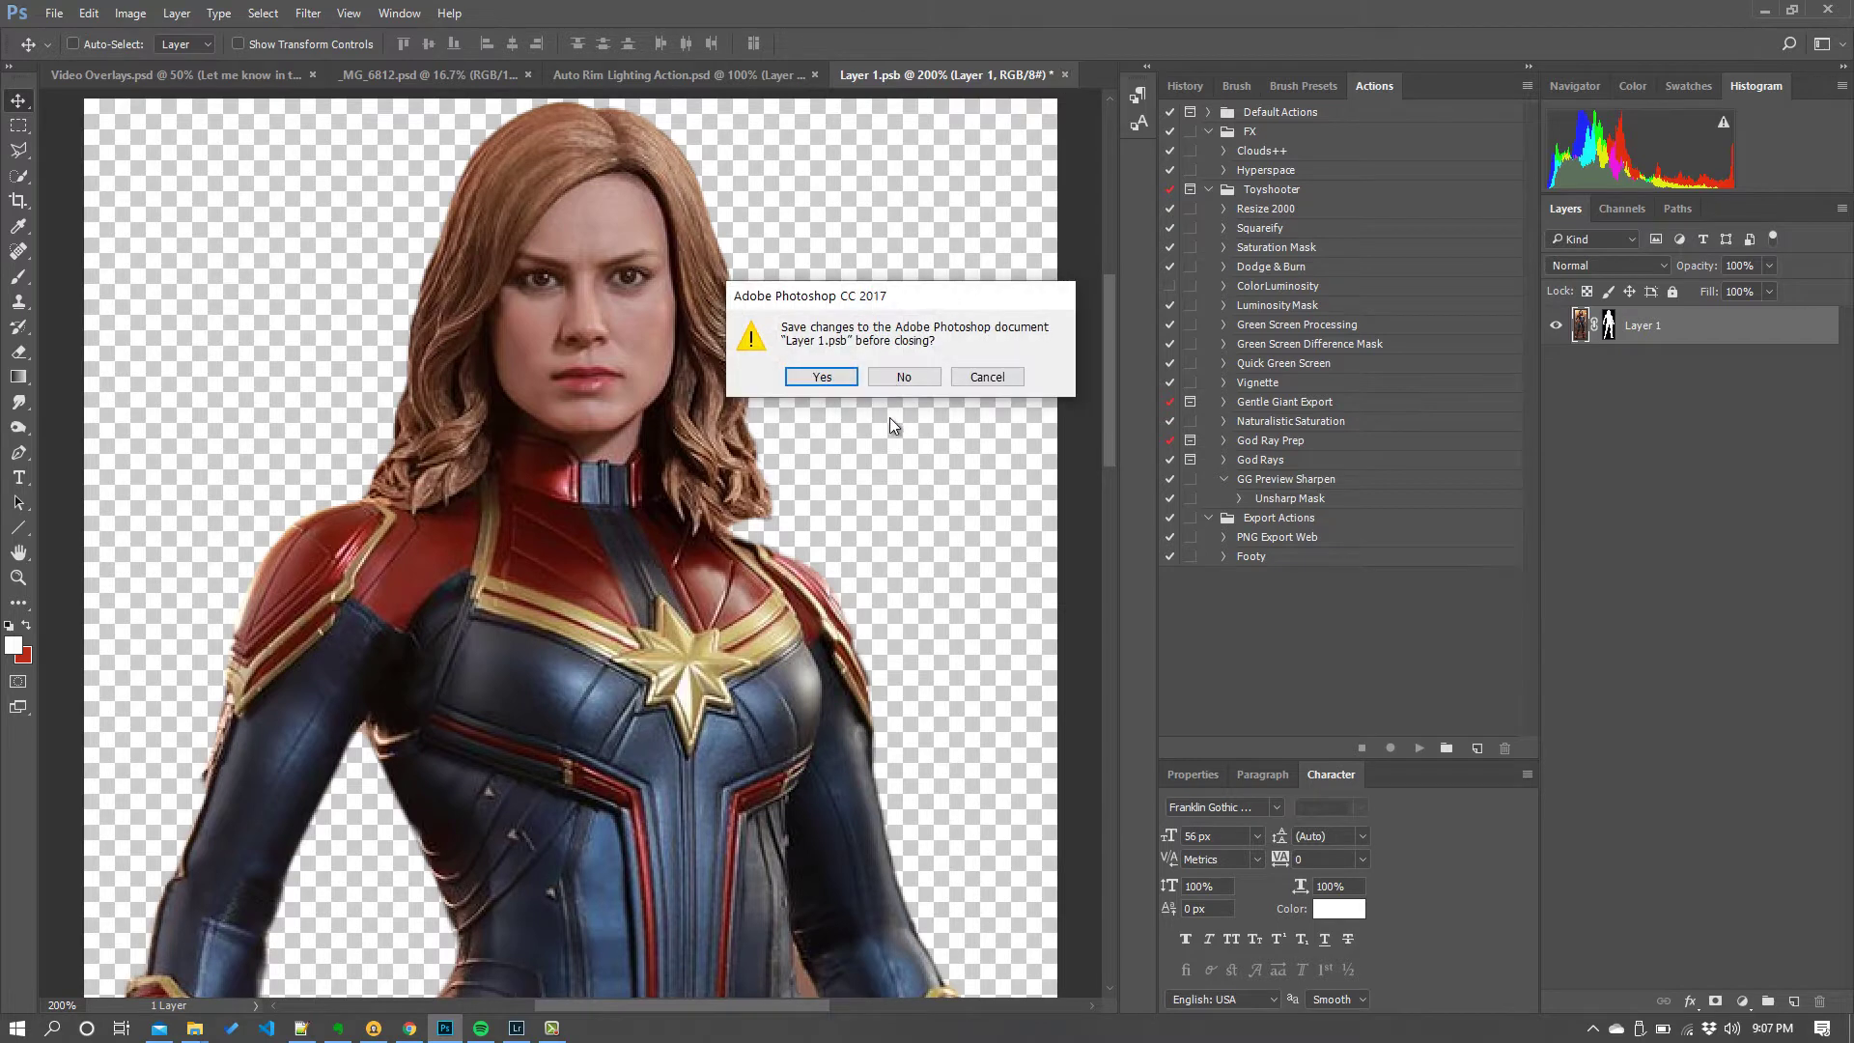
pyautogui.click(920, 384)
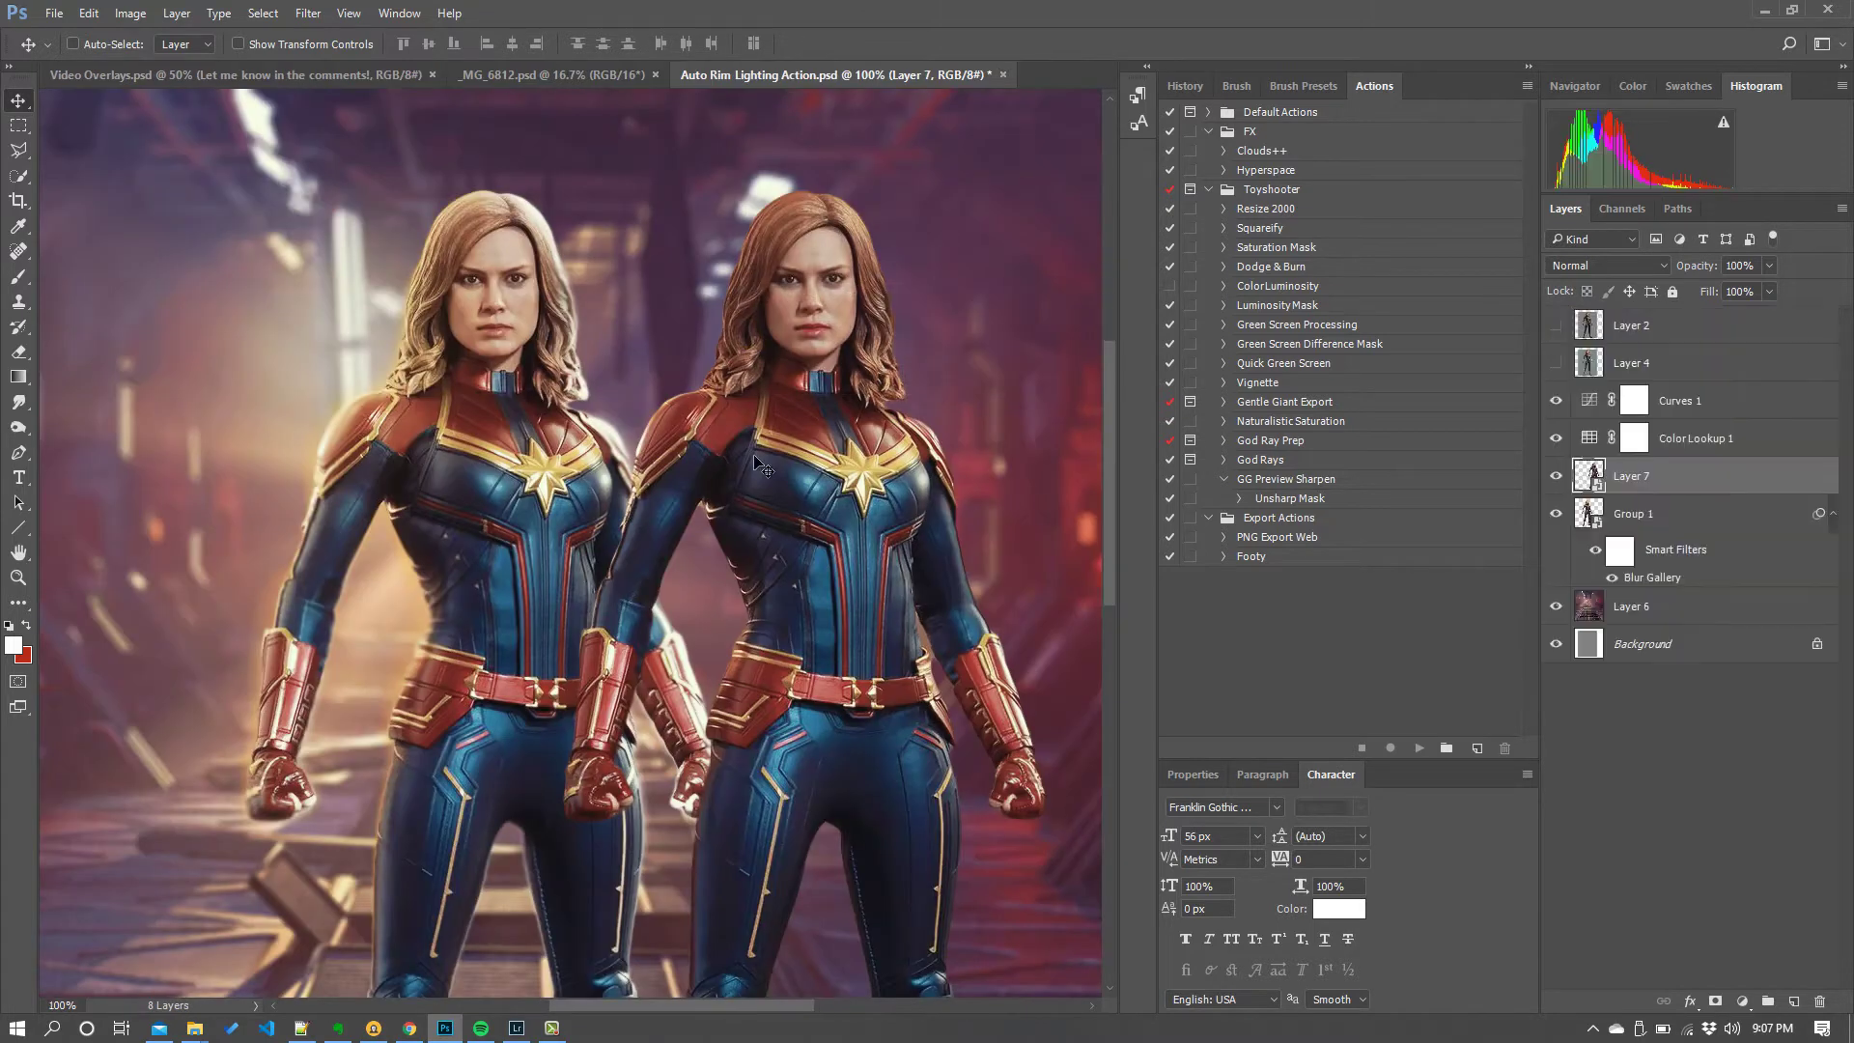
# Drag the Layer 7 figure left and up until she slightly overlaps the first figure.
pyautogui.moveTo(798, 465); pyautogui.dragTo(850, 460)
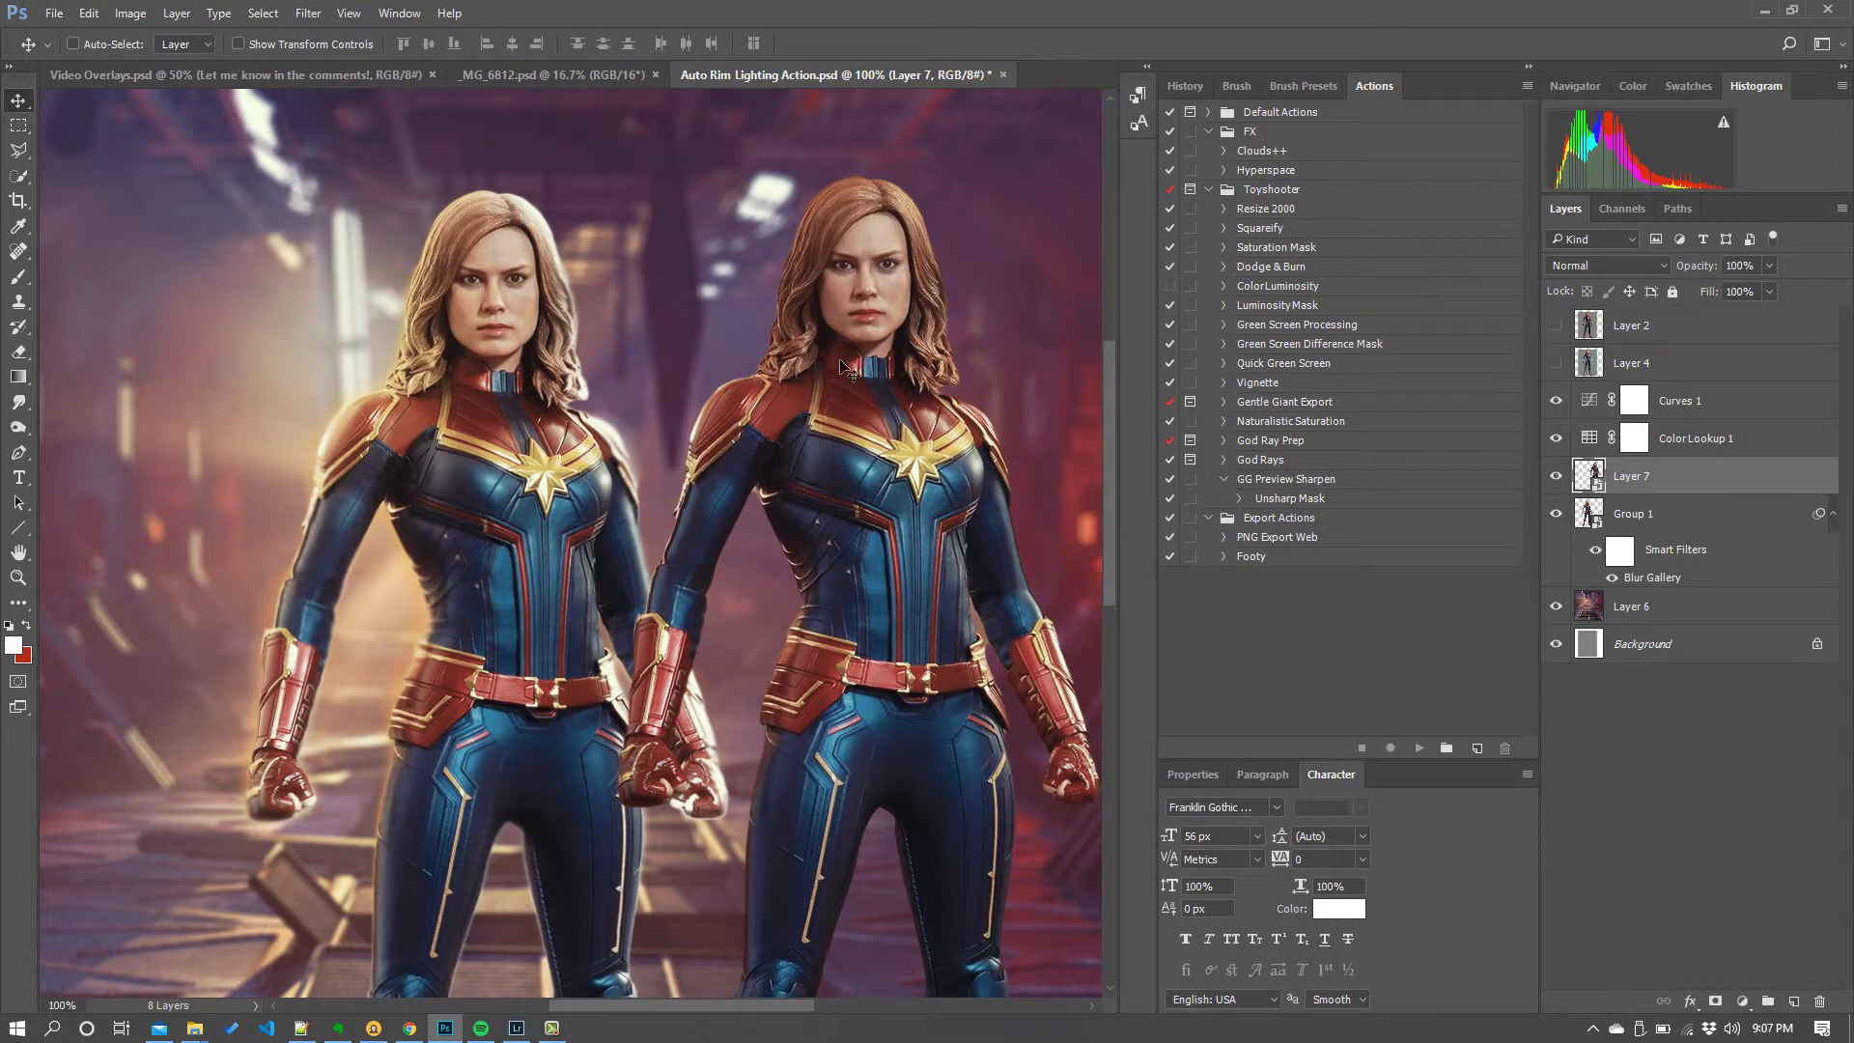
pyautogui.moveTo(888, 431); pyautogui.dragTo(888, 437)
pyautogui.moveTo(881, 565); pyautogui.dragTo(848, 547)
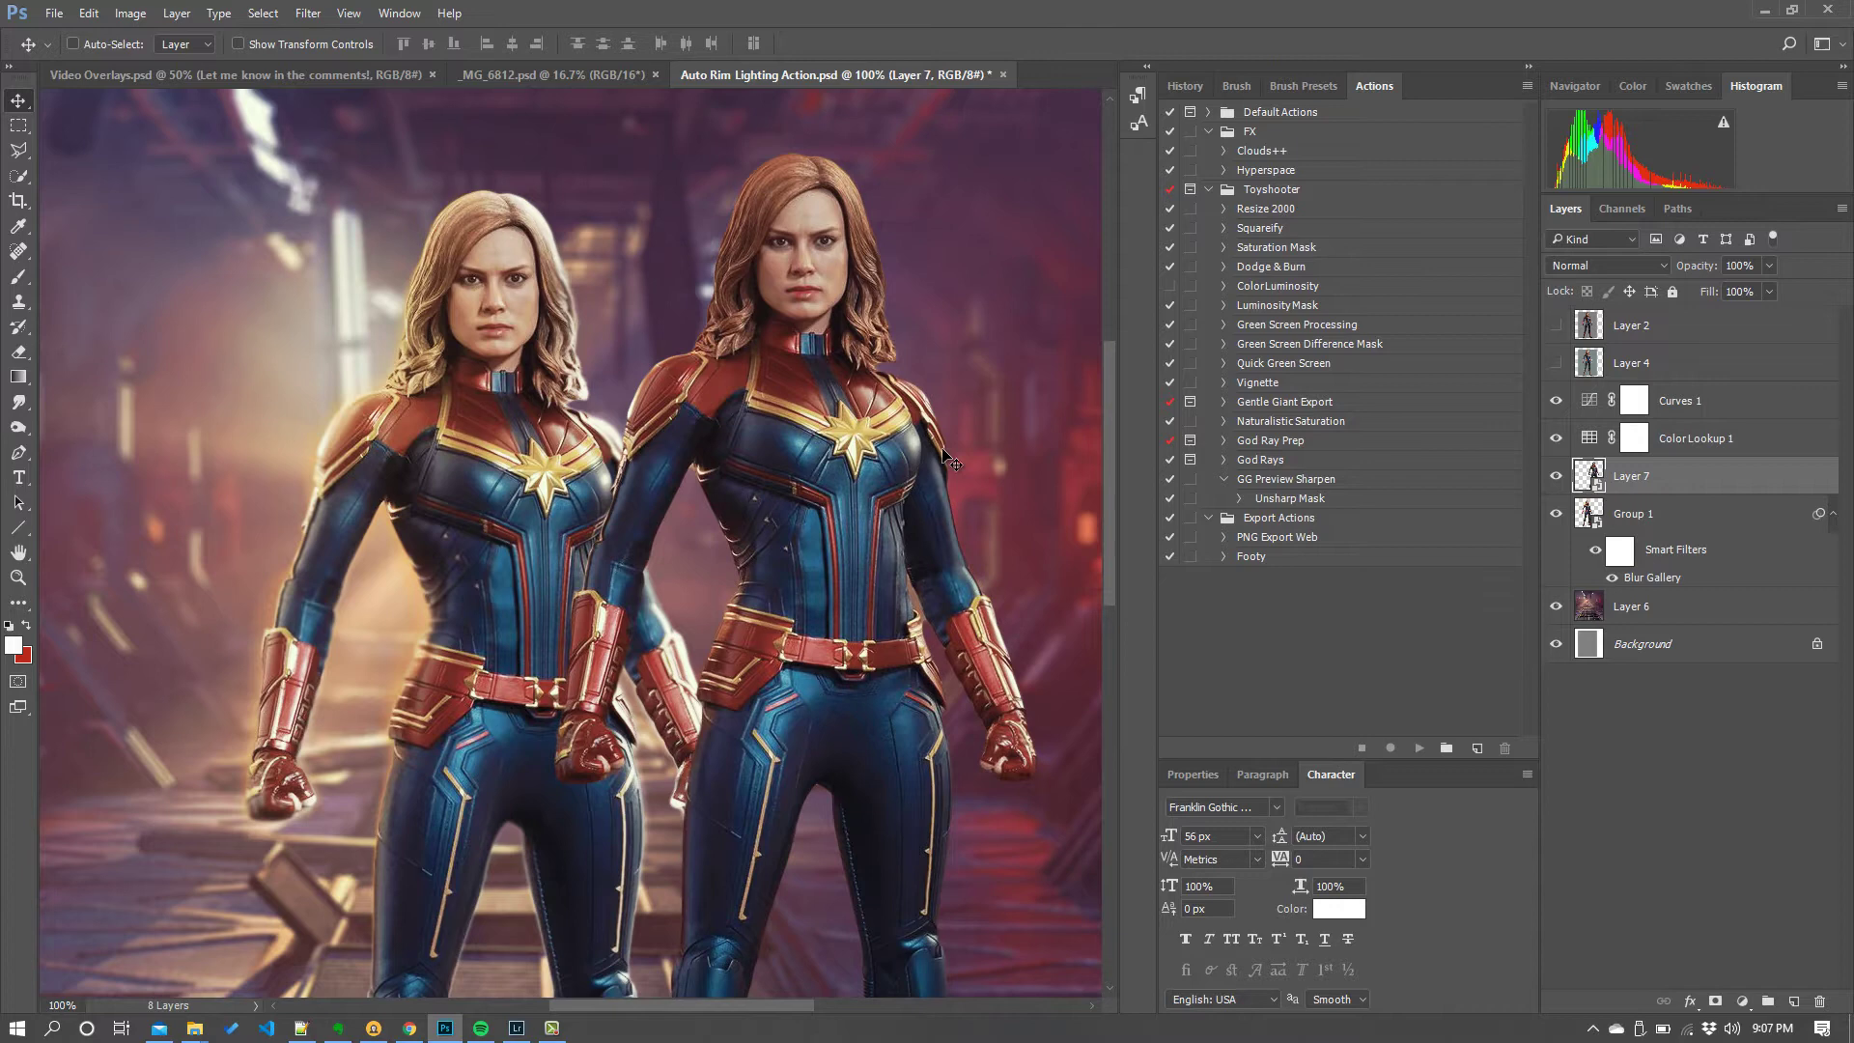
pyautogui.moveTo(899, 459)
pyautogui.mouseDown()
pyautogui.moveTo(638, 478)
pyautogui.moveTo(868, 463)
pyautogui.moveTo(842, 454)
pyautogui.moveTo(872, 483)
pyautogui.mouseUp()
pyautogui.click(872, 483)
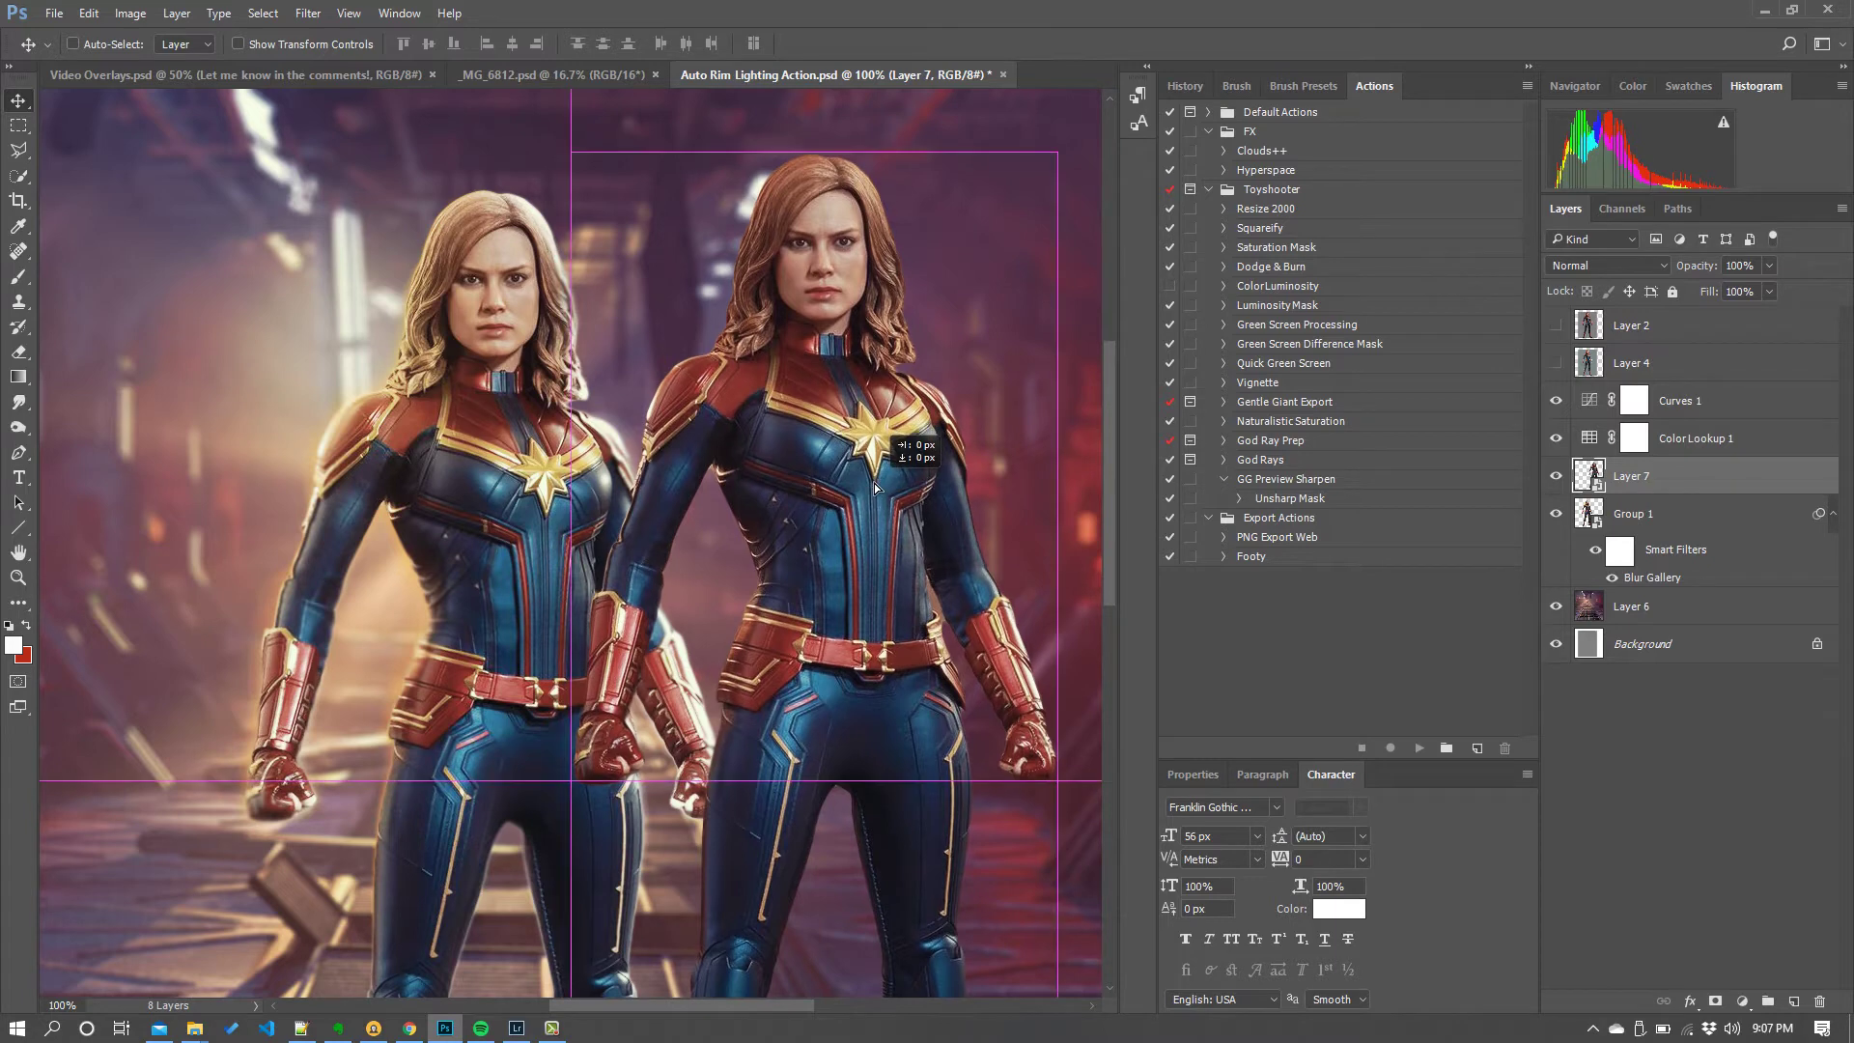
pyautogui.moveTo(837, 476)
pyautogui.mouseDown()
pyautogui.moveTo(734, 470)
pyautogui.moveTo(828, 439)
pyautogui.mouseUp()
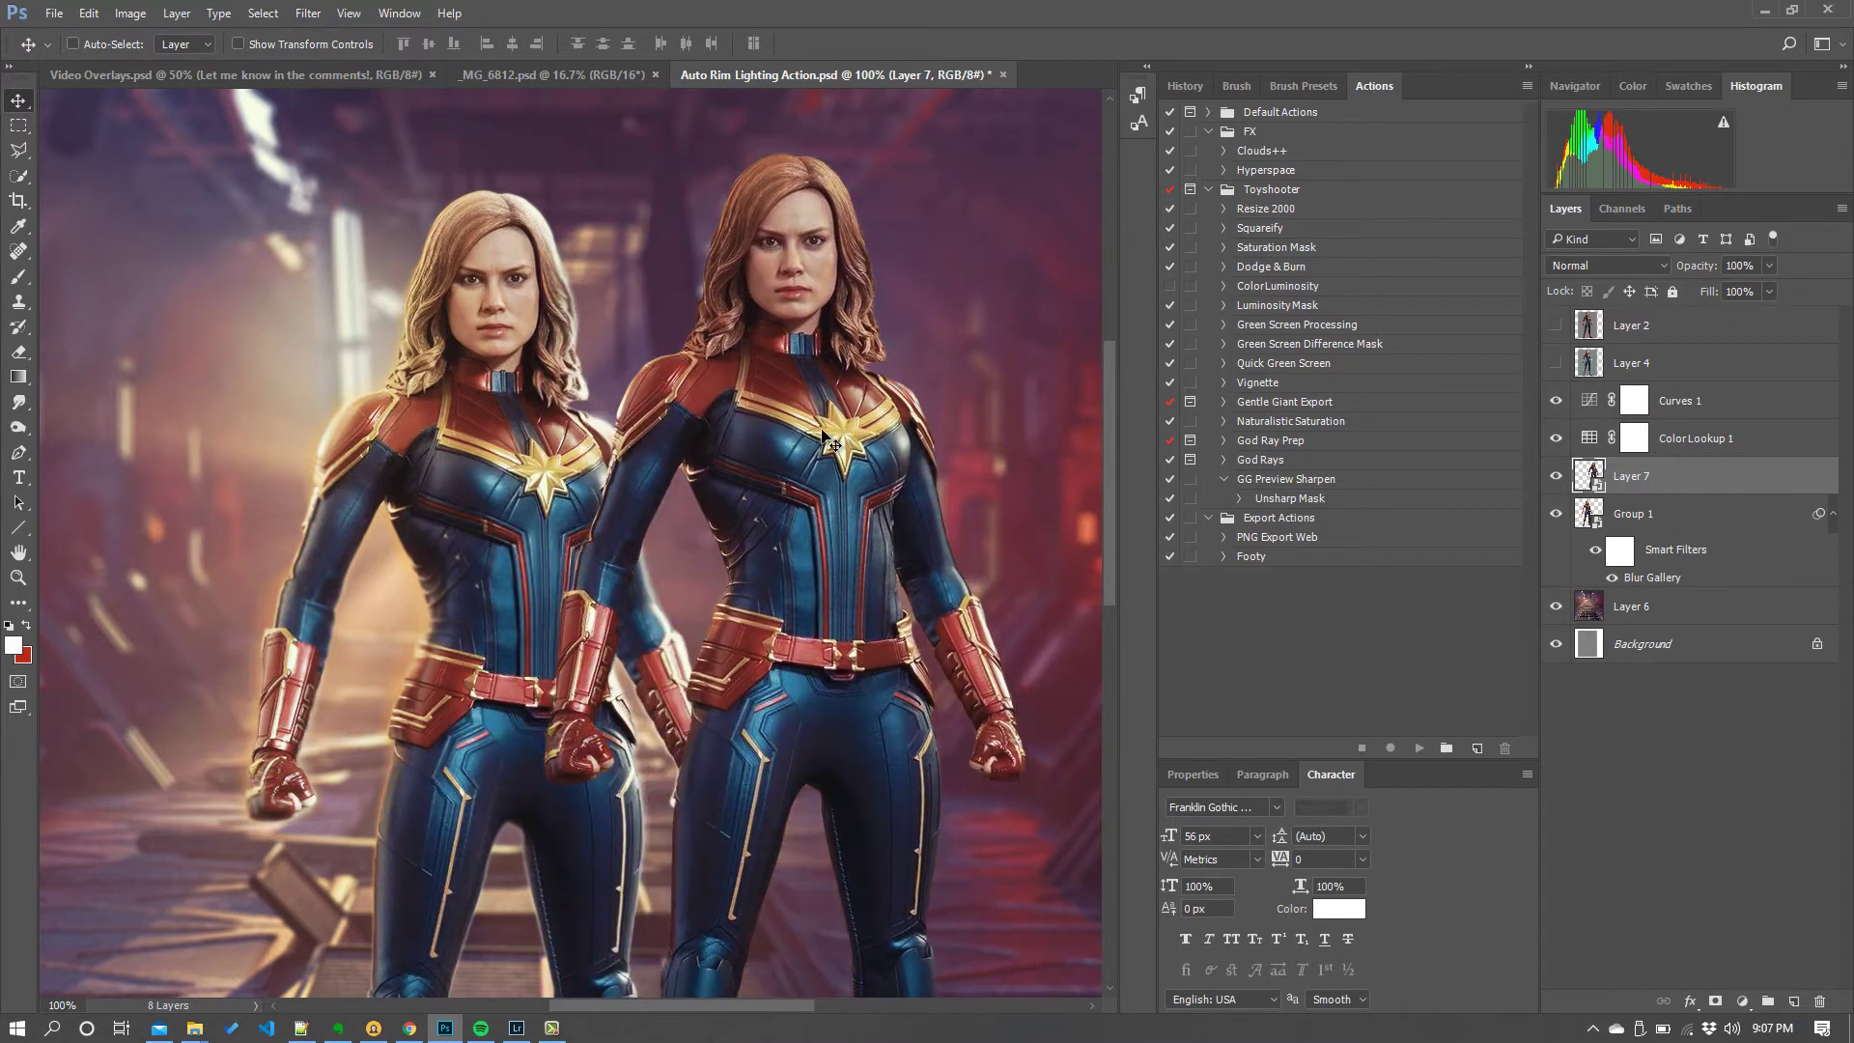
# Apply a Normal-mode Inner Glow layer style to Layer 7 with 59% opacity and 21 px size.
pyautogui.rightClick(1648, 483)
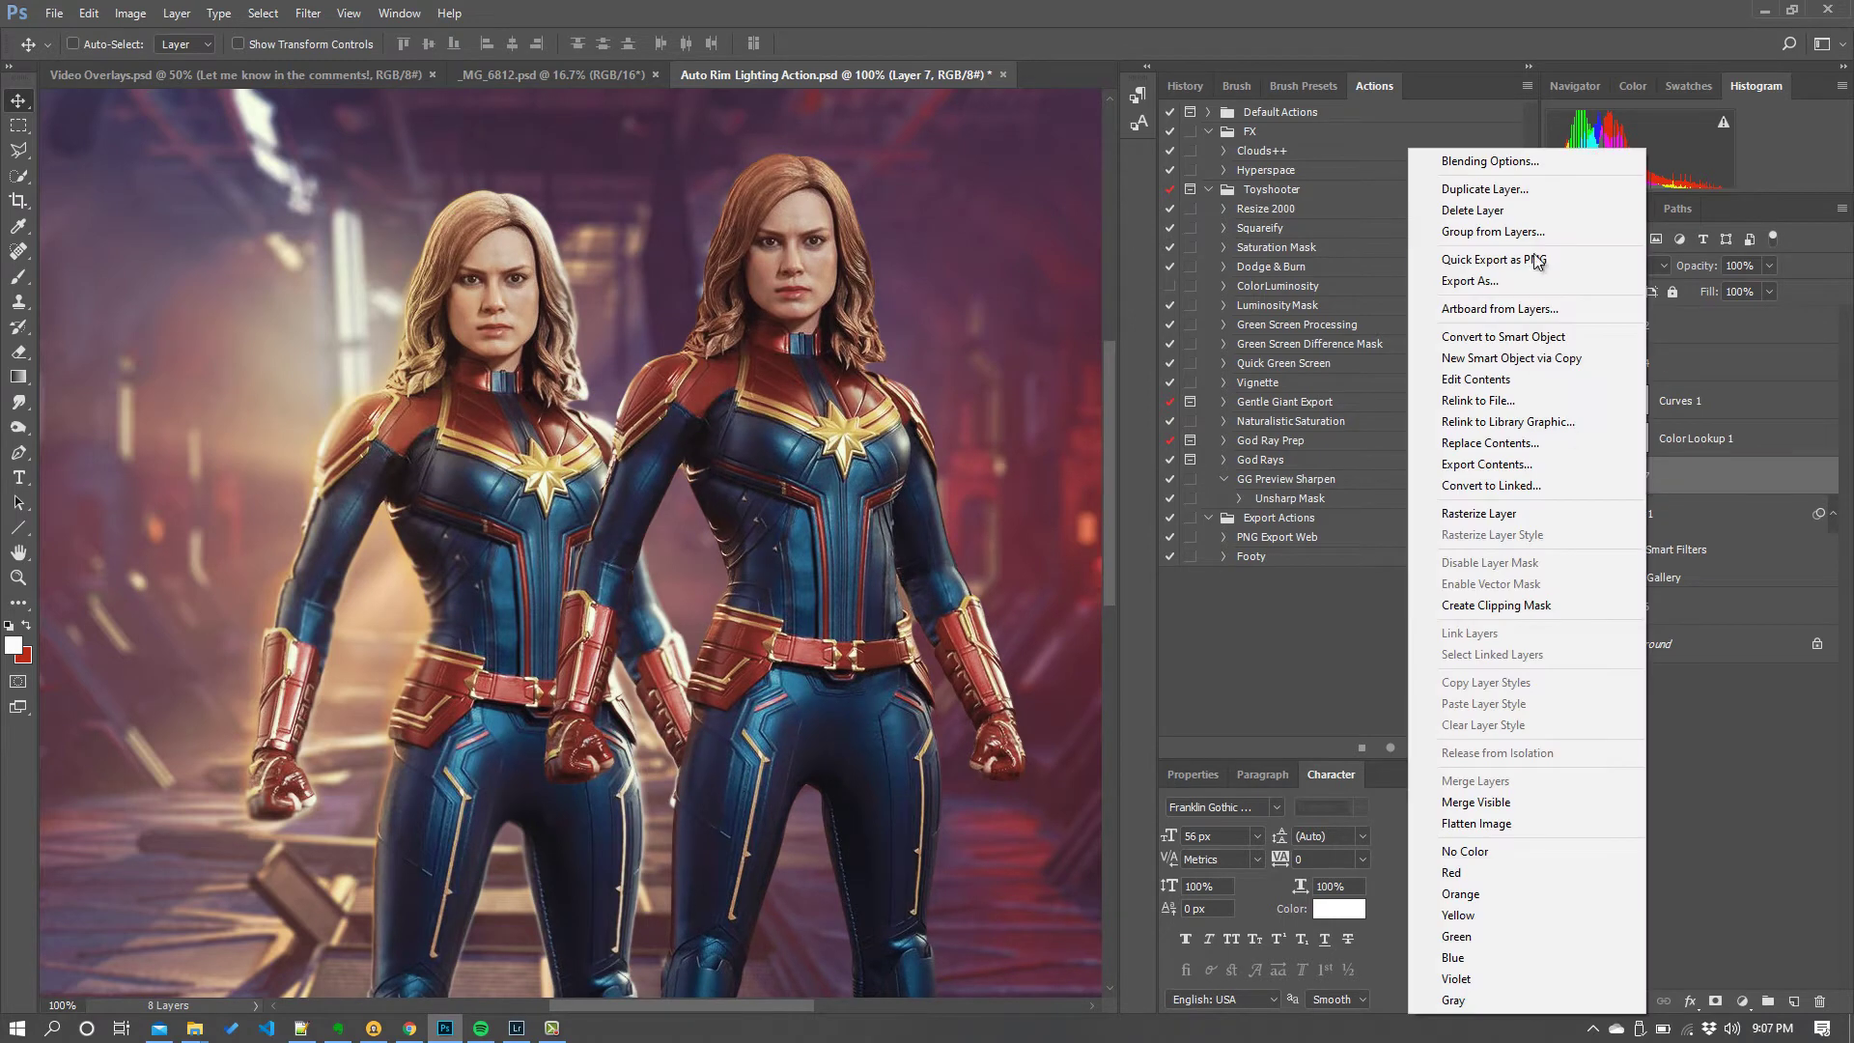
pyautogui.click(1538, 162)
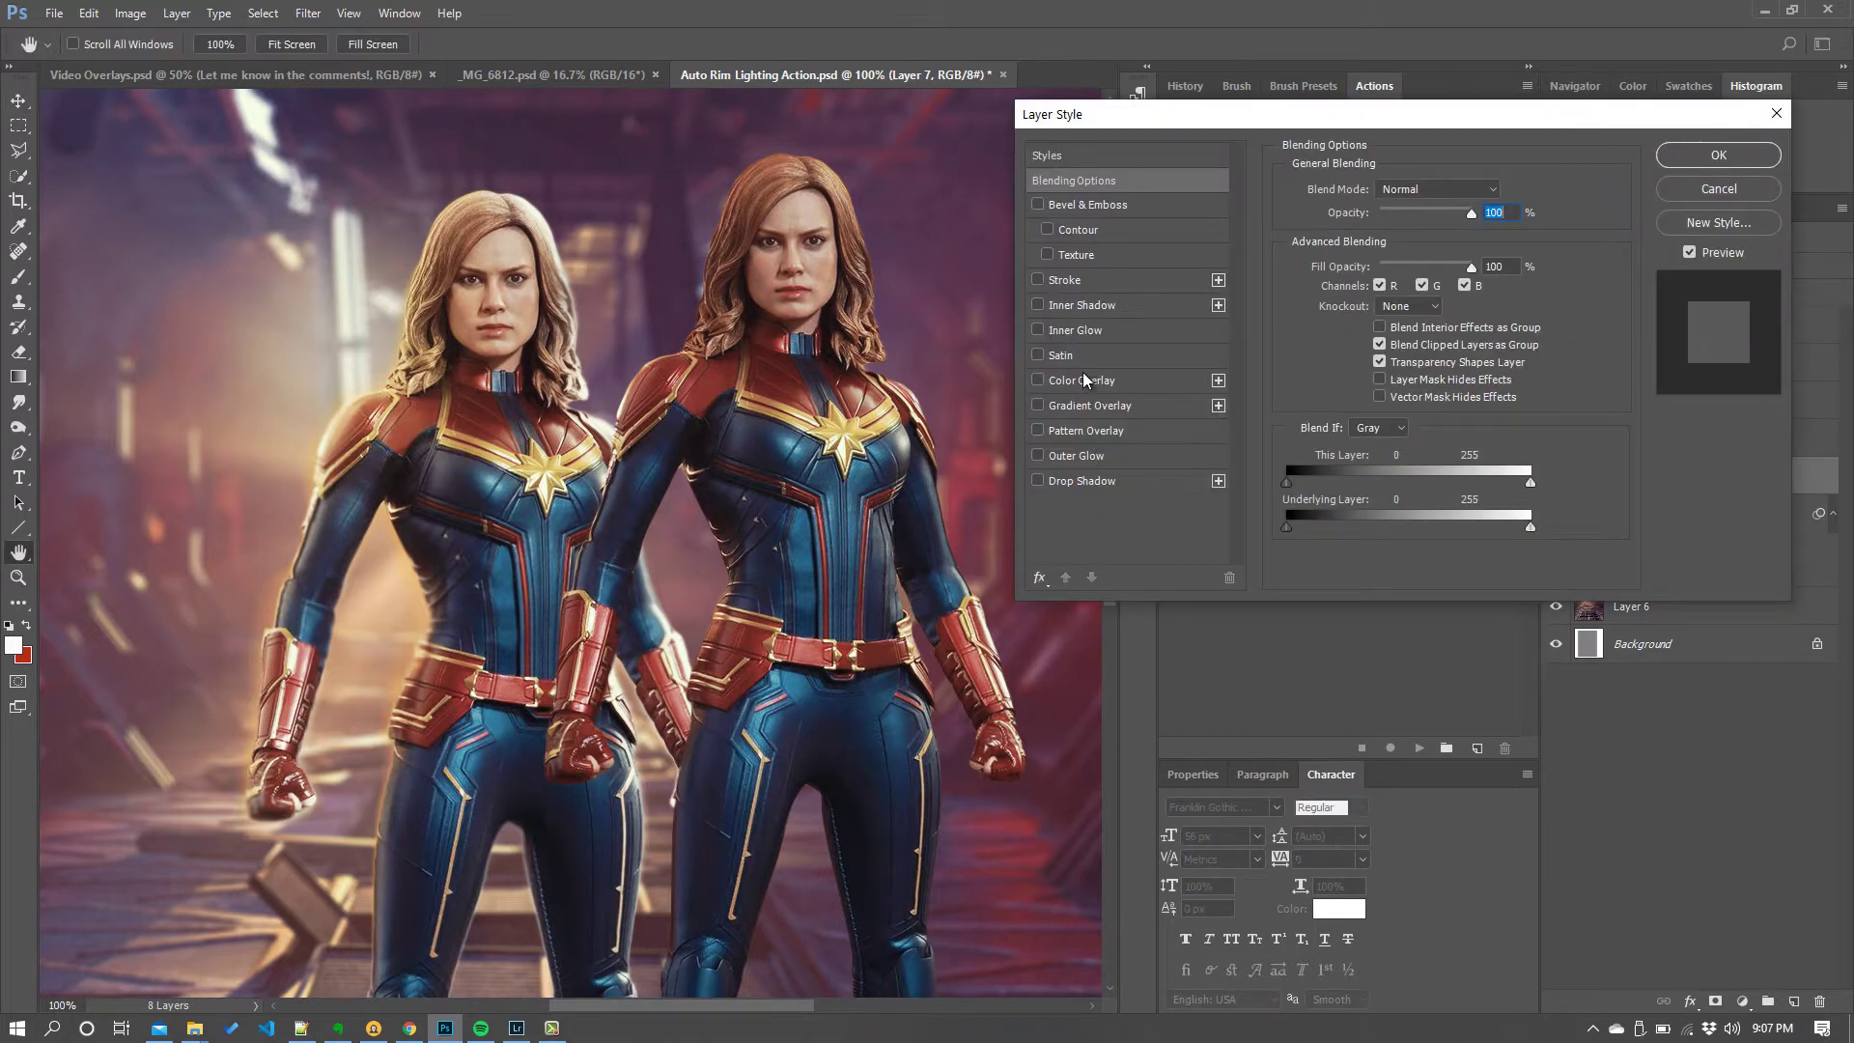
pyautogui.click(1084, 332)
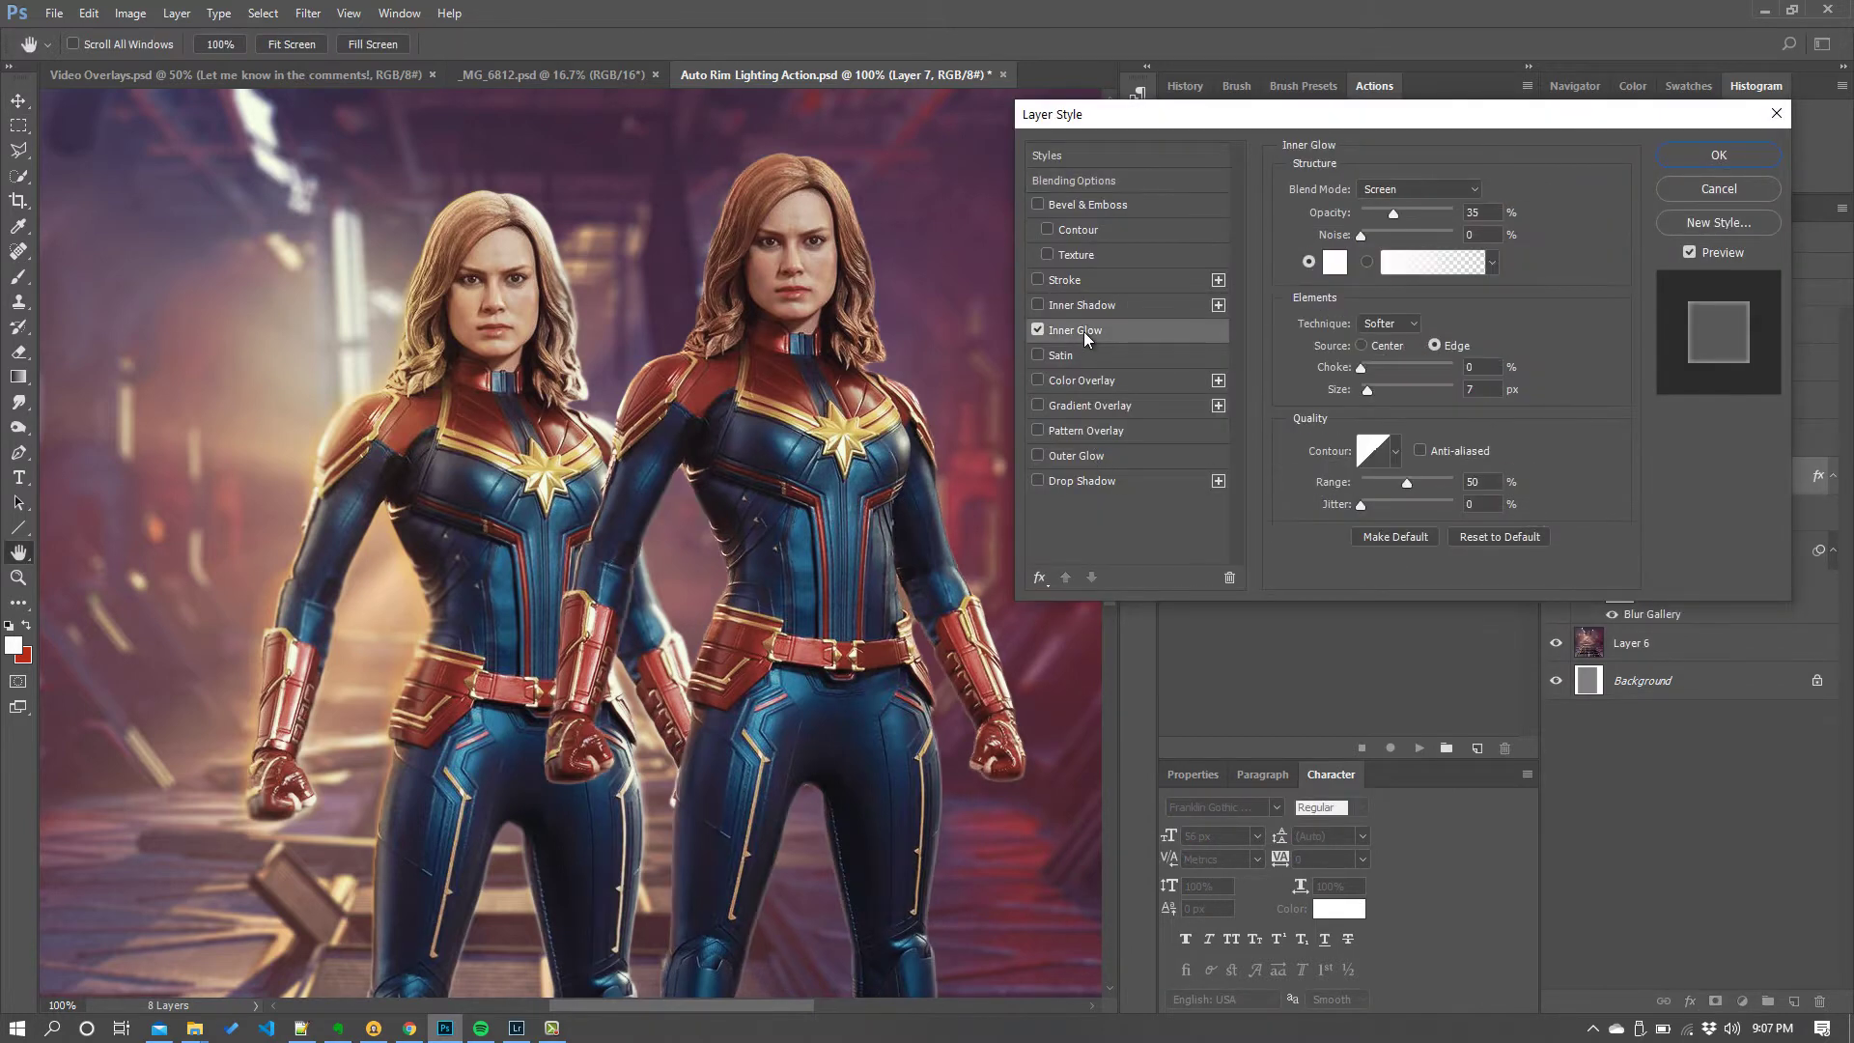
pyautogui.click(1419, 192)
pyautogui.click(1391, 206)
pyautogui.moveTo(1399, 213); pyautogui.dragTo(1414, 218)
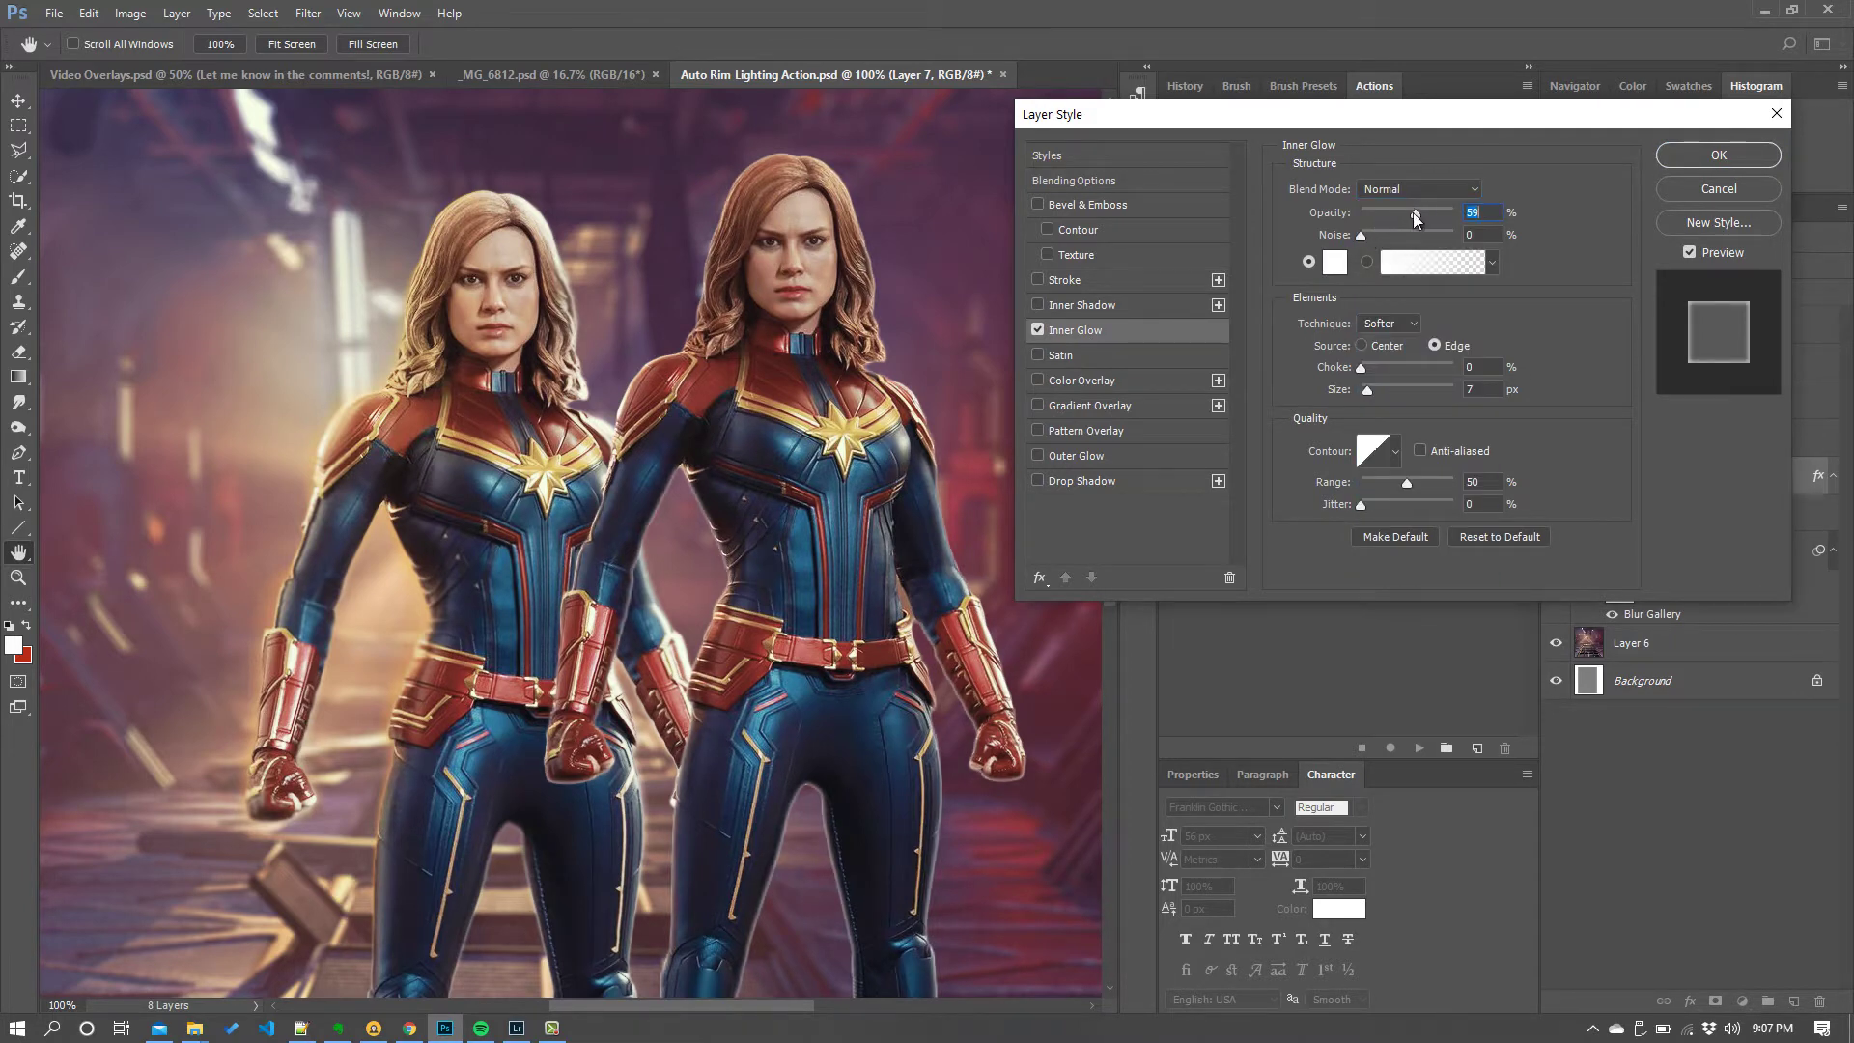
pyautogui.moveTo(1370, 388); pyautogui.dragTo(1370, 388)
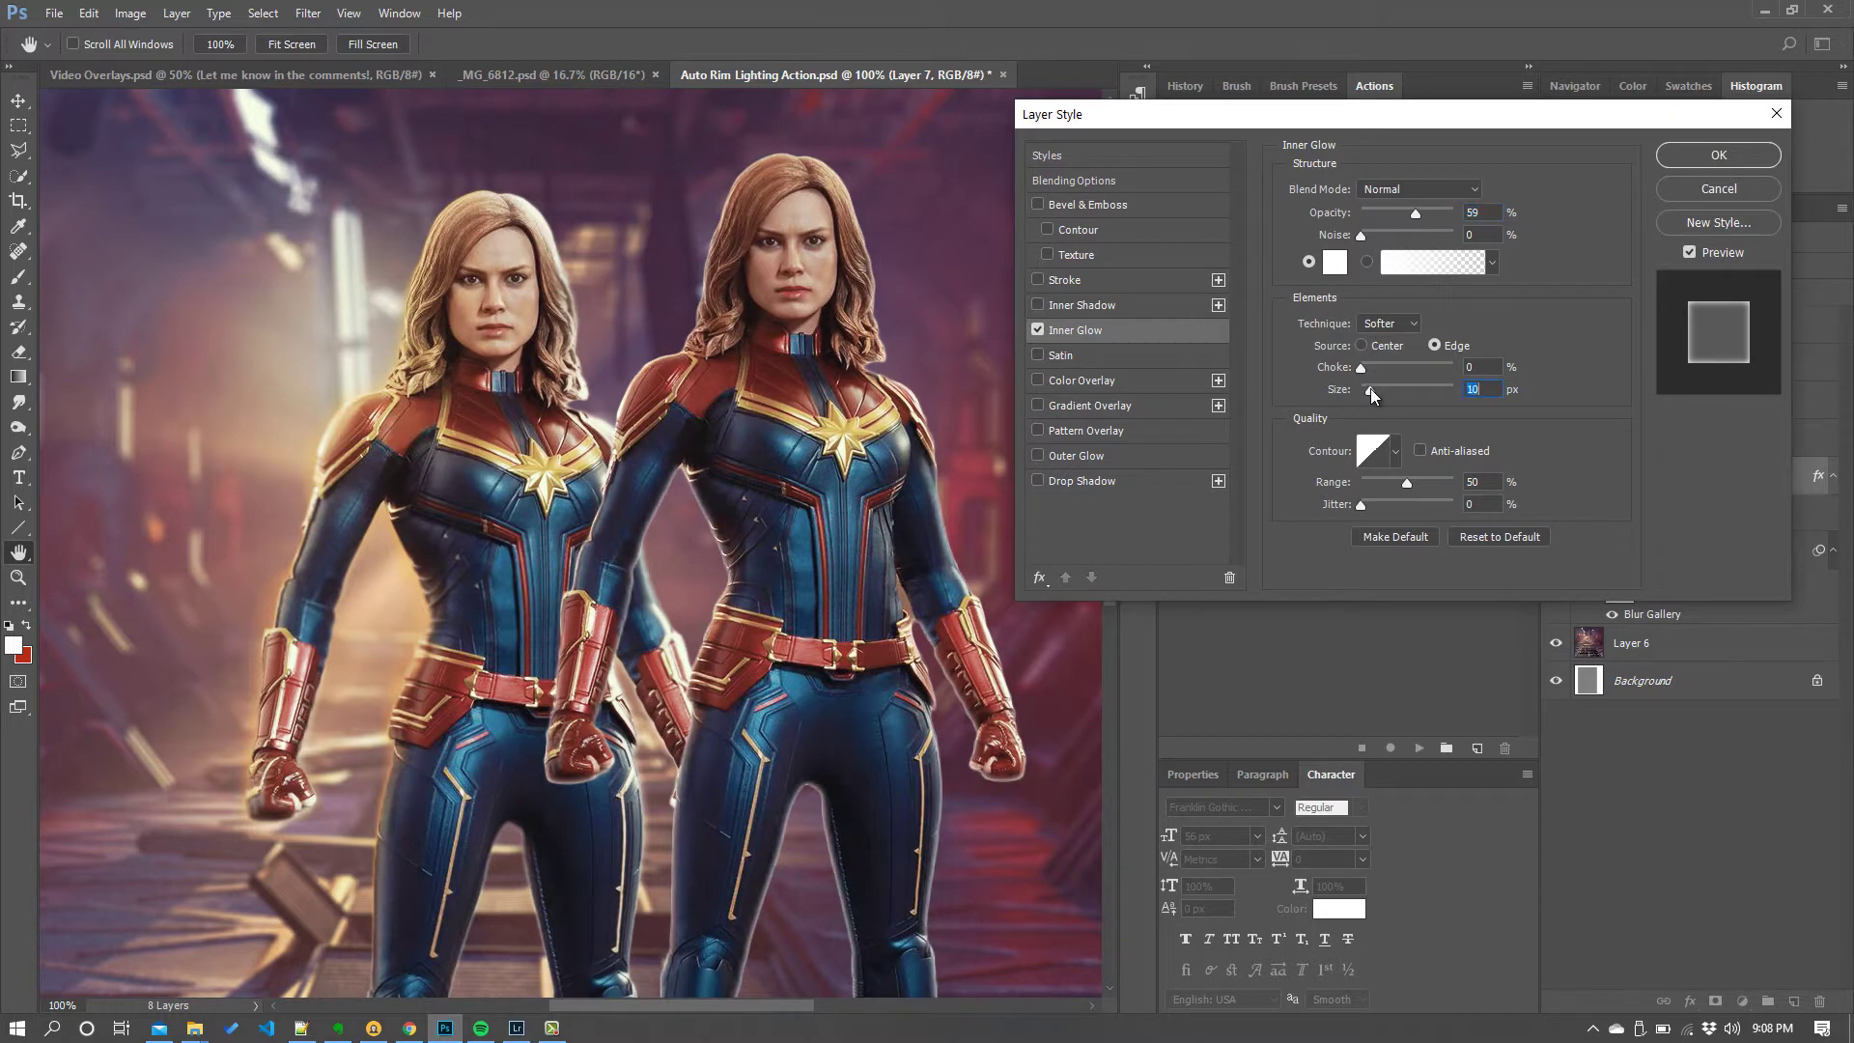
pyautogui.press('Up')
pyautogui.press('Up')
pyautogui.press('Up')
pyautogui.press('Up')
pyautogui.press('Up')
pyautogui.press('Up')
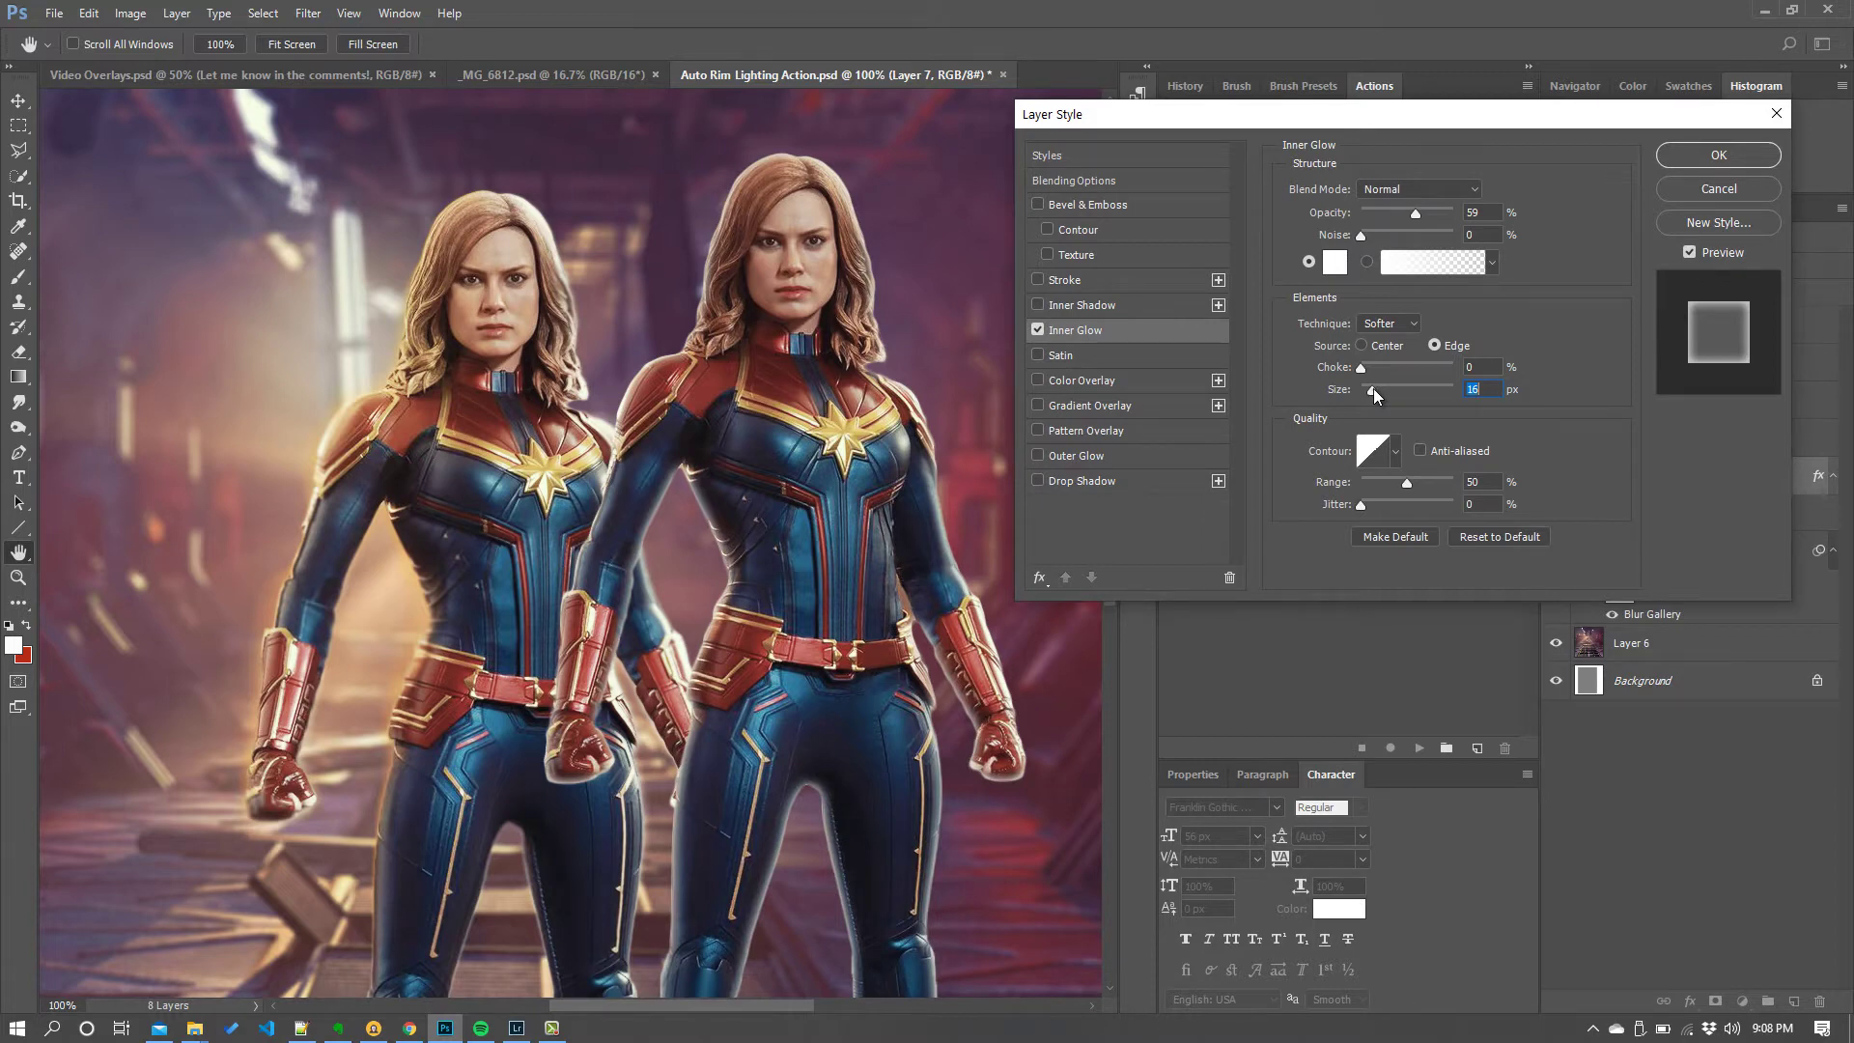
pyautogui.press('Up')
pyautogui.press('Up')
pyautogui.press('Up')
pyautogui.press('Up')
pyautogui.press('Up')
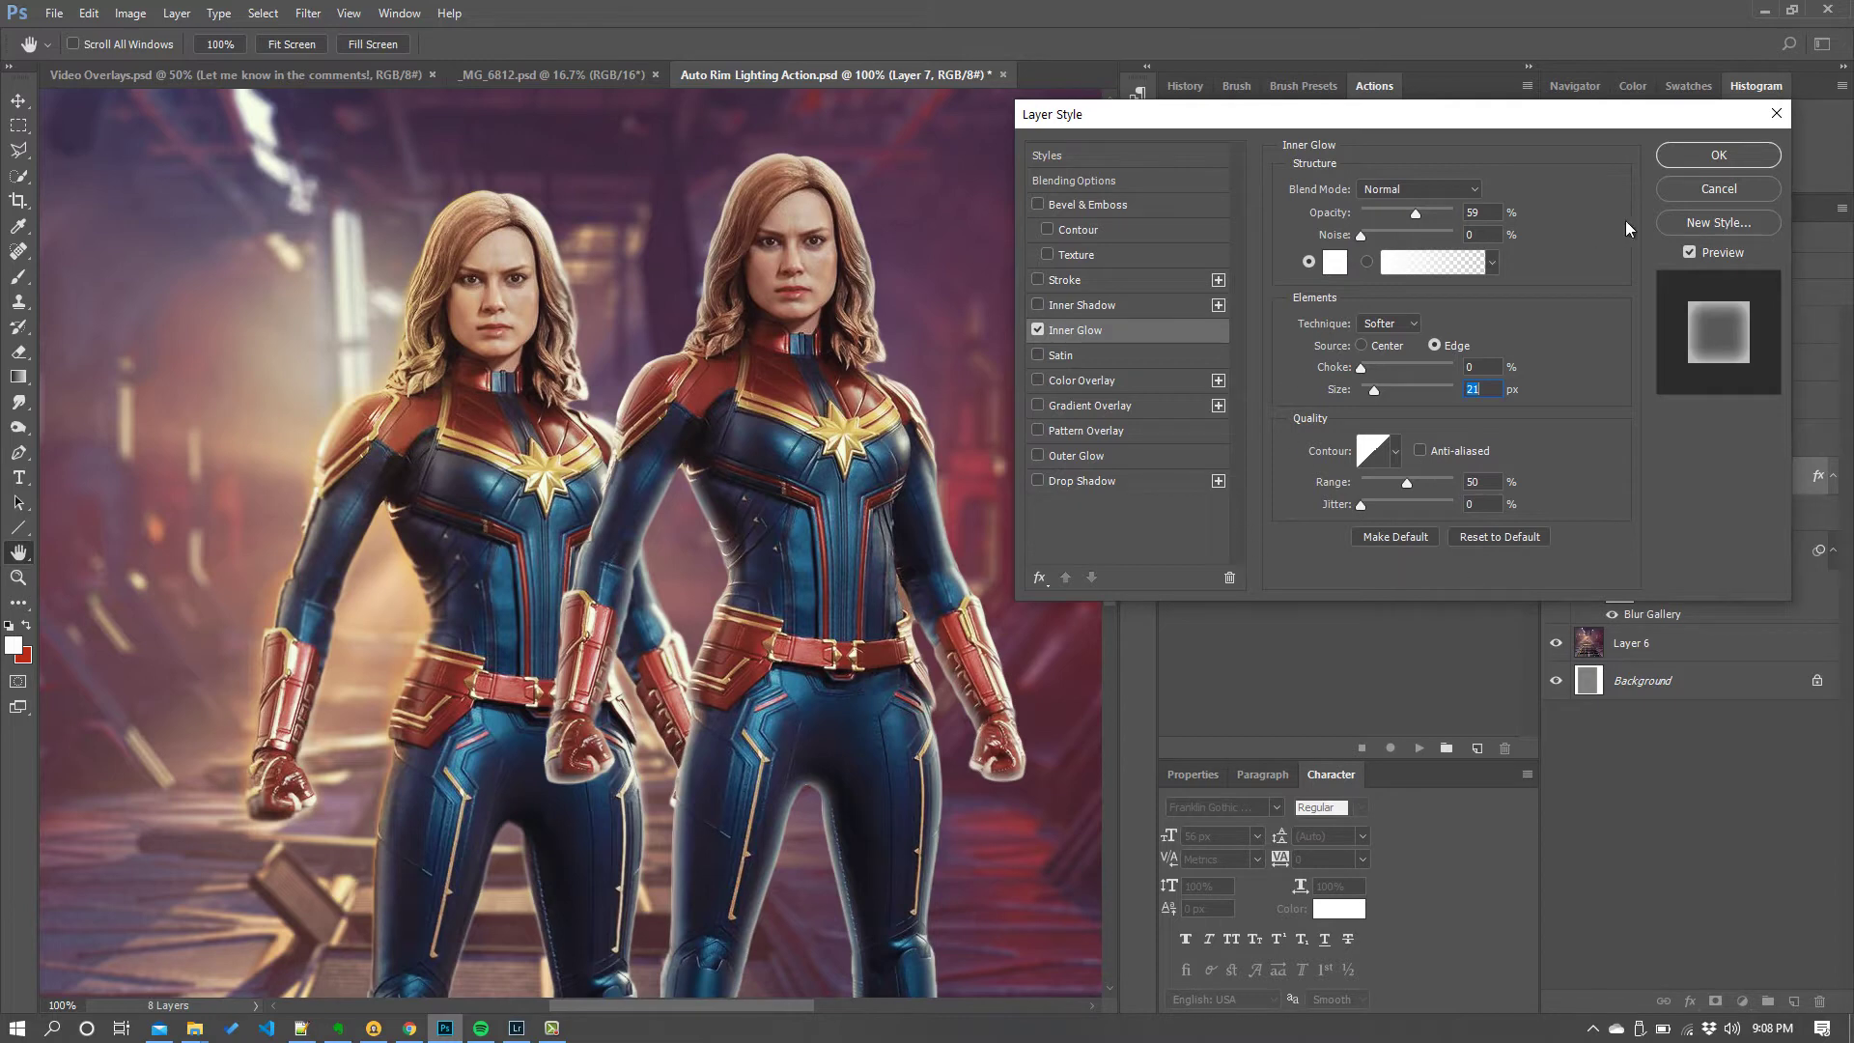
pyautogui.click(1699, 157)
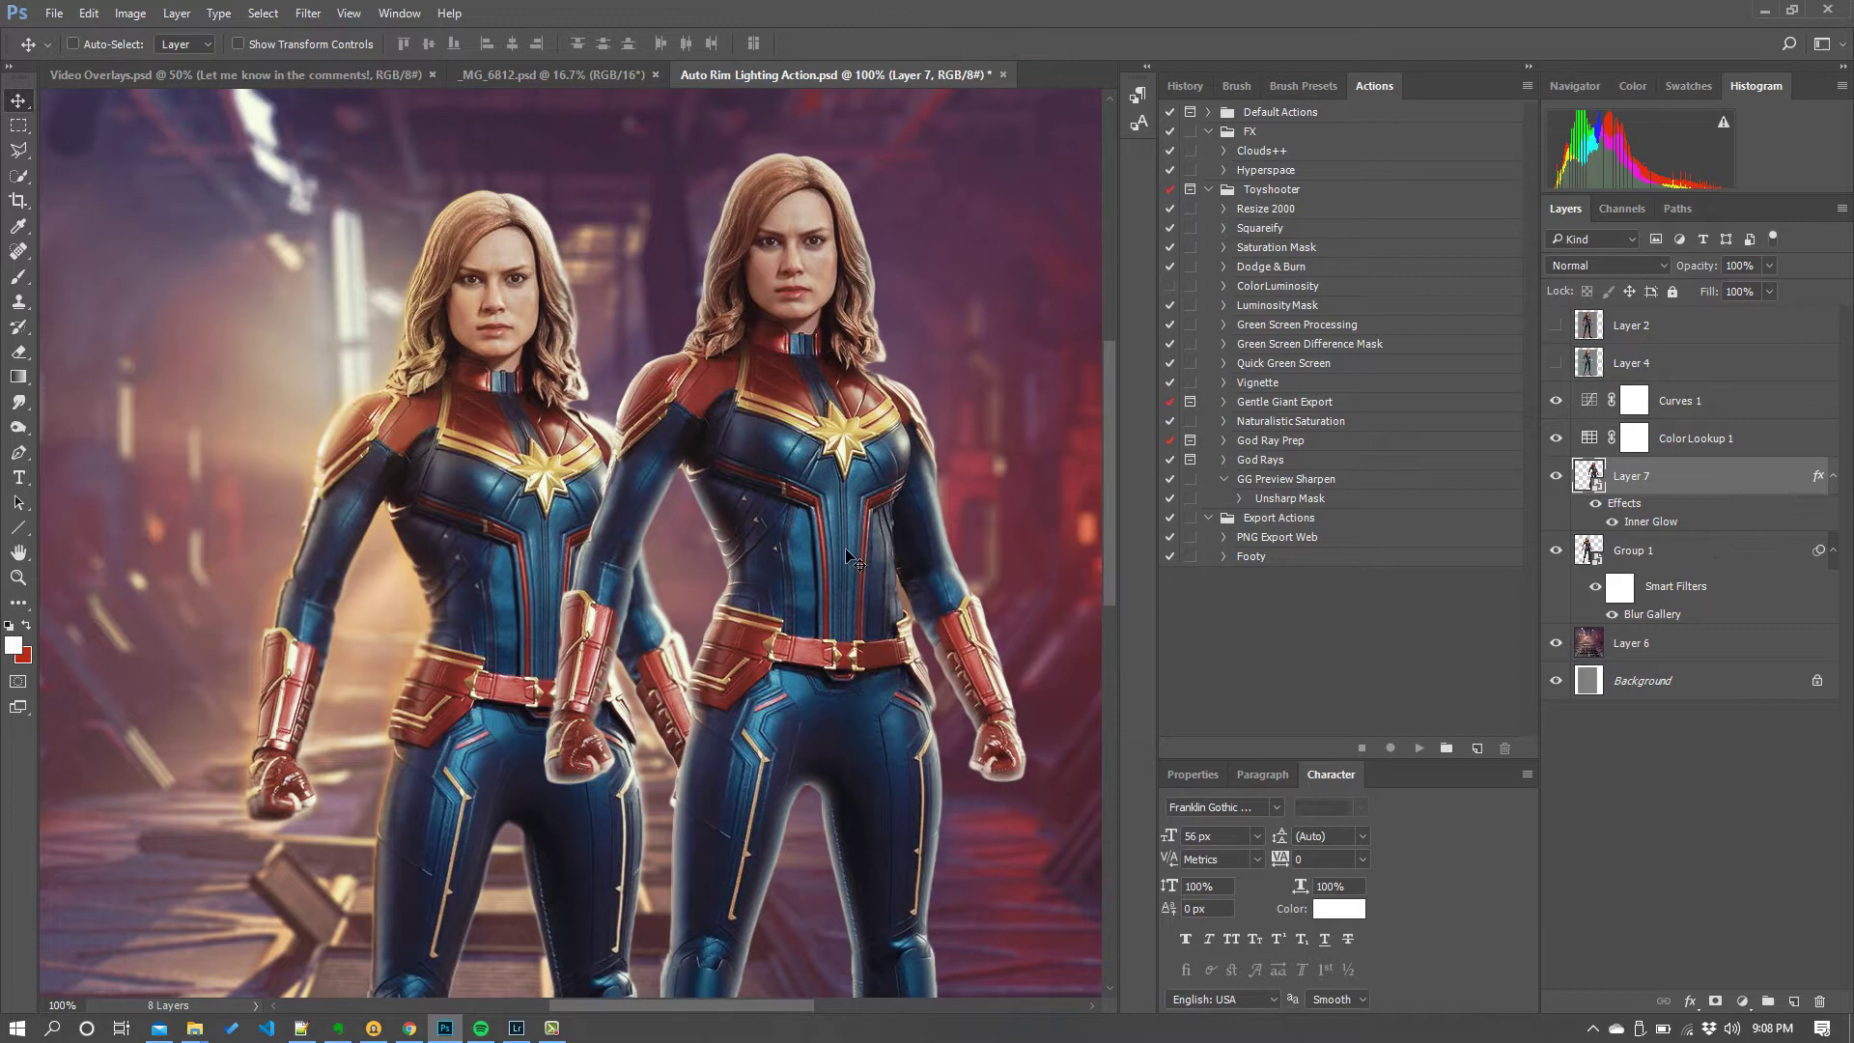
# Convert Layer 7's Inner Glow effect into a separate layer.
pyautogui.rightClick(1660, 526)
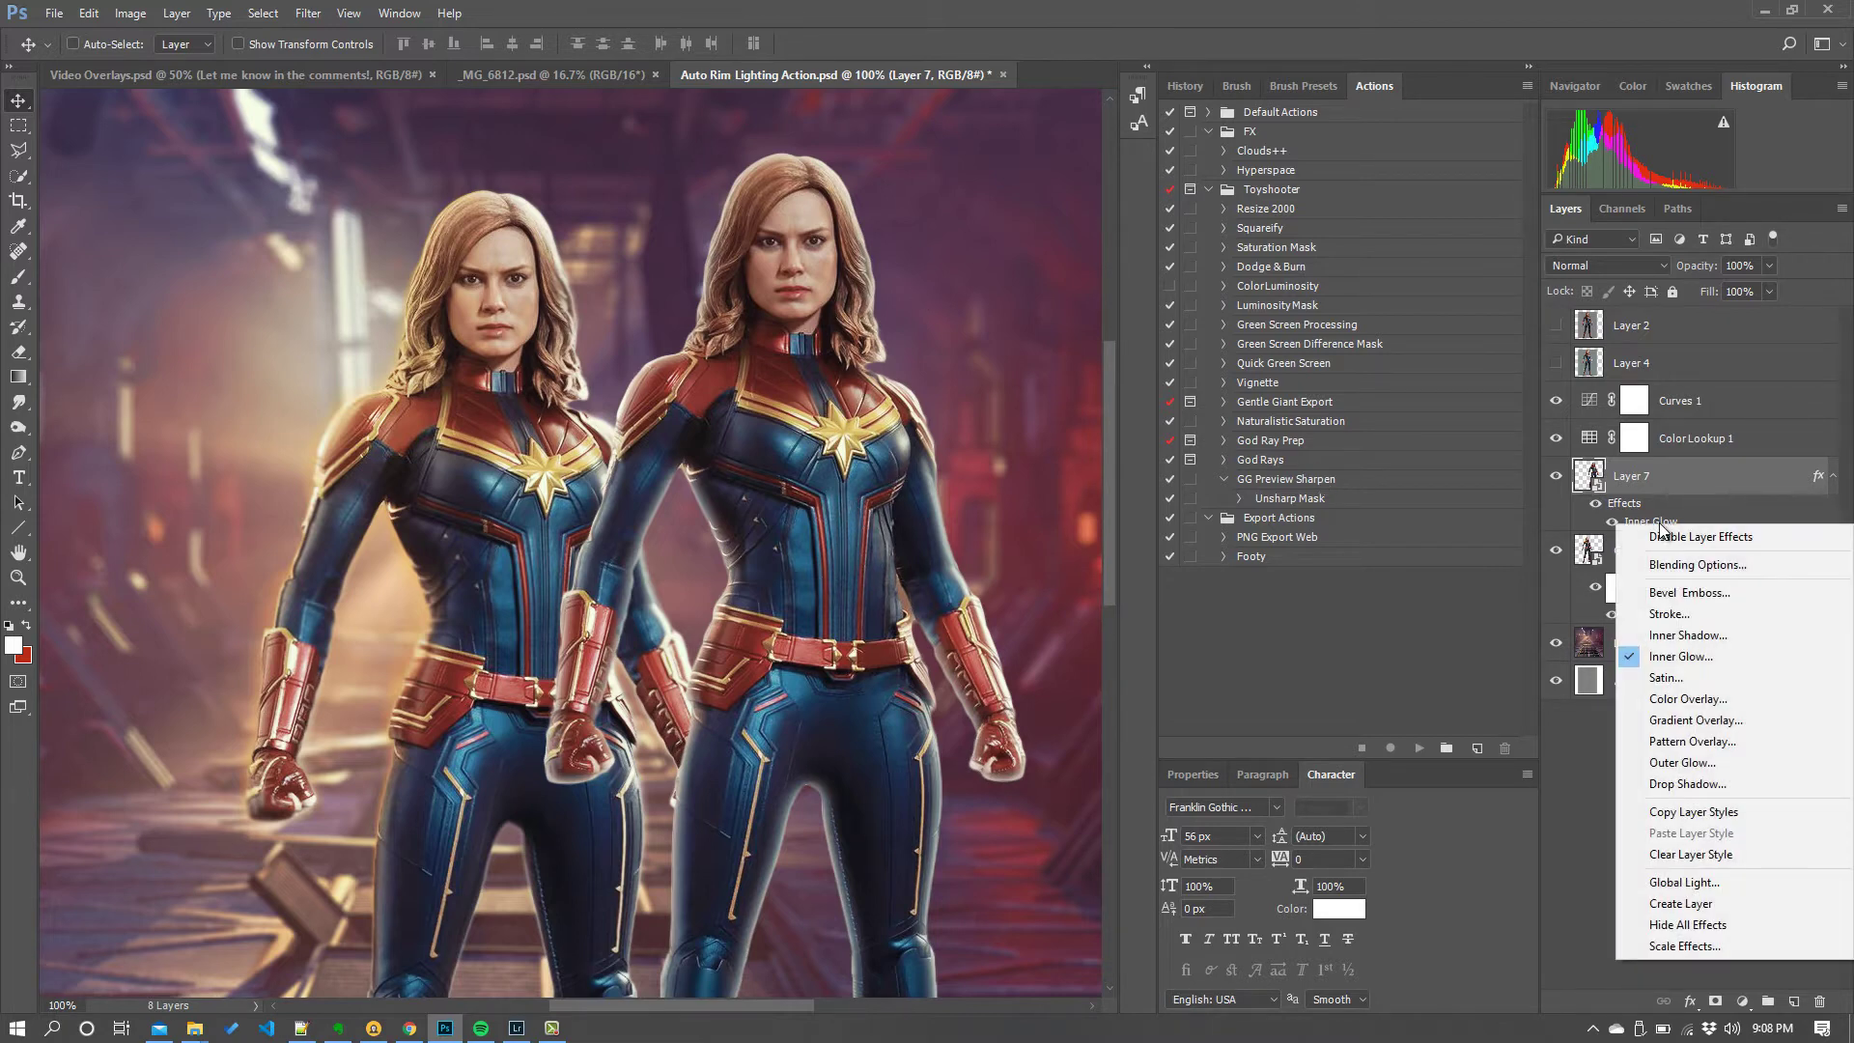
pyautogui.click(1711, 905)
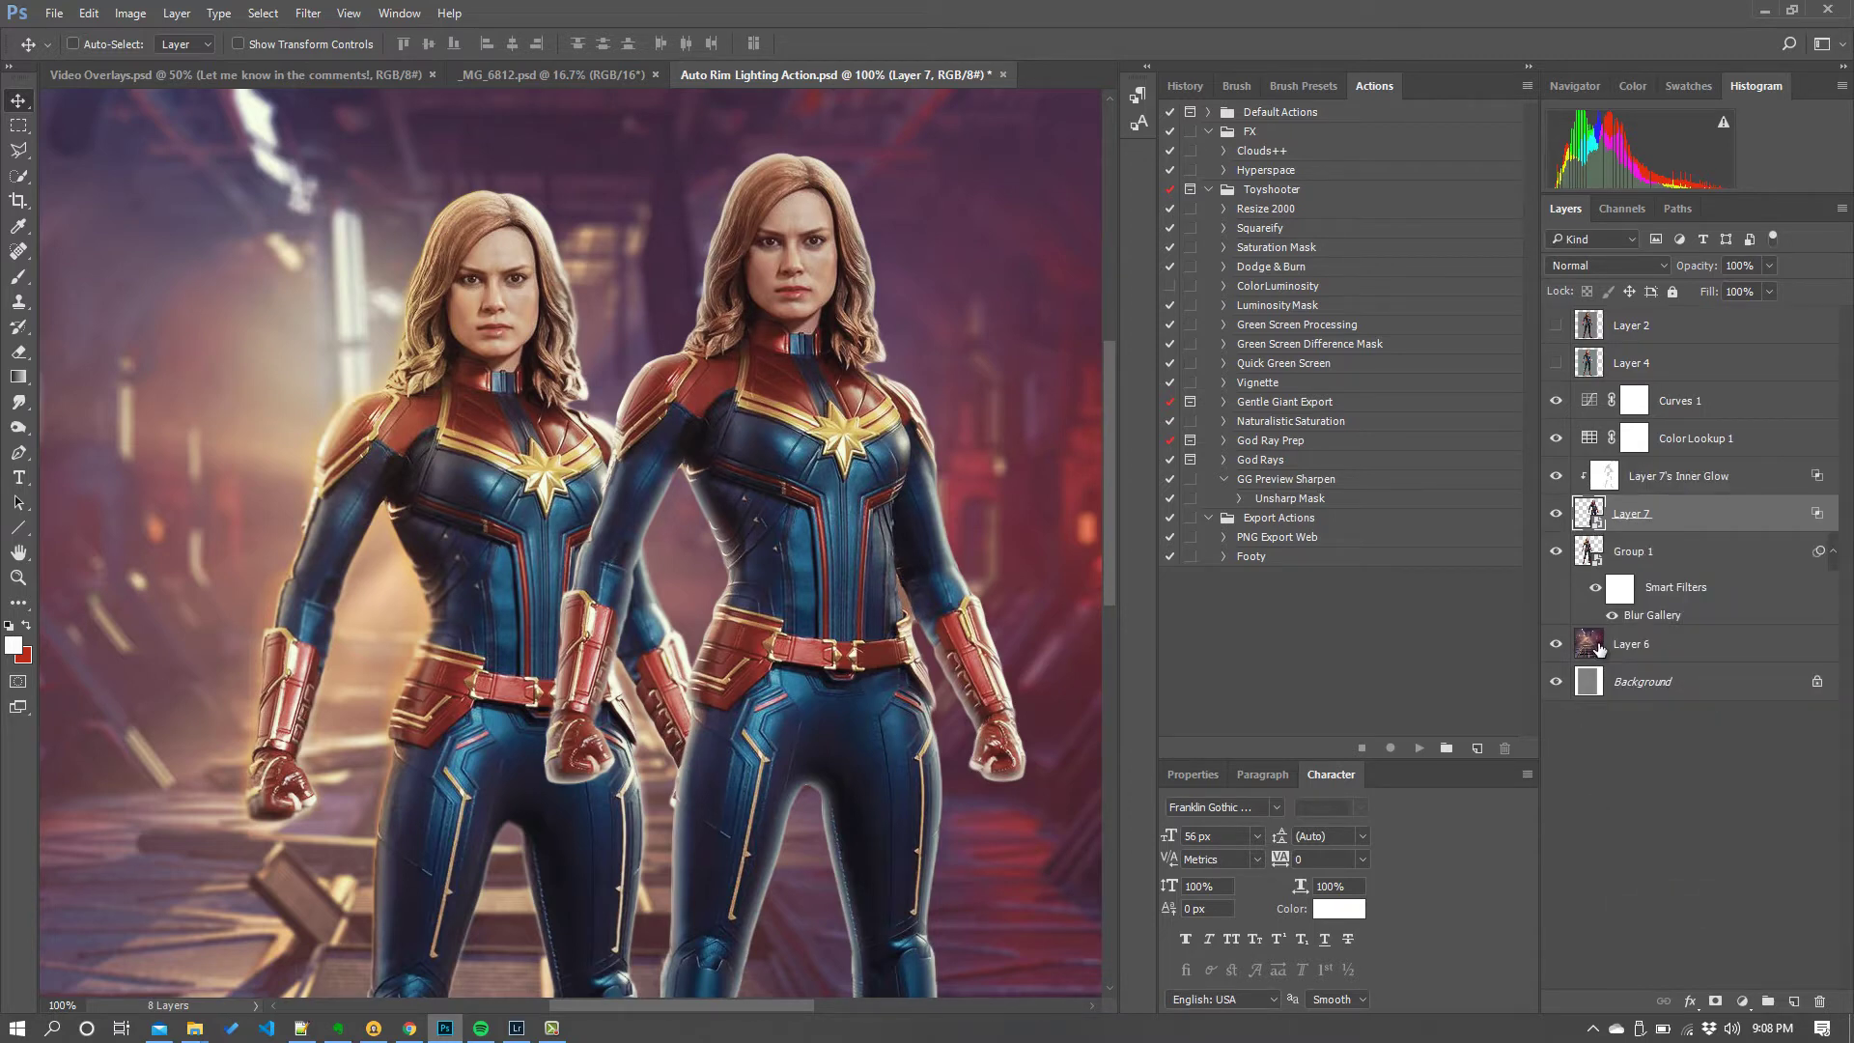
pyautogui.click(1699, 495)
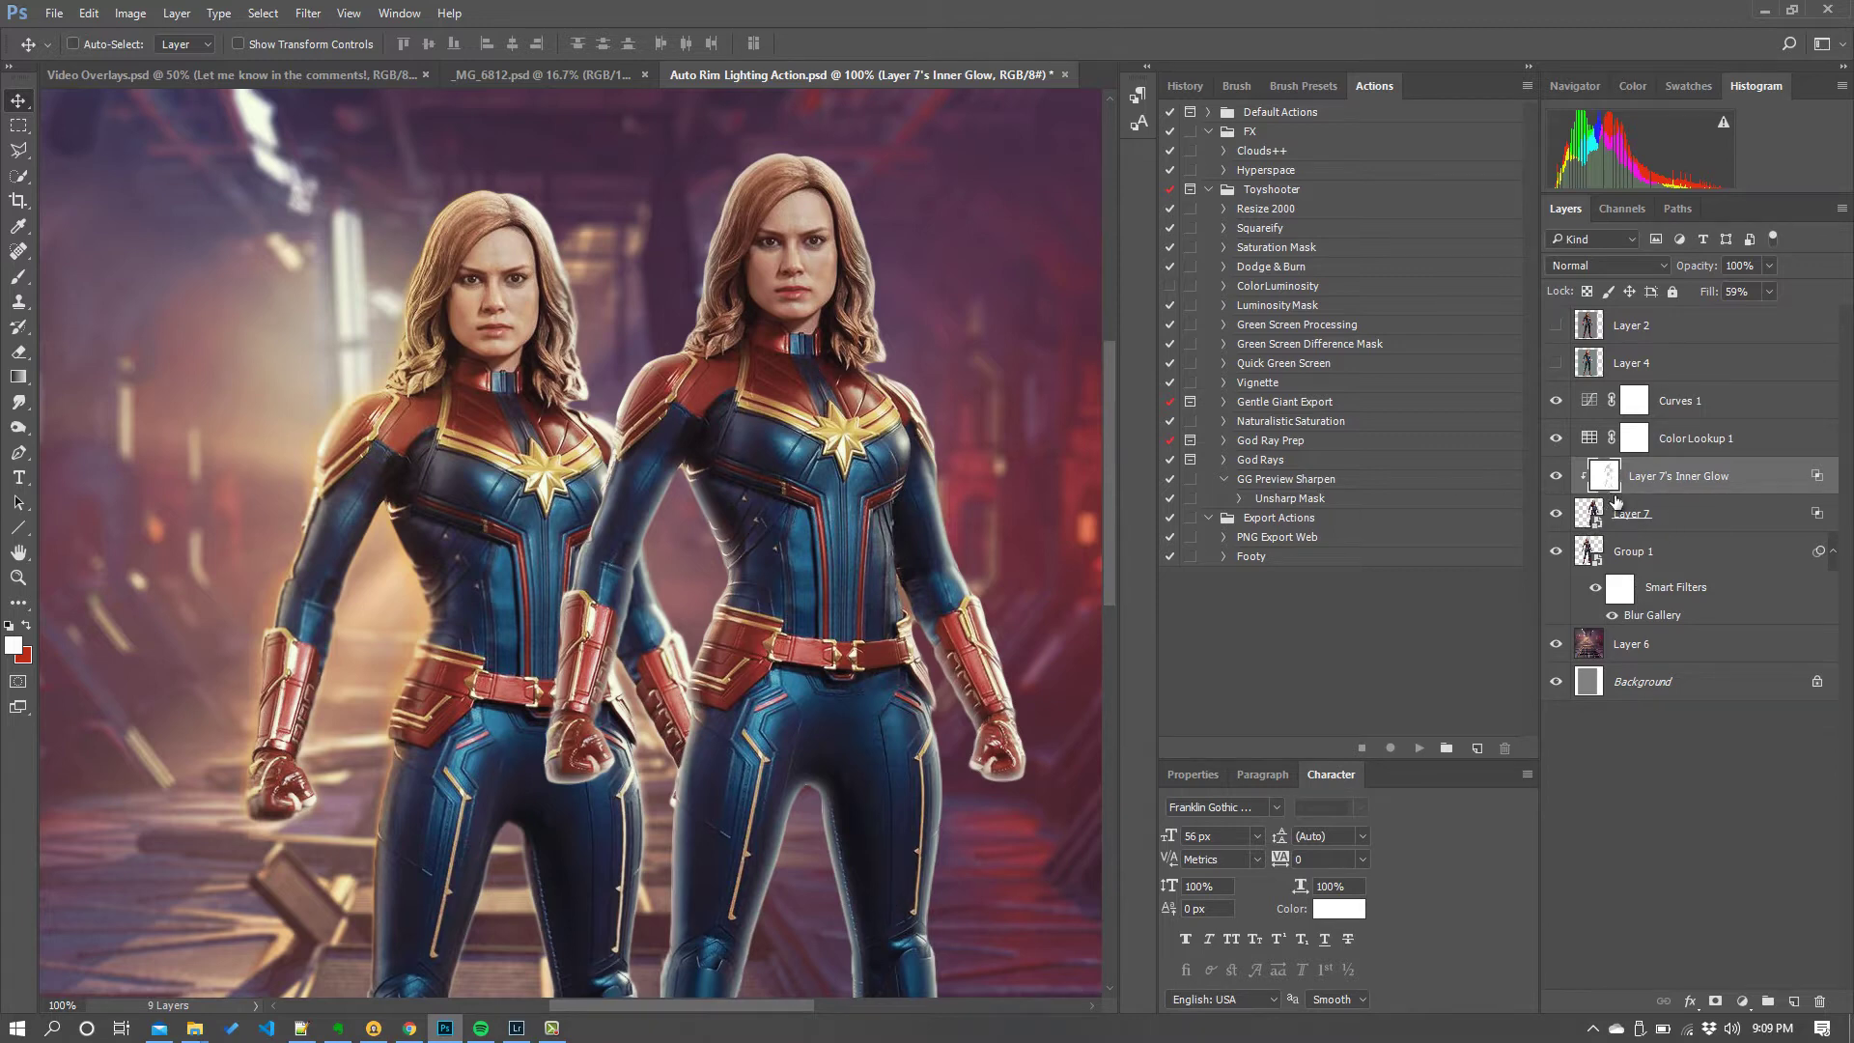
# Release the glow layer's clipping mask and clip it back onto Layer 7.
pyautogui.rightClick(1667, 479)
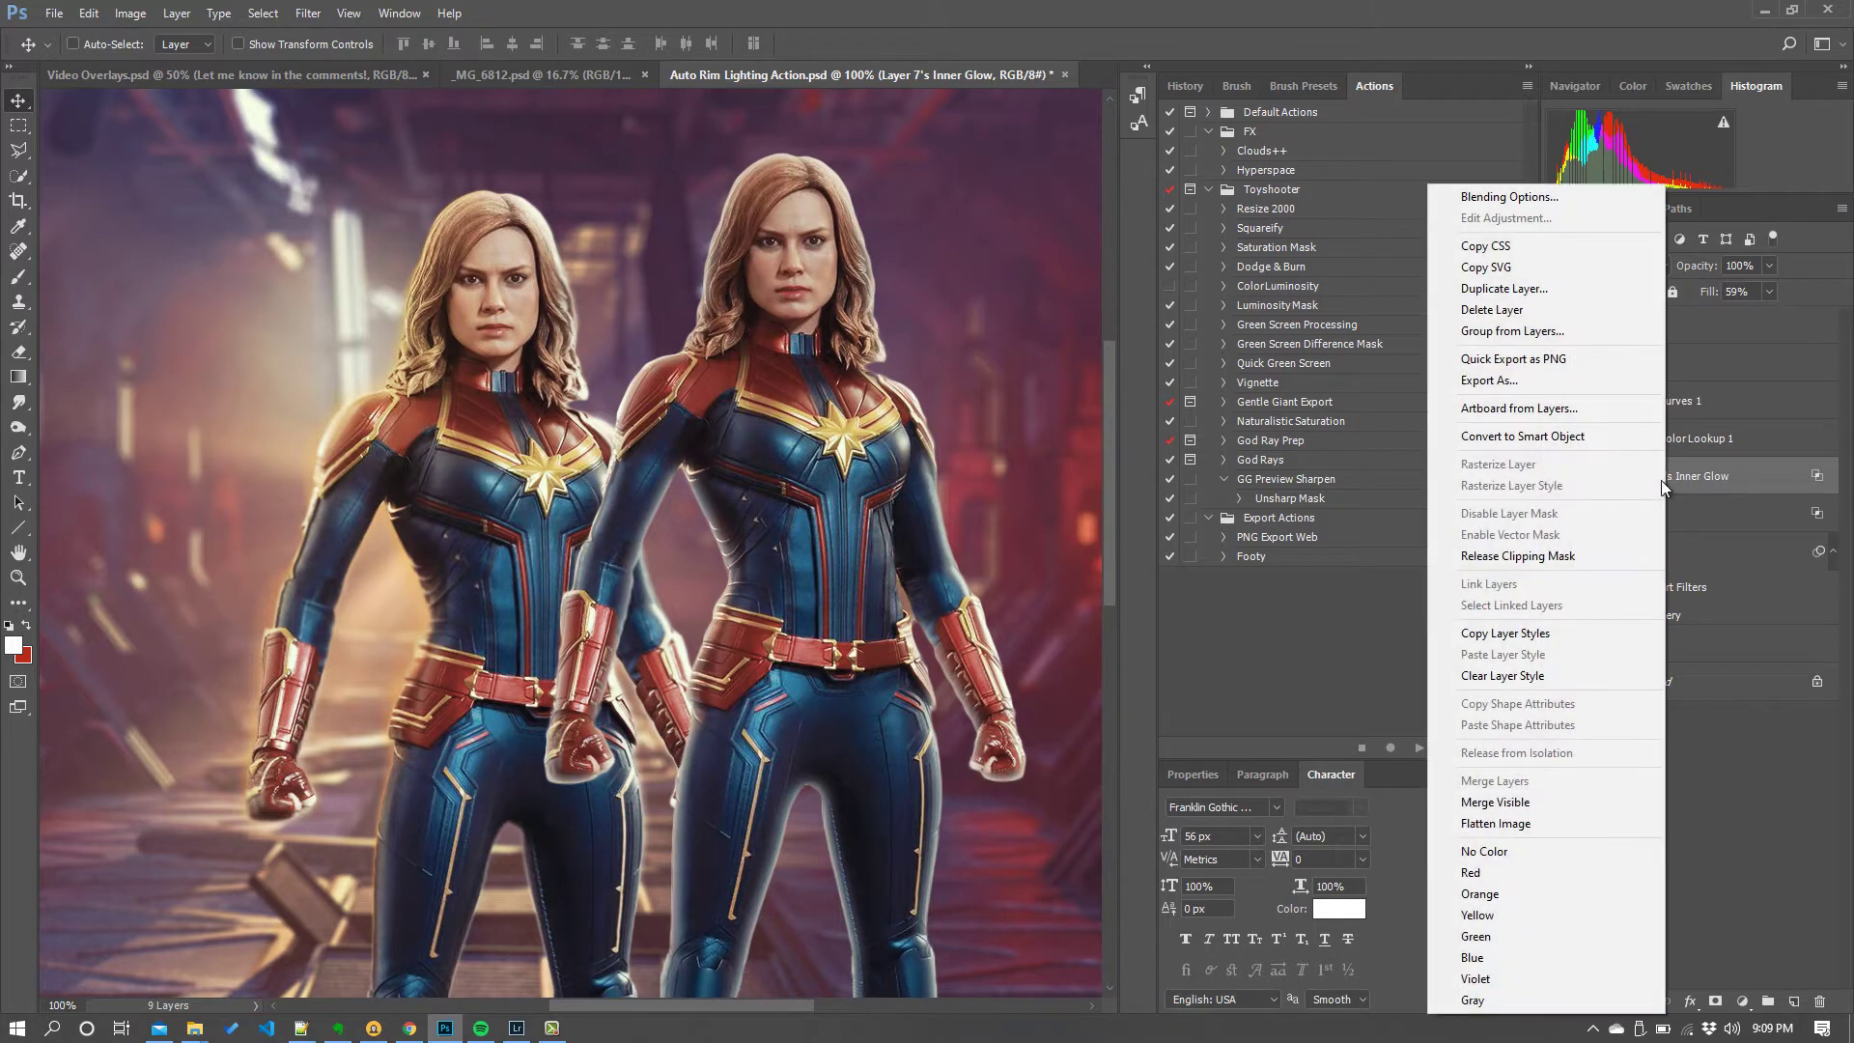
pyautogui.click(1555, 557)
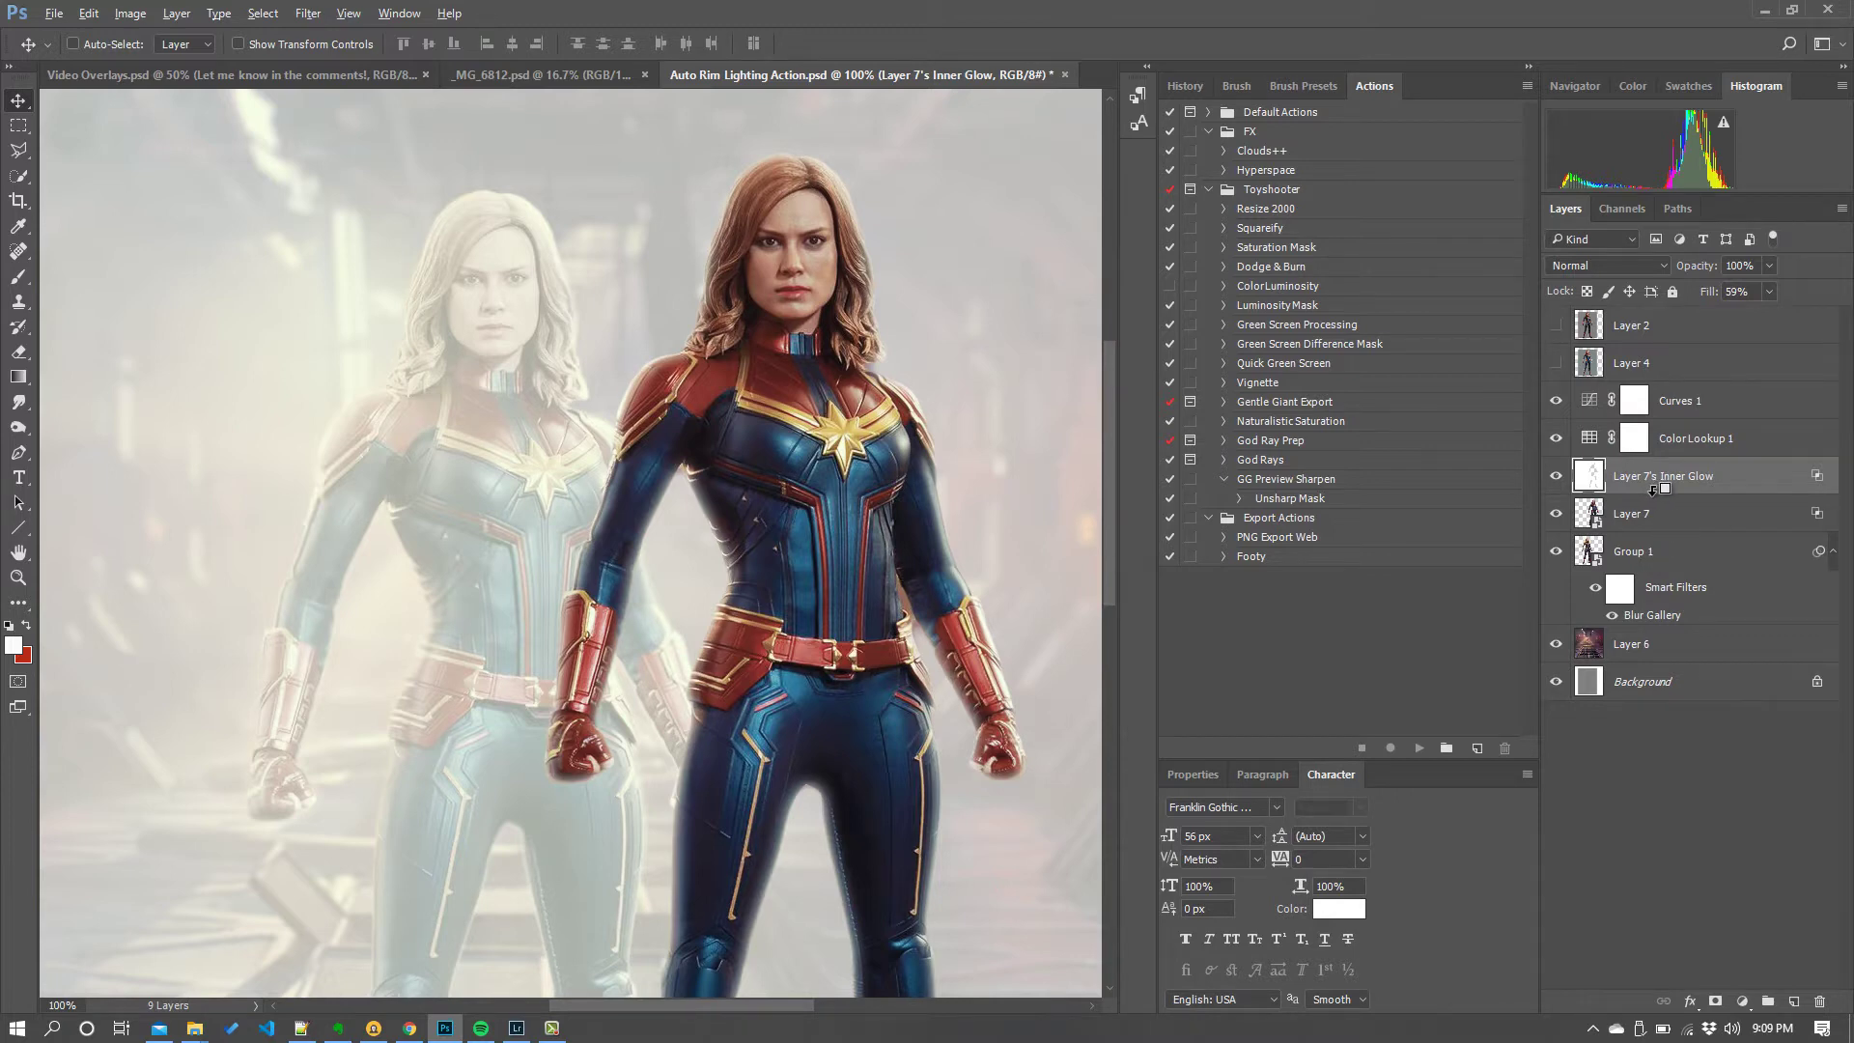
pyautogui.keyDown('alt'); pyautogui.click(1646, 494); pyautogui.keyUp('alt')
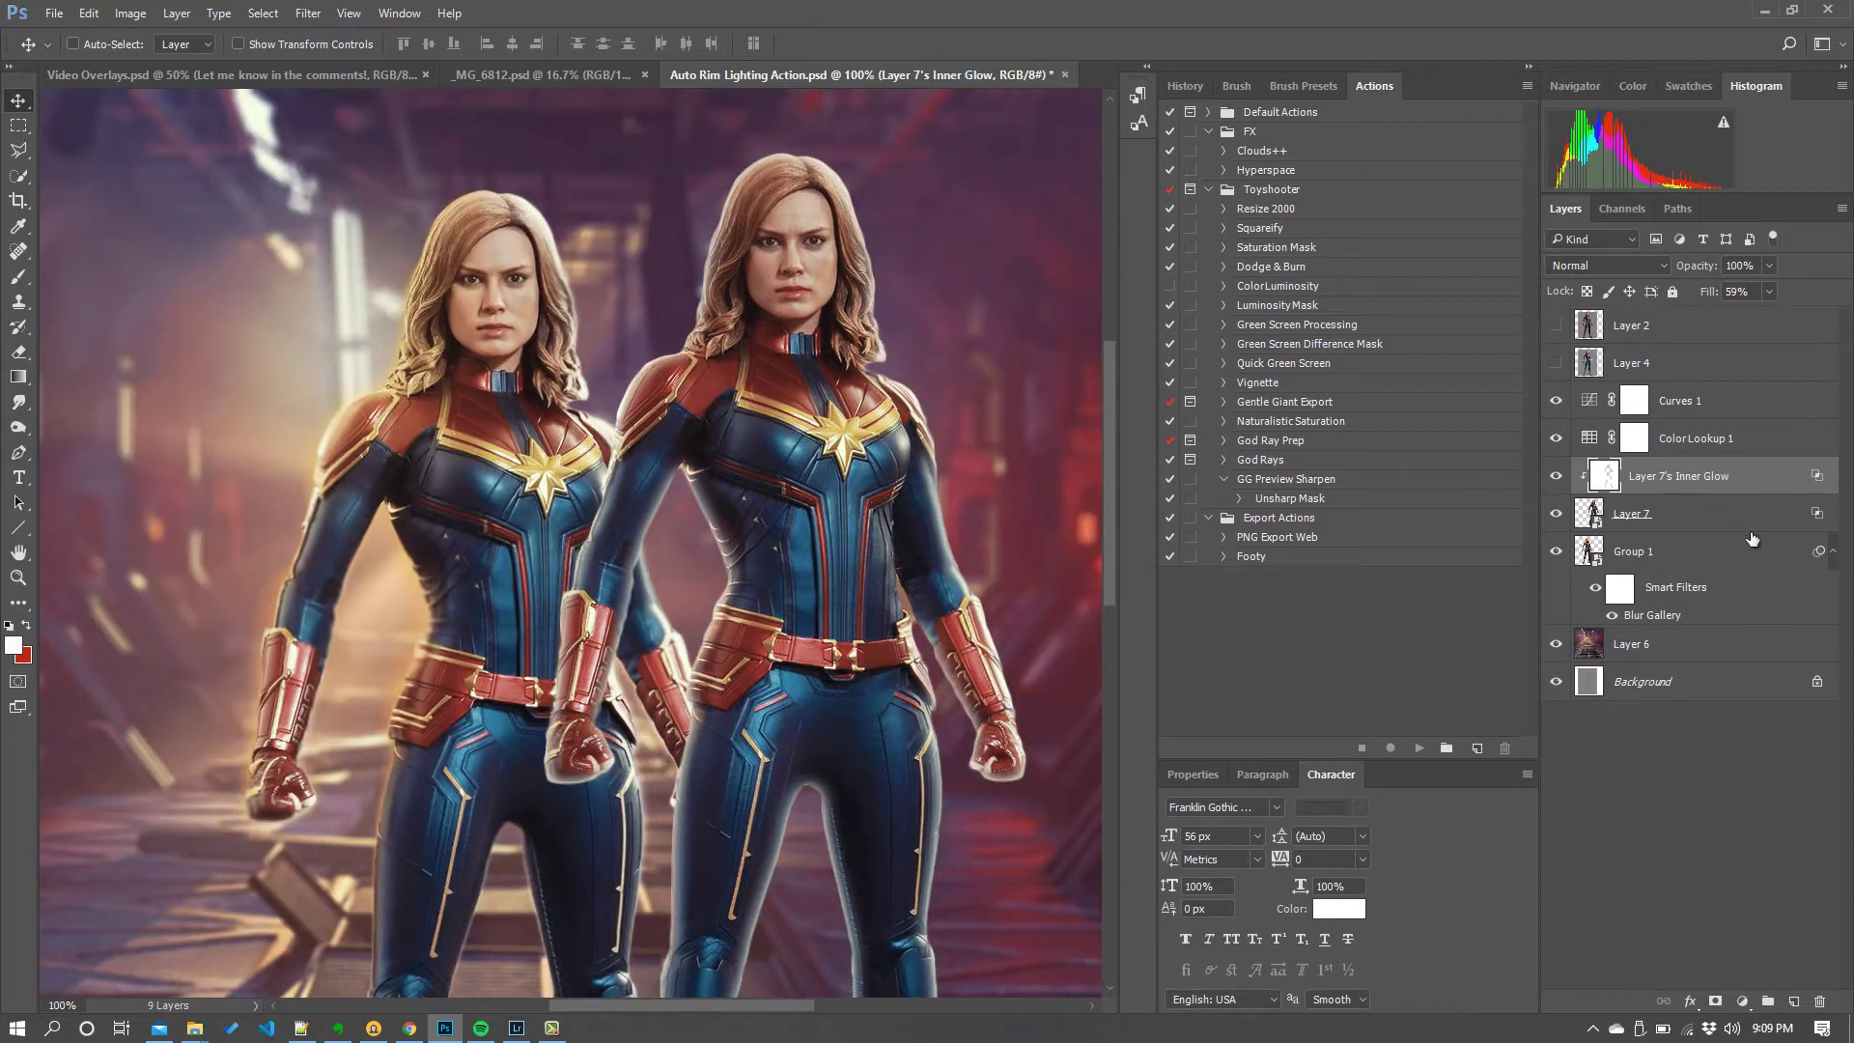
# In the glow layer's Blending Options, split the Underlying Layer black Blend If slider to 0/65.
pyautogui.rightClick(1665, 478)
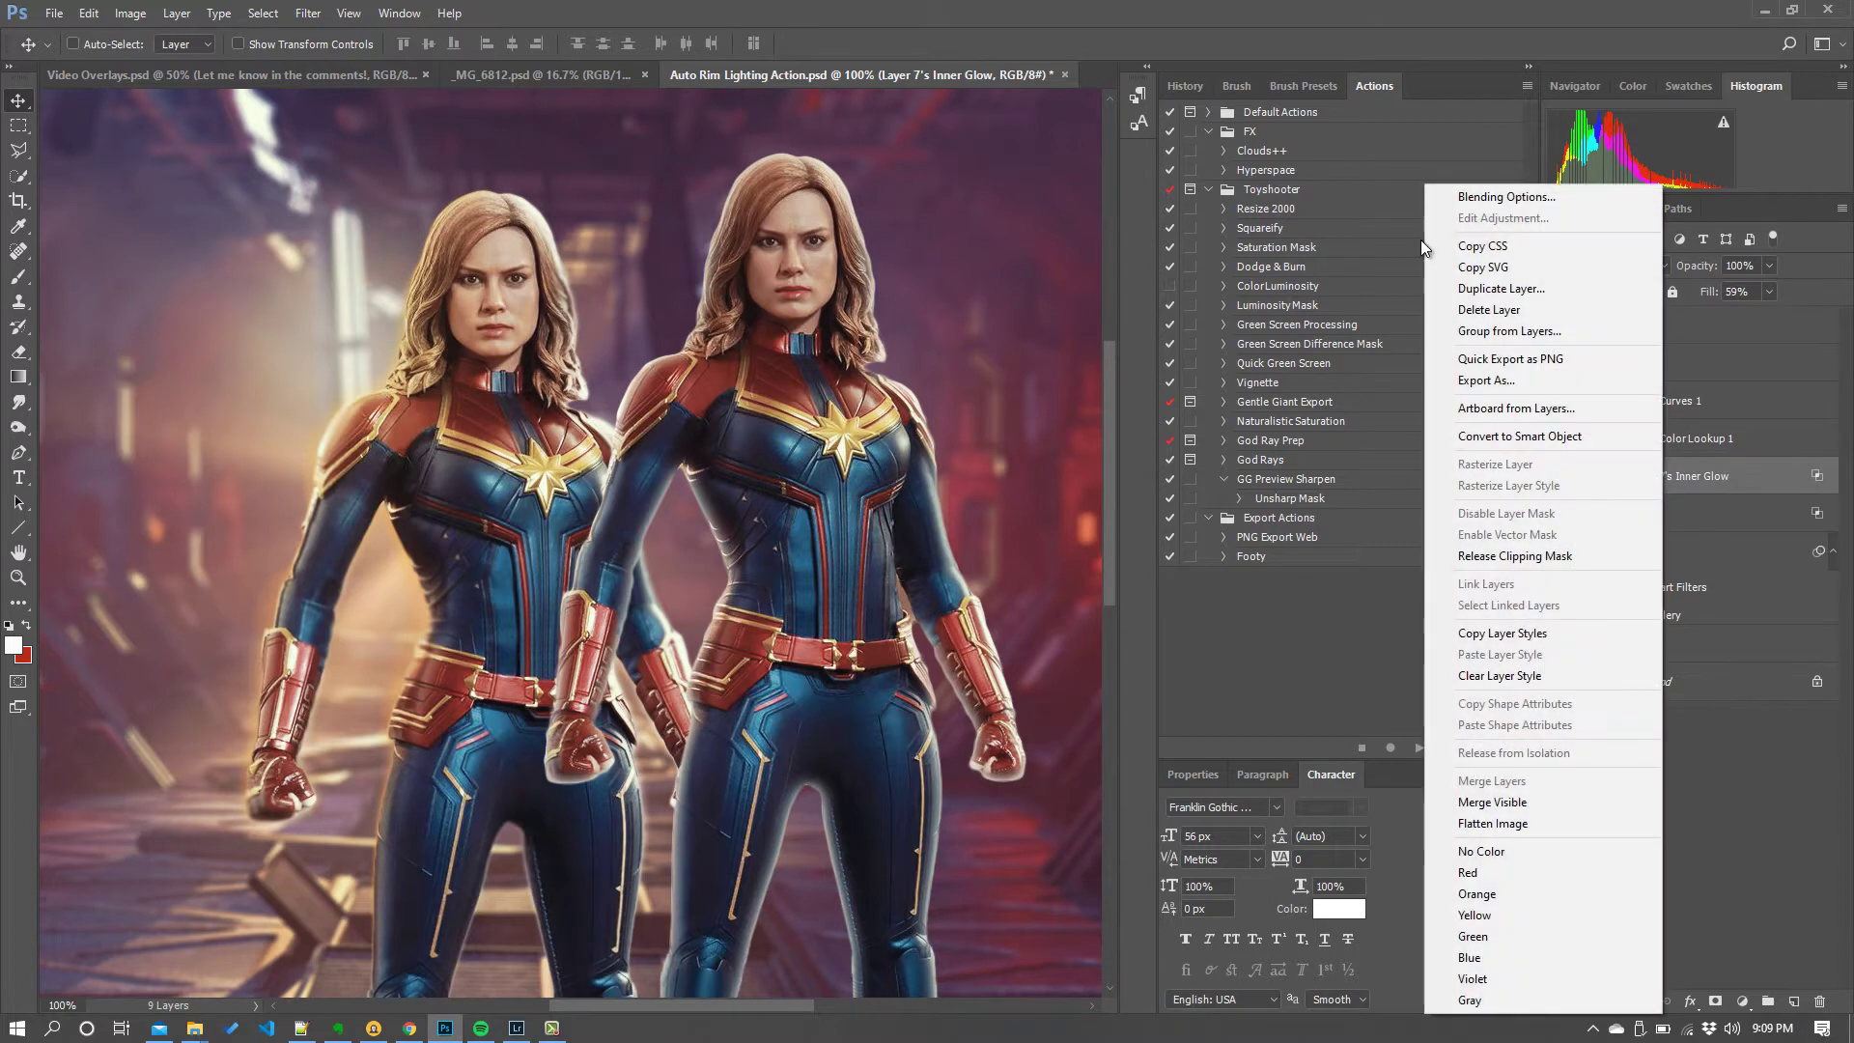
pyautogui.click(1484, 201)
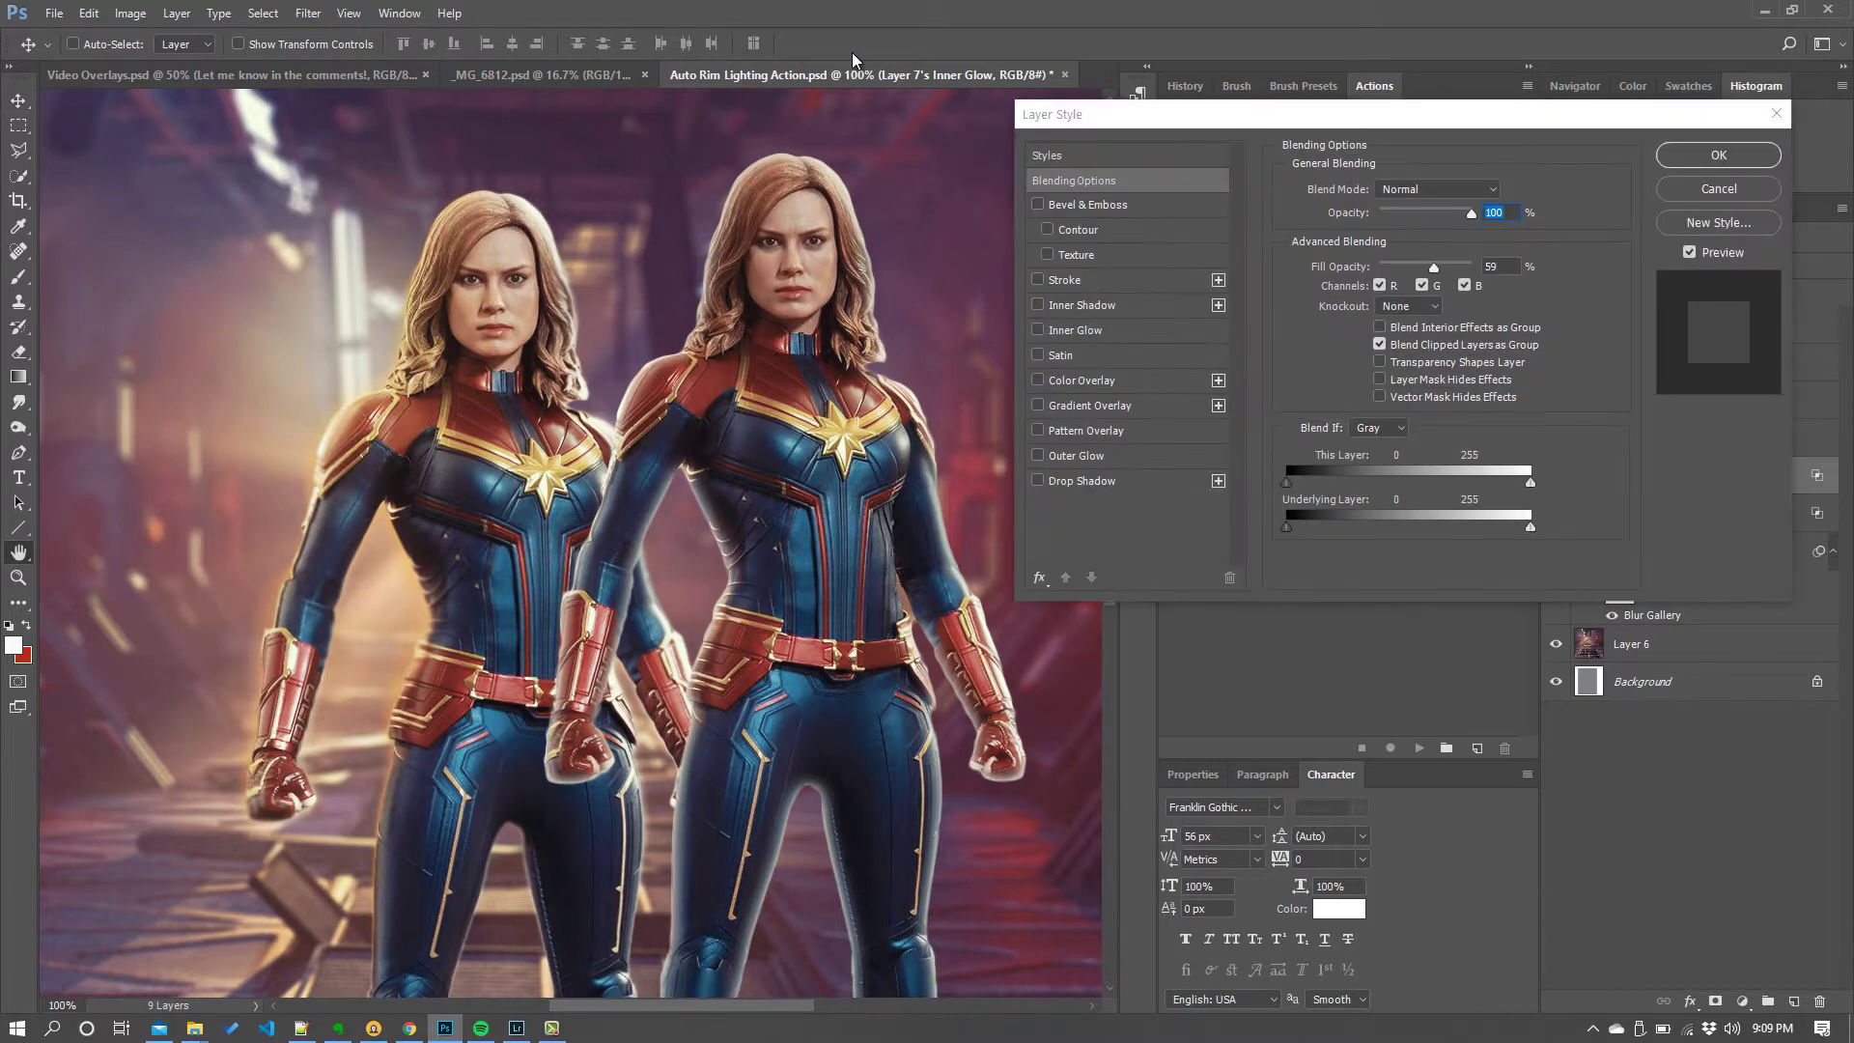
pyautogui.moveTo(1224, 113); pyautogui.dragTo(1178, 99)
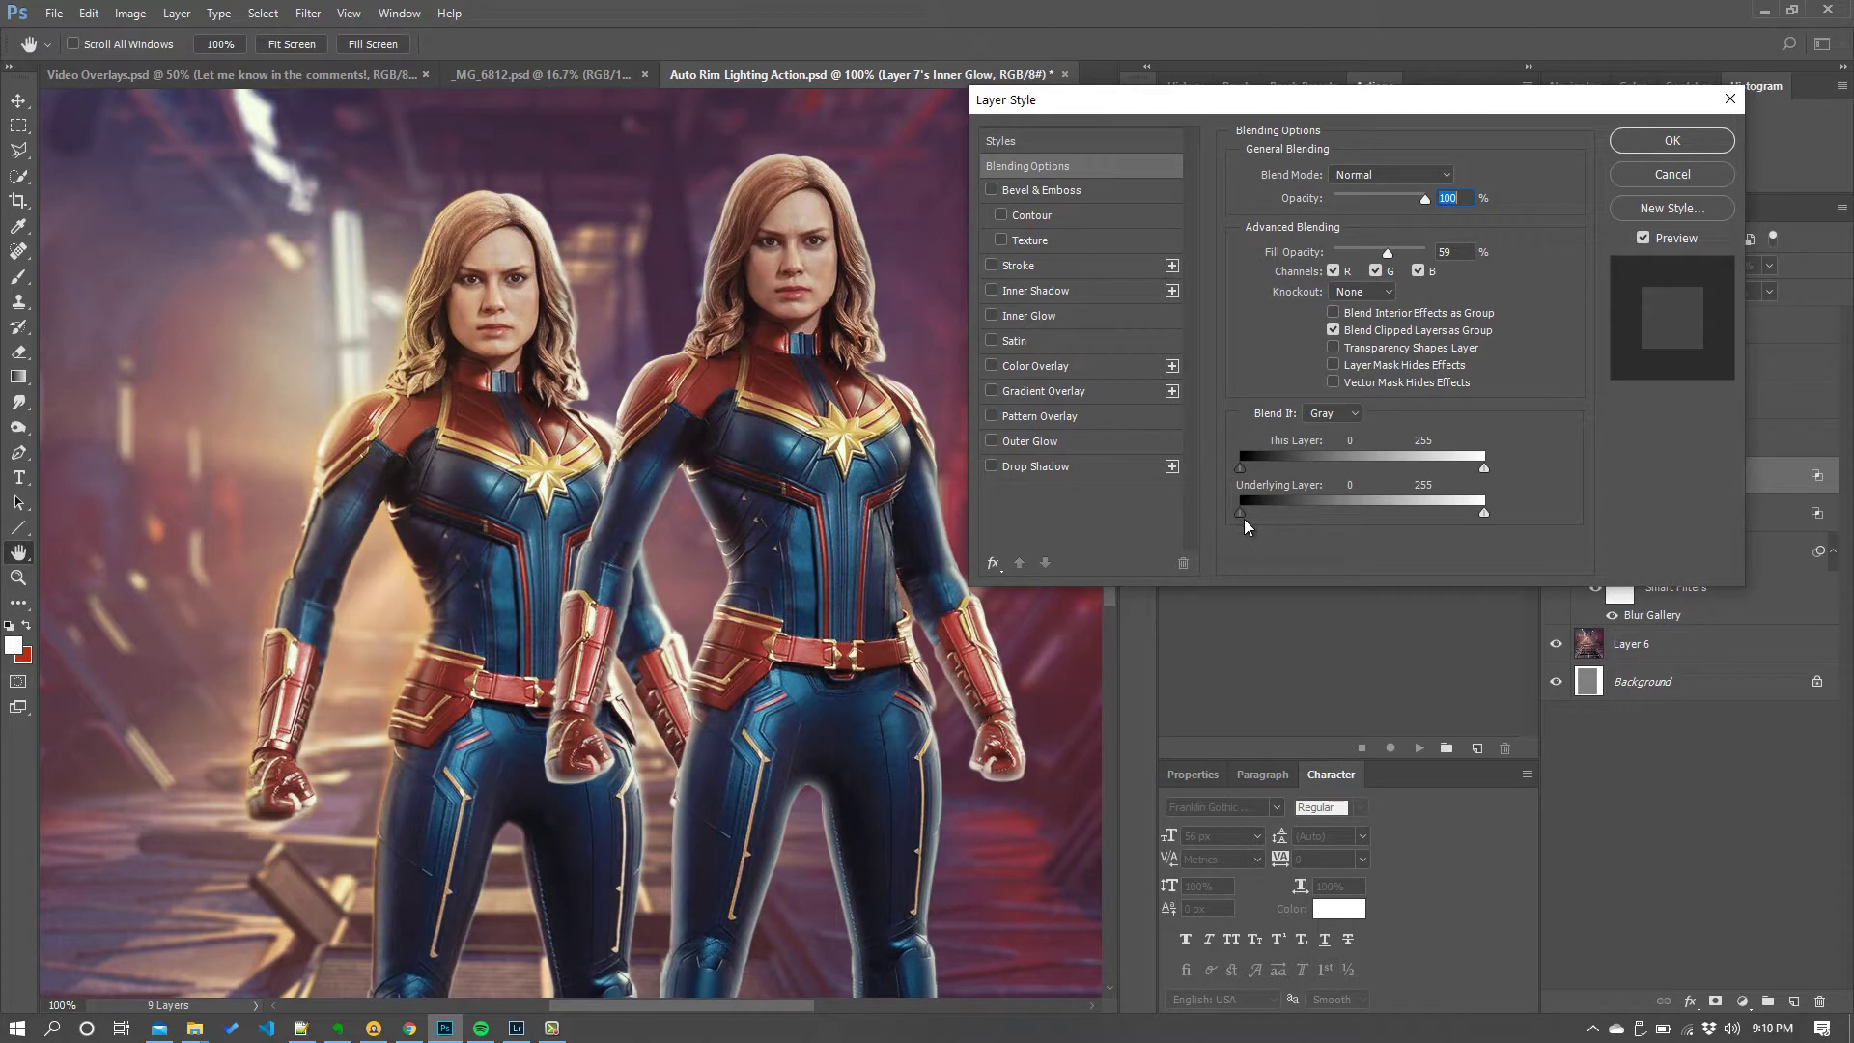
pyautogui.moveTo(1283, 508); pyautogui.dragTo(1227, 525)
pyautogui.moveTo(1289, 512); pyautogui.dragTo(1225, 513)
pyautogui.moveTo(1261, 513); pyautogui.dragTo(1290, 520)
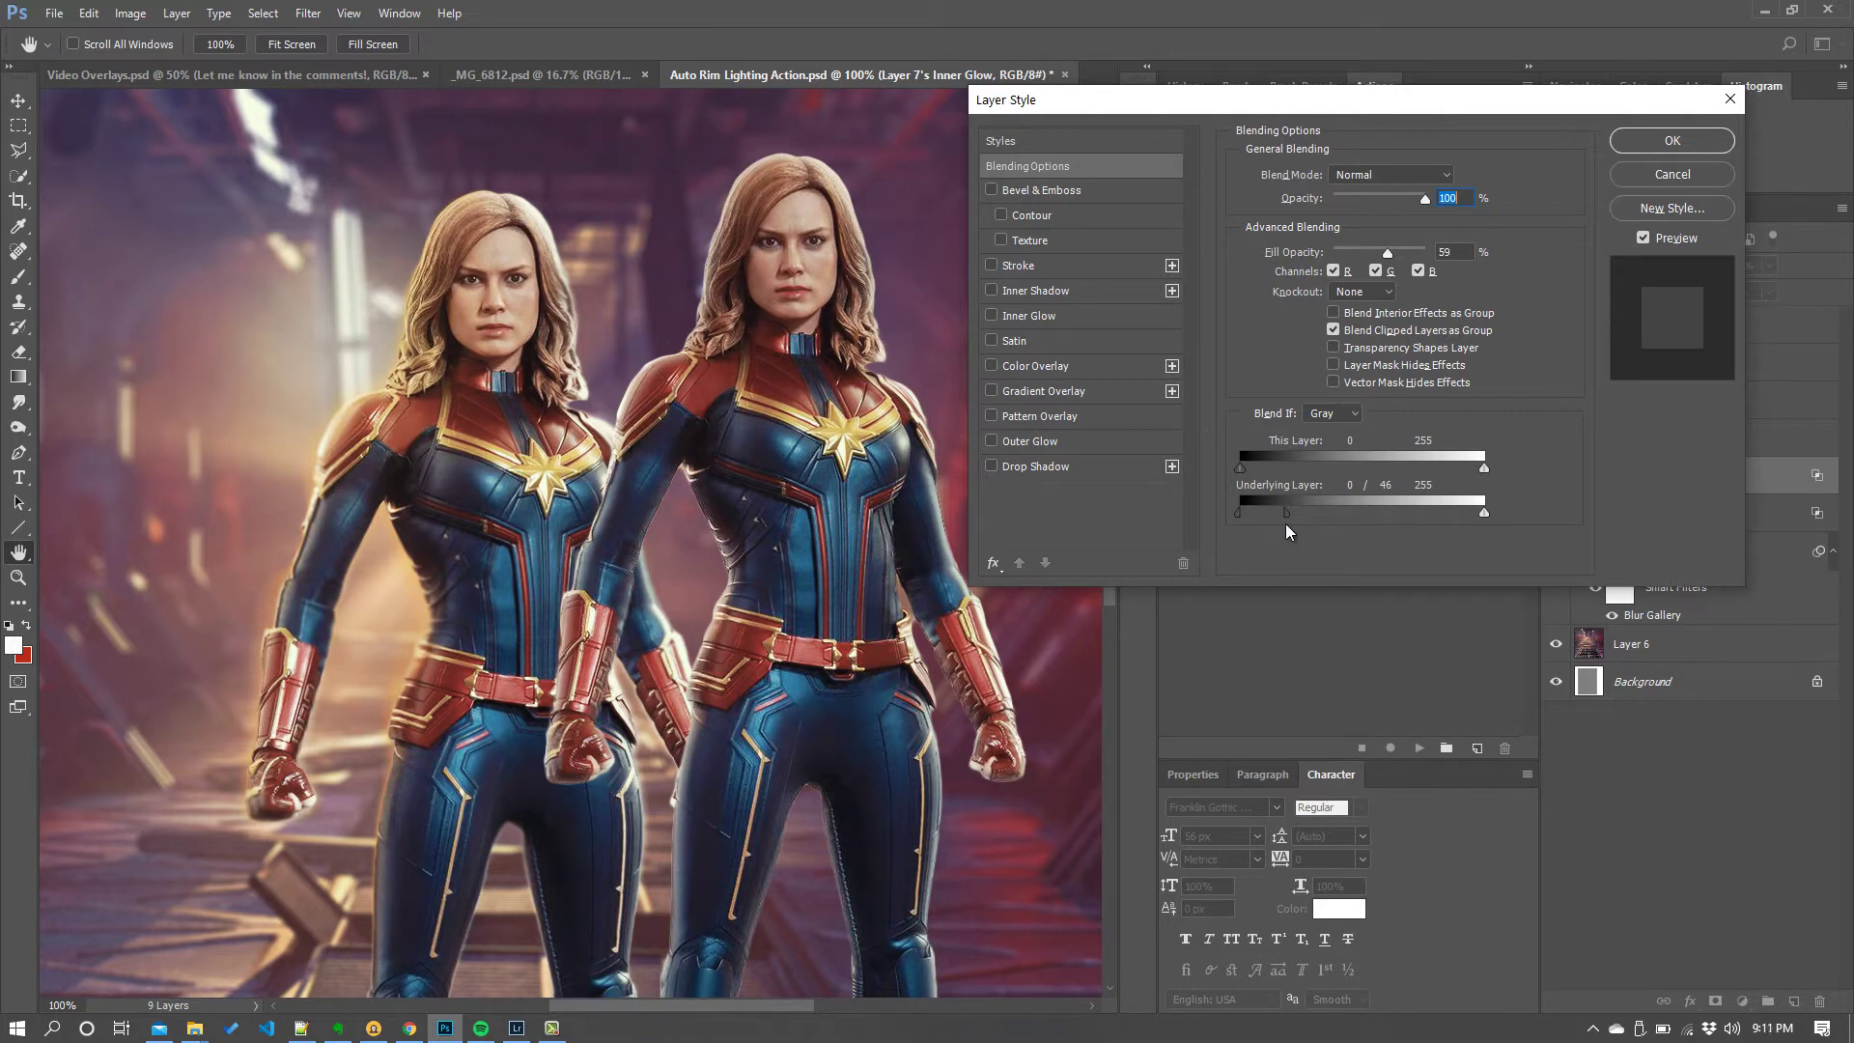
pyautogui.moveTo(1284, 514)
pyautogui.mouseDown()
pyautogui.moveTo(1377, 508)
pyautogui.moveTo(1284, 519)
pyautogui.moveTo(1340, 517)
pyautogui.moveTo(1302, 516)
pyautogui.mouseUp()
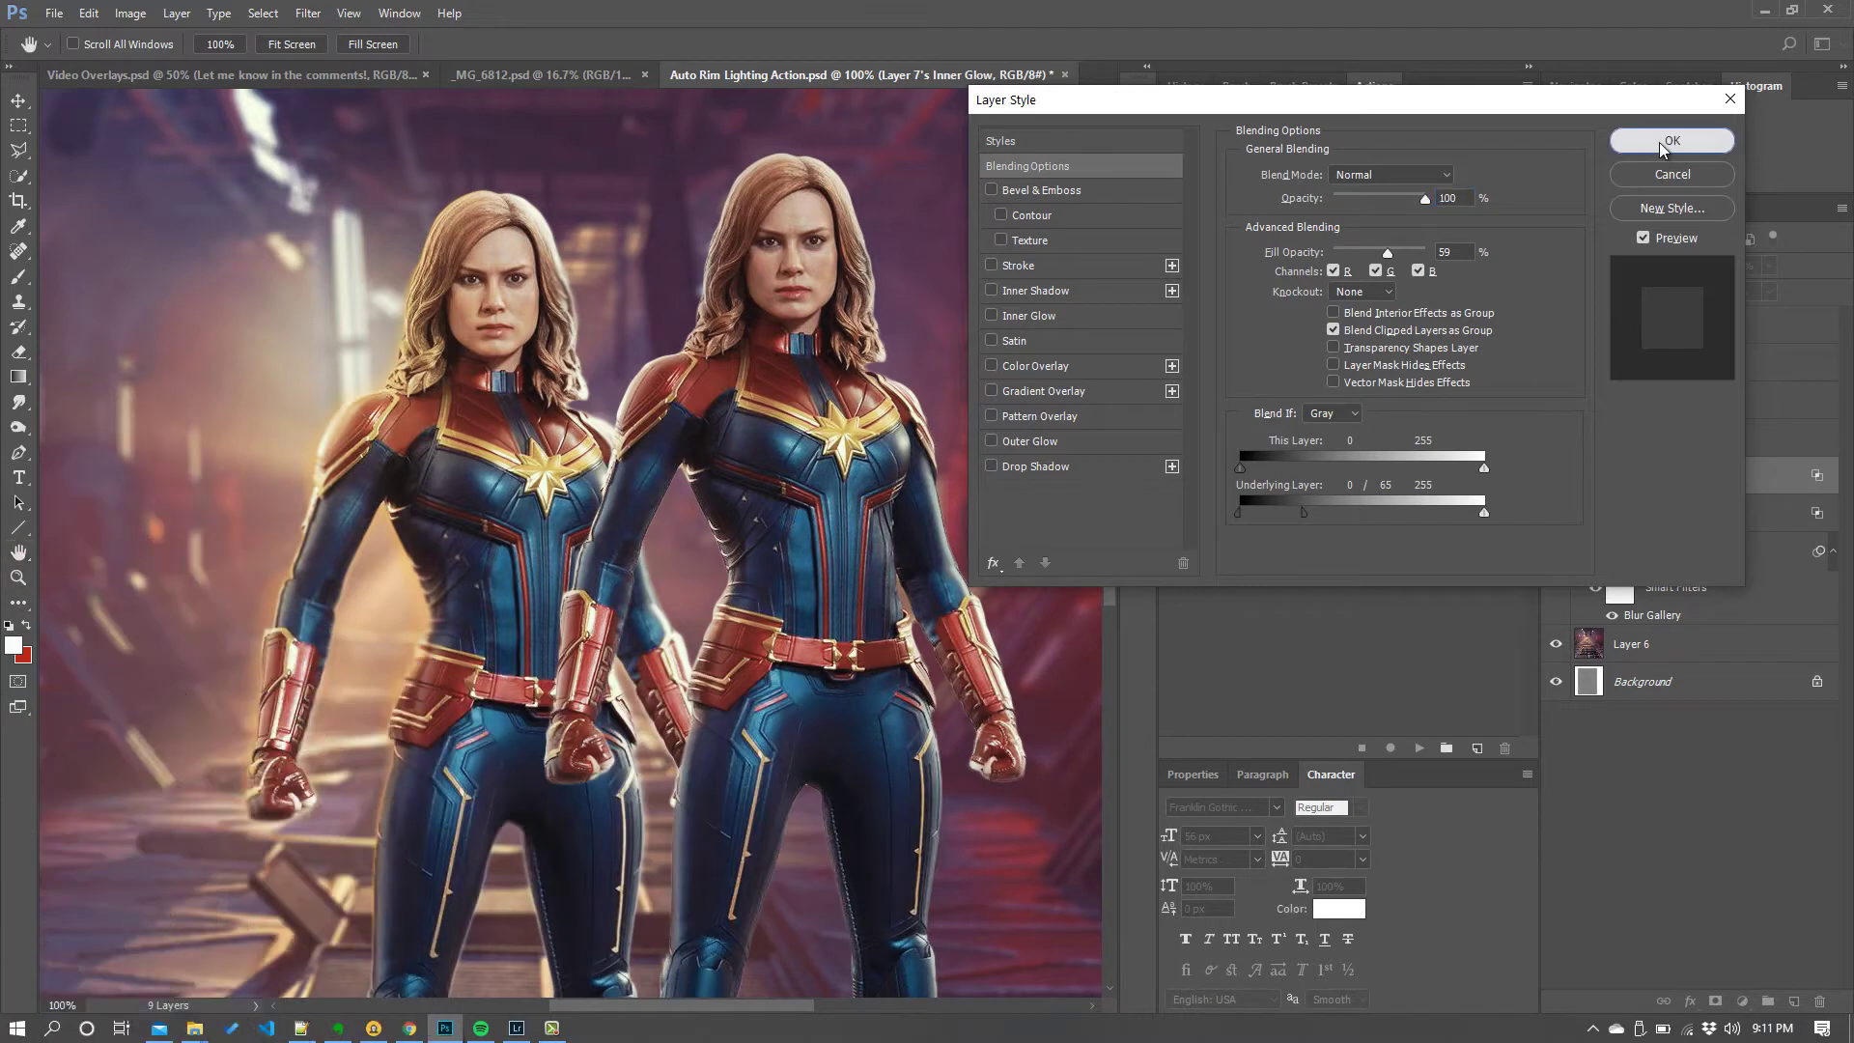
pyautogui.click(1659, 142)
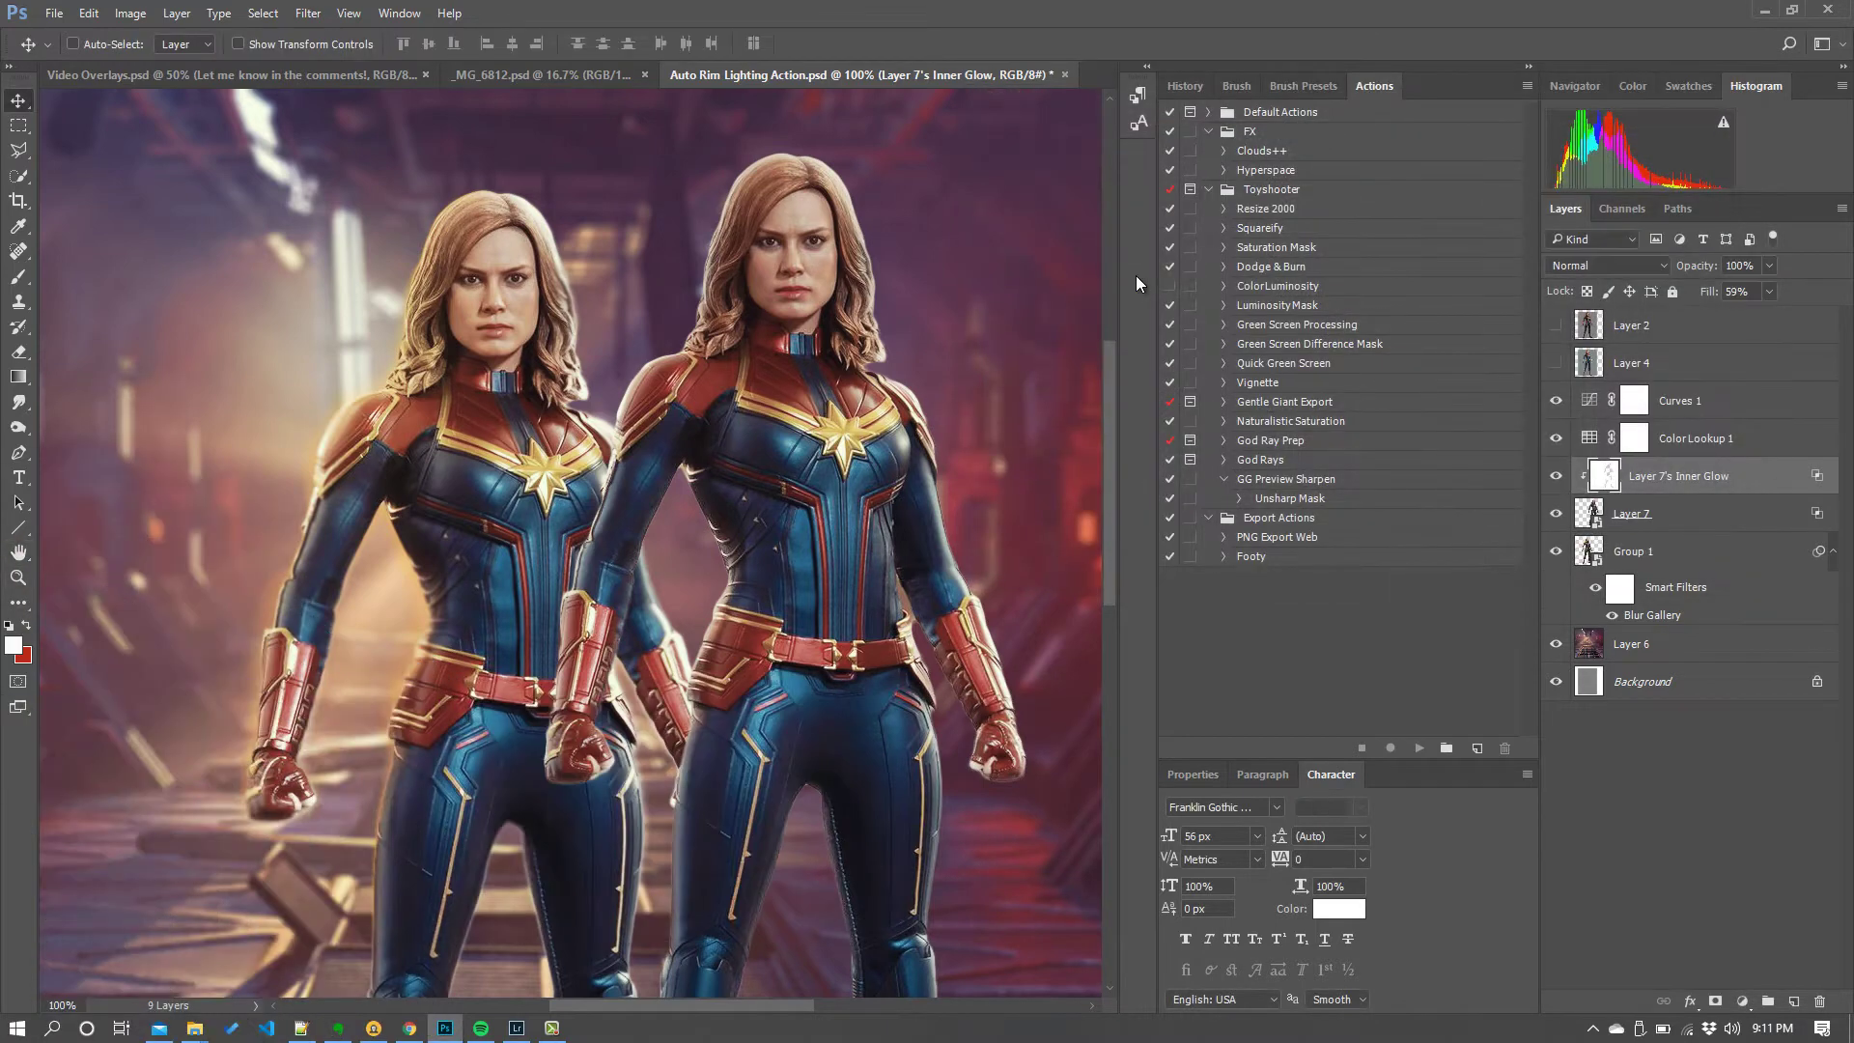
# Hide Group 1 to remove the left duplicate figure and scroll the canvas right.
pyautogui.click(1556, 552)
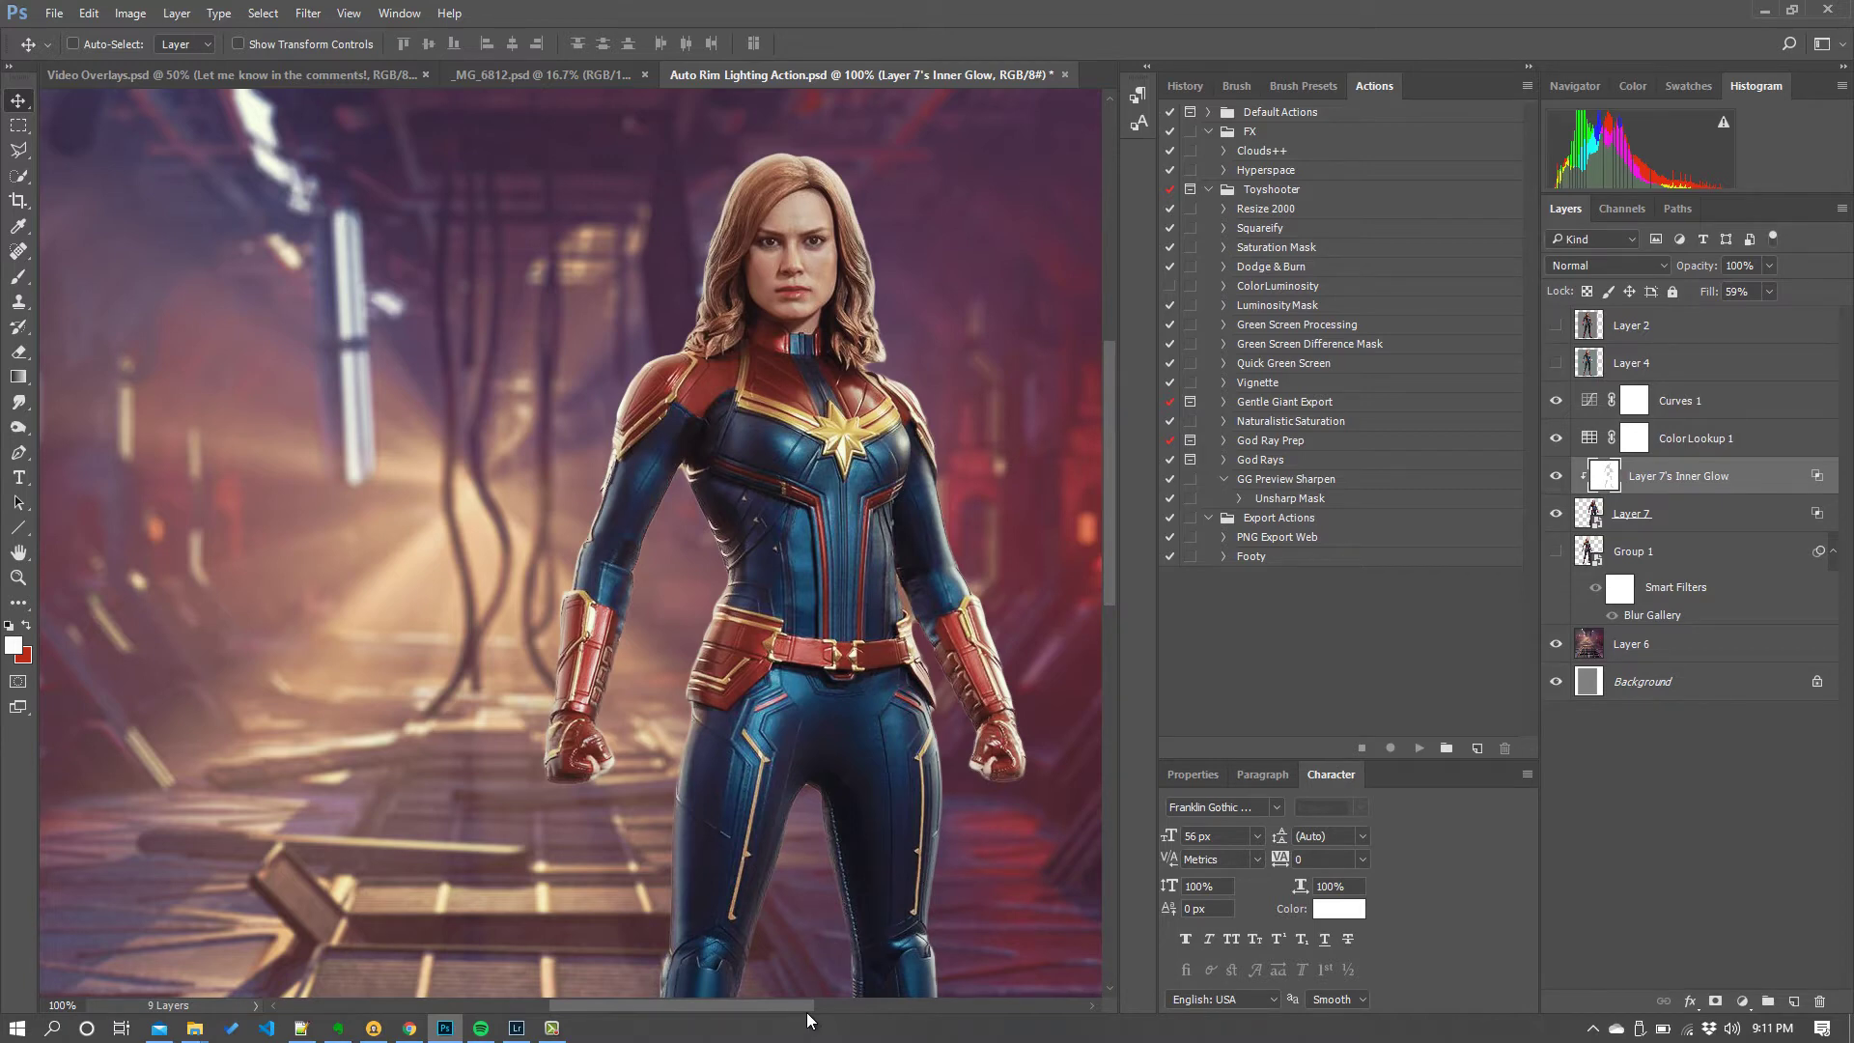
pyautogui.moveTo(752, 1004); pyautogui.dragTo(775, 1004)
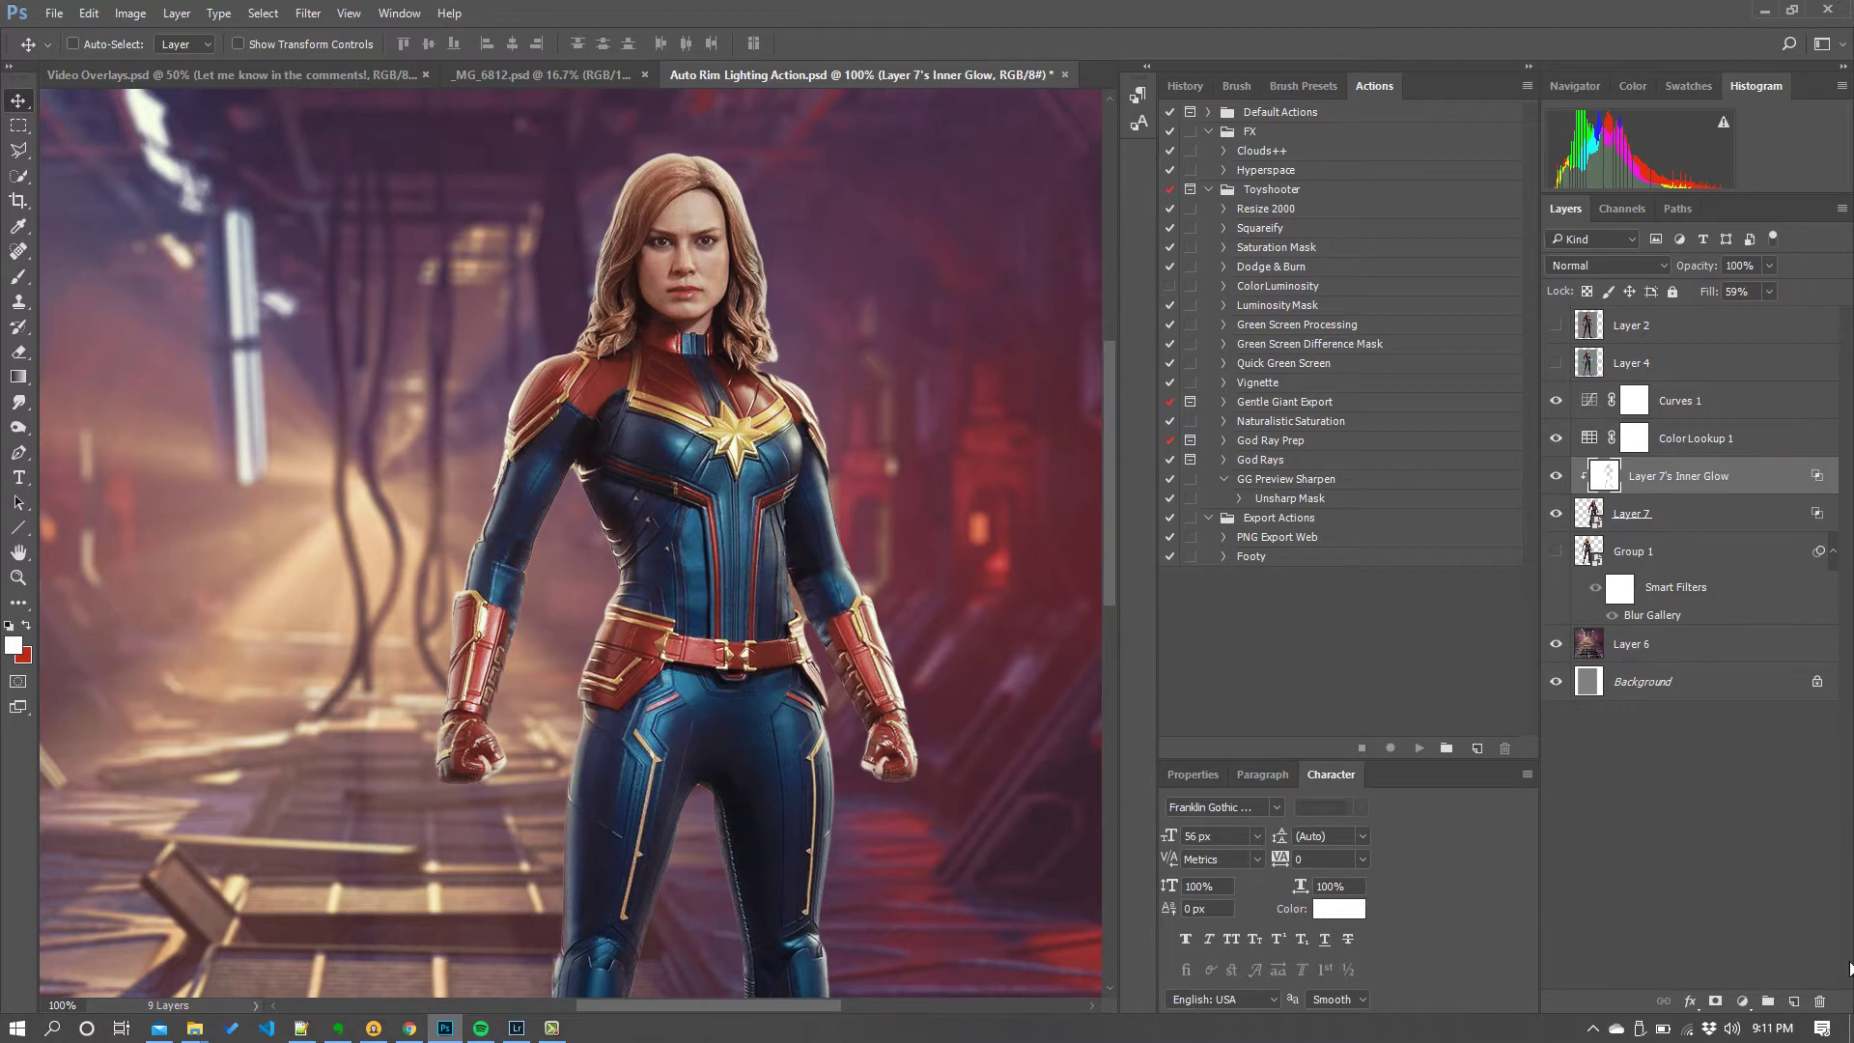
# Add a layer mask to the glow layer and set black as the painting colour.
pyautogui.click(1714, 1005)
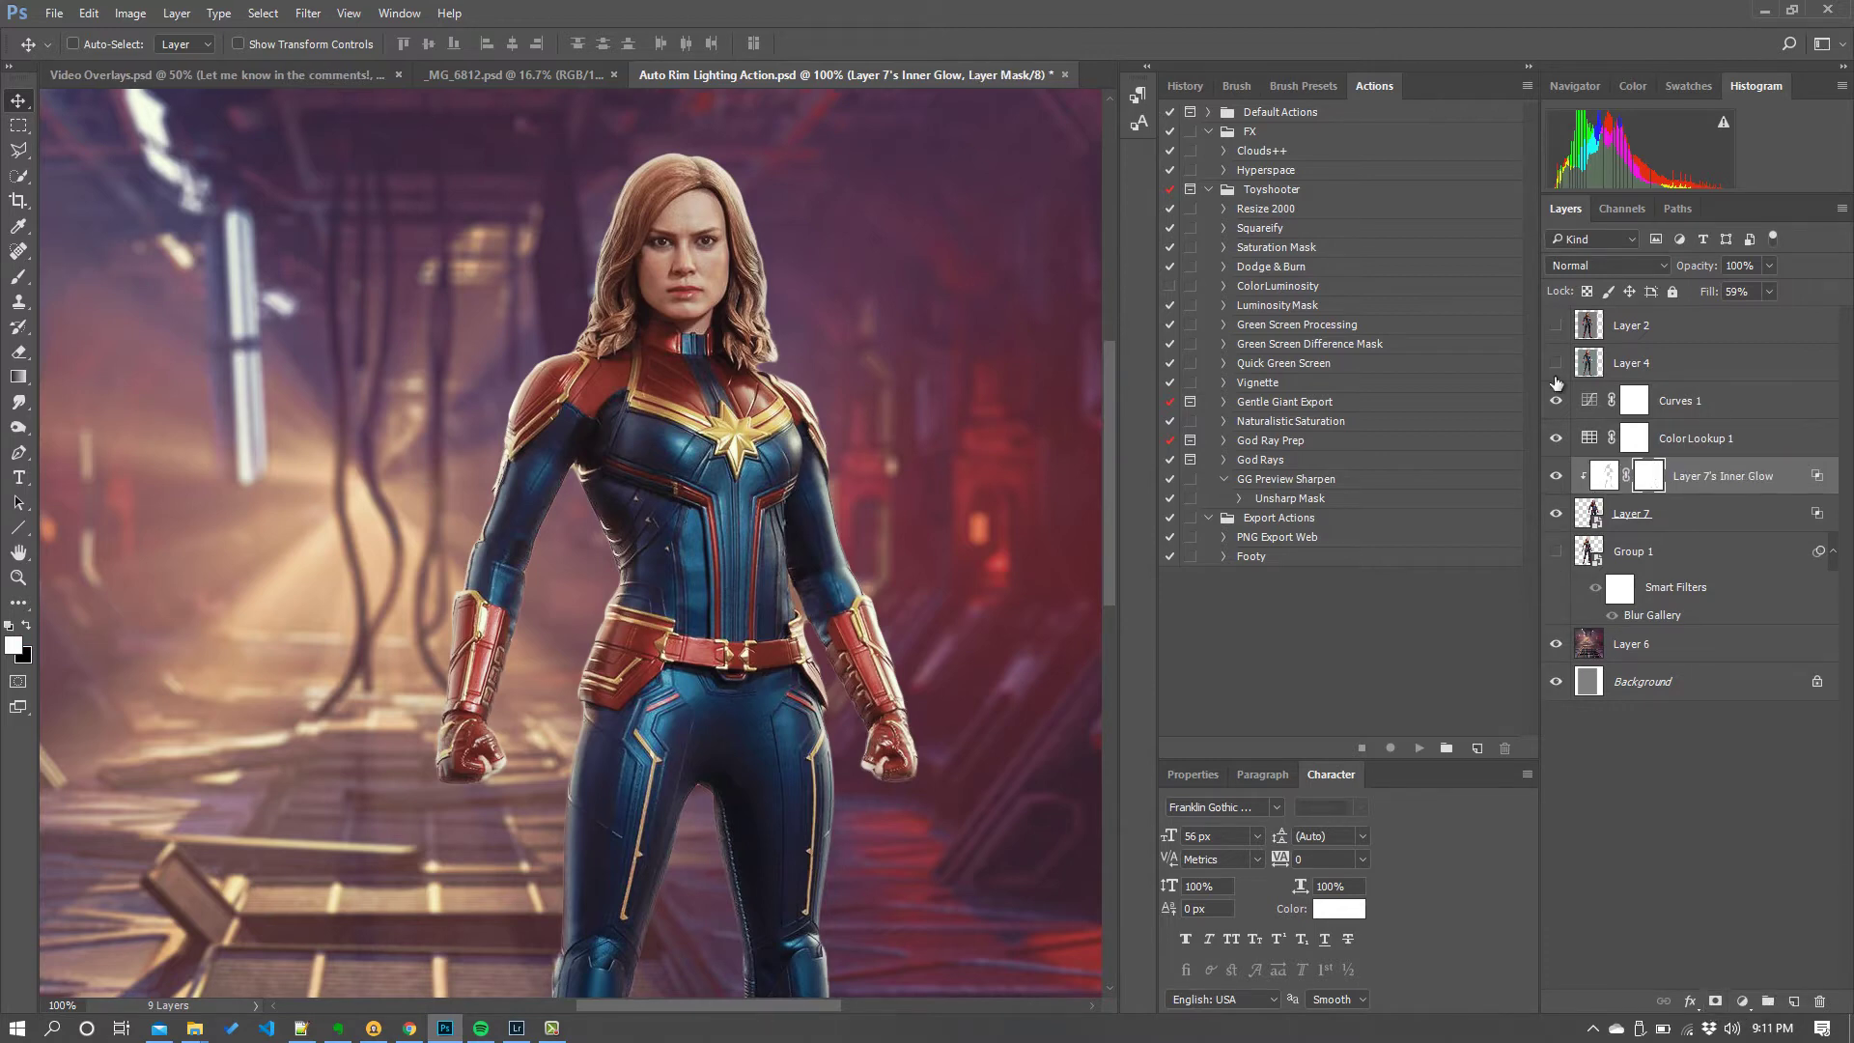
pyautogui.click(26, 630)
pyautogui.click(19, 277)
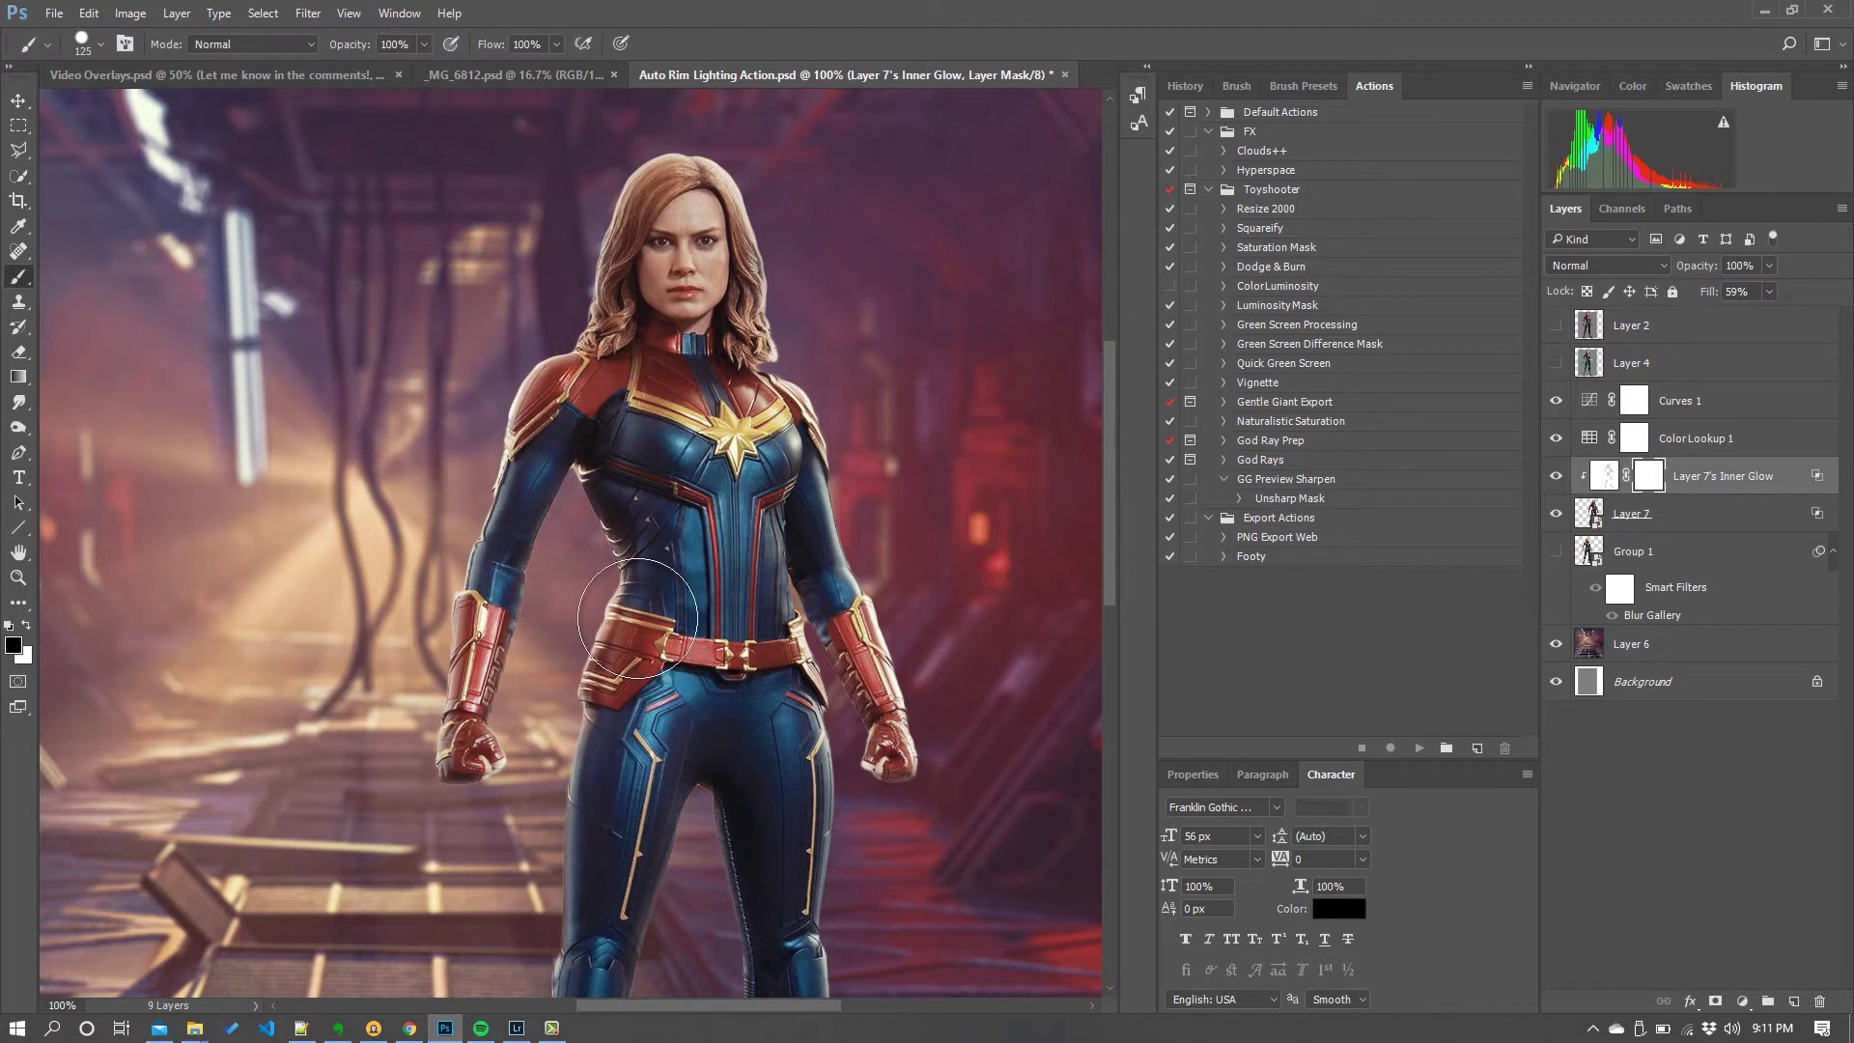
# Paint out the glow between and along the inner legs with a smaller, 31%-hardness brush.
pyautogui.moveTo(665, 607)
pyautogui.mouseDown()
pyautogui.moveTo(646, 742)
pyautogui.moveTo(688, 842)
pyautogui.moveTo(704, 805)
pyautogui.moveTo(669, 853)
pyautogui.moveTo(687, 823)
pyautogui.moveTo(663, 916)
pyautogui.moveTo(697, 810)
pyautogui.moveTo(675, 917)
pyautogui.moveTo(693, 829)
pyautogui.moveTo(641, 849)
pyautogui.mouseUp()
pyautogui.press('[')
pyautogui.press('[')
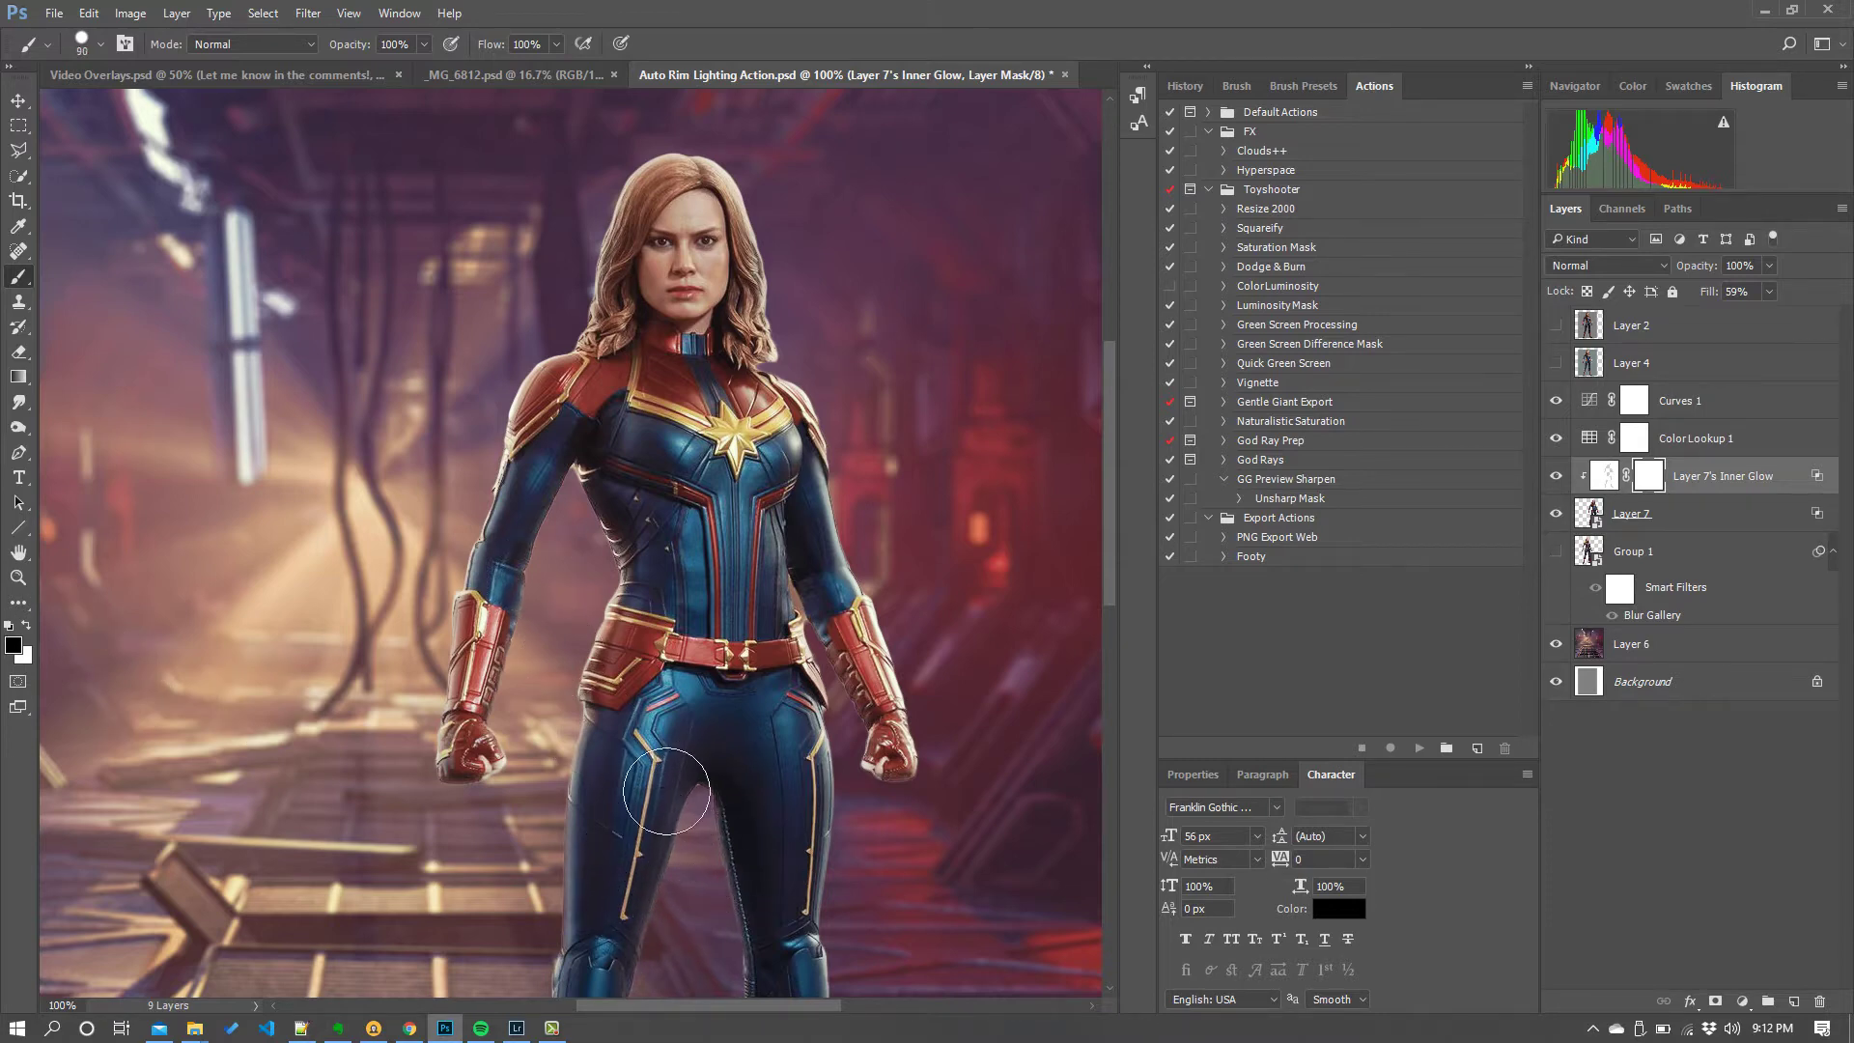
pyautogui.moveTo(667, 794); pyautogui.dragTo(639, 947)
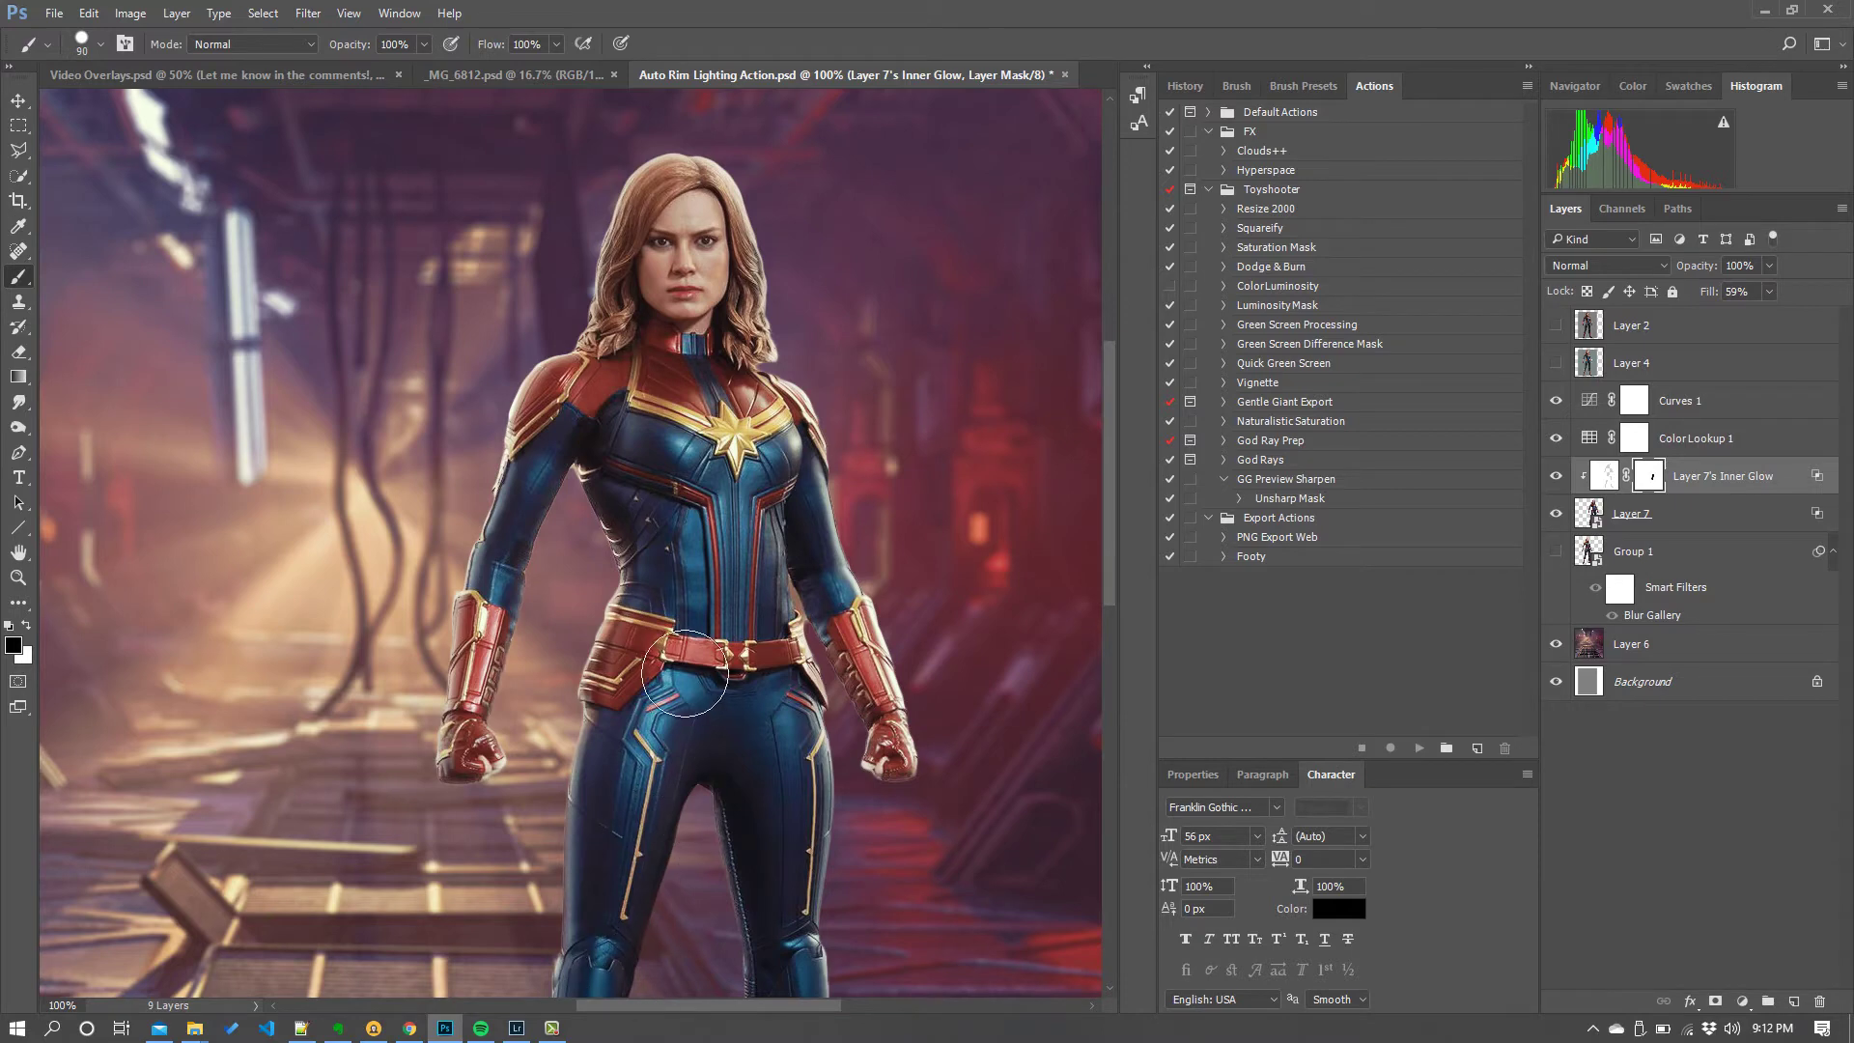
pyautogui.moveTo(630, 683)
pyautogui.mouseDown()
pyautogui.moveTo(650, 629)
pyautogui.moveTo(630, 734)
pyautogui.moveTo(643, 637)
pyautogui.moveTo(613, 685)
pyautogui.moveTo(618, 735)
pyautogui.moveTo(774, 797)
pyautogui.mouseUp()
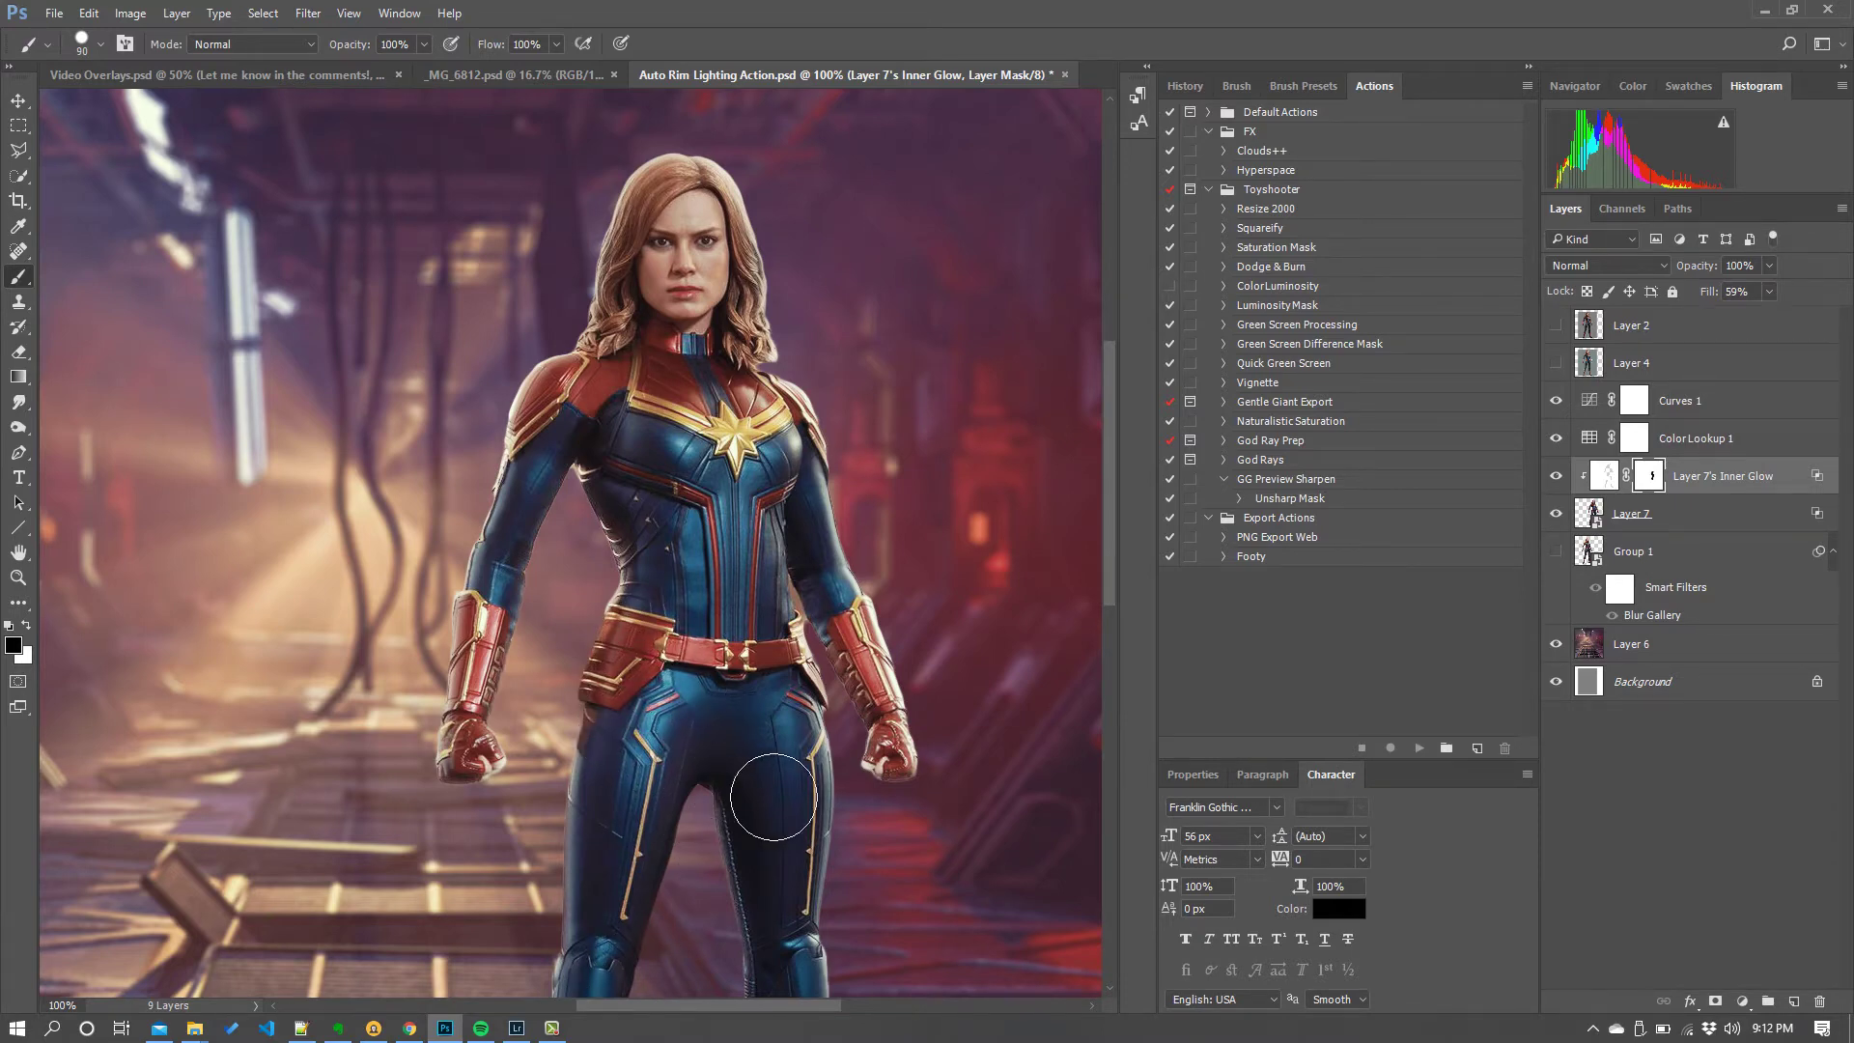
pyautogui.hotkey('ctrl', 'z')
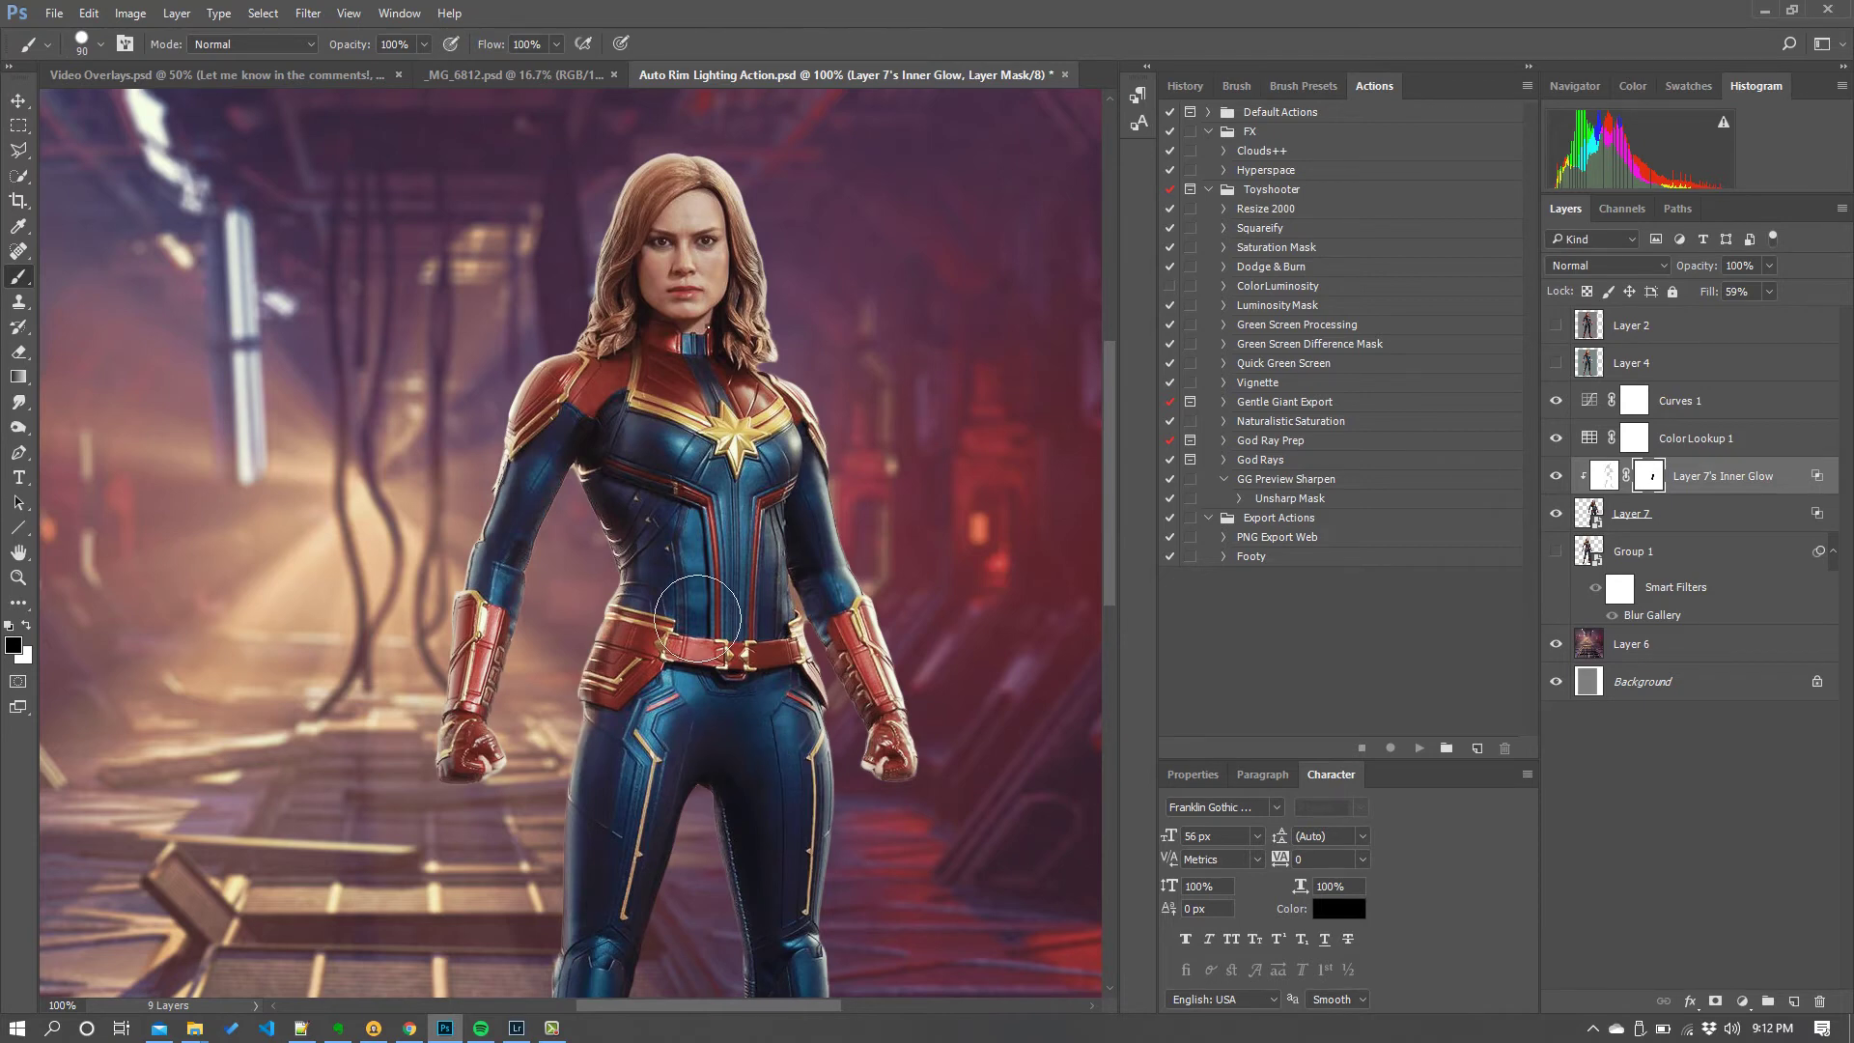
pyautogui.rightClick(697, 618)
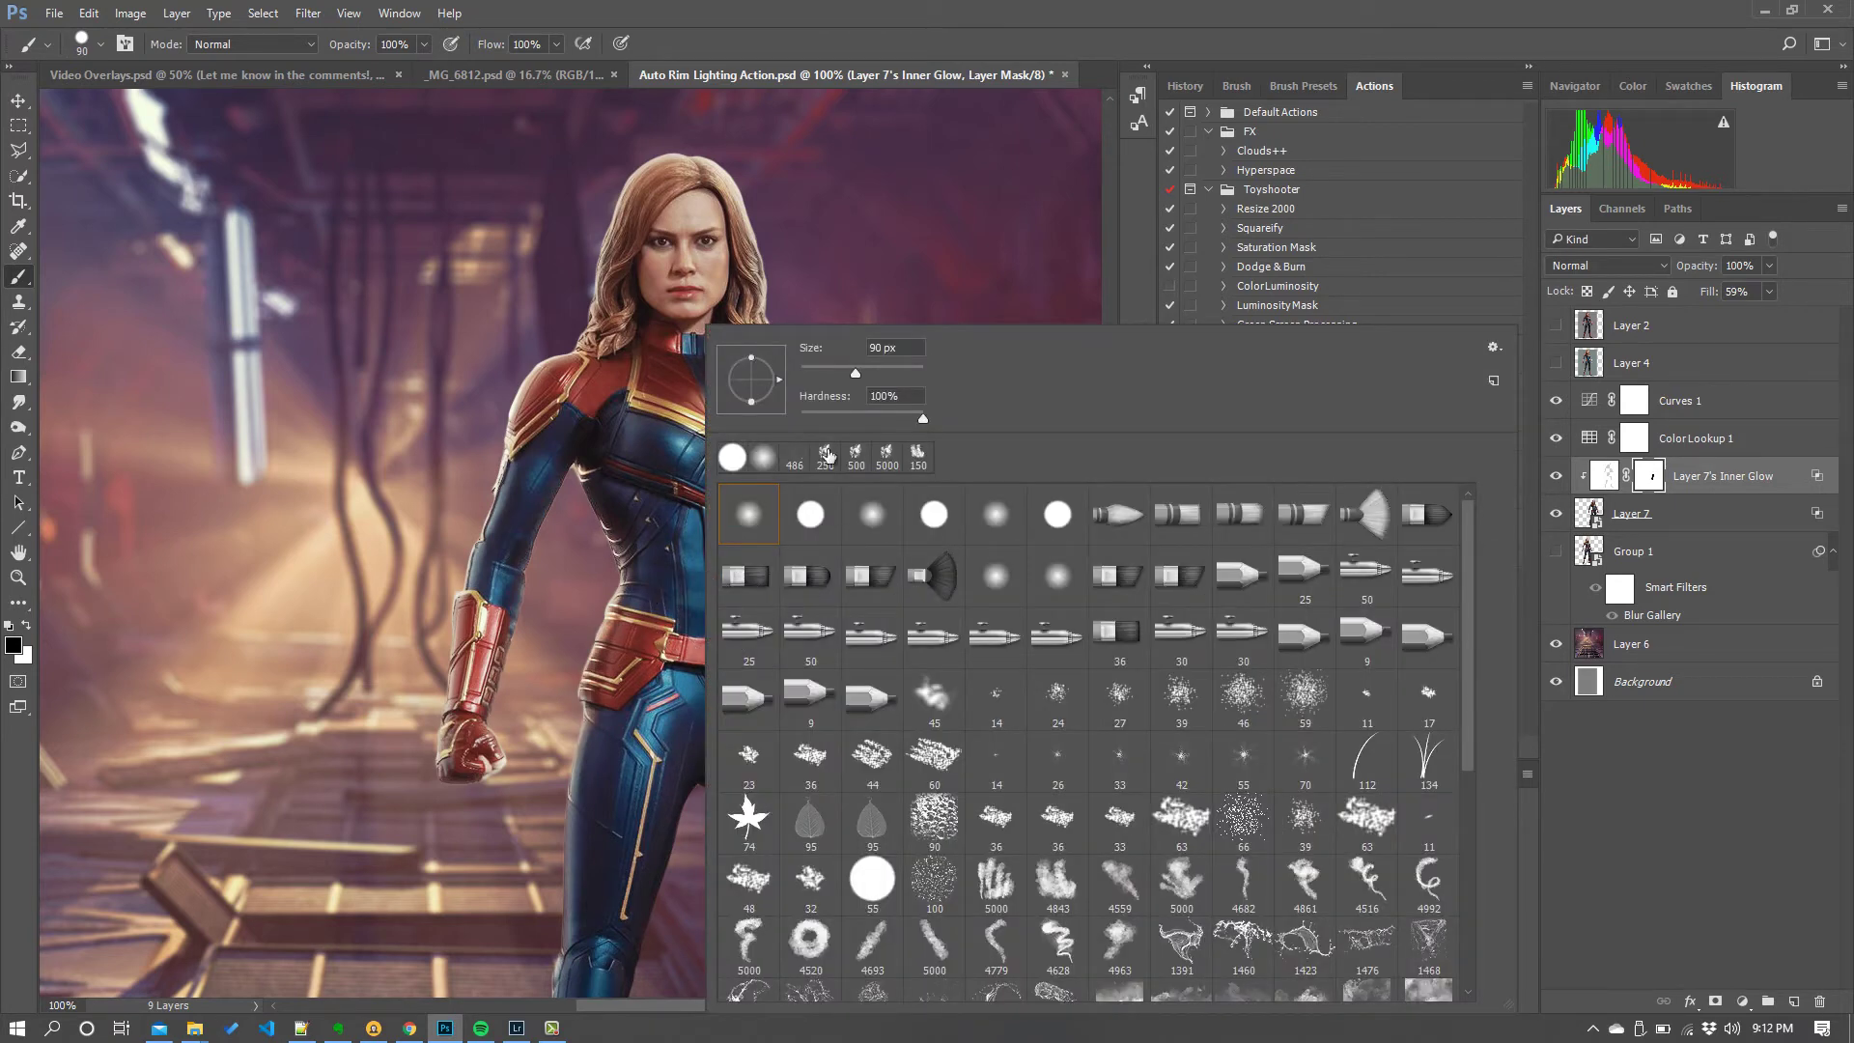
pyautogui.click(841, 421)
pyautogui.press('Return')
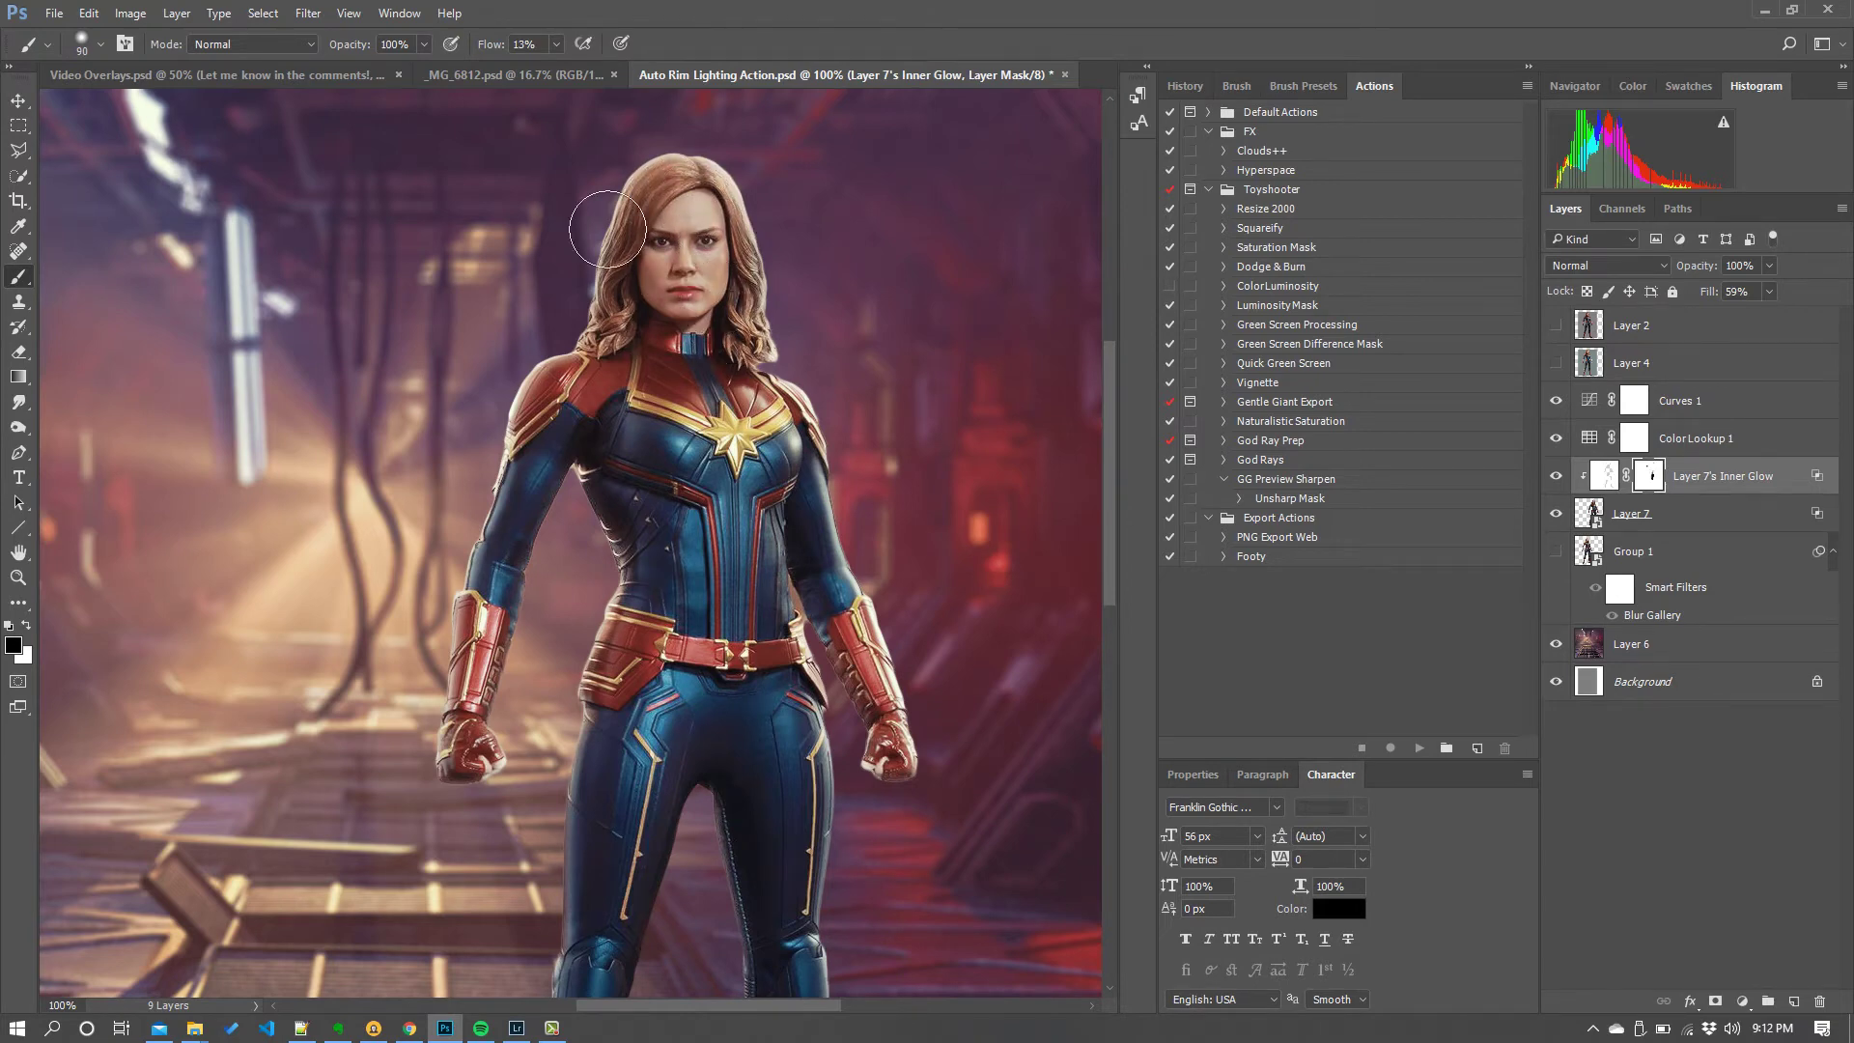
pyautogui.click(16, 102)
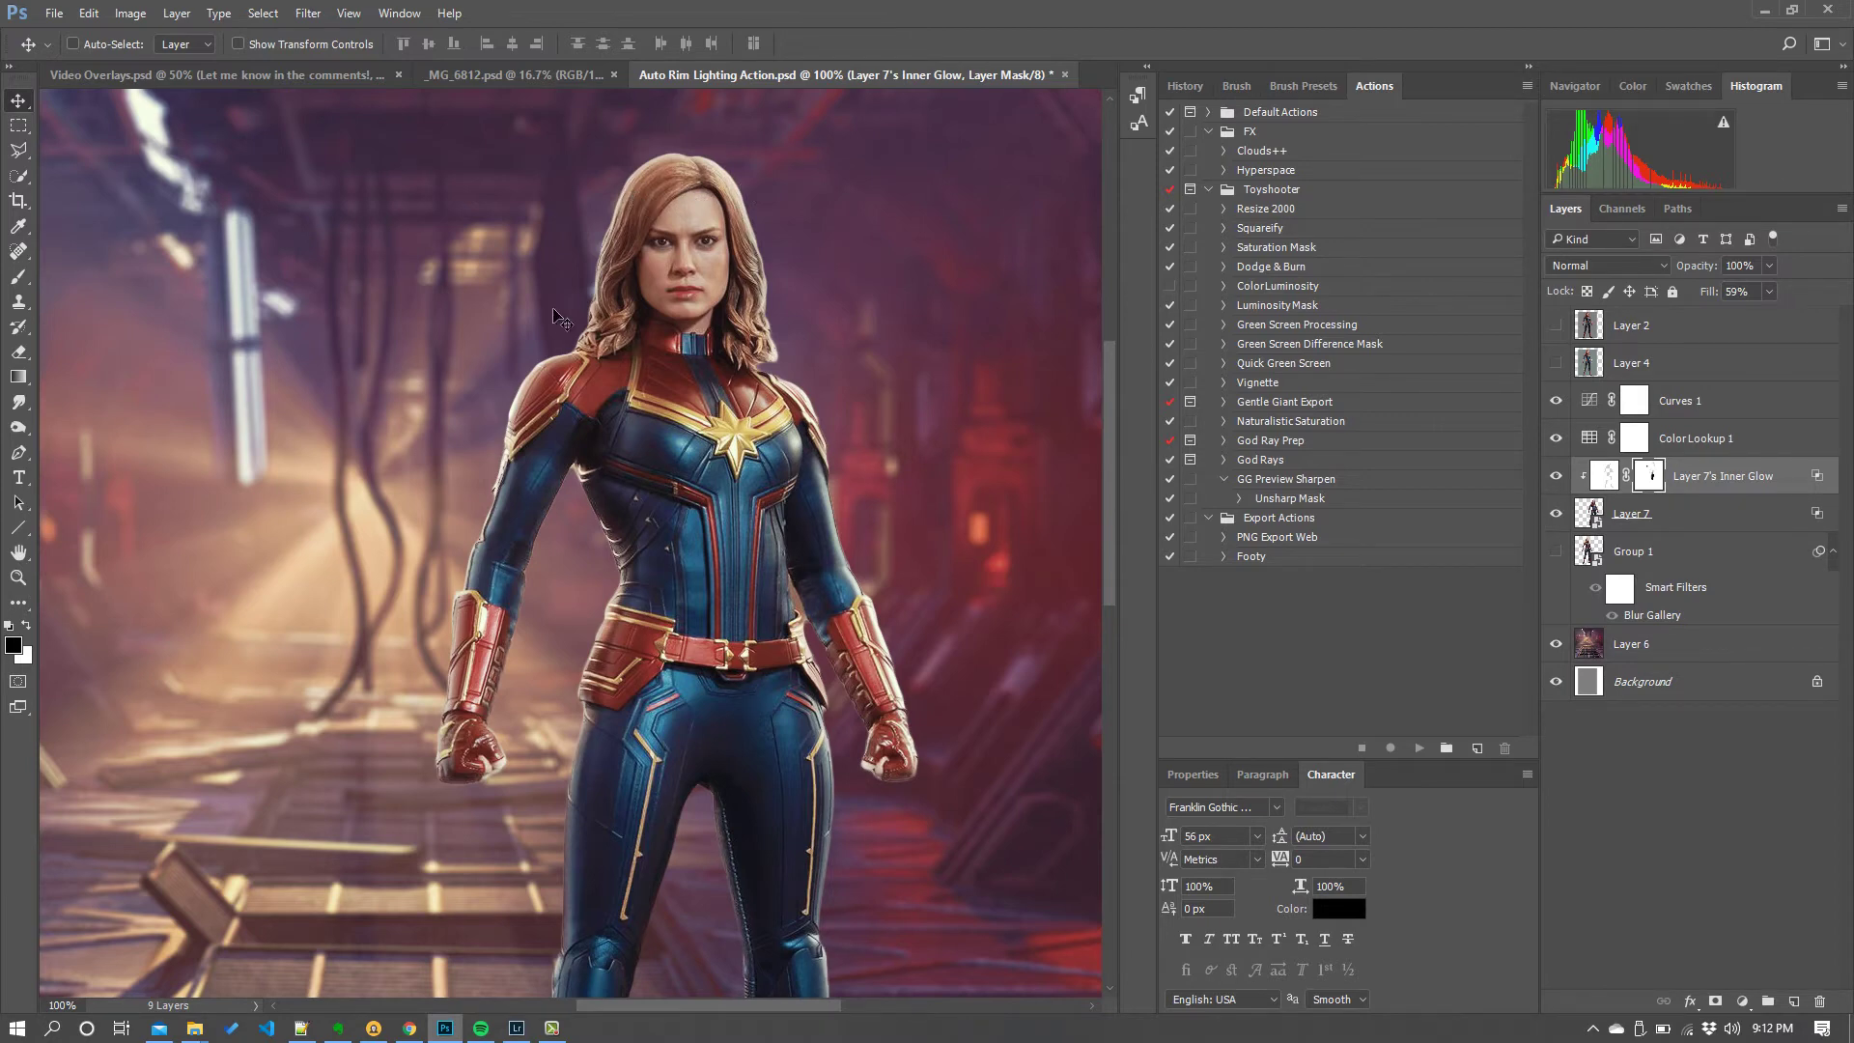
# Add a 54 px Inner Glow to Layer 7 and convert it into its own layer.
pyautogui.click(1652, 516)
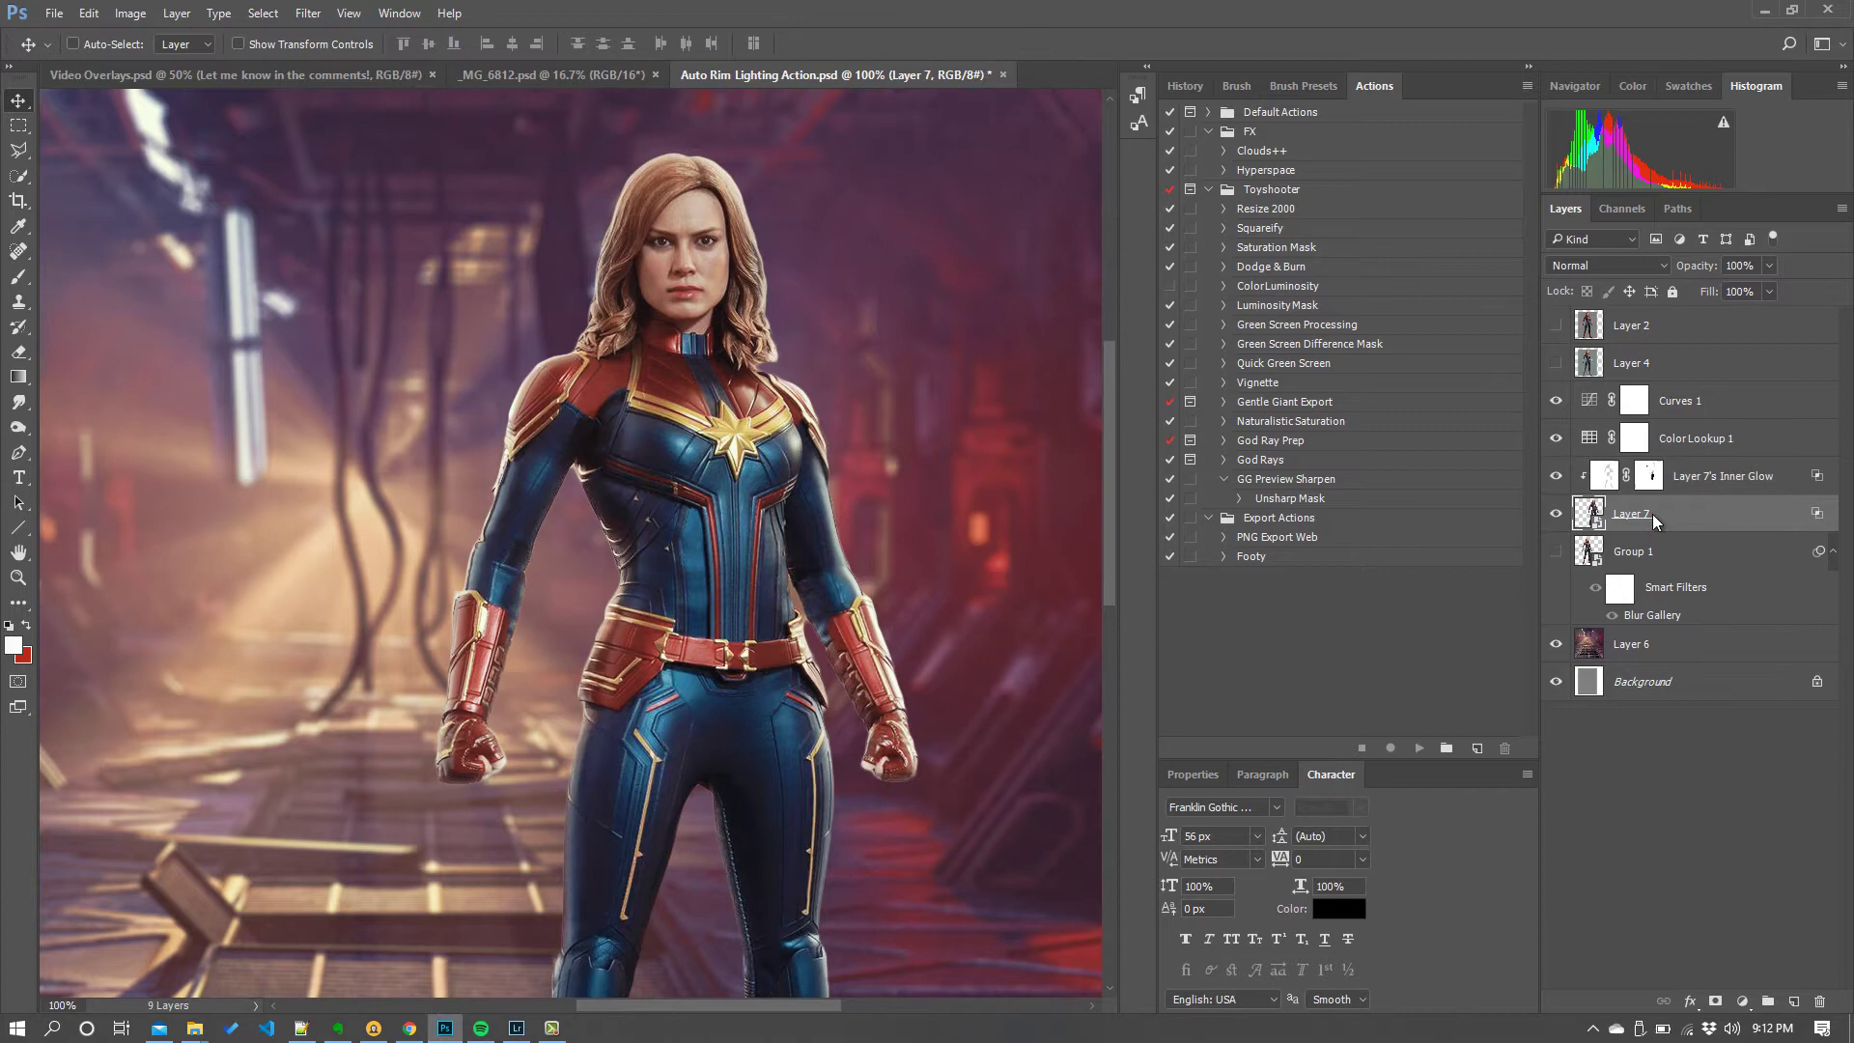
pyautogui.rightClick(1652, 516)
pyautogui.click(1480, 162)
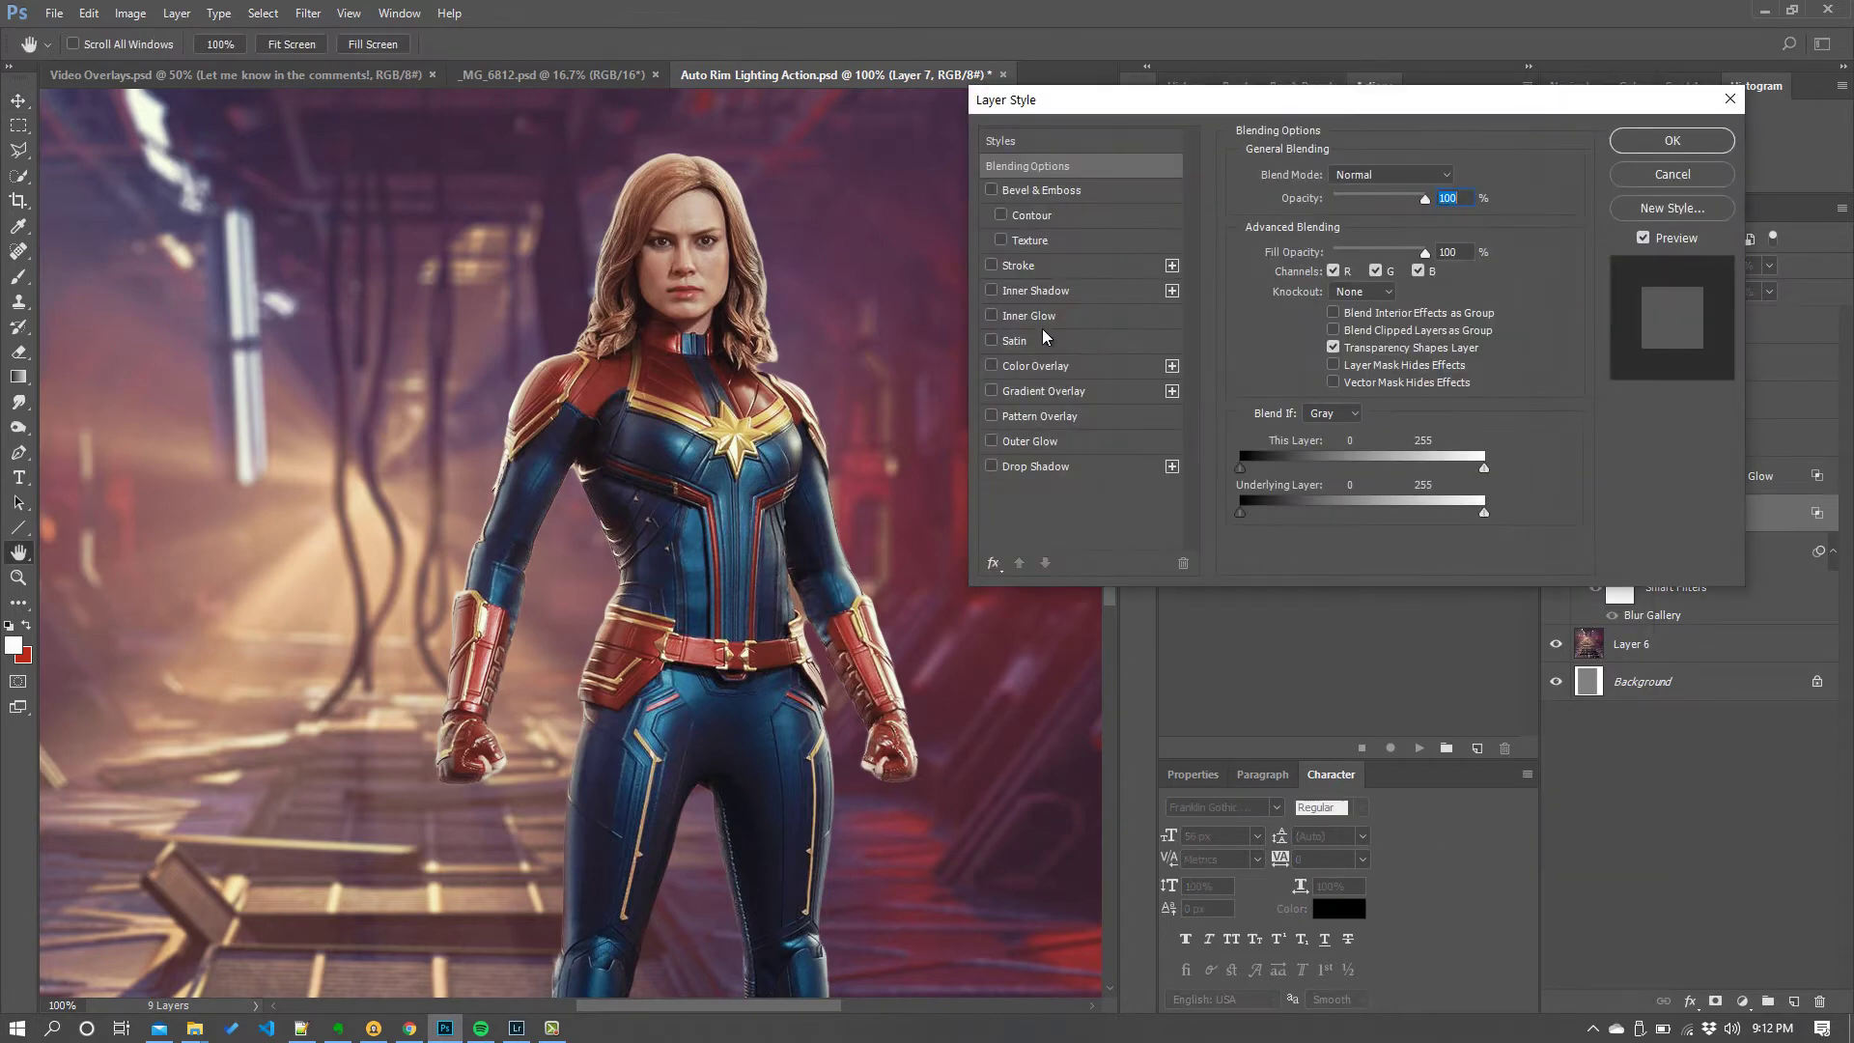
pyautogui.click(1046, 329)
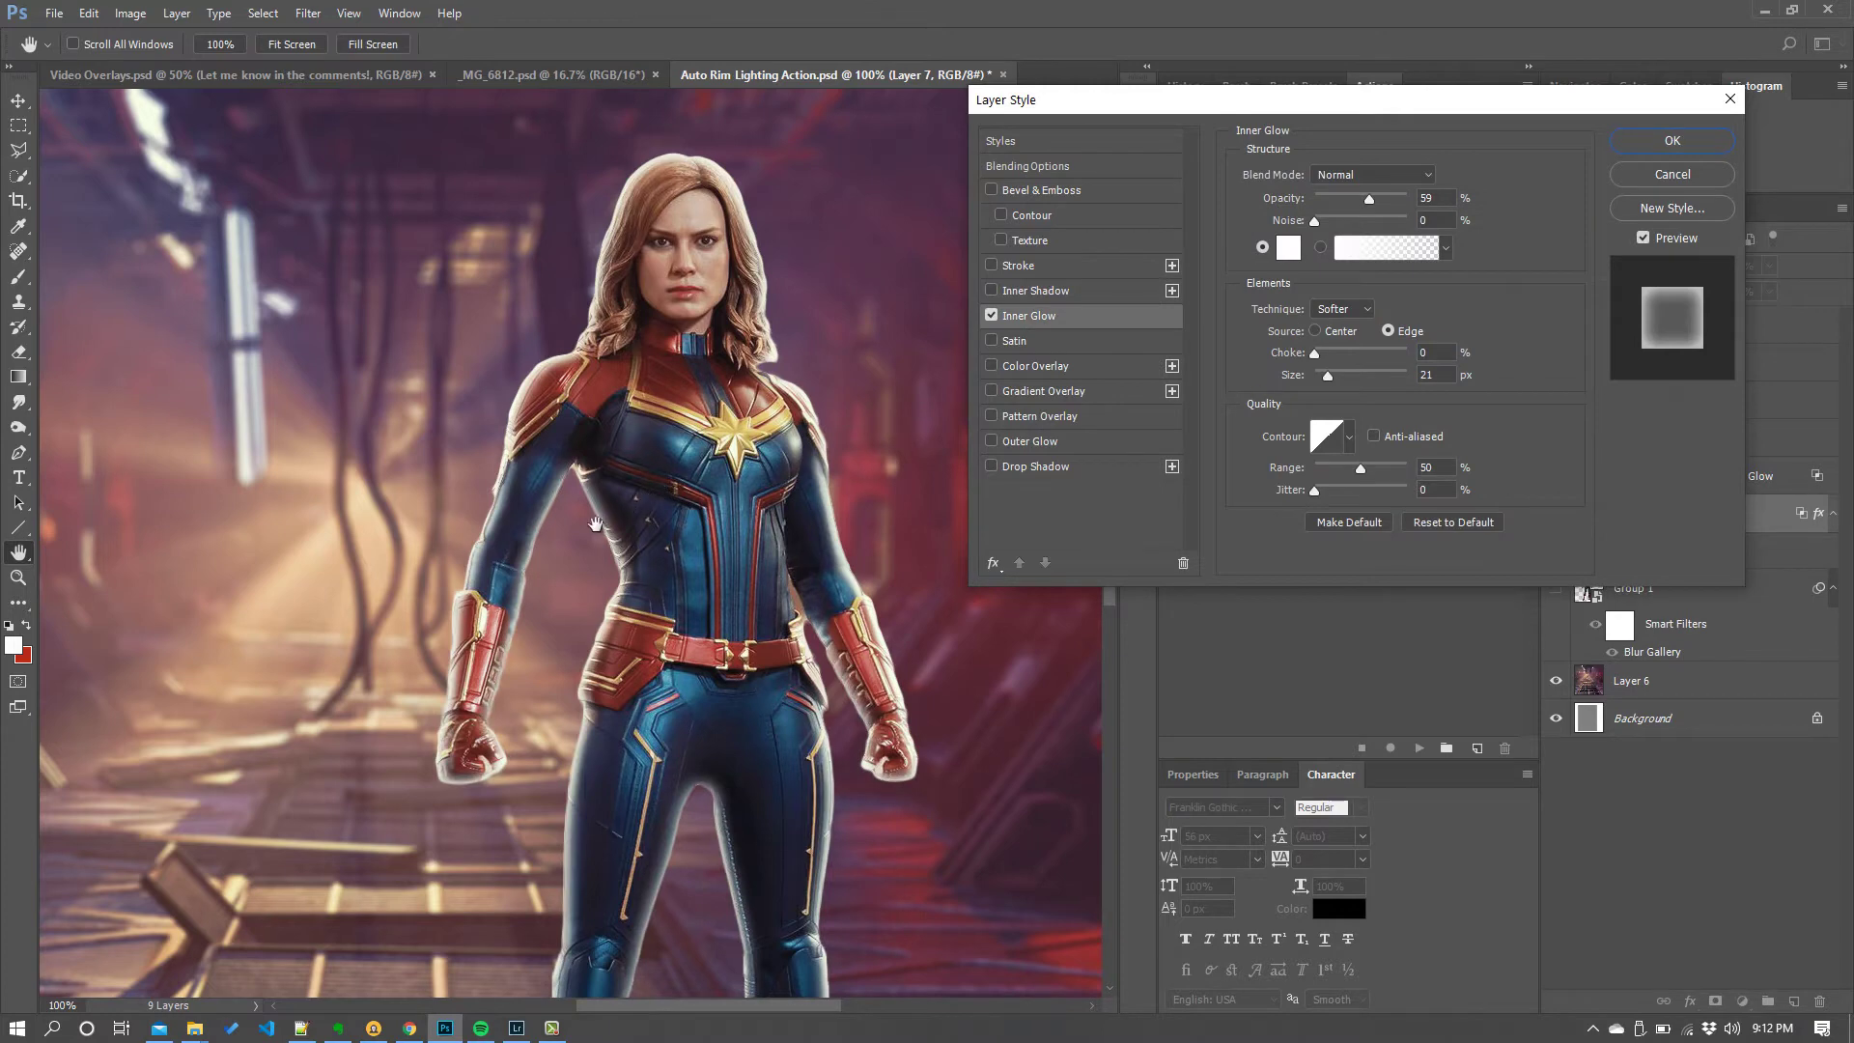
pyautogui.click(1347, 376)
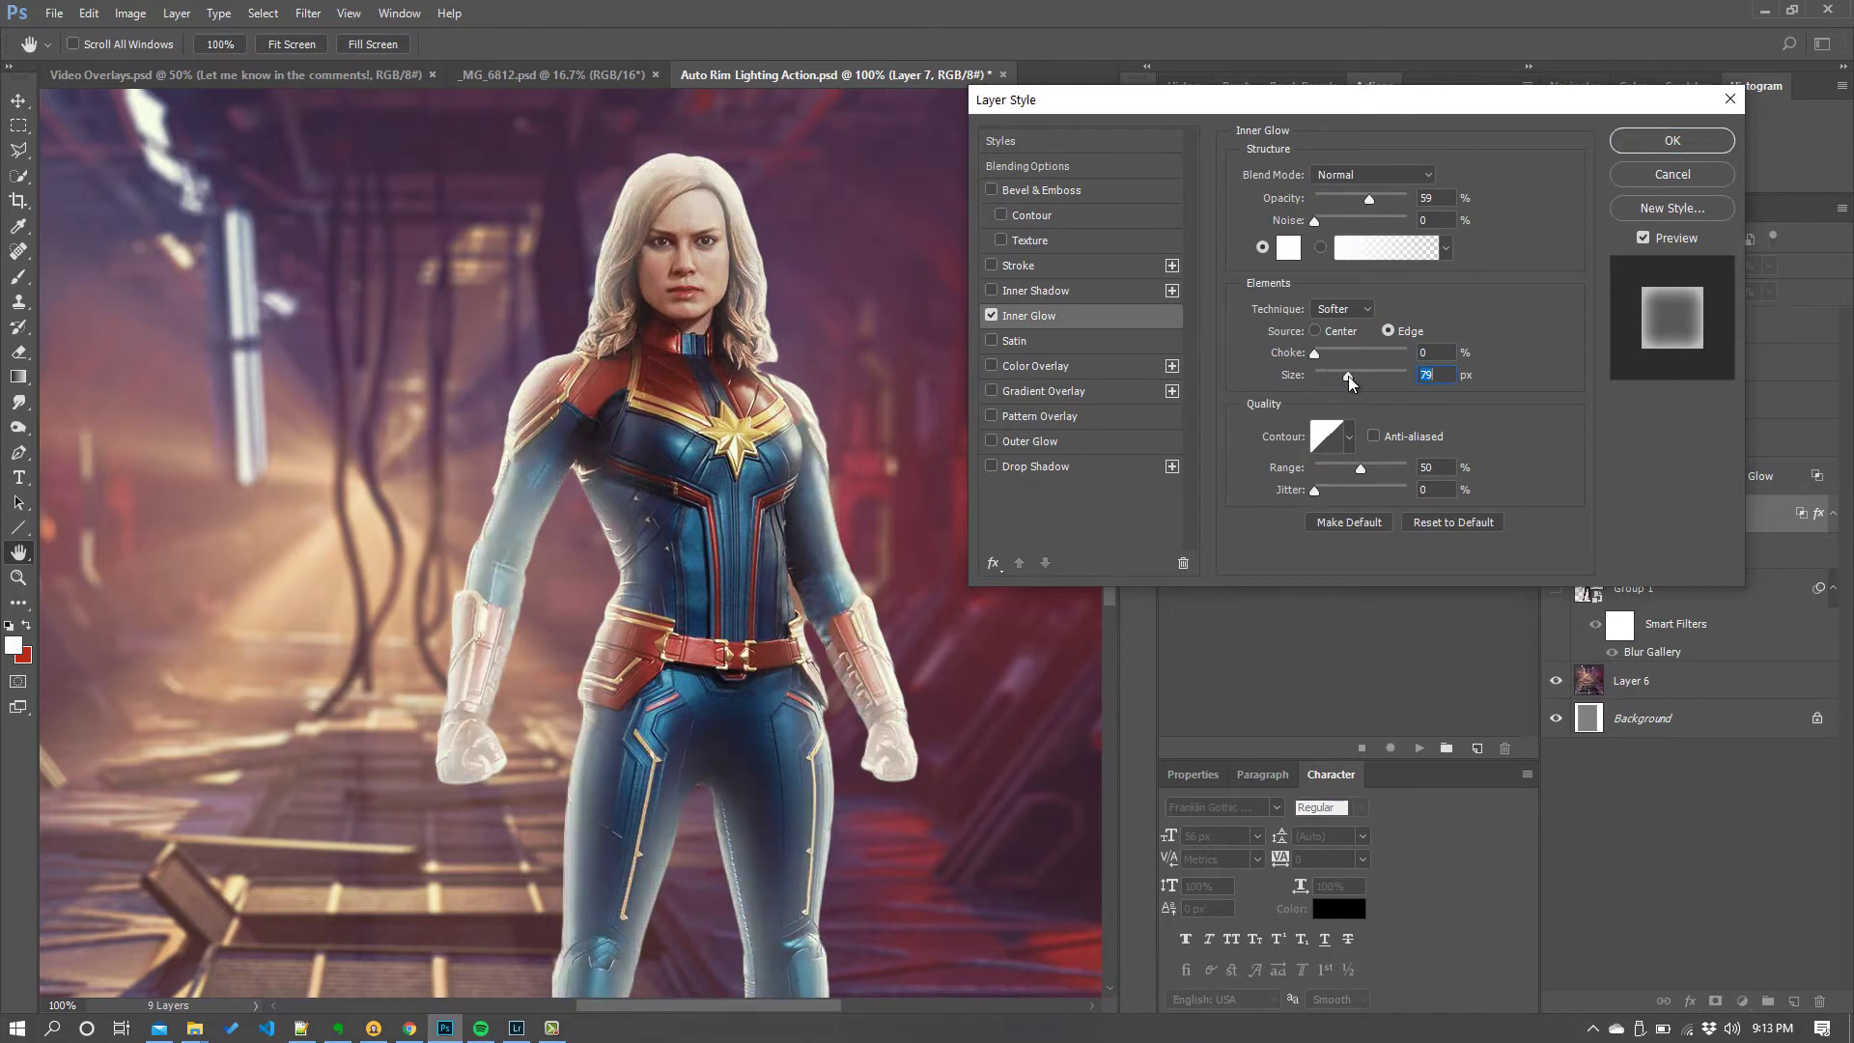
pyautogui.moveTo(1349, 385); pyautogui.dragTo(1340, 387)
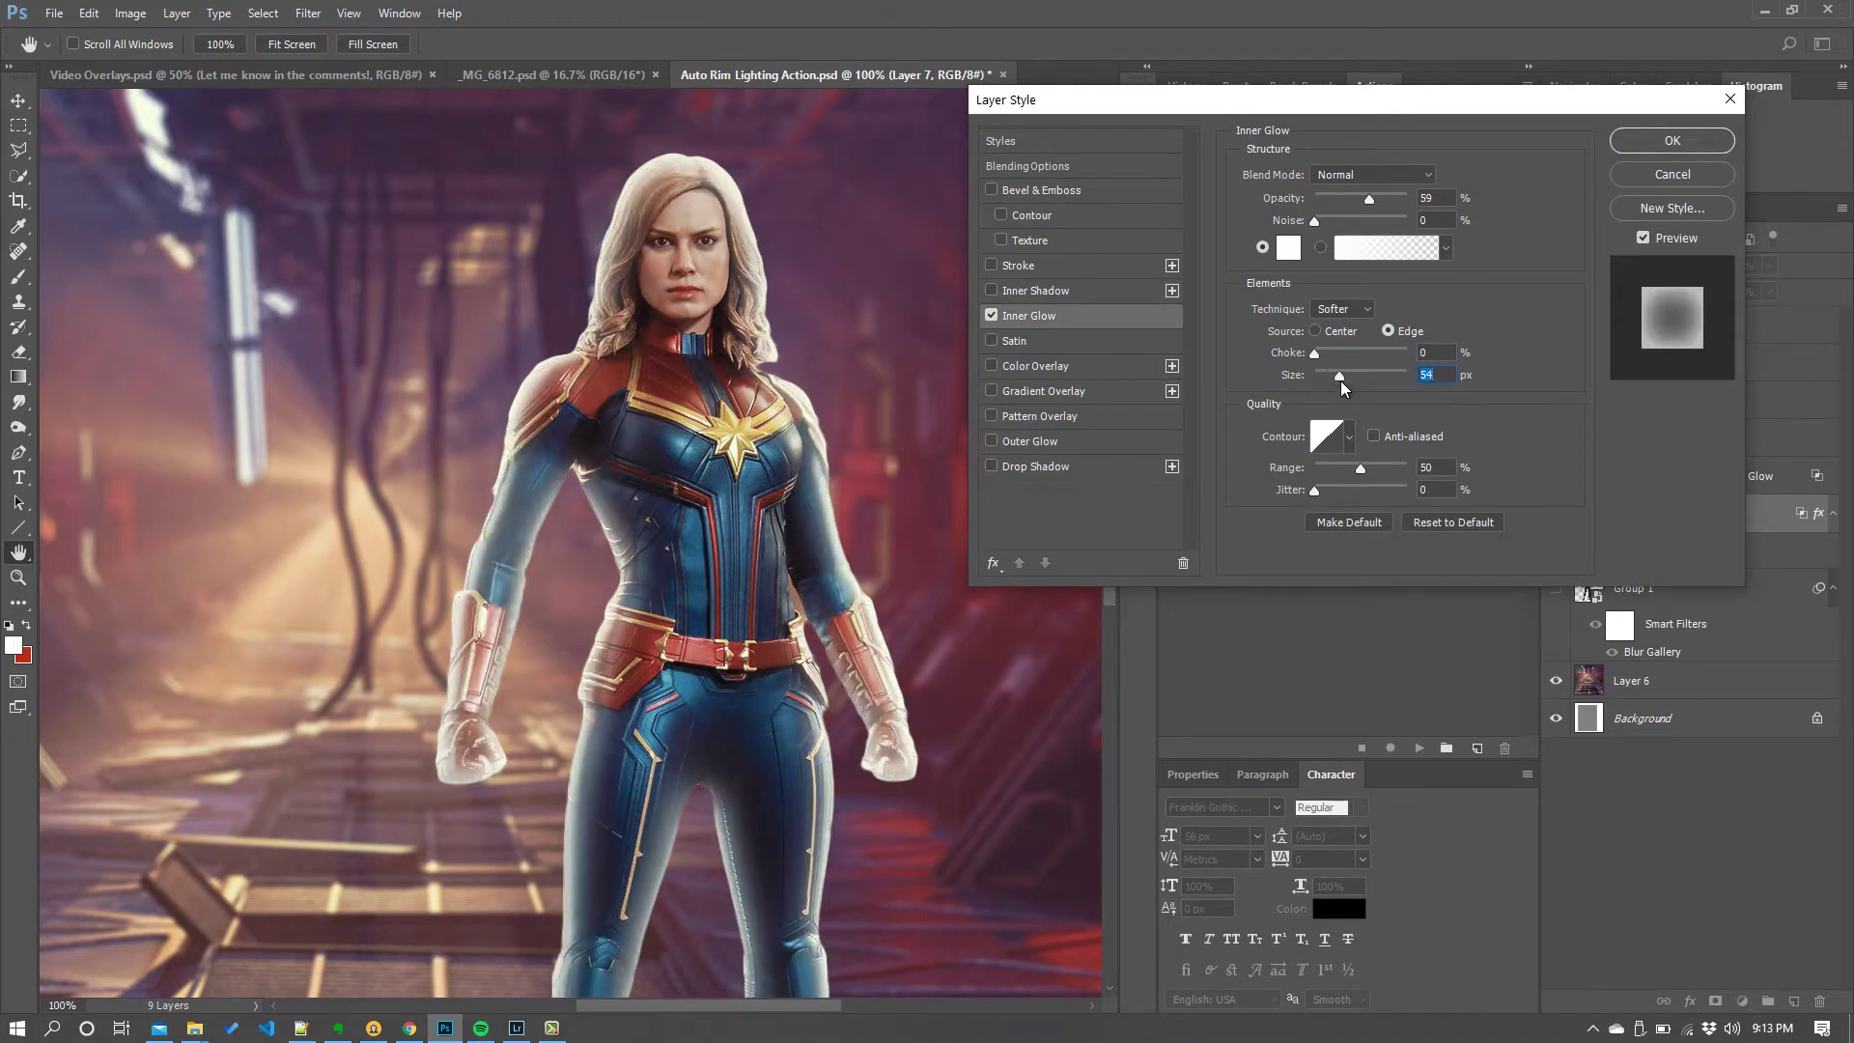
pyautogui.click(1671, 142)
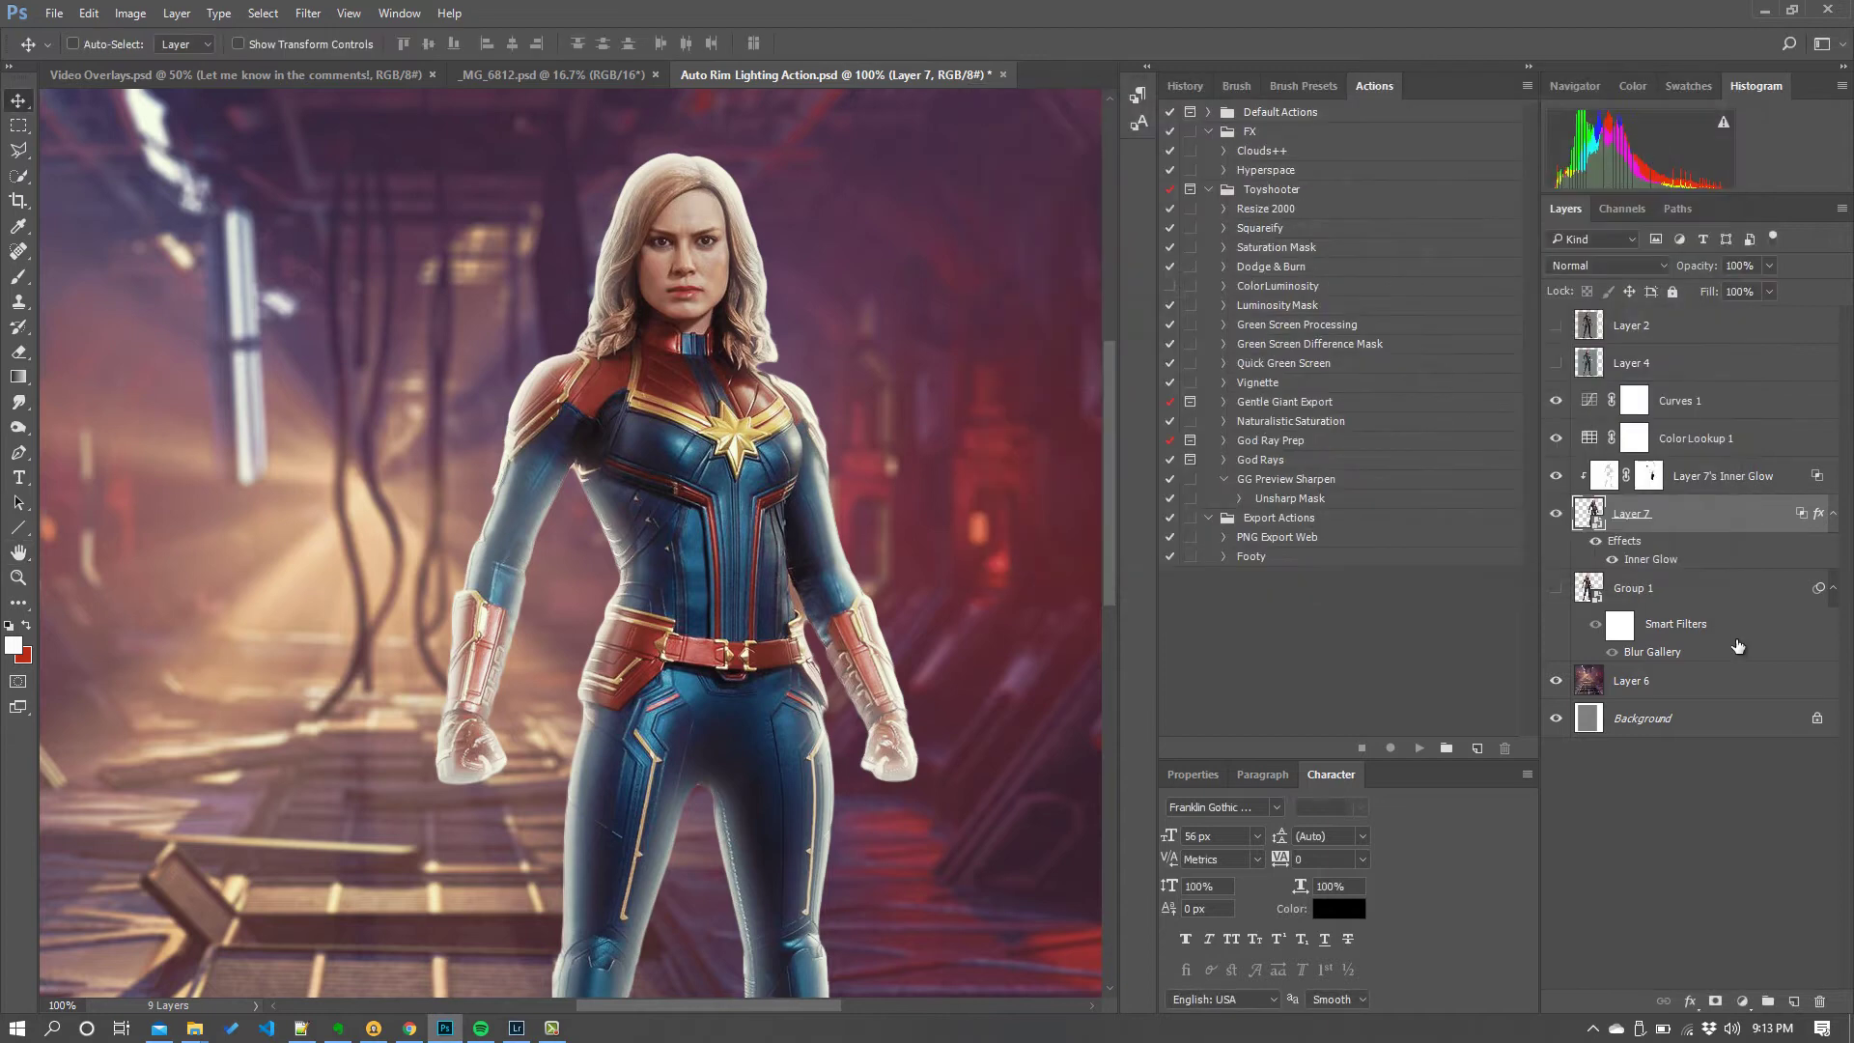
pyautogui.rightClick(1660, 562)
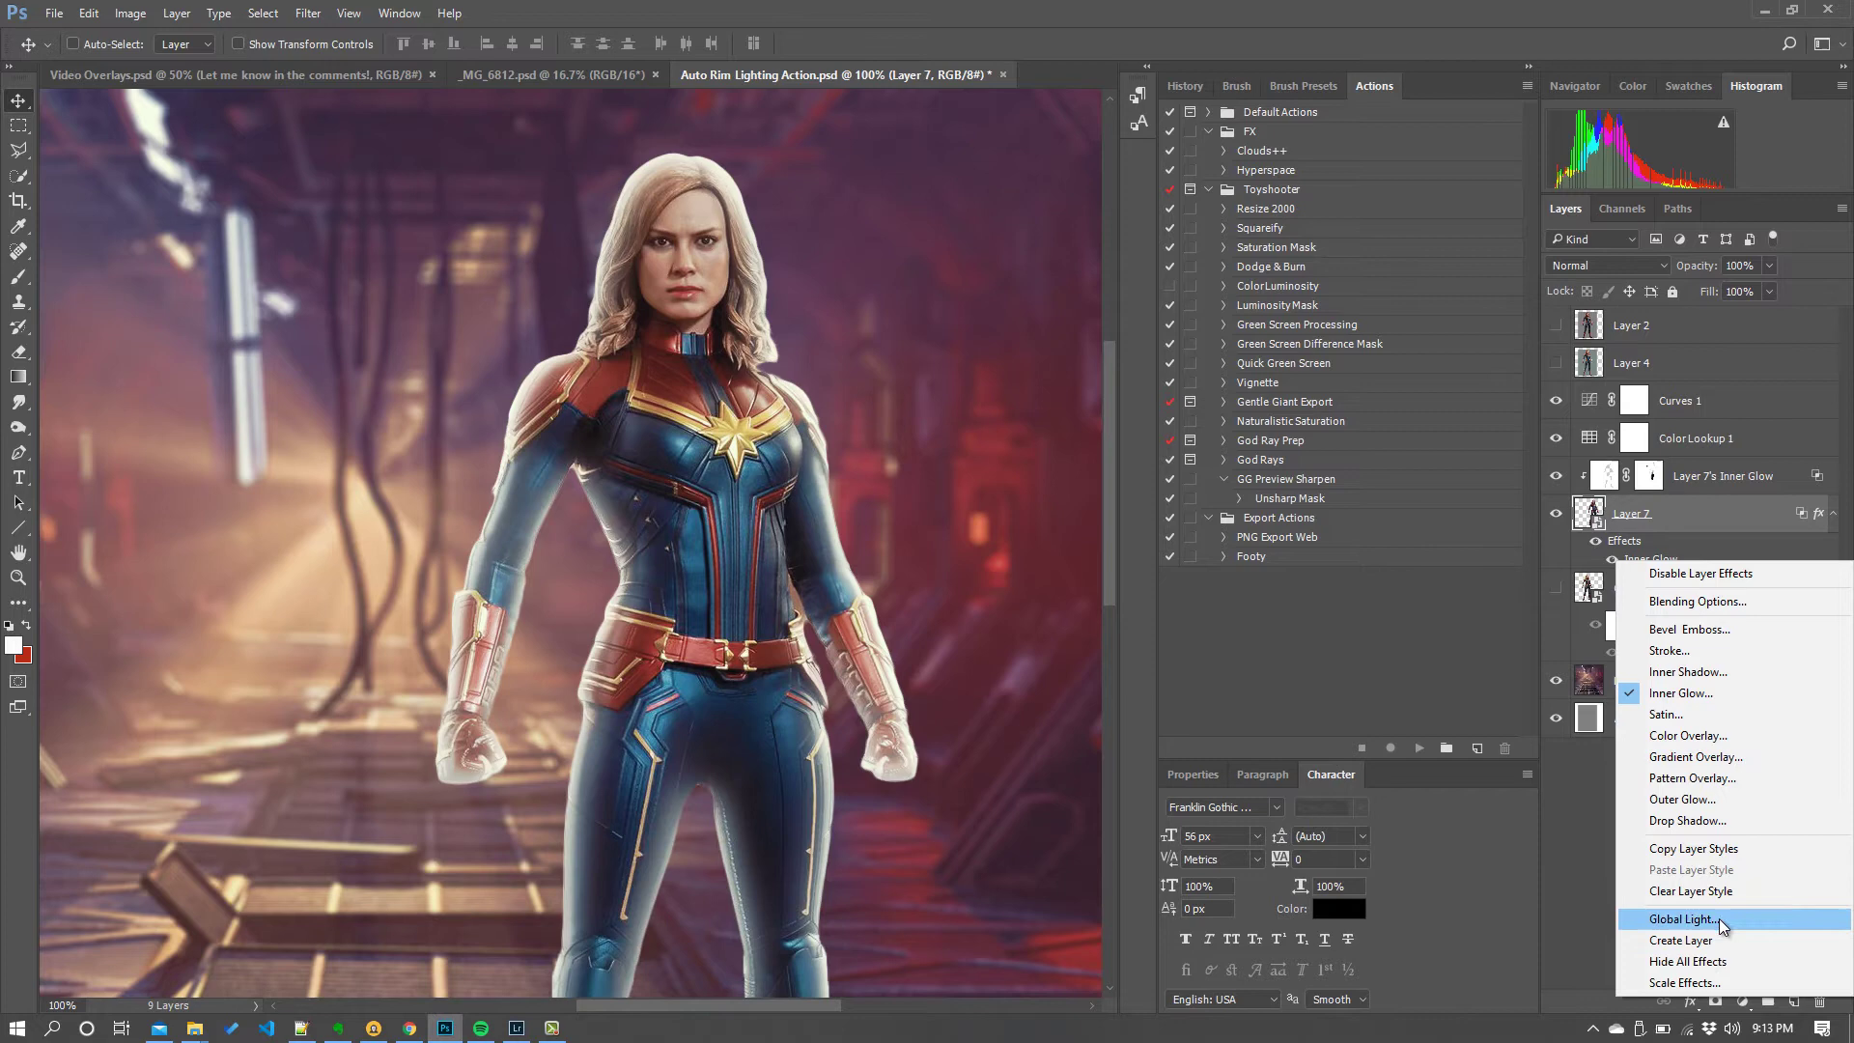
pyautogui.click(1699, 940)
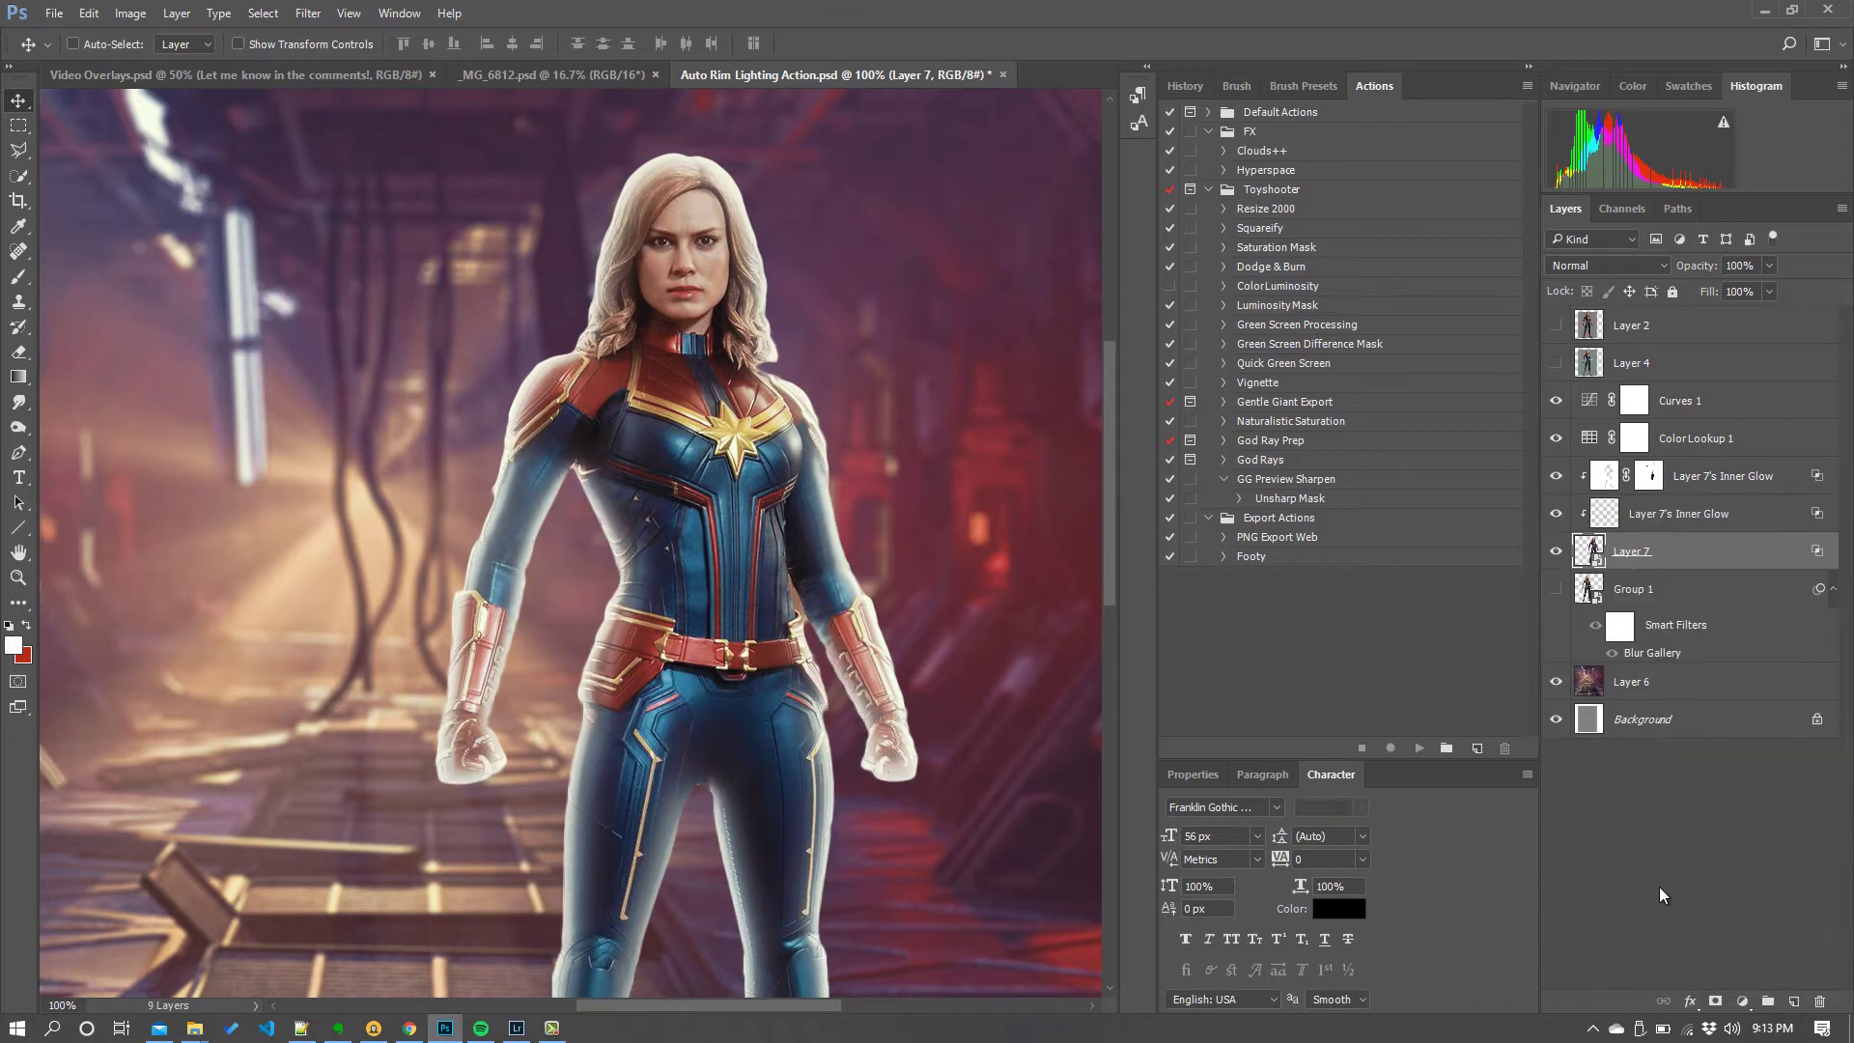
# Set the lower Layer 7's Inner Glow layer to 26% opacity, with Blend If underlying black split to 0/68.
pyautogui.click(1676, 520)
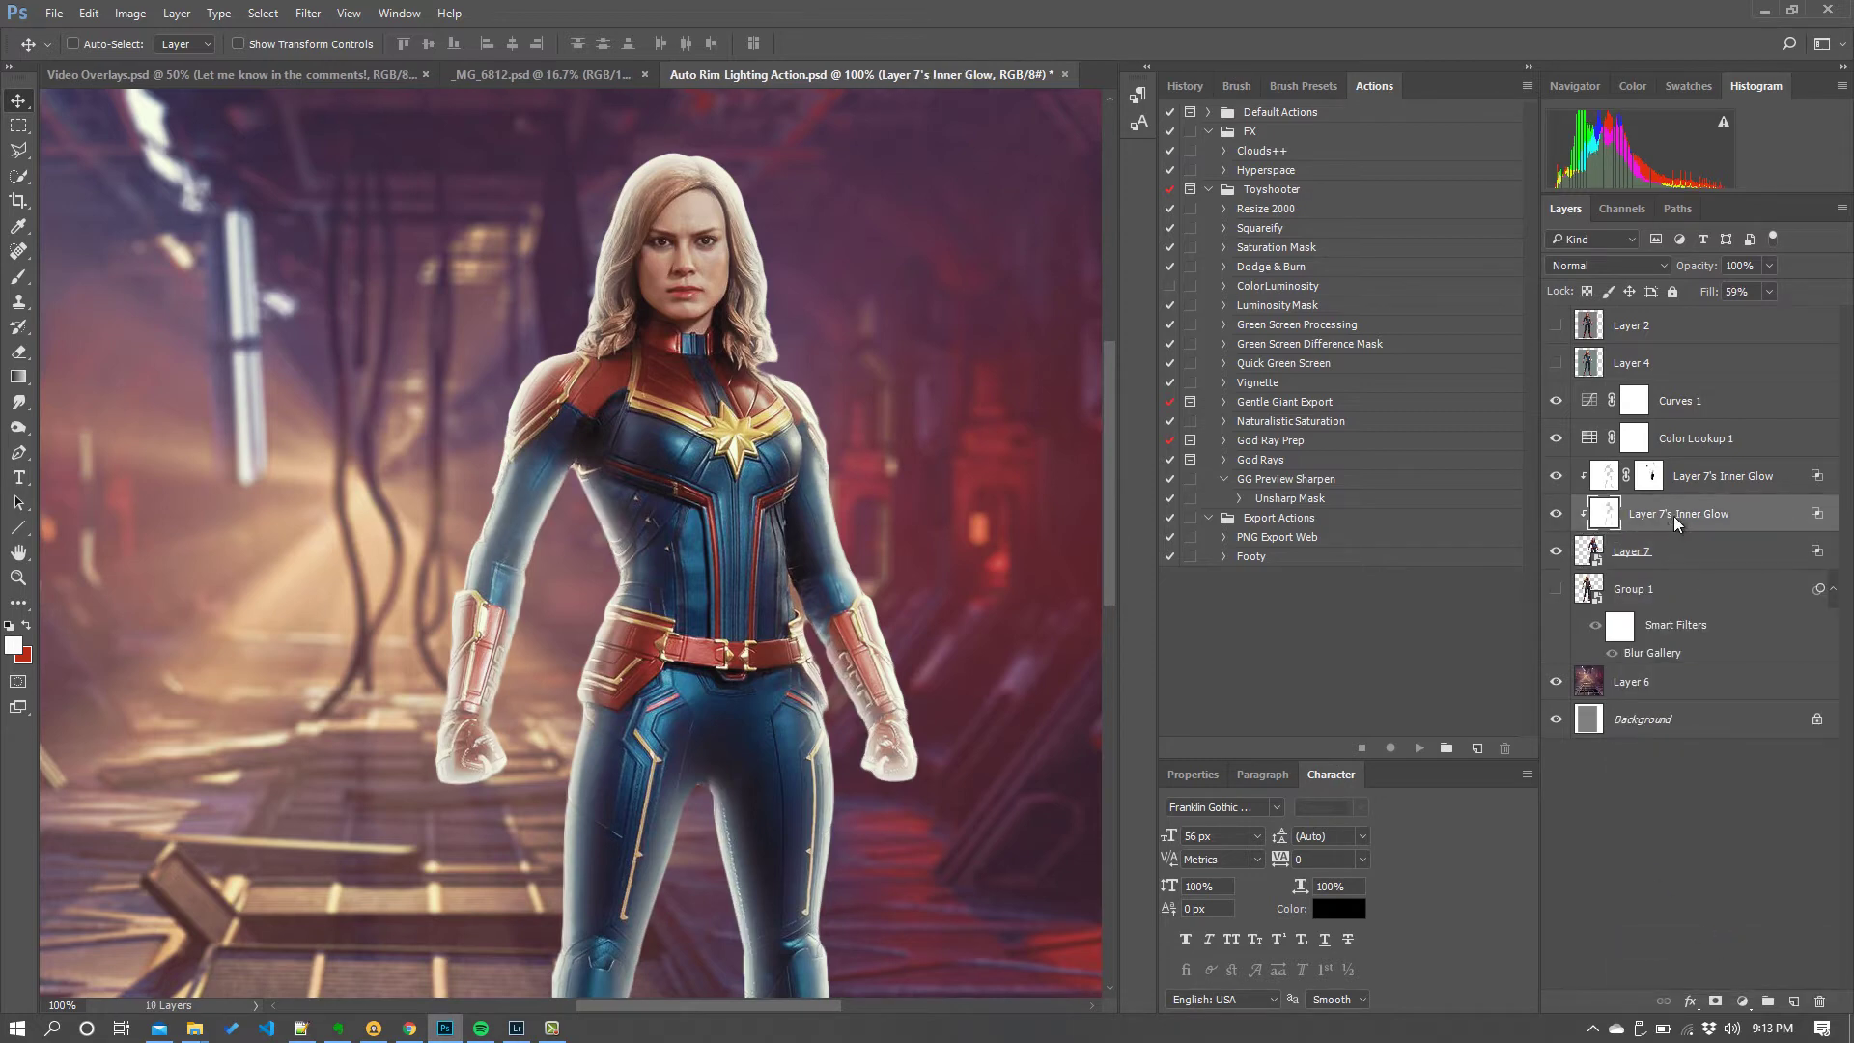
pyautogui.rightClick(1672, 515)
pyautogui.click(1521, 205)
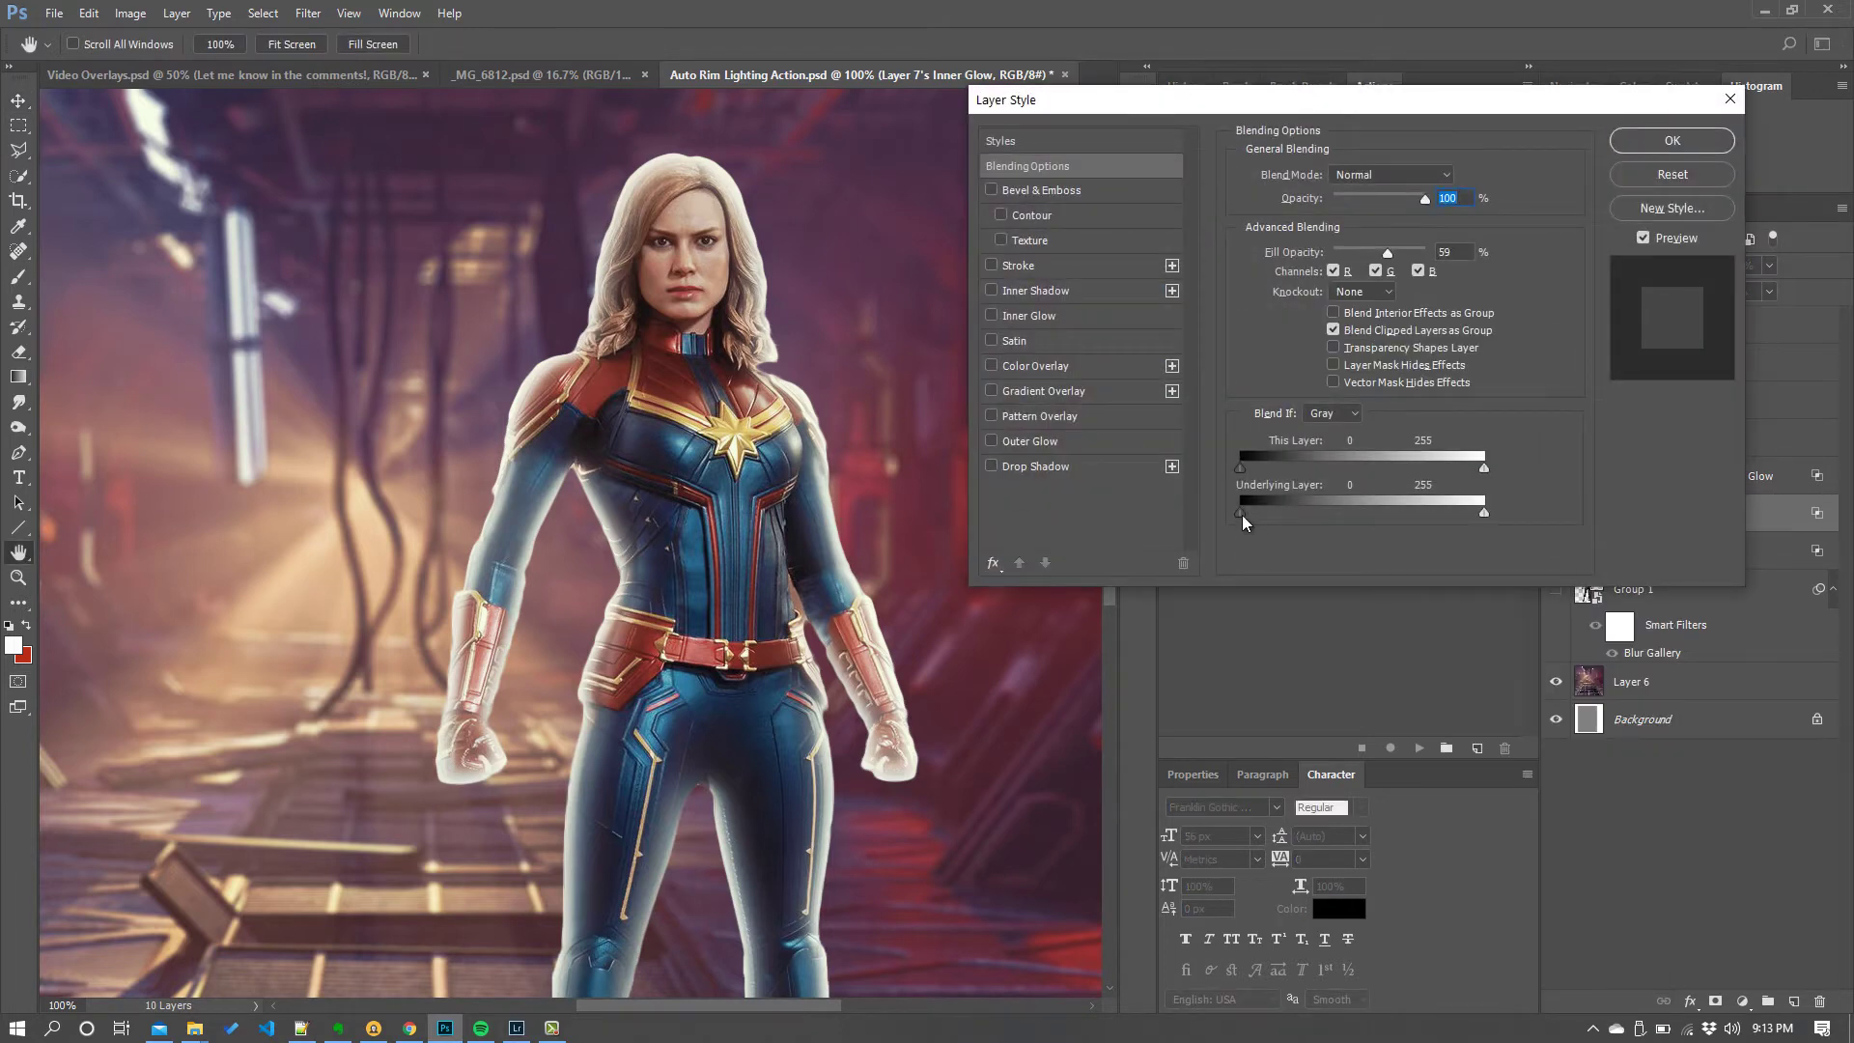
pyautogui.moveTo(1259, 514); pyautogui.dragTo(1329, 510)
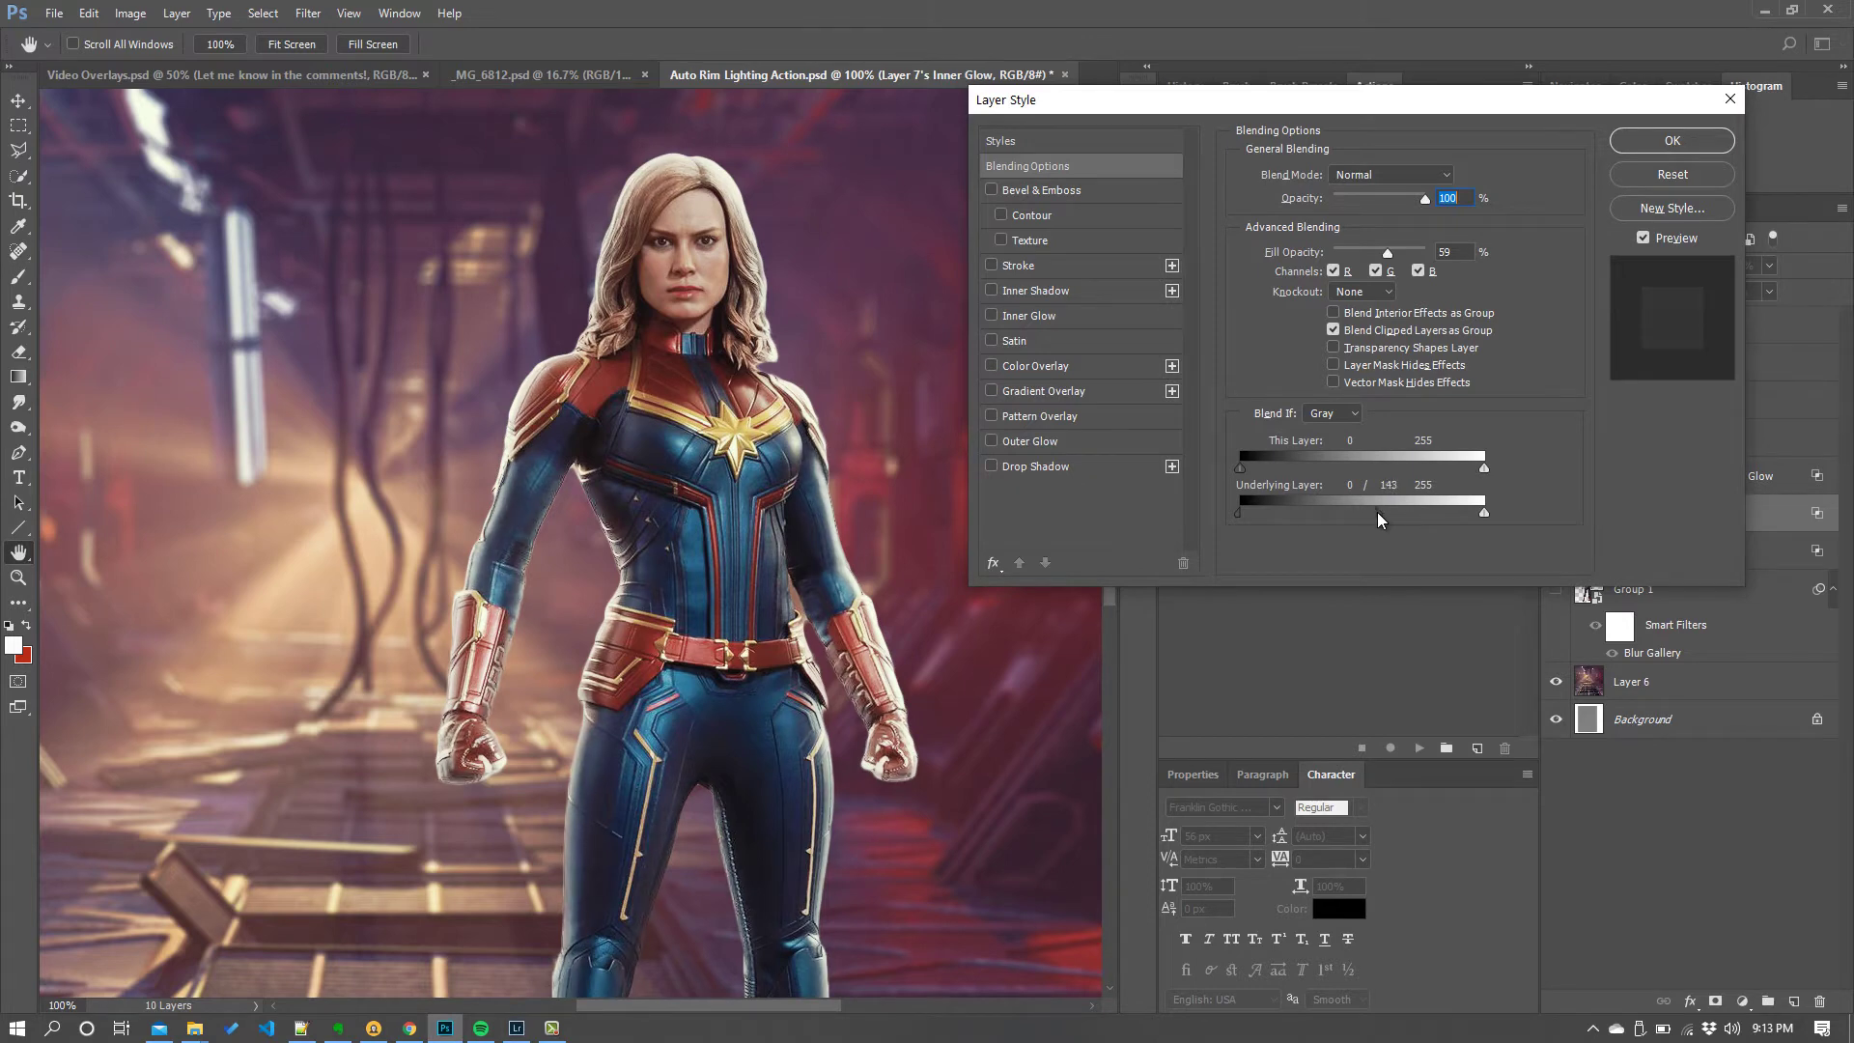
pyautogui.click(1389, 200)
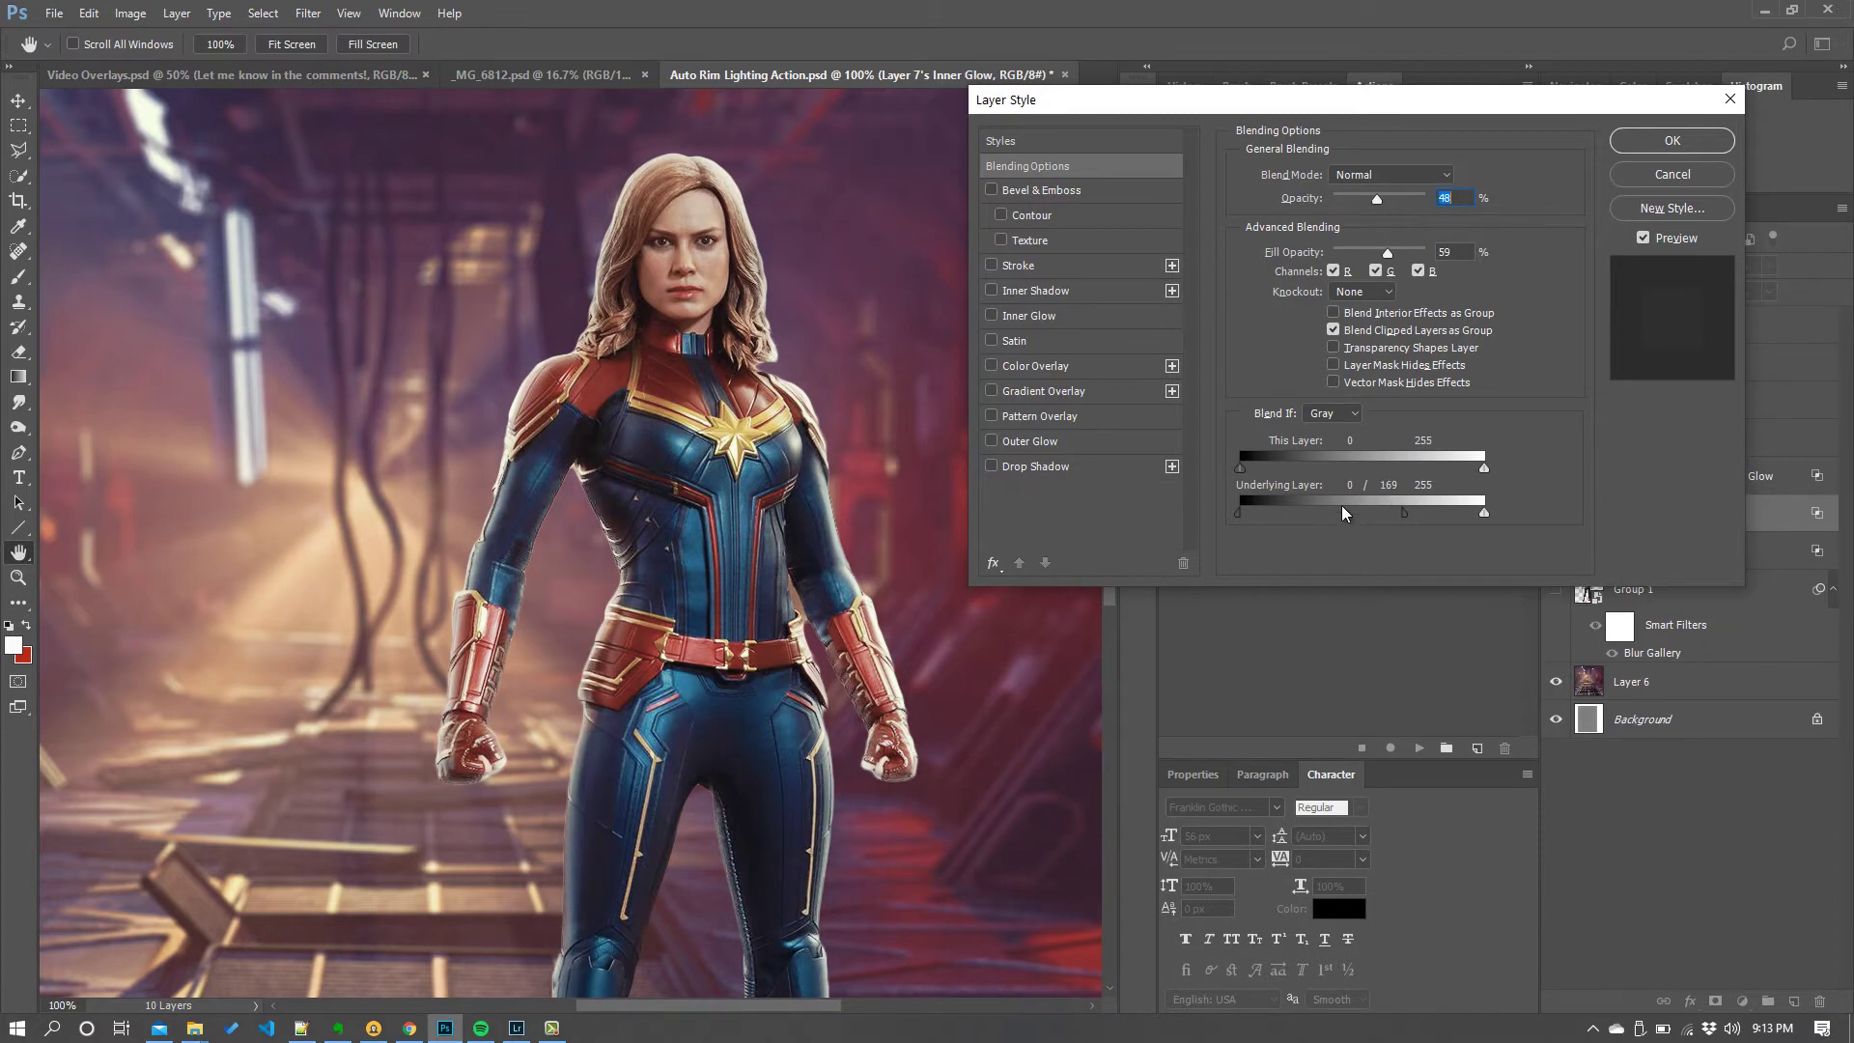
pyautogui.moveTo(1324, 513); pyautogui.dragTo(1320, 511)
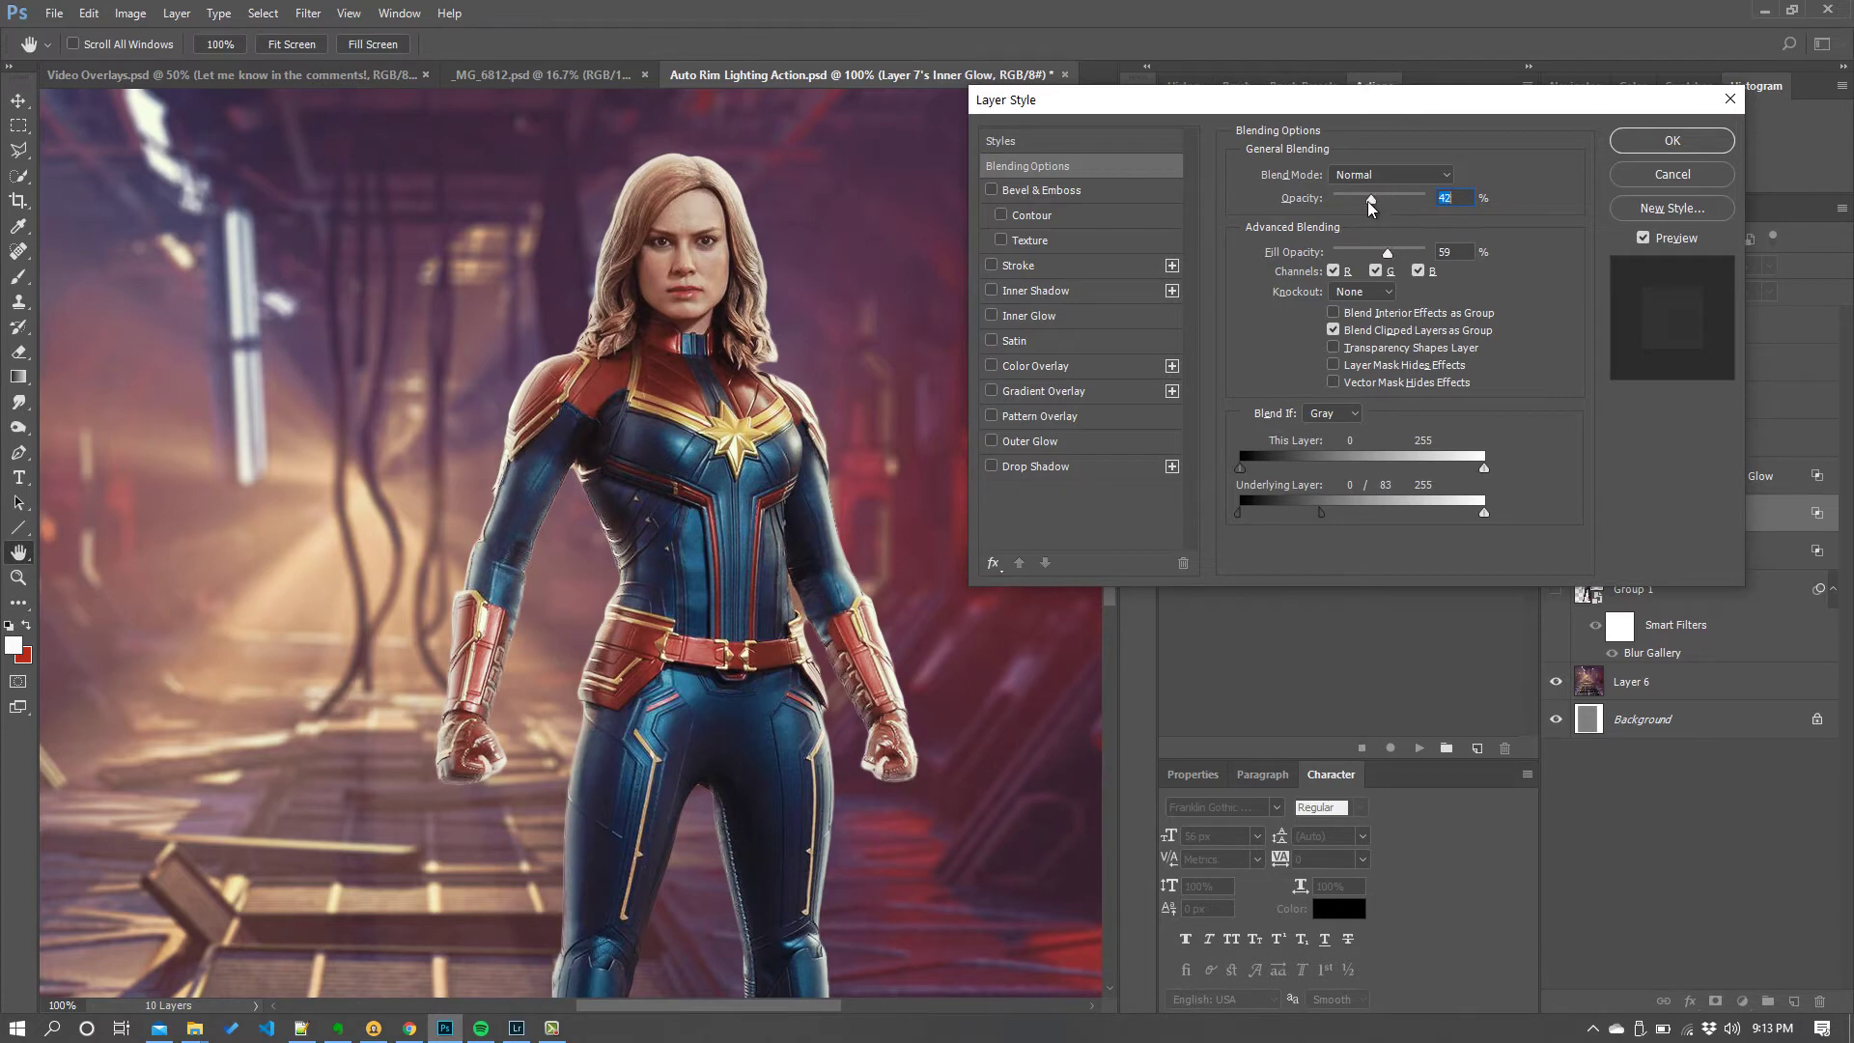
pyautogui.moveTo(1372, 208); pyautogui.dragTo(1360, 210)
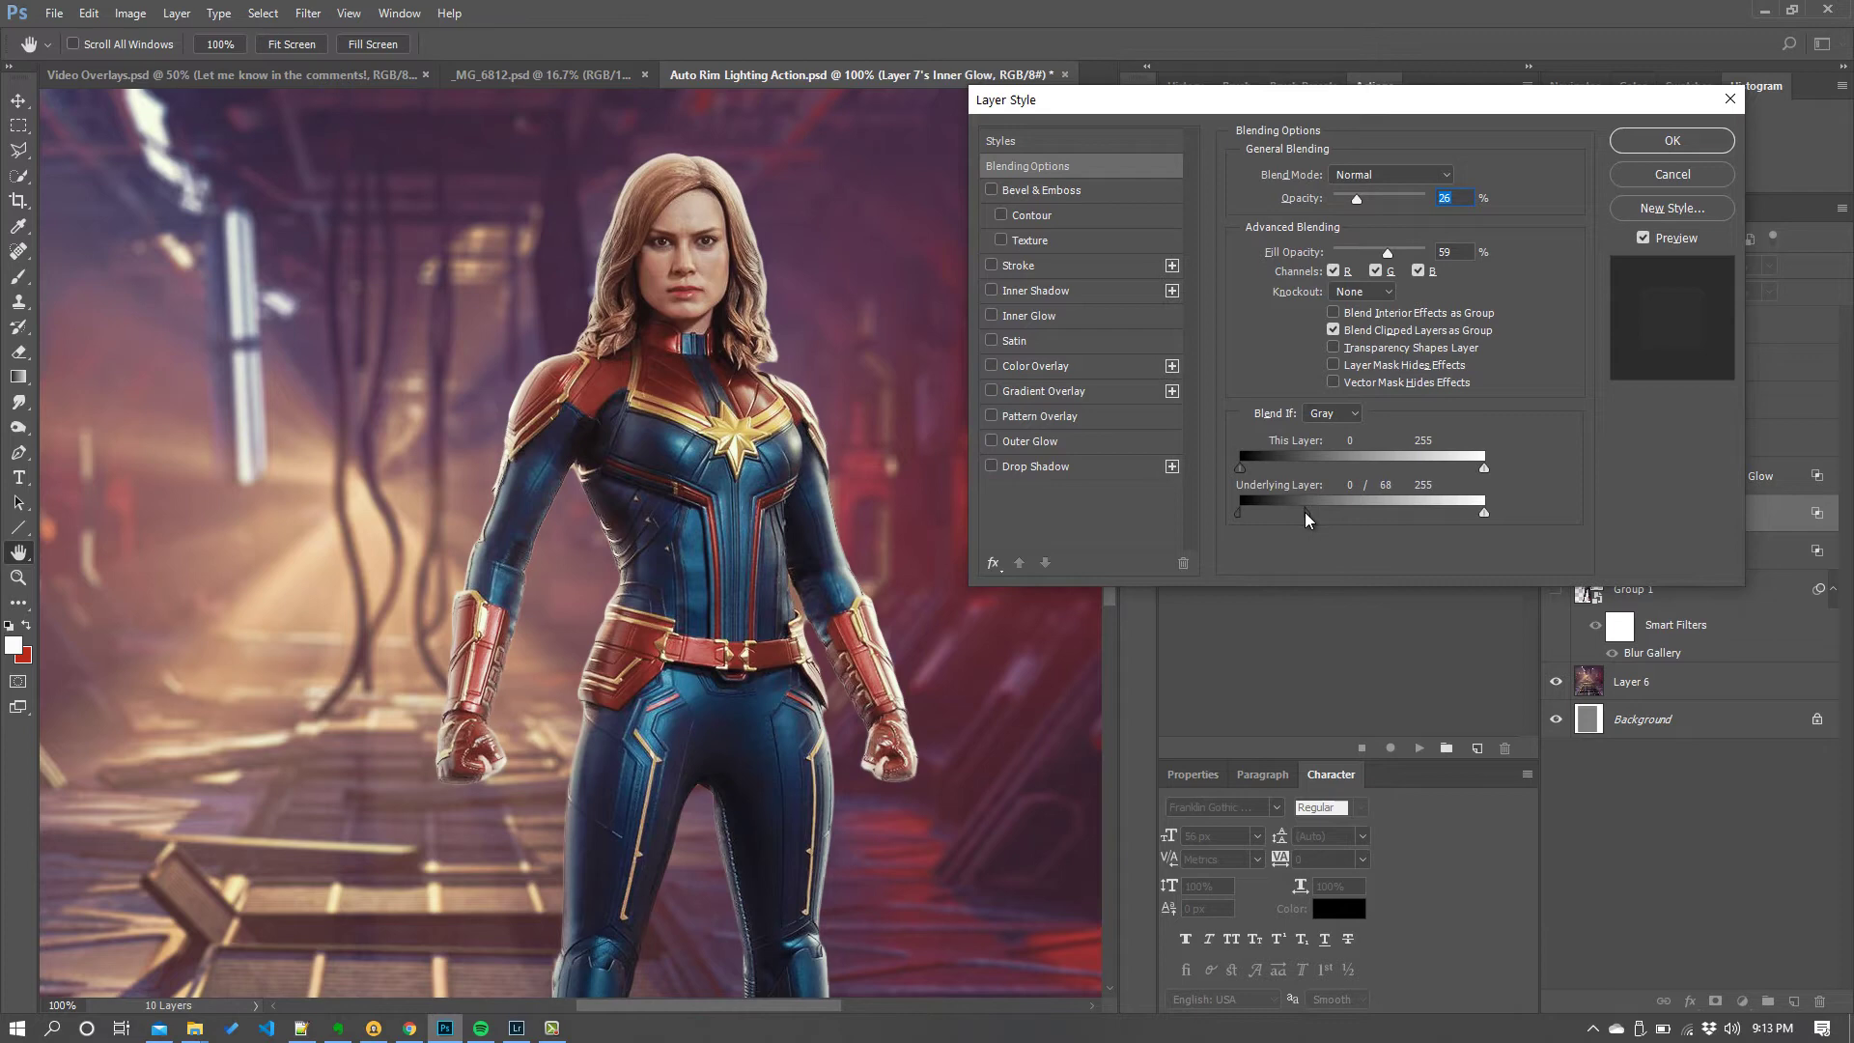
pyautogui.click(1672, 143)
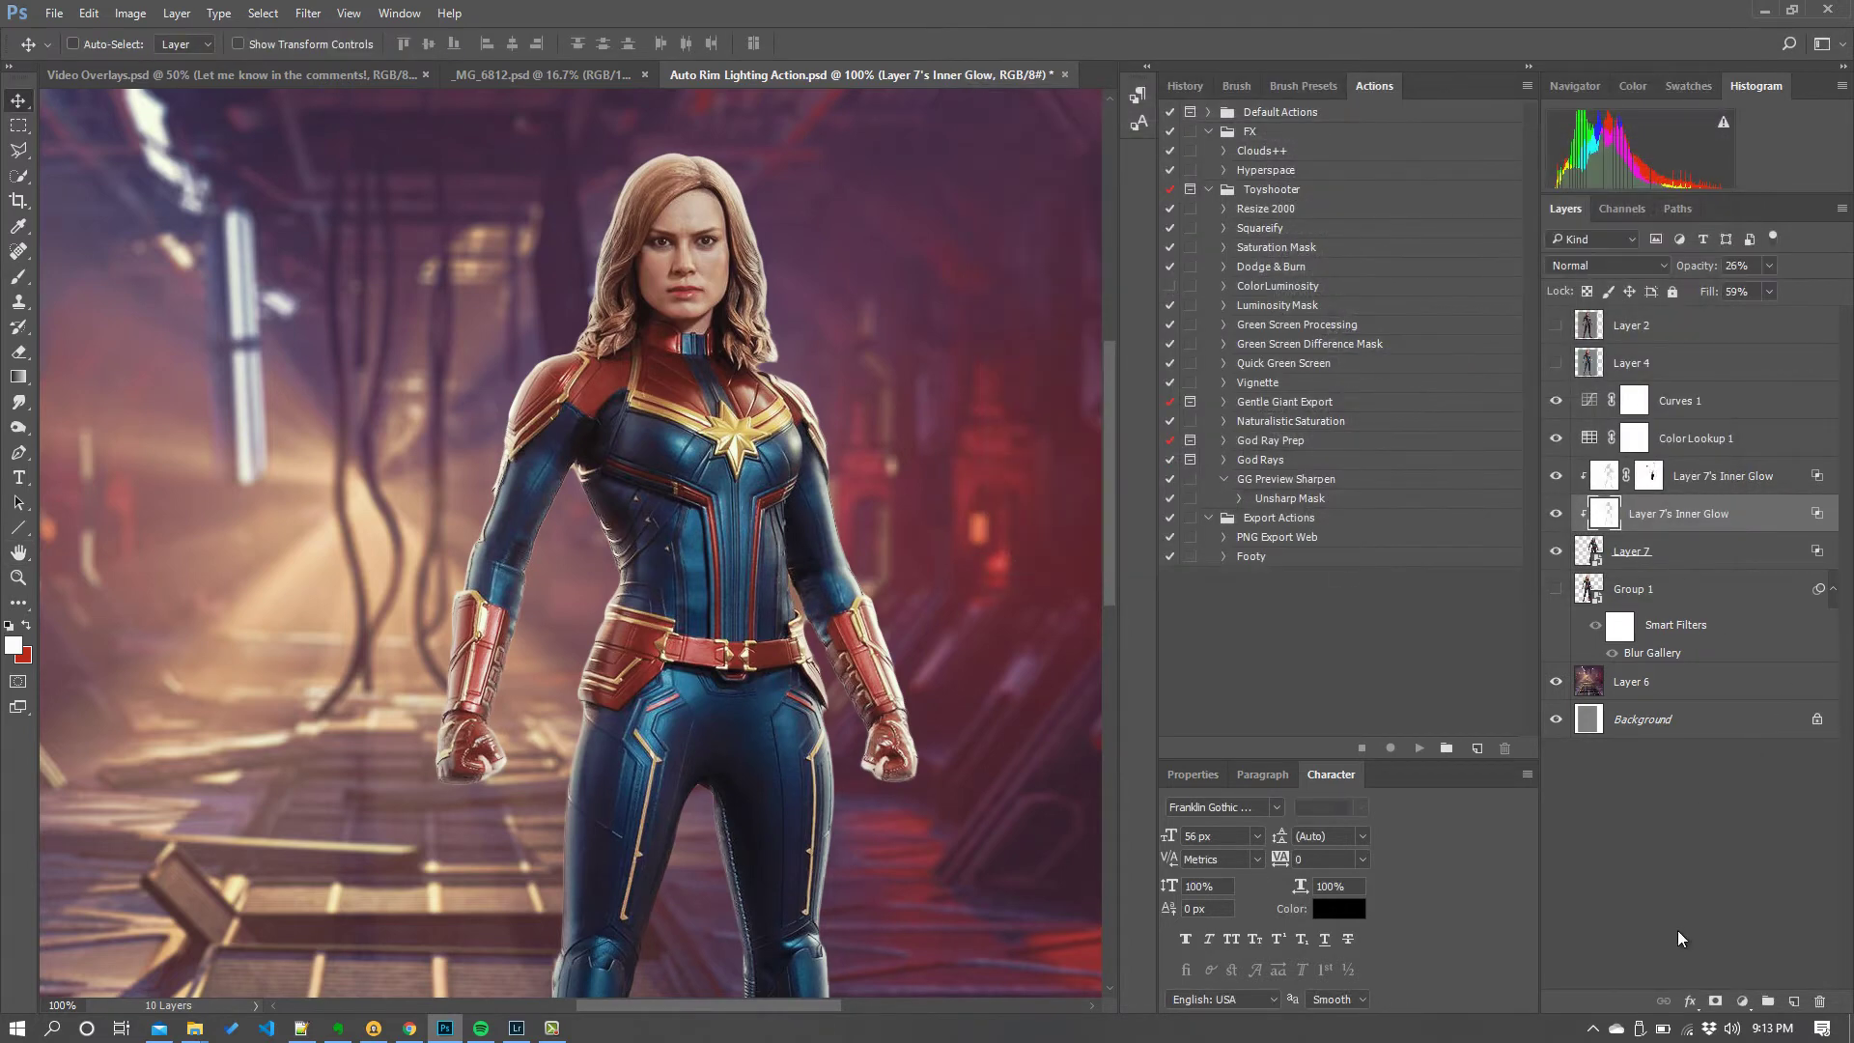
# Add a layer mask to the 26% glow layer and brush on it around the shoulder.
pyautogui.click(1714, 1002)
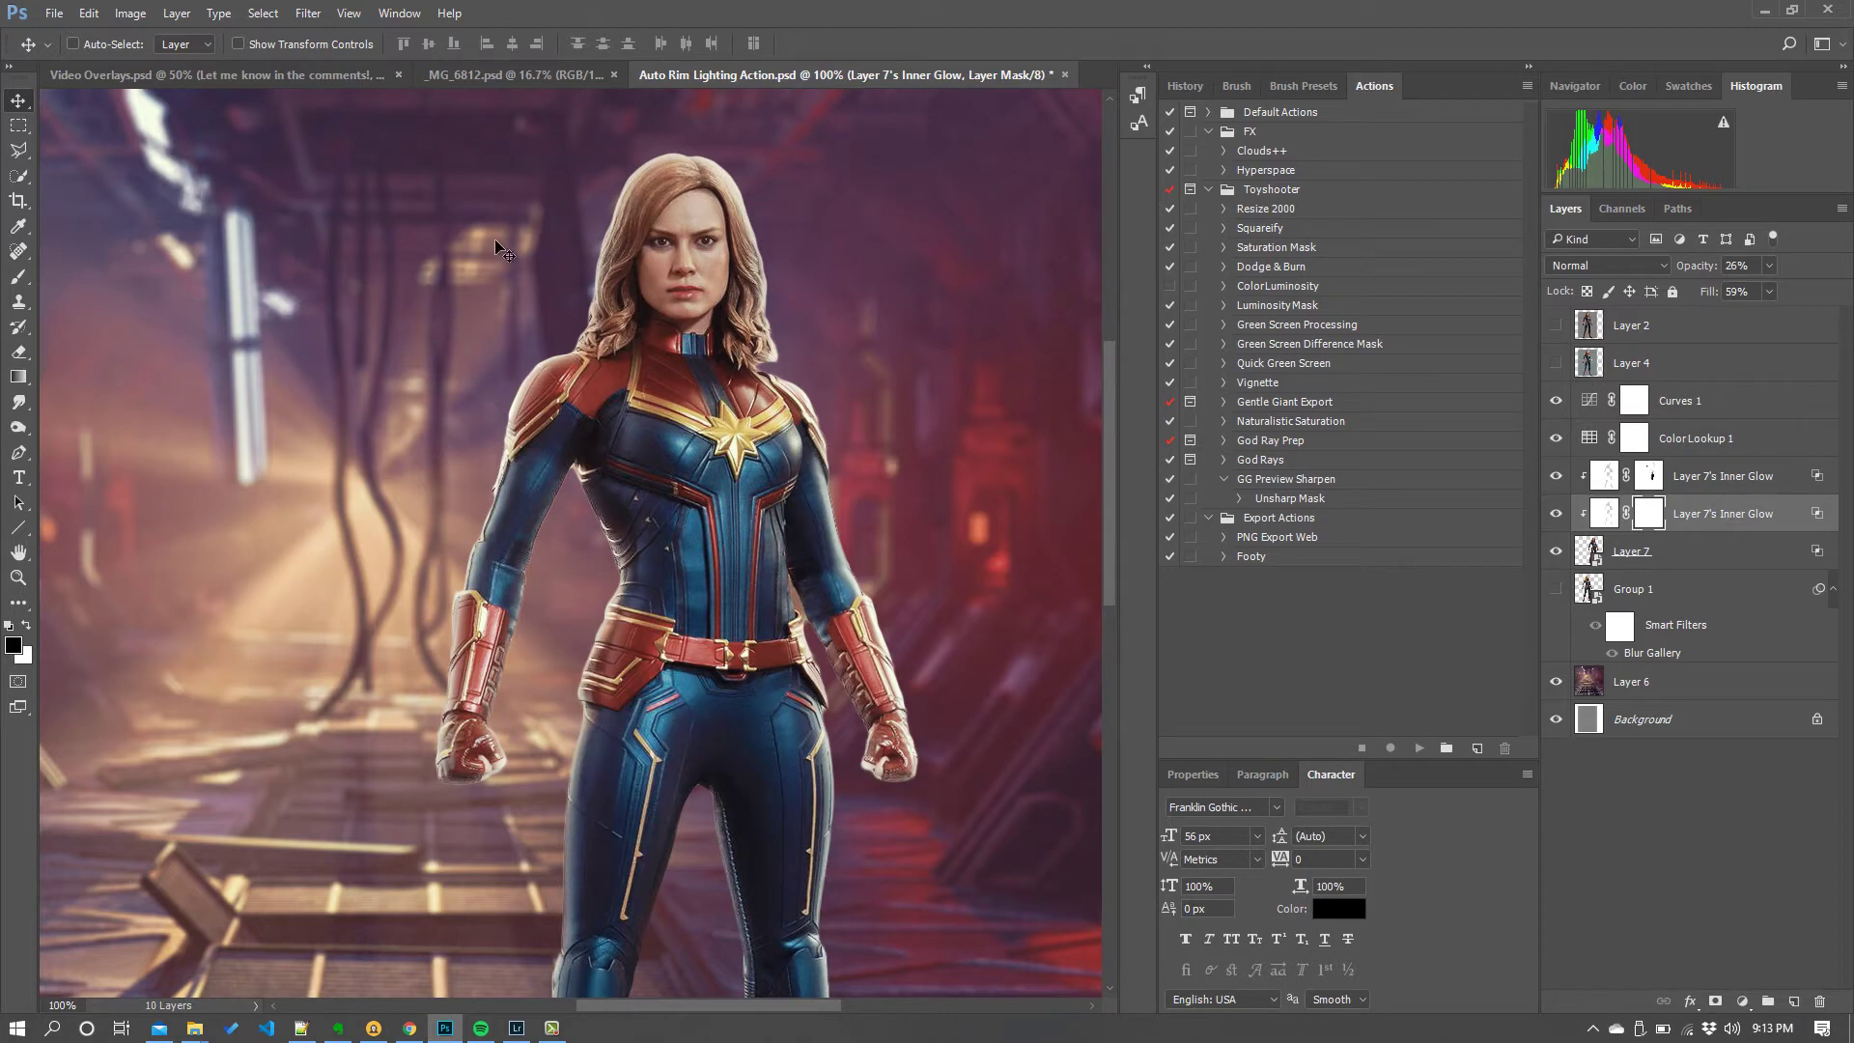
pyautogui.press('b')
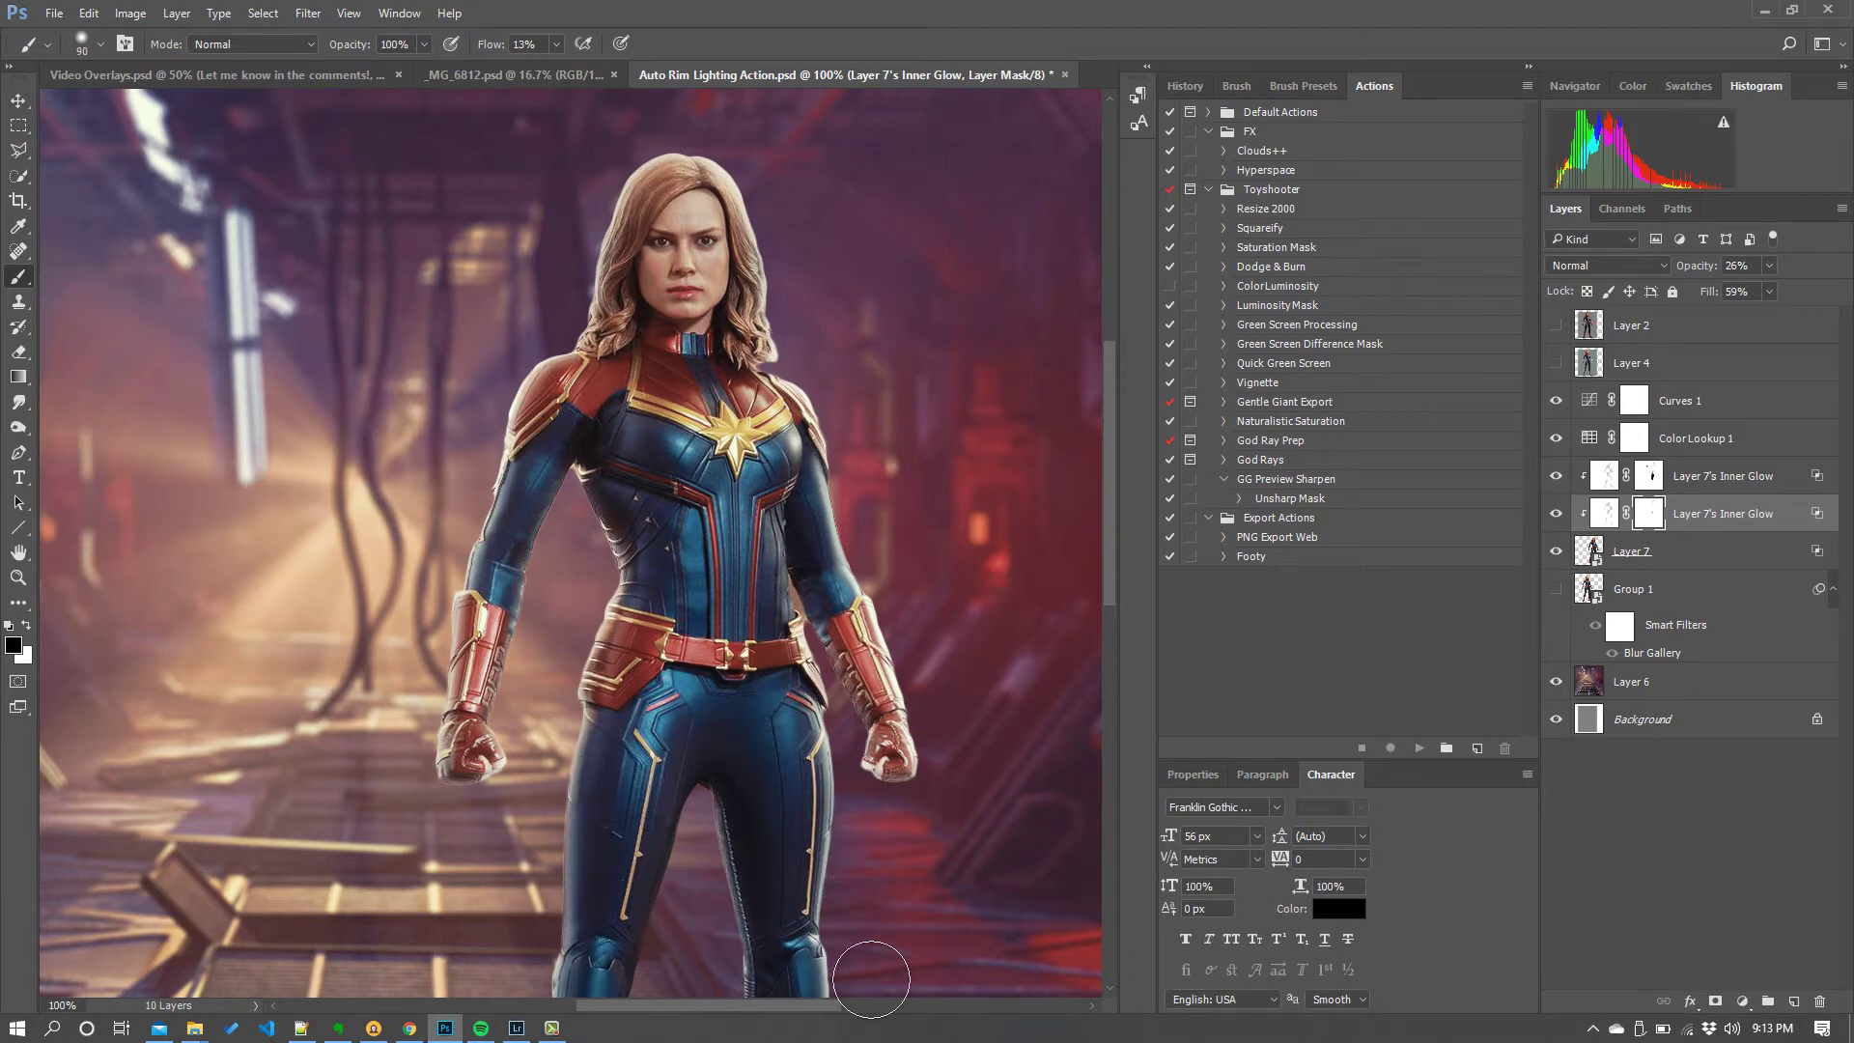
pyautogui.click(1557, 477)
pyautogui.click(1557, 477)
pyautogui.moveTo(496, 441); pyautogui.dragTo(623, 386)
# On the upper glow layer, paint faint red rim light along the arm with a 4% flow, 175 brush.
pyautogui.click(1605, 477)
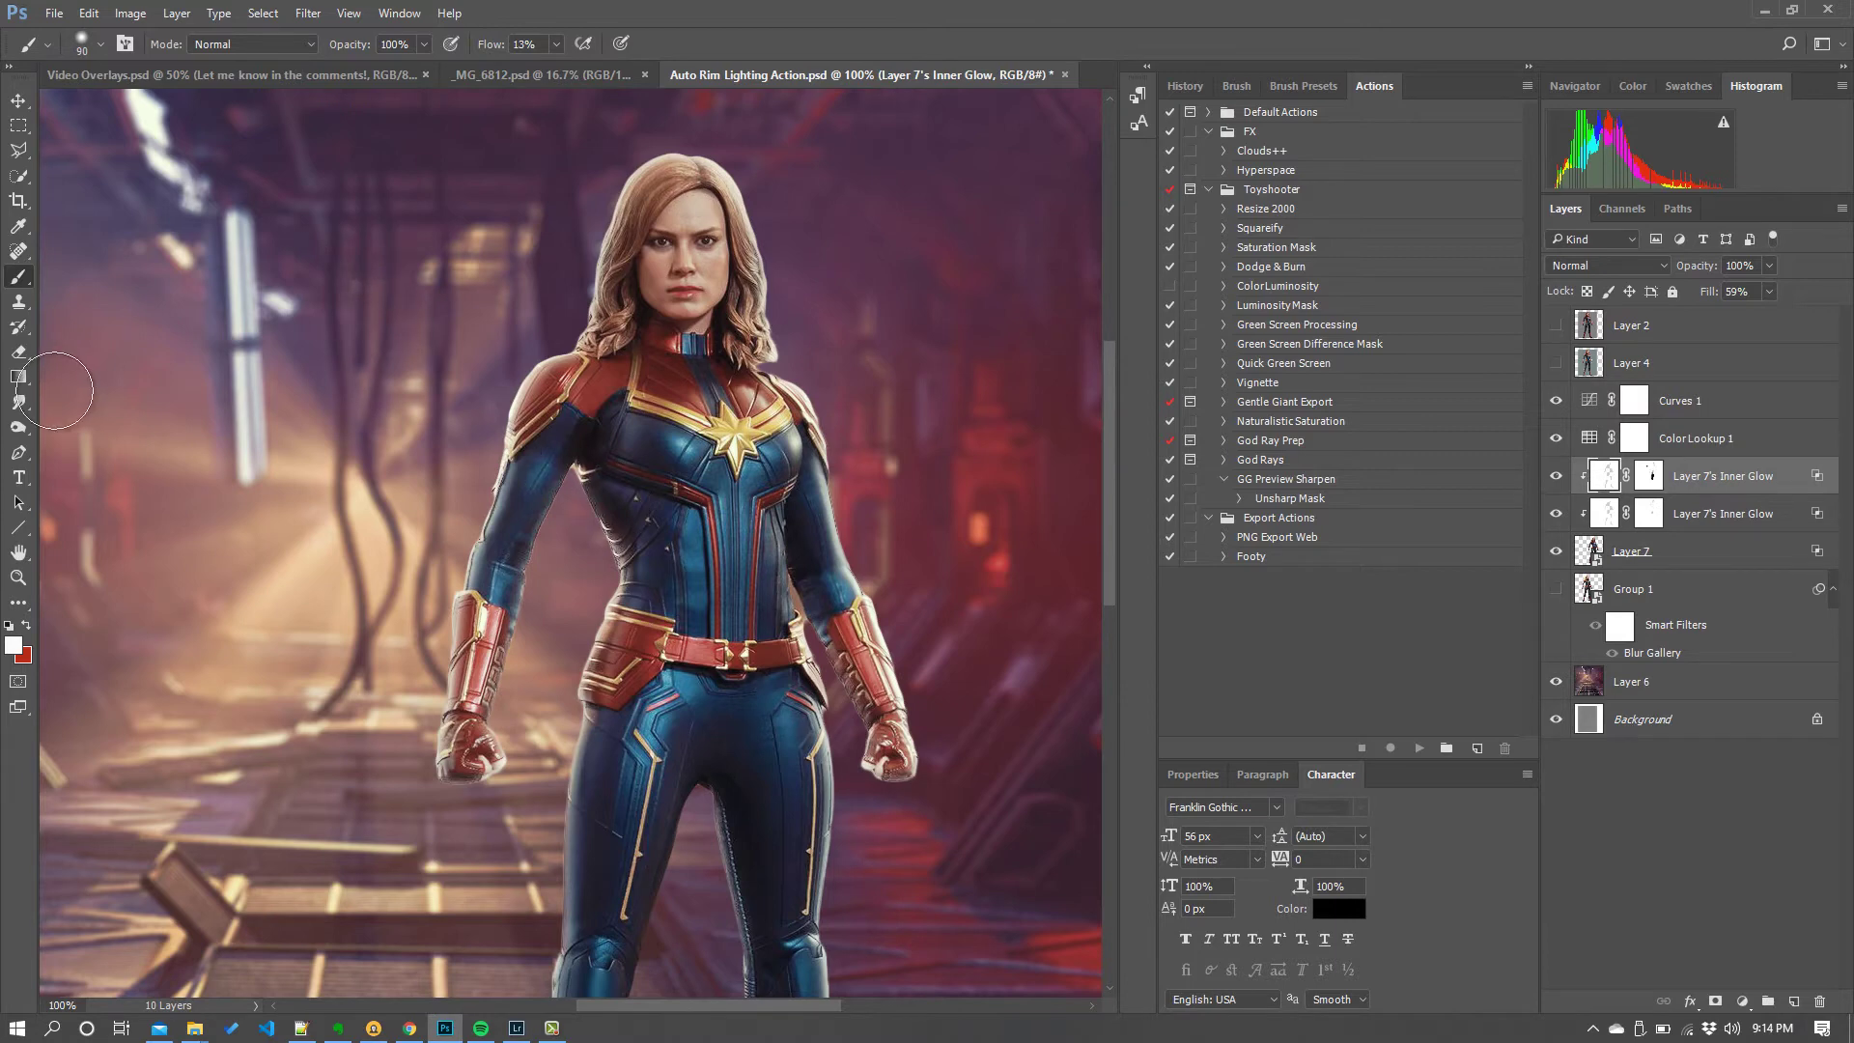
pyautogui.click(27, 628)
pyautogui.write('4')
pyautogui.press('Return')
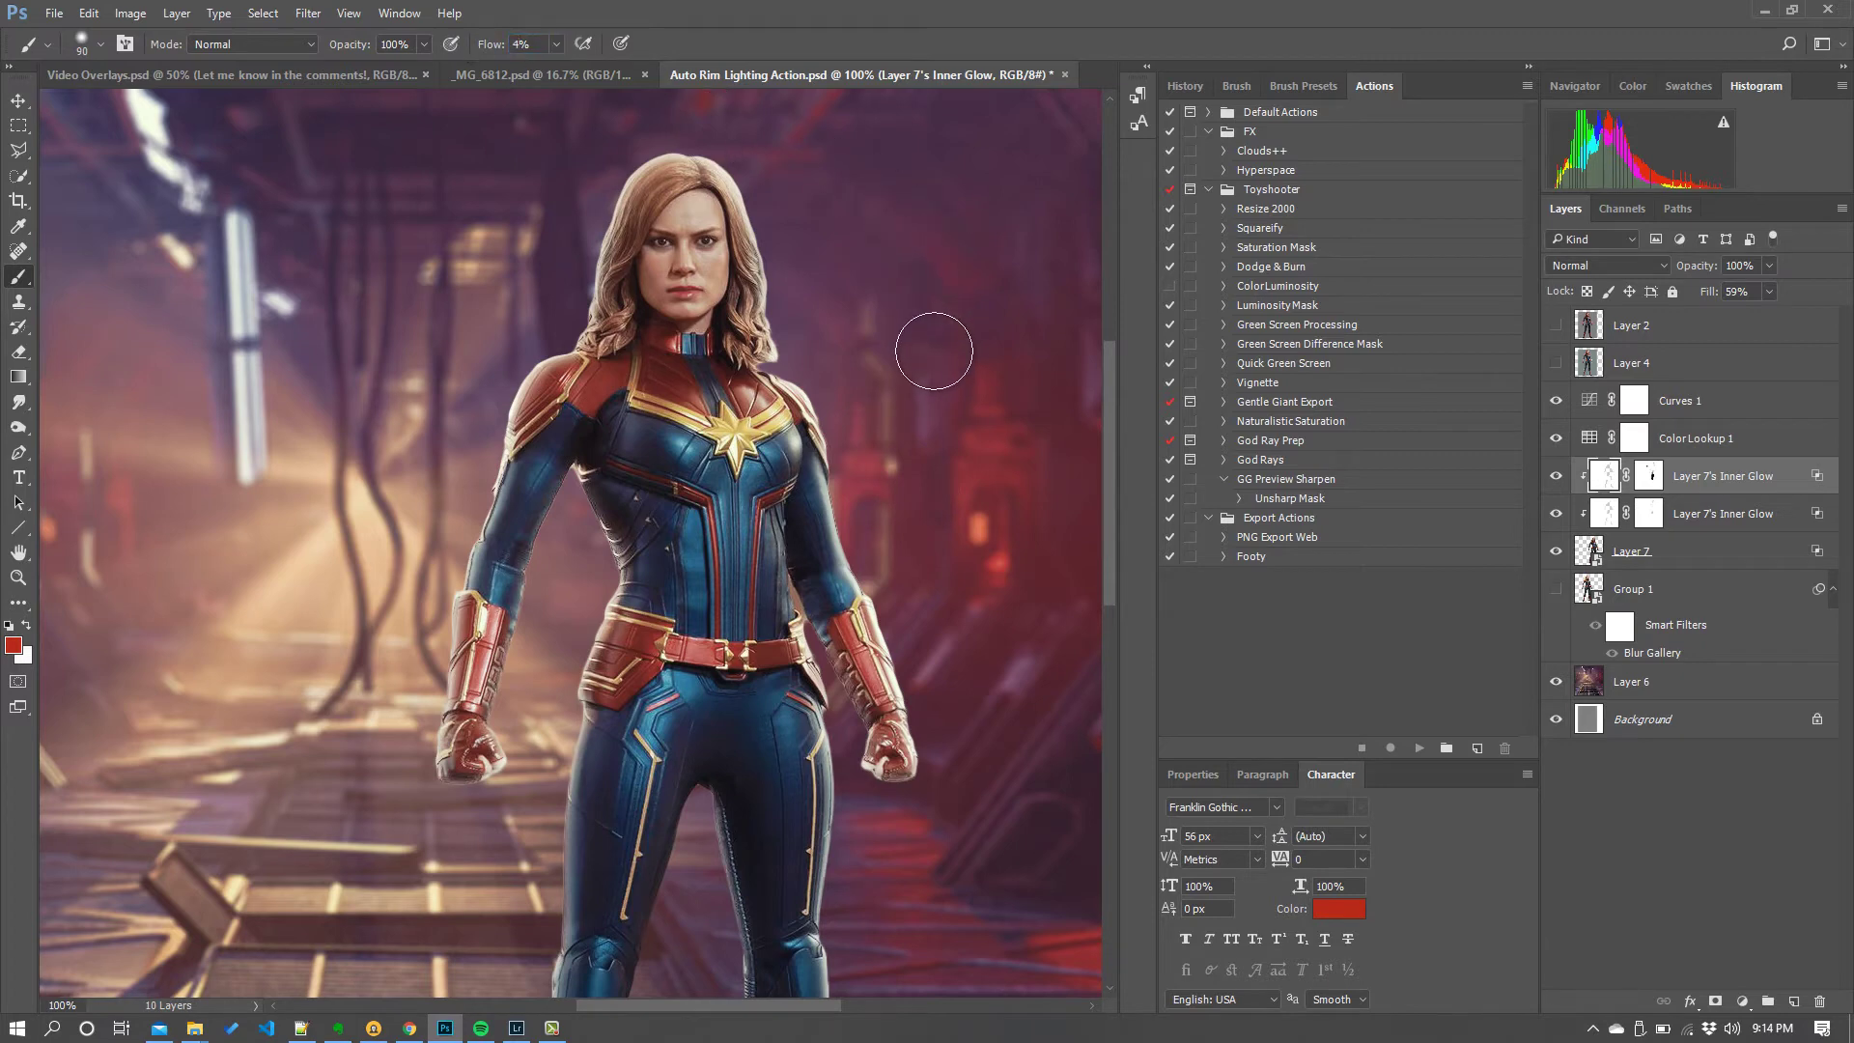
pyautogui.press(']')
pyautogui.press(']')
pyautogui.press(']')
pyautogui.press(']')
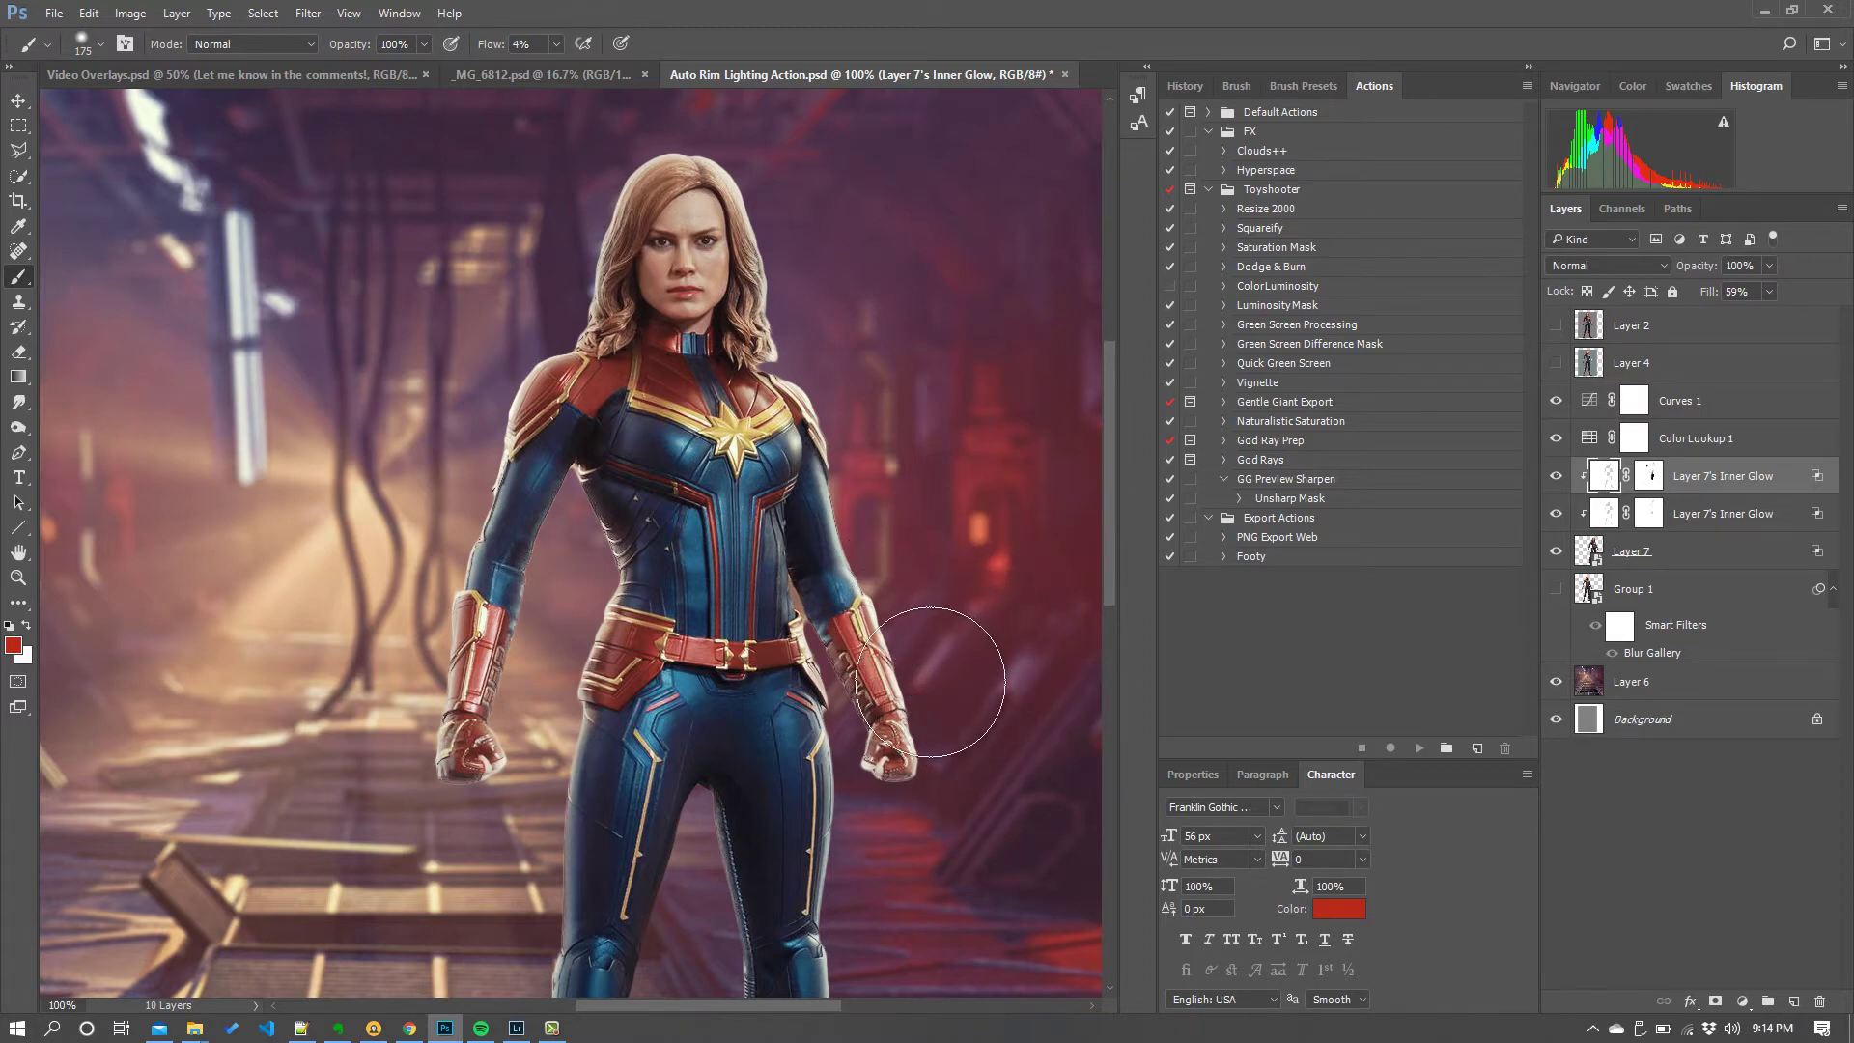
pyautogui.moveTo(930, 682)
pyautogui.mouseDown()
pyautogui.moveTo(893, 521)
pyautogui.moveTo(928, 629)
pyautogui.moveTo(850, 458)
pyautogui.moveTo(898, 561)
pyautogui.moveTo(875, 404)
pyautogui.moveTo(931, 559)
pyautogui.moveTo(923, 598)
pyautogui.moveTo(961, 671)
pyautogui.moveTo(931, 585)
pyautogui.moveTo(1000, 743)
pyautogui.moveTo(968, 766)
pyautogui.moveTo(973, 706)
pyautogui.moveTo(963, 815)
pyautogui.moveTo(985, 720)
pyautogui.moveTo(923, 537)
pyautogui.moveTo(960, 588)
pyautogui.moveTo(864, 370)
pyautogui.moveTo(882, 411)
pyautogui.moveTo(852, 378)
pyautogui.moveTo(832, 256)
pyautogui.moveTo(829, 364)
pyautogui.moveTo(830, 325)
pyautogui.moveTo(875, 391)
pyautogui.moveTo(870, 428)
pyautogui.moveTo(926, 561)
pyautogui.moveTo(869, 420)
pyautogui.moveTo(879, 470)
pyautogui.moveTo(942, 598)
pyautogui.moveTo(881, 420)
pyautogui.moveTo(829, 354)
pyautogui.moveTo(838, 393)
pyautogui.moveTo(833, 269)
pyautogui.moveTo(820, 352)
pyautogui.moveTo(837, 330)
pyautogui.moveTo(801, 176)
pyautogui.moveTo(832, 269)
pyautogui.moveTo(799, 335)
pyautogui.moveTo(795, 223)
pyautogui.moveTo(829, 275)
pyautogui.moveTo(819, 351)
pyautogui.moveTo(789, 231)
pyautogui.moveTo(814, 190)
pyautogui.moveTo(856, 409)
pyautogui.moveTo(926, 473)
pyautogui.moveTo(890, 447)
pyautogui.moveTo(944, 535)
pyautogui.moveTo(912, 610)
pyautogui.moveTo(958, 657)
pyautogui.moveTo(912, 571)
pyautogui.moveTo(924, 474)
pyautogui.moveTo(960, 663)
pyautogui.moveTo(912, 657)
pyautogui.moveTo(934, 728)
pyautogui.moveTo(927, 530)
pyautogui.moveTo(877, 547)
pyautogui.moveTo(902, 559)
pyautogui.moveTo(860, 424)
pyautogui.moveTo(795, 322)
pyautogui.moveTo(784, 205)
pyautogui.moveTo(753, 160)
pyautogui.moveTo(867, 350)
pyautogui.mouseUp()
# With a 90 brush, paint sampled beige rim light along the left shoulder, arm and leg, and red along the right leg.
pyautogui.press('[')
pyautogui.press('[')
pyautogui.press('[')
pyautogui.press('[')
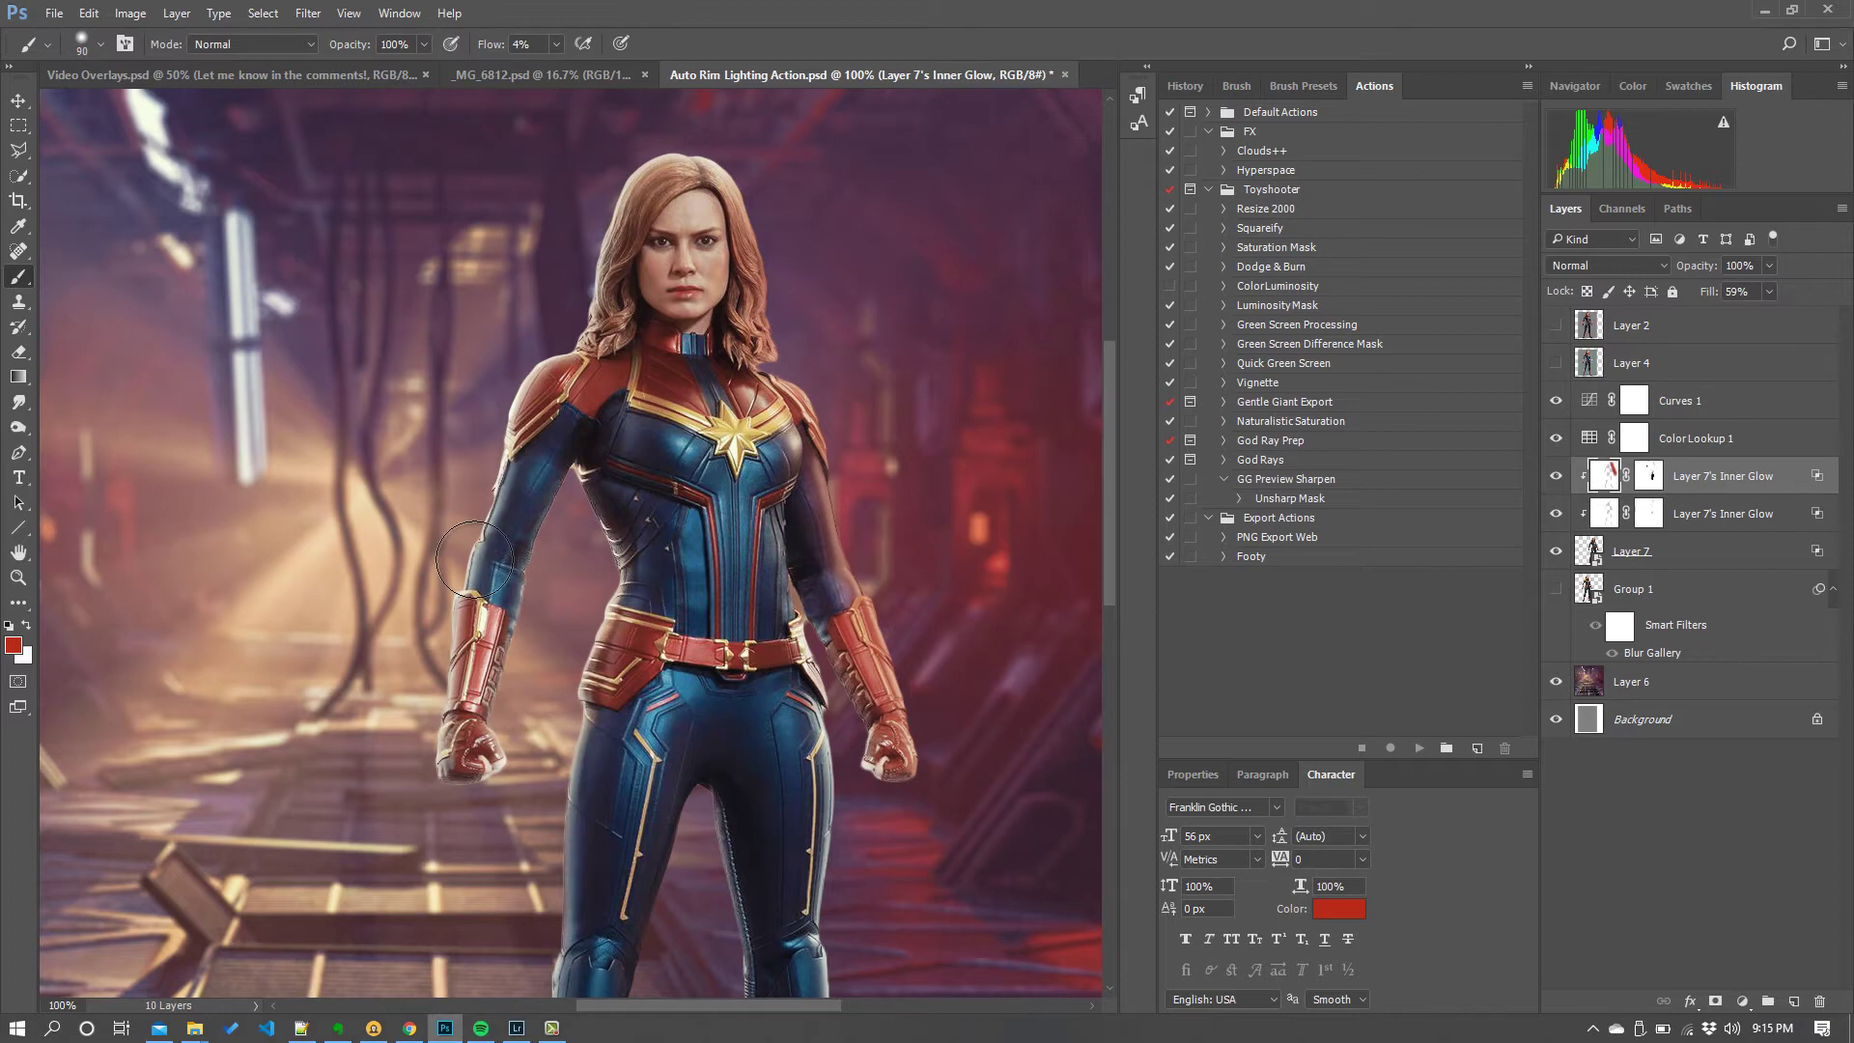
pyautogui.keyDown('alt'); pyautogui.click(355, 503); pyautogui.keyUp('alt')
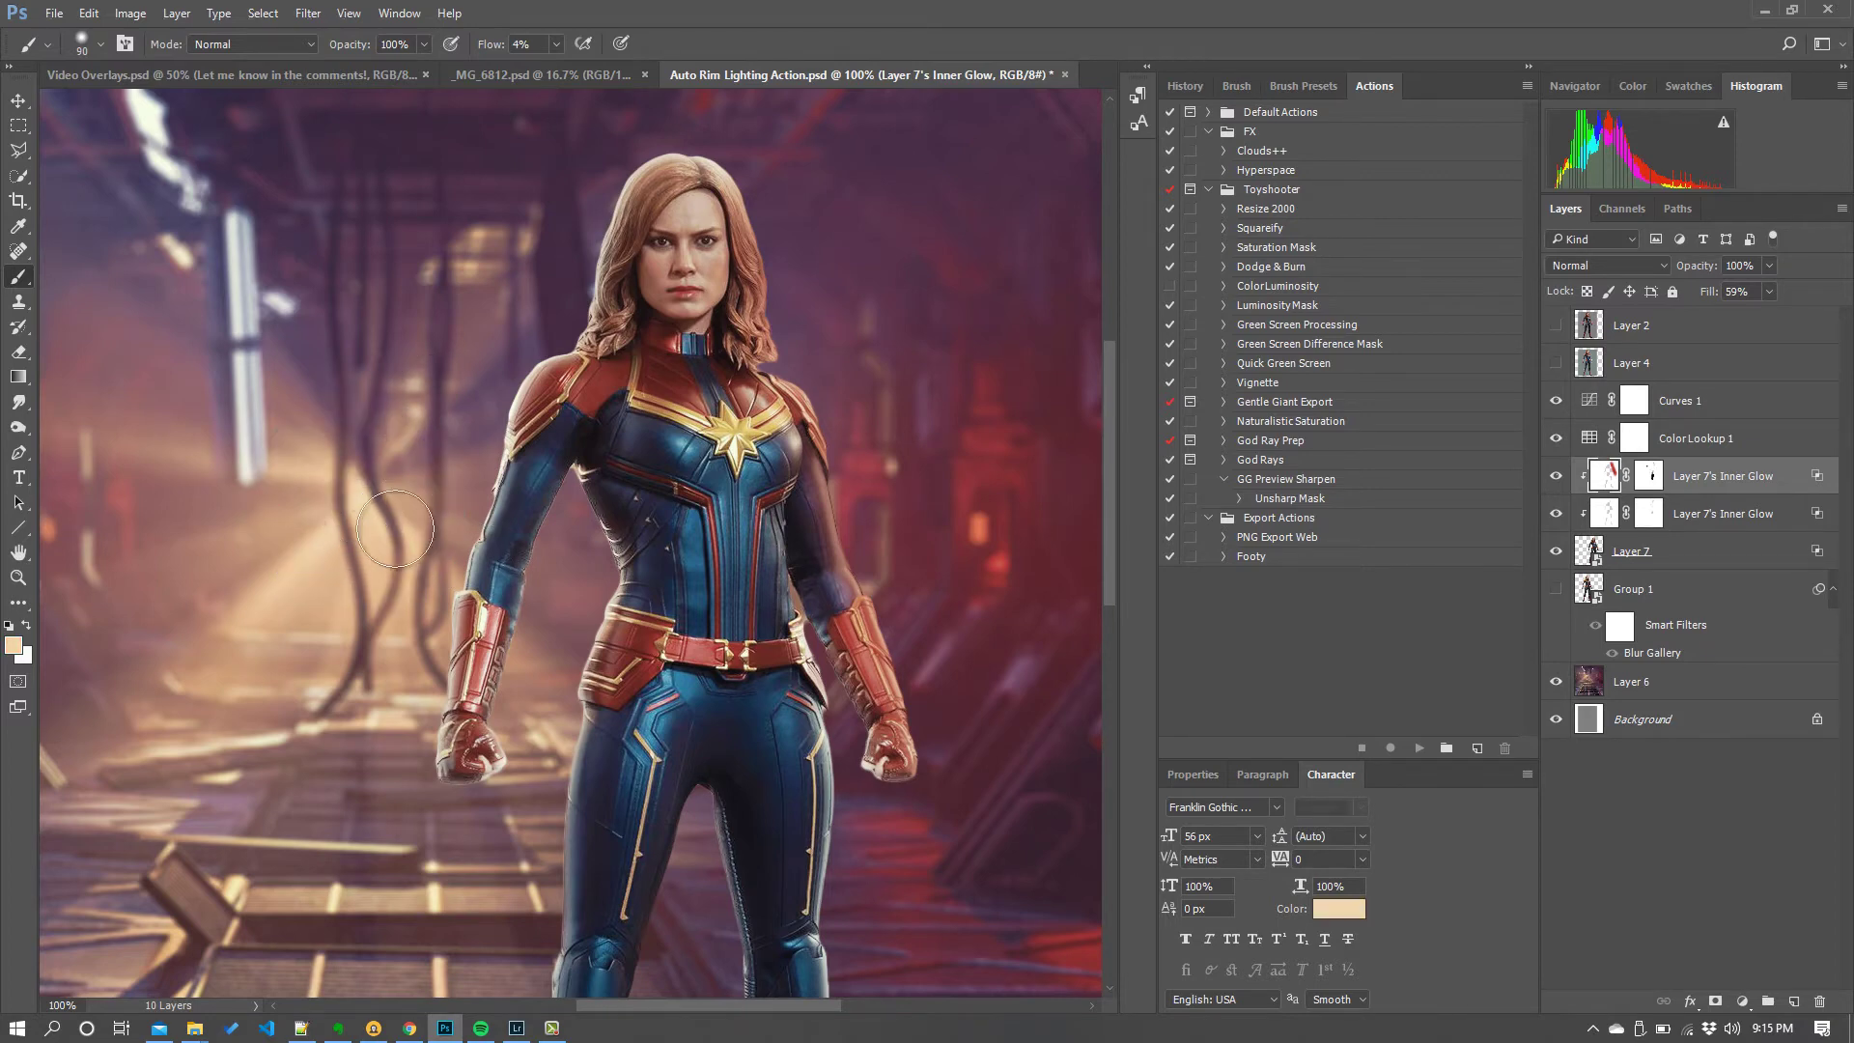
pyautogui.moveTo(413, 461)
pyautogui.mouseDown()
pyautogui.moveTo(459, 384)
pyautogui.moveTo(434, 472)
pyautogui.moveTo(501, 396)
pyautogui.moveTo(439, 501)
pyautogui.moveTo(521, 368)
pyautogui.moveTo(485, 469)
pyautogui.moveTo(431, 515)
pyautogui.moveTo(468, 541)
pyautogui.moveTo(475, 473)
pyautogui.mouseUp()
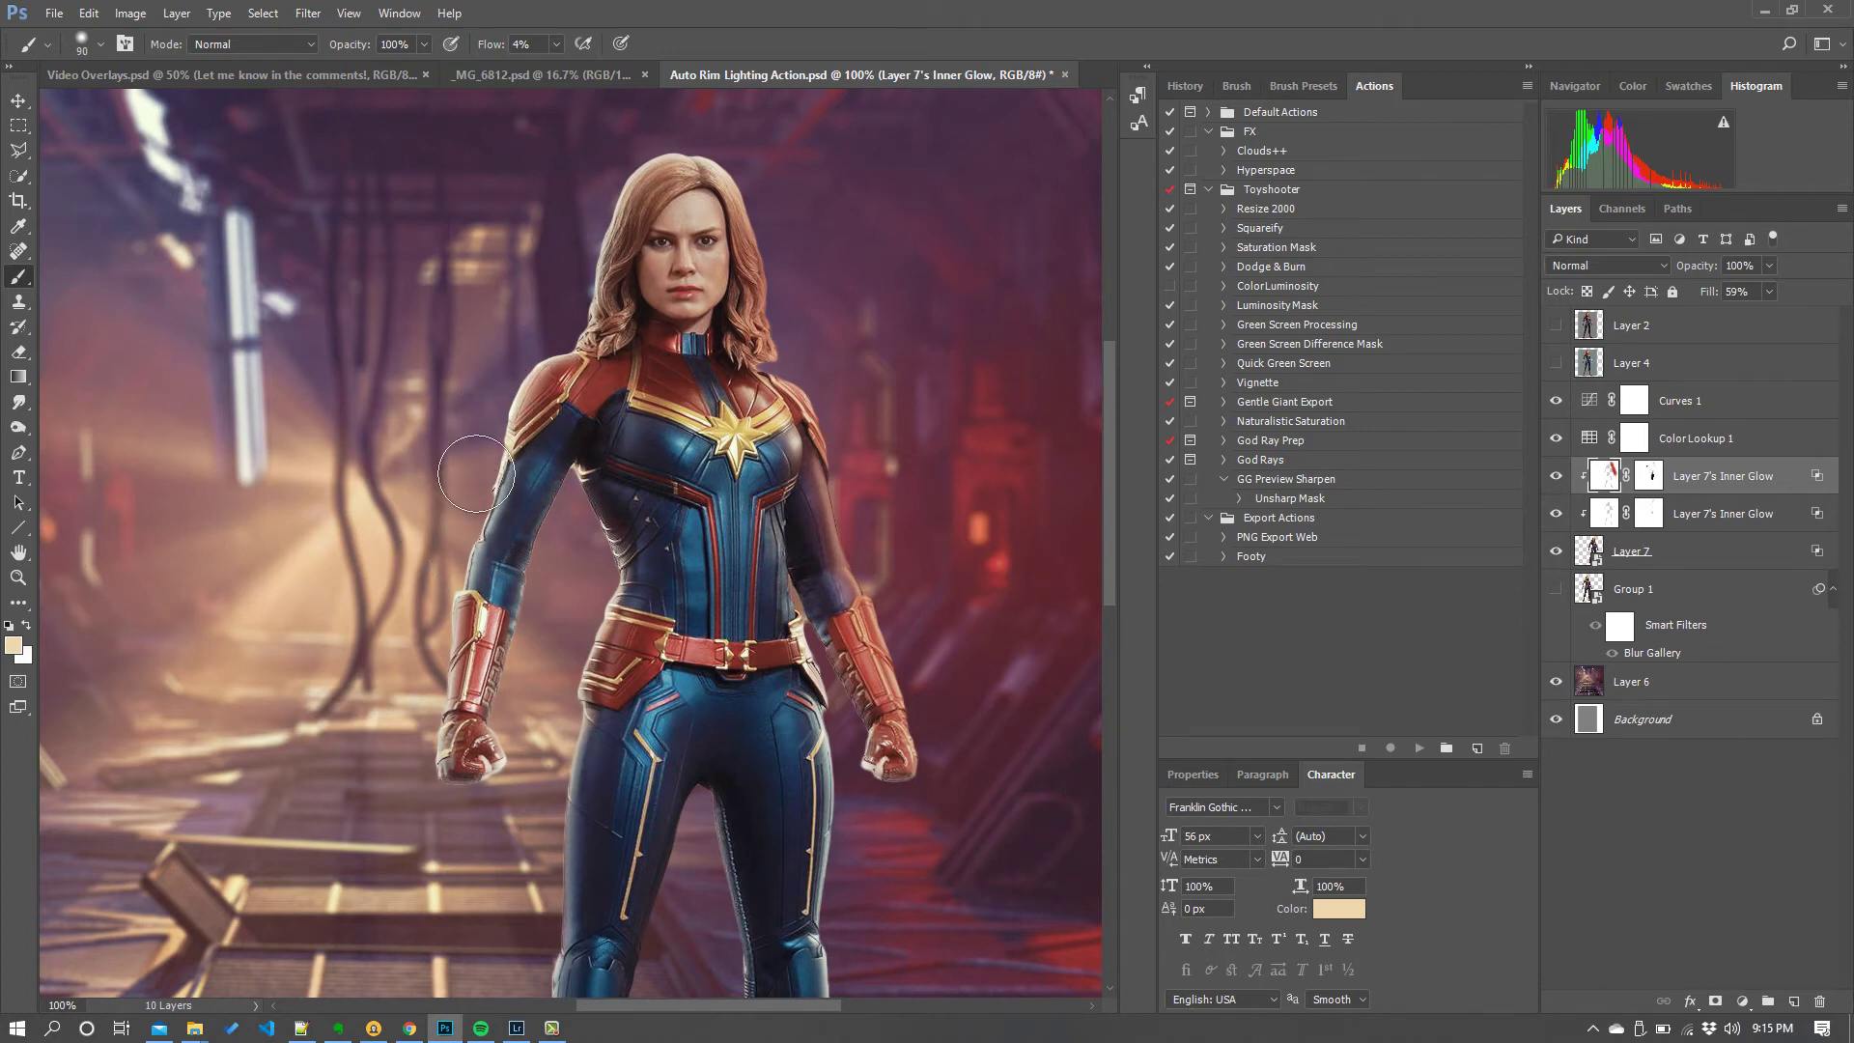
pyautogui.moveTo(443, 683)
pyautogui.mouseDown()
pyautogui.moveTo(417, 618)
pyautogui.moveTo(429, 589)
pyautogui.moveTo(436, 745)
pyautogui.moveTo(493, 460)
pyautogui.moveTo(462, 455)
pyautogui.moveTo(469, 568)
pyautogui.moveTo(535, 399)
pyautogui.moveTo(478, 460)
pyautogui.moveTo(445, 547)
pyautogui.moveTo(493, 357)
pyautogui.moveTo(573, 287)
pyautogui.moveTo(577, 332)
pyautogui.moveTo(554, 316)
pyautogui.moveTo(582, 229)
pyautogui.moveTo(559, 338)
pyautogui.mouseUp()
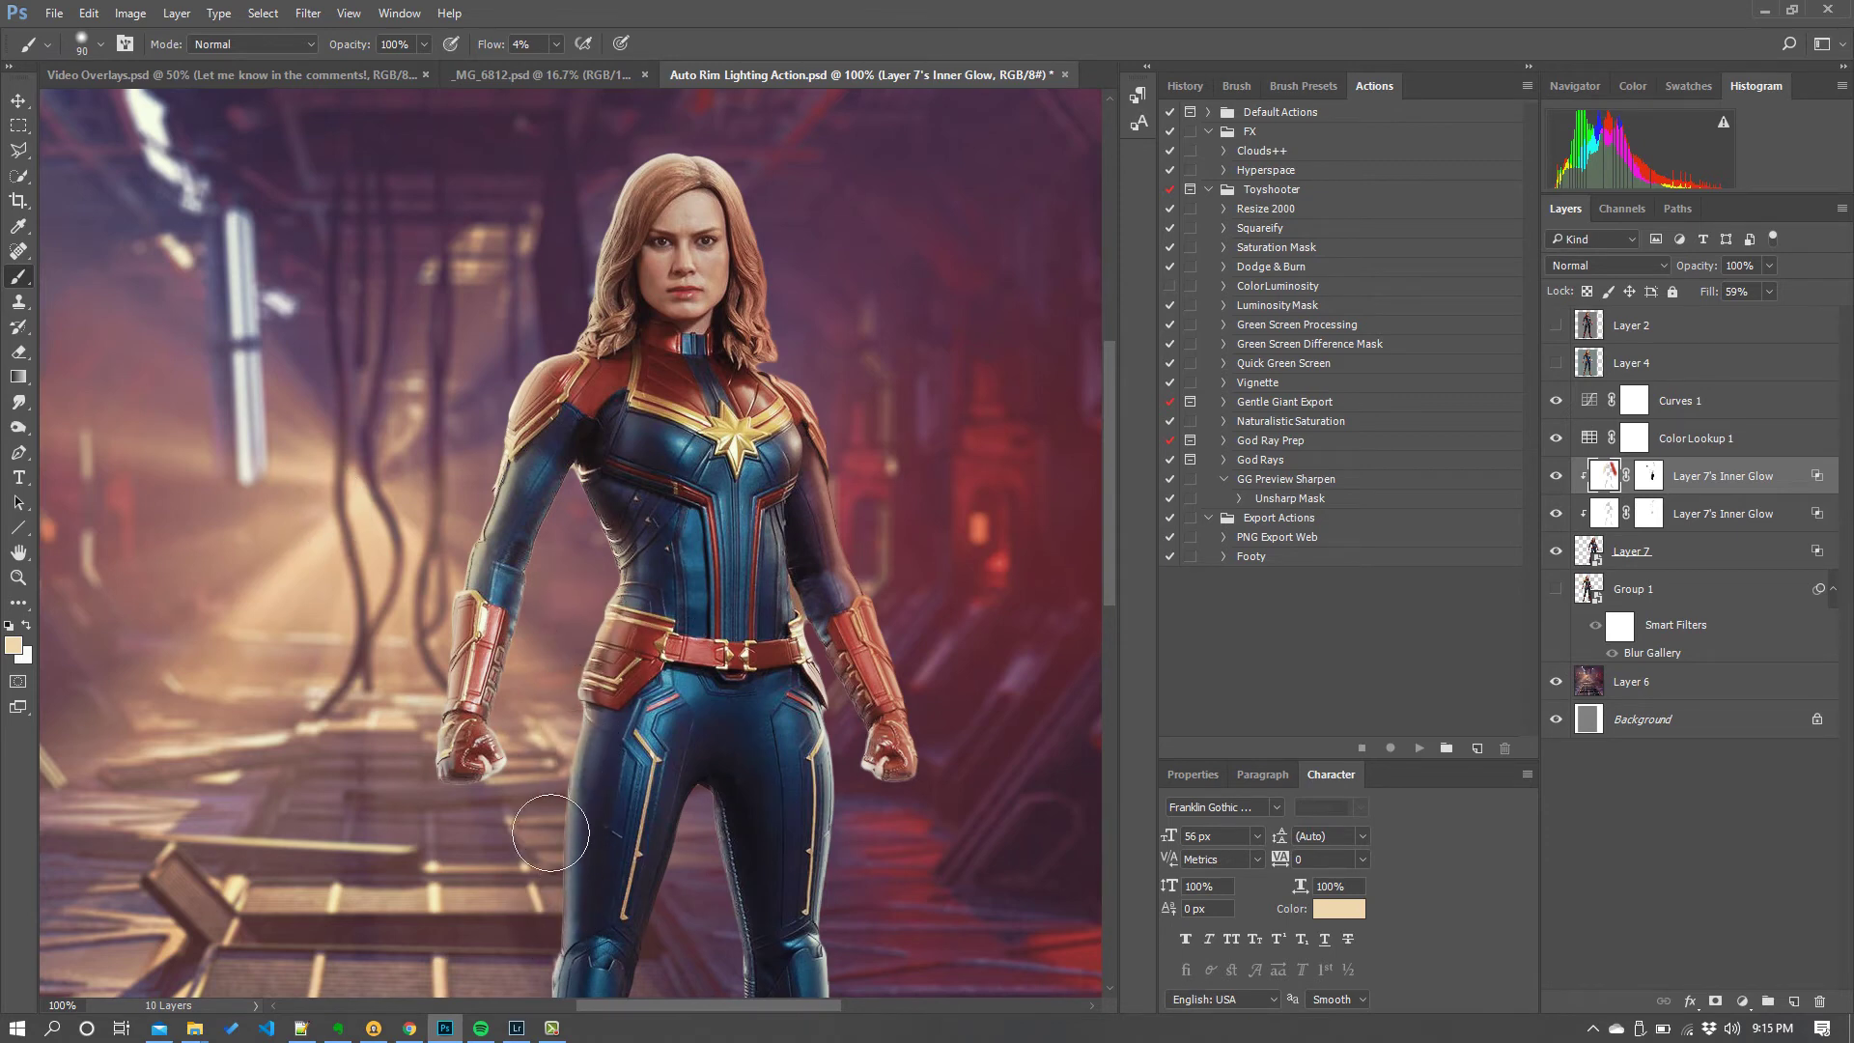
pyautogui.moveTo(550, 832)
pyautogui.mouseDown()
pyautogui.moveTo(531, 1004)
pyautogui.moveTo(587, 685)
pyautogui.moveTo(559, 739)
pyautogui.moveTo(666, 851)
pyautogui.moveTo(734, 850)
pyautogui.moveTo(727, 929)
pyautogui.moveTo(720, 874)
pyautogui.moveTo(737, 902)
pyautogui.mouseUp()
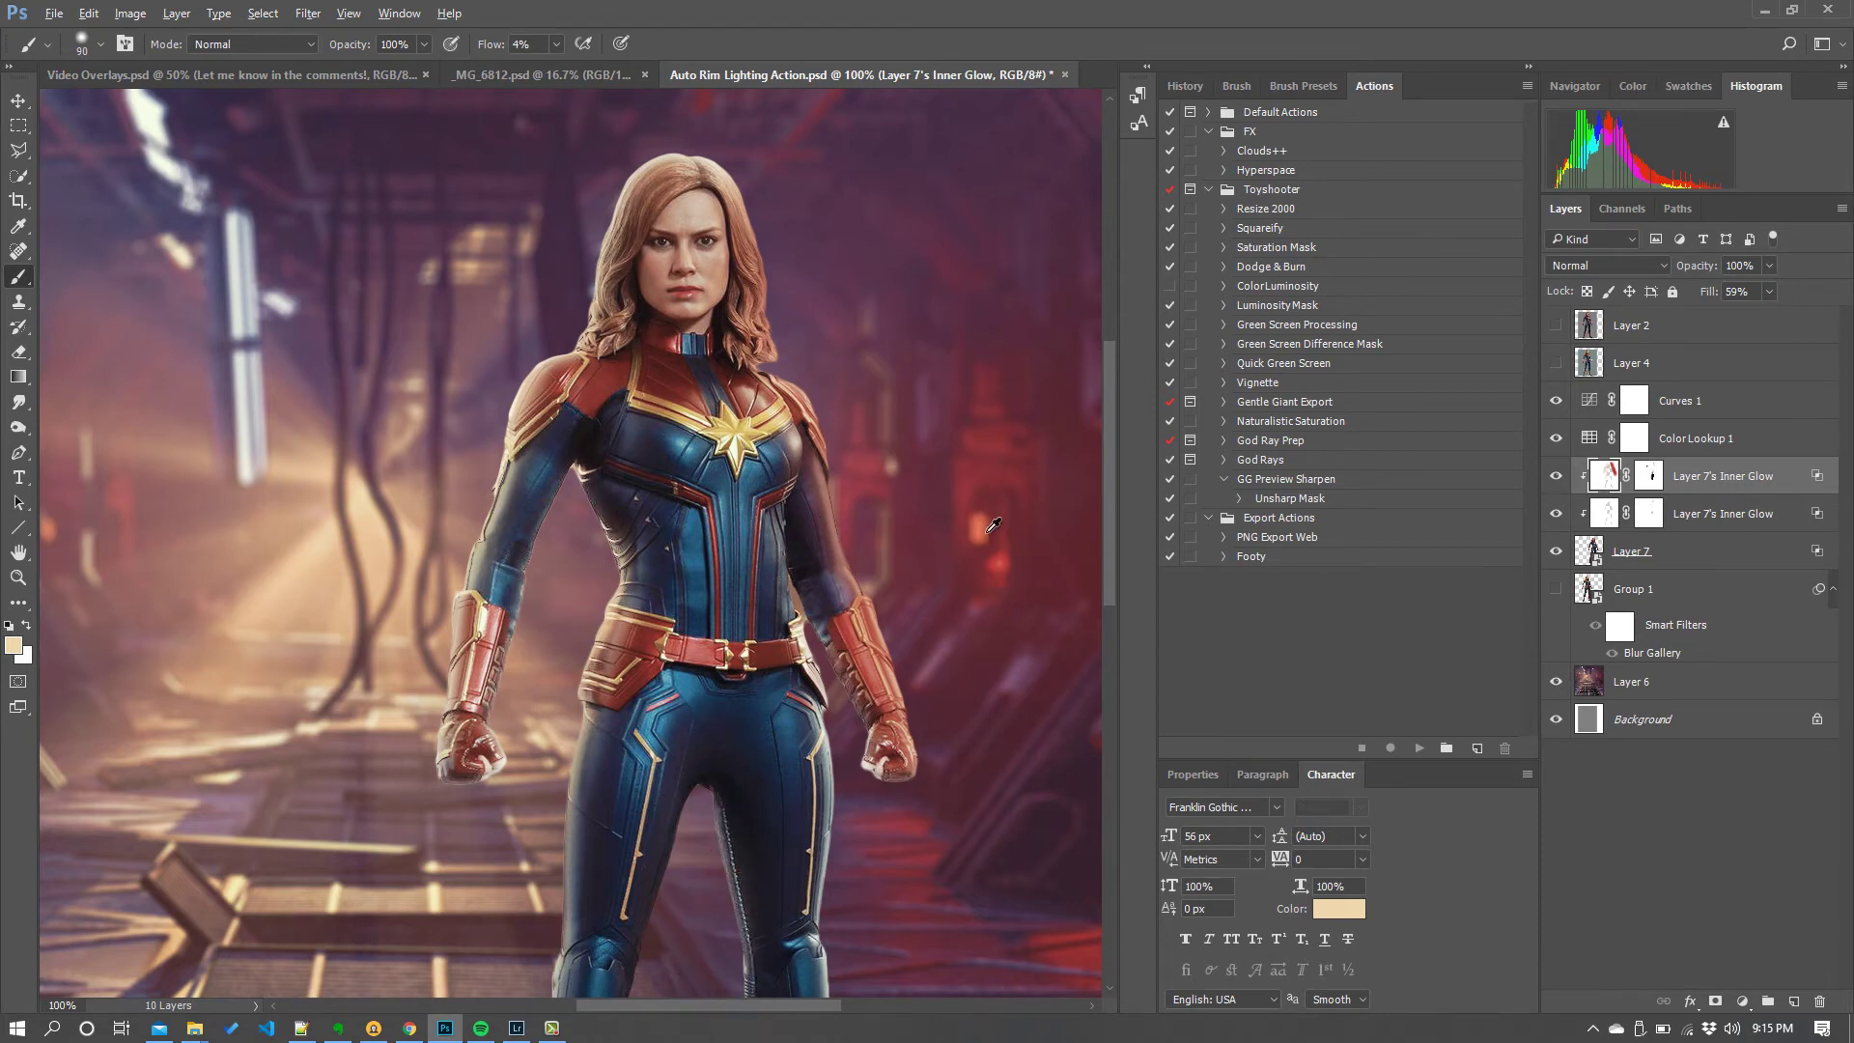
pyautogui.moveTo(849, 800)
pyautogui.mouseDown()
pyautogui.moveTo(853, 899)
pyautogui.moveTo(816, 1004)
pyautogui.moveTo(822, 833)
pyautogui.moveTo(814, 1005)
pyautogui.moveTo(829, 701)
pyautogui.moveTo(809, 641)
pyautogui.moveTo(846, 734)
pyautogui.moveTo(903, 802)
pyautogui.moveTo(826, 742)
pyautogui.moveTo(835, 971)
pyautogui.moveTo(849, 823)
pyautogui.moveTo(853, 850)
pyautogui.mouseUp()
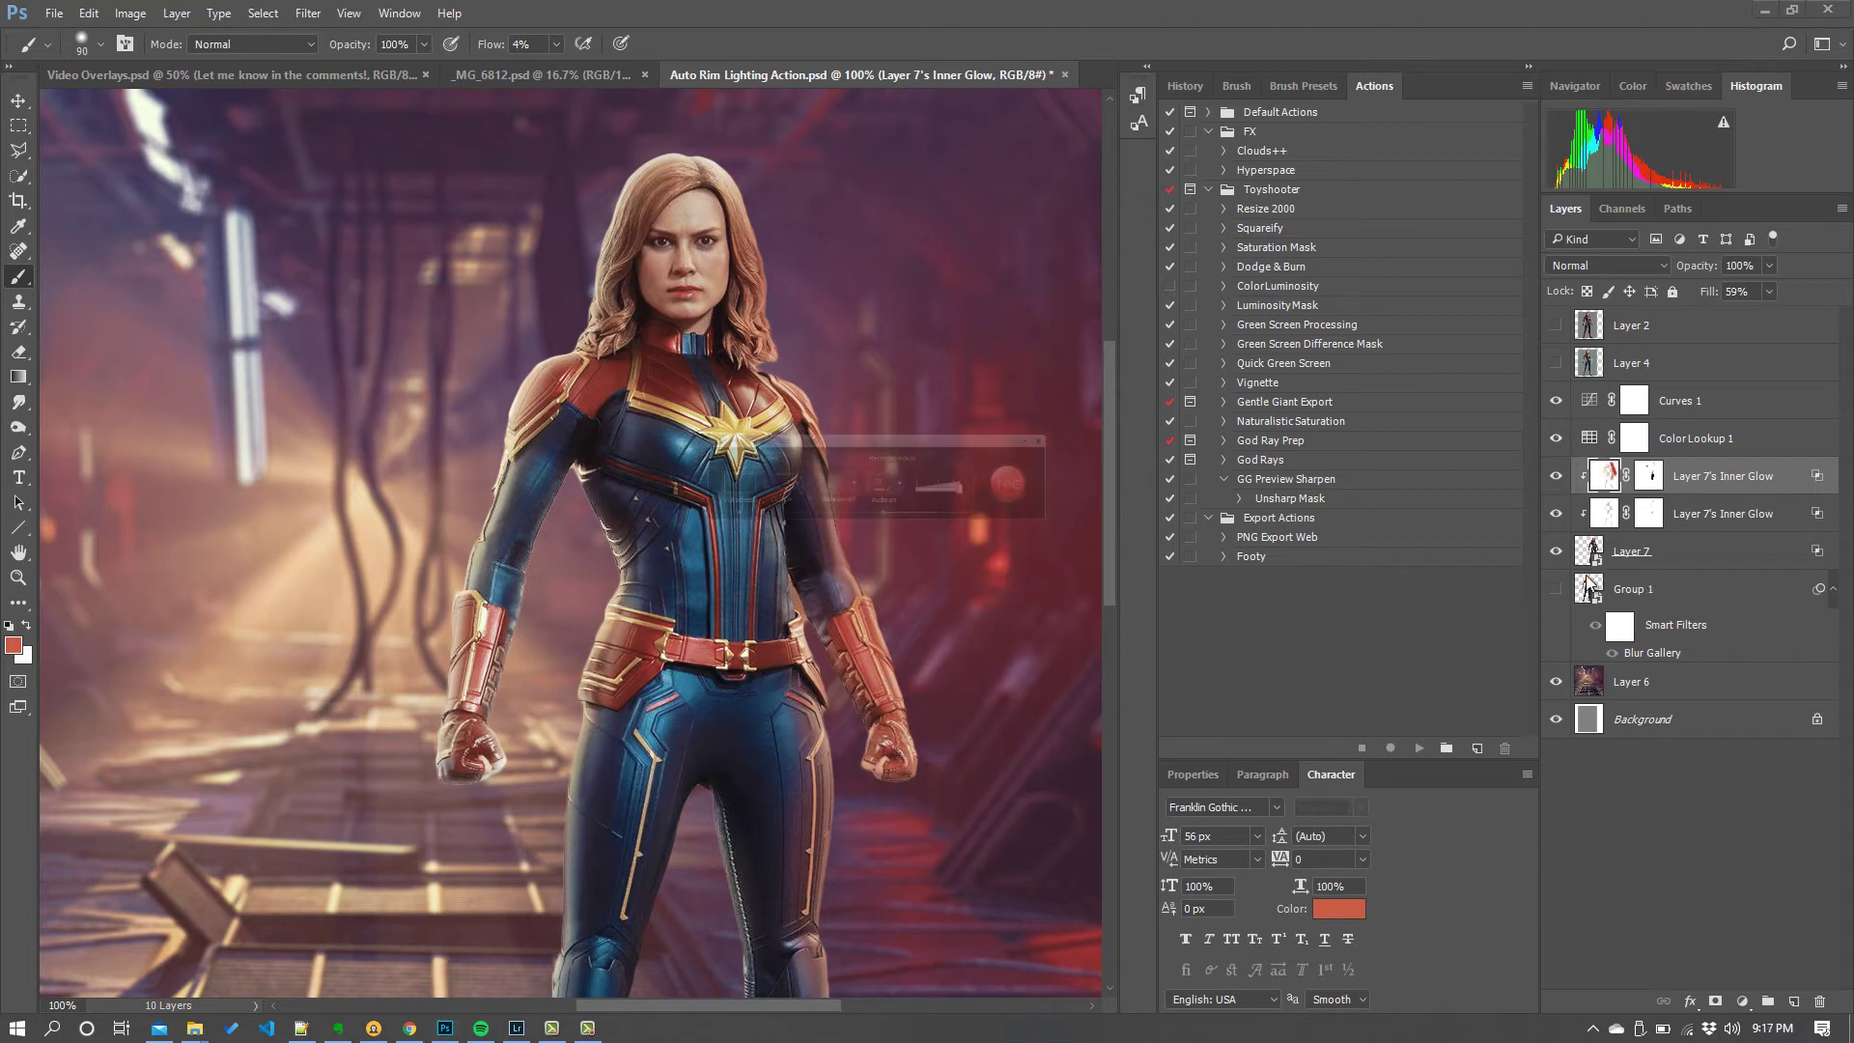
# Make Group 1's left figure visible again, switch to the Move tool, and close Blur Gallery without applying.
pyautogui.click(1556, 591)
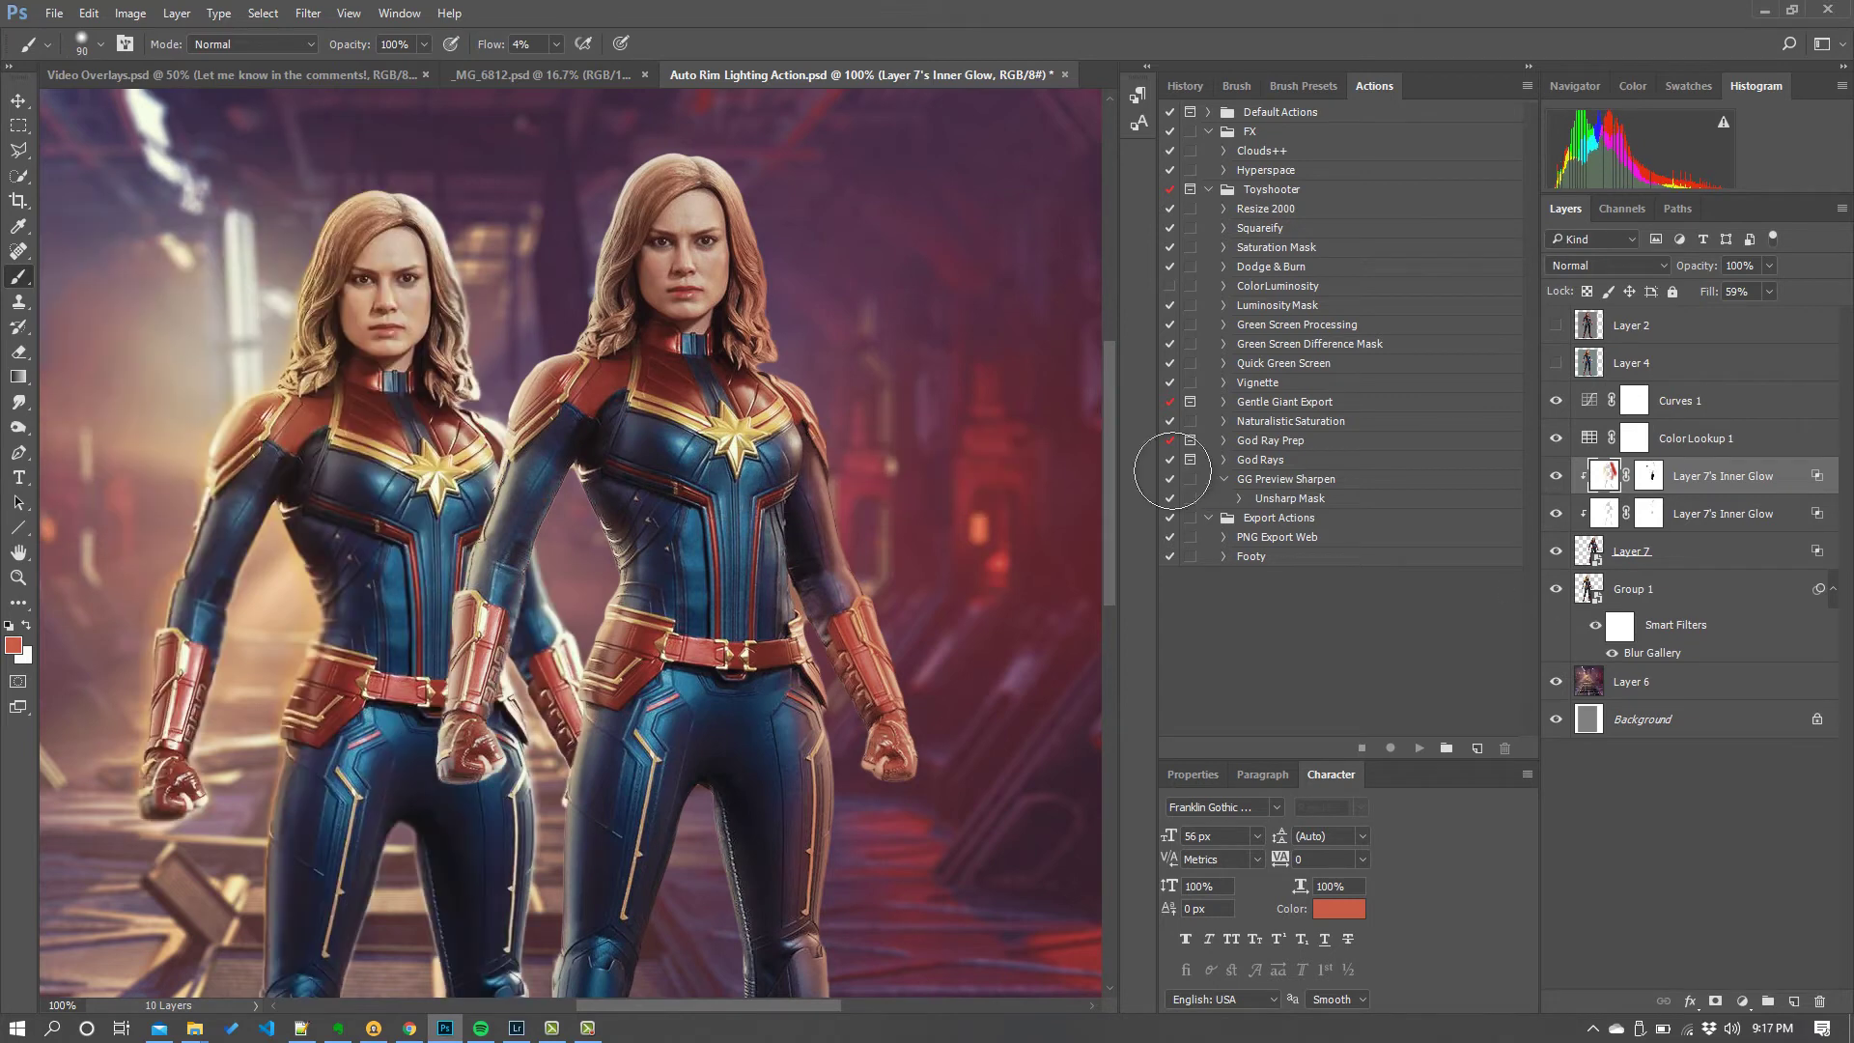
pyautogui.click(18, 100)
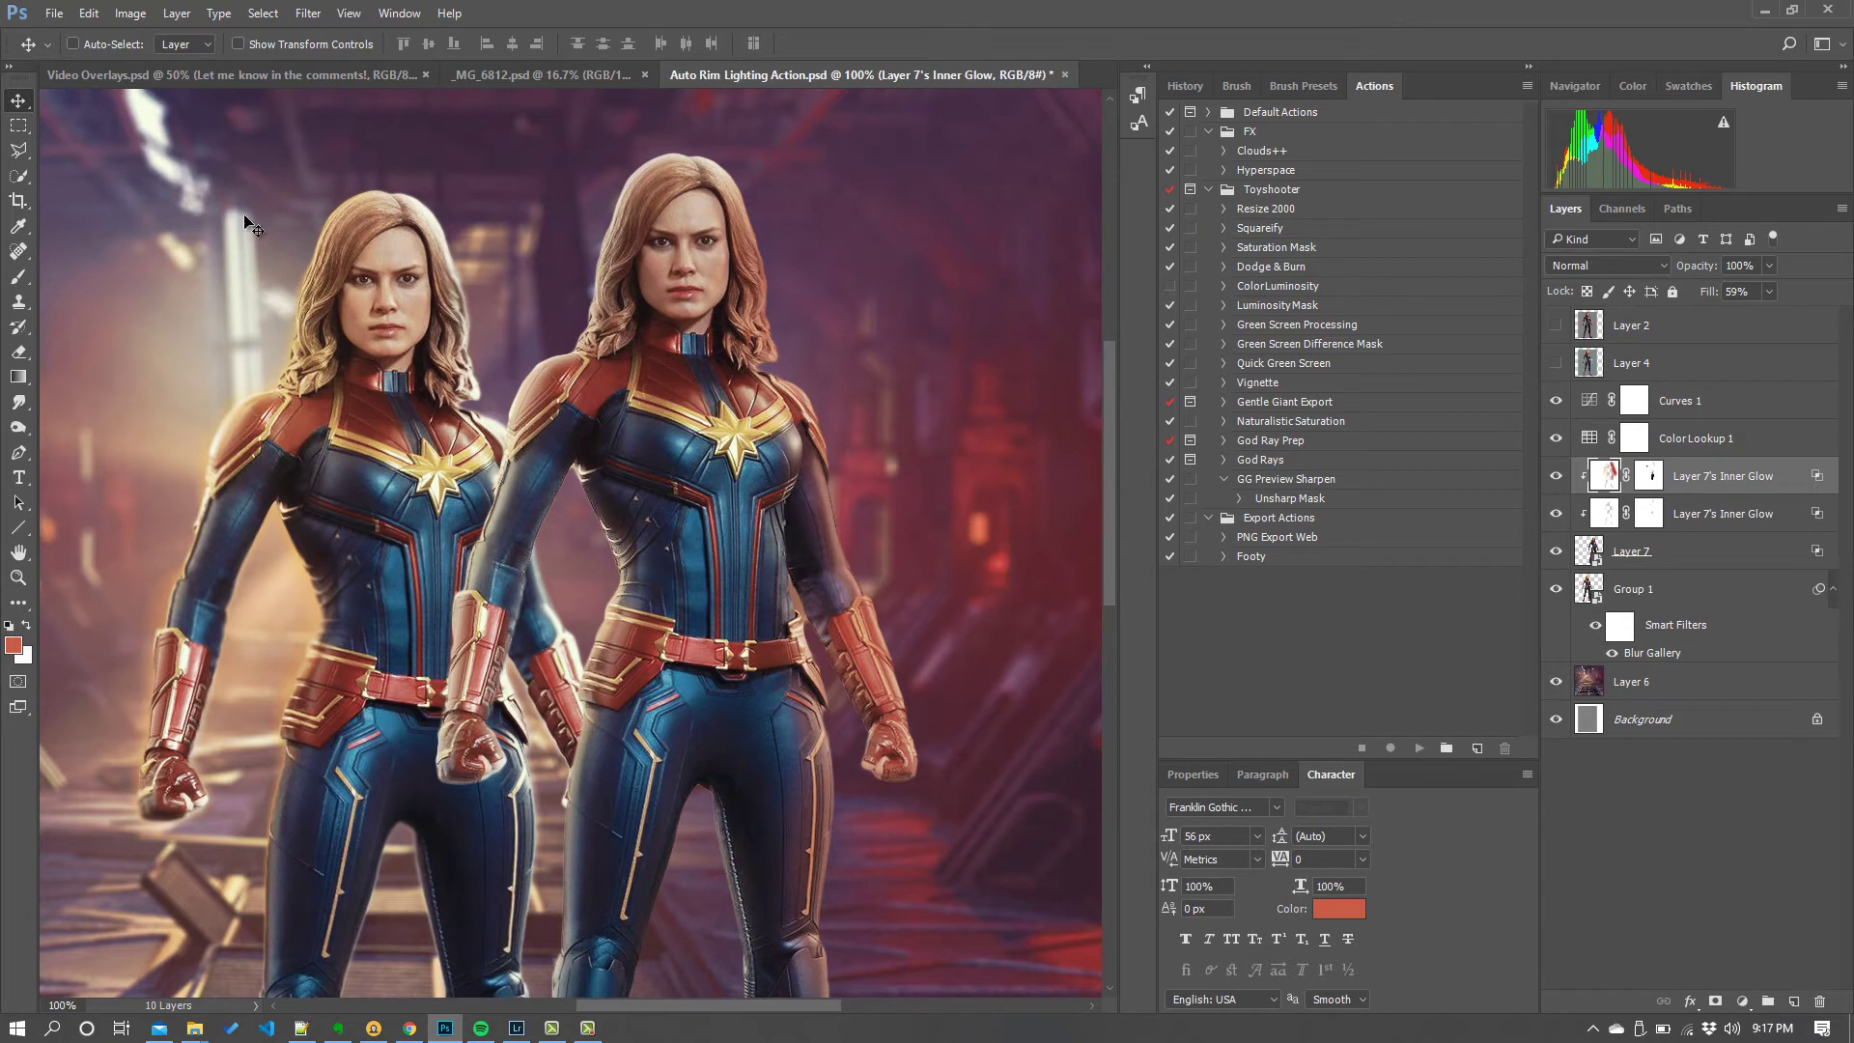
pyautogui.click(302, 21)
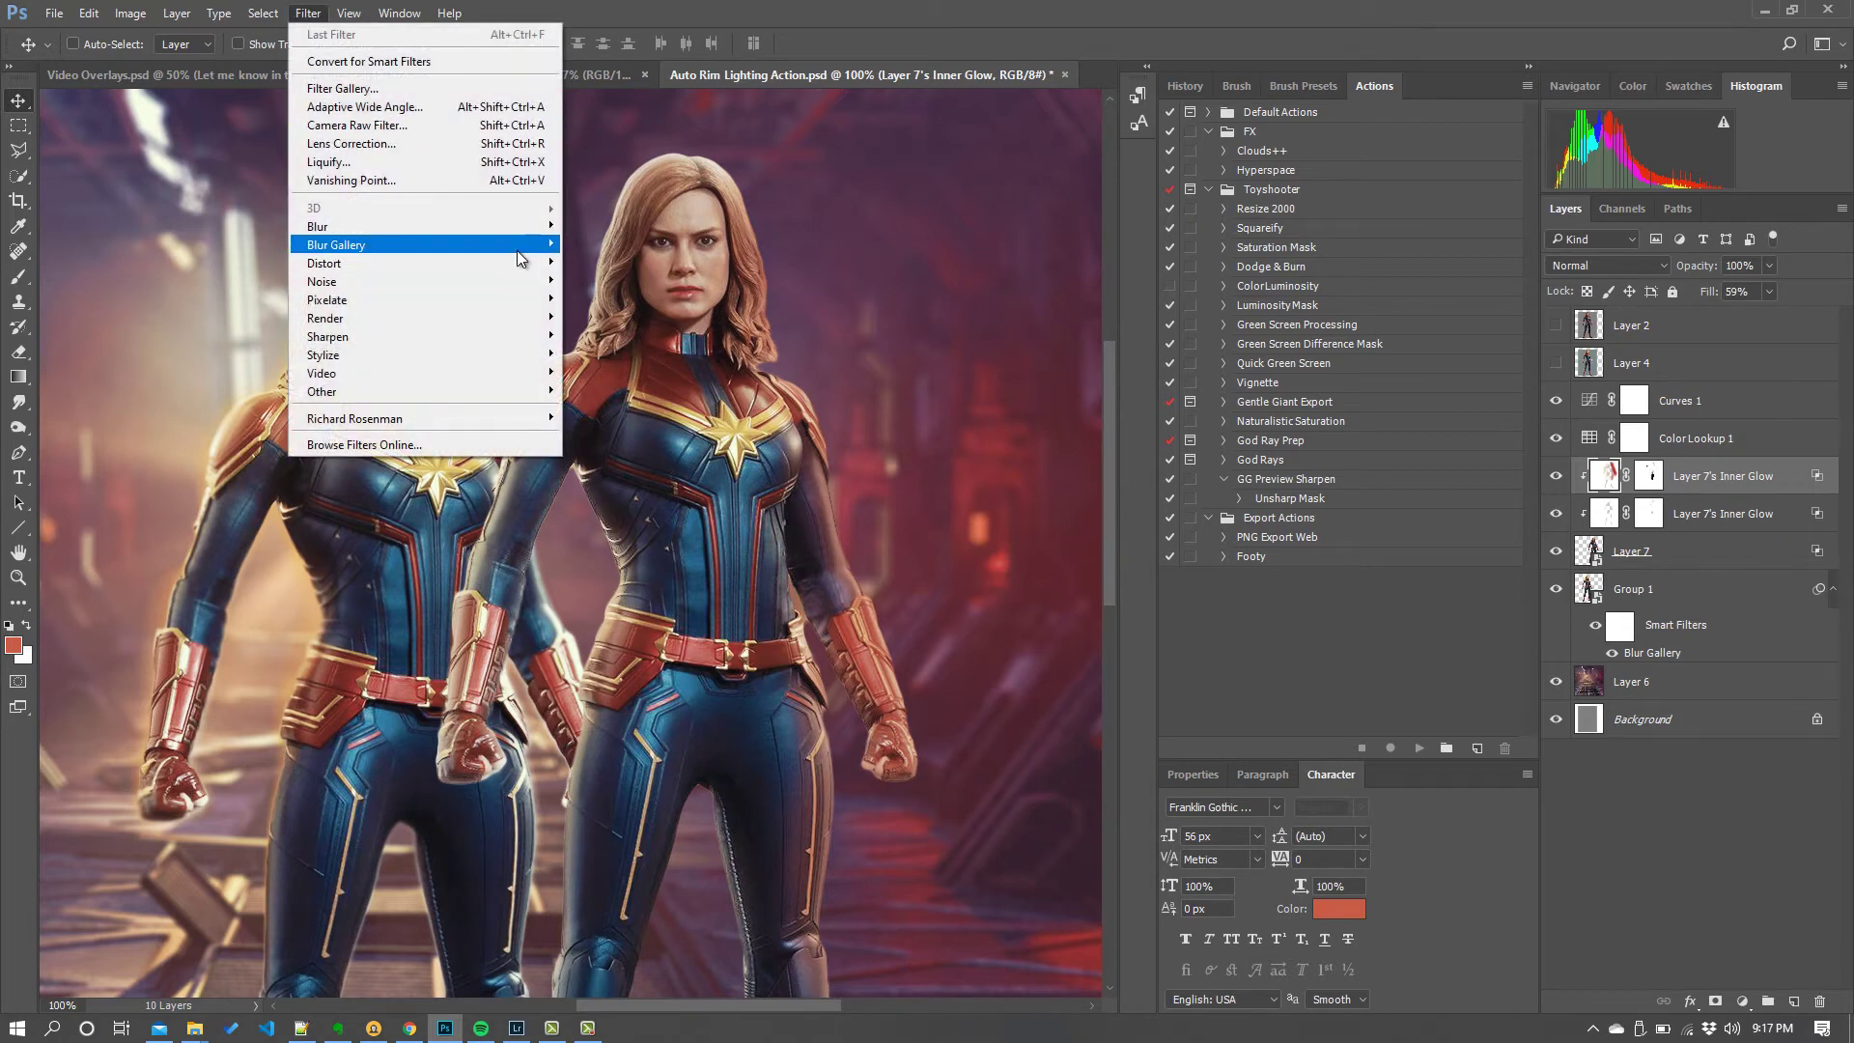
pyautogui.moveTo(518, 249)
pyautogui.click(435, 502)
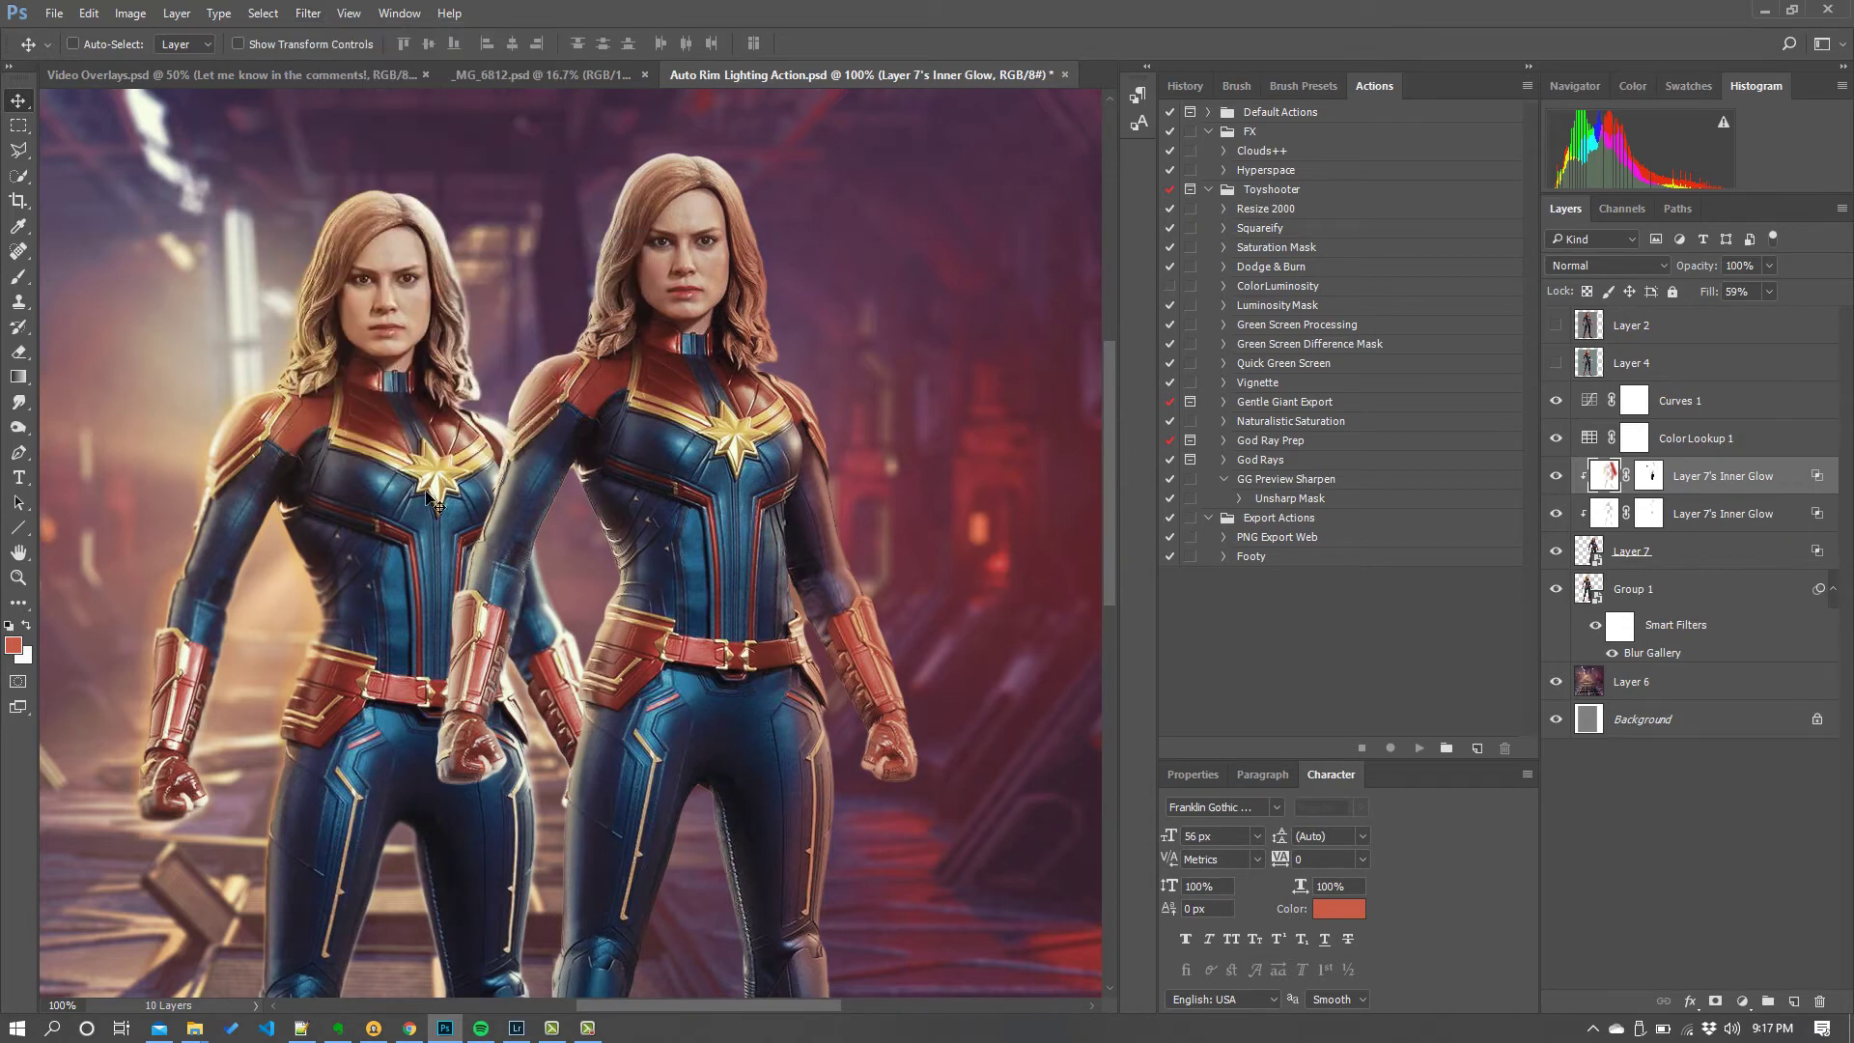
# Select Layer 7 with its glow layers, toggling each glow layer off and on to compare.
pyautogui.keyDown('shift'); pyautogui.click(1719, 549); pyautogui.keyUp('shift')
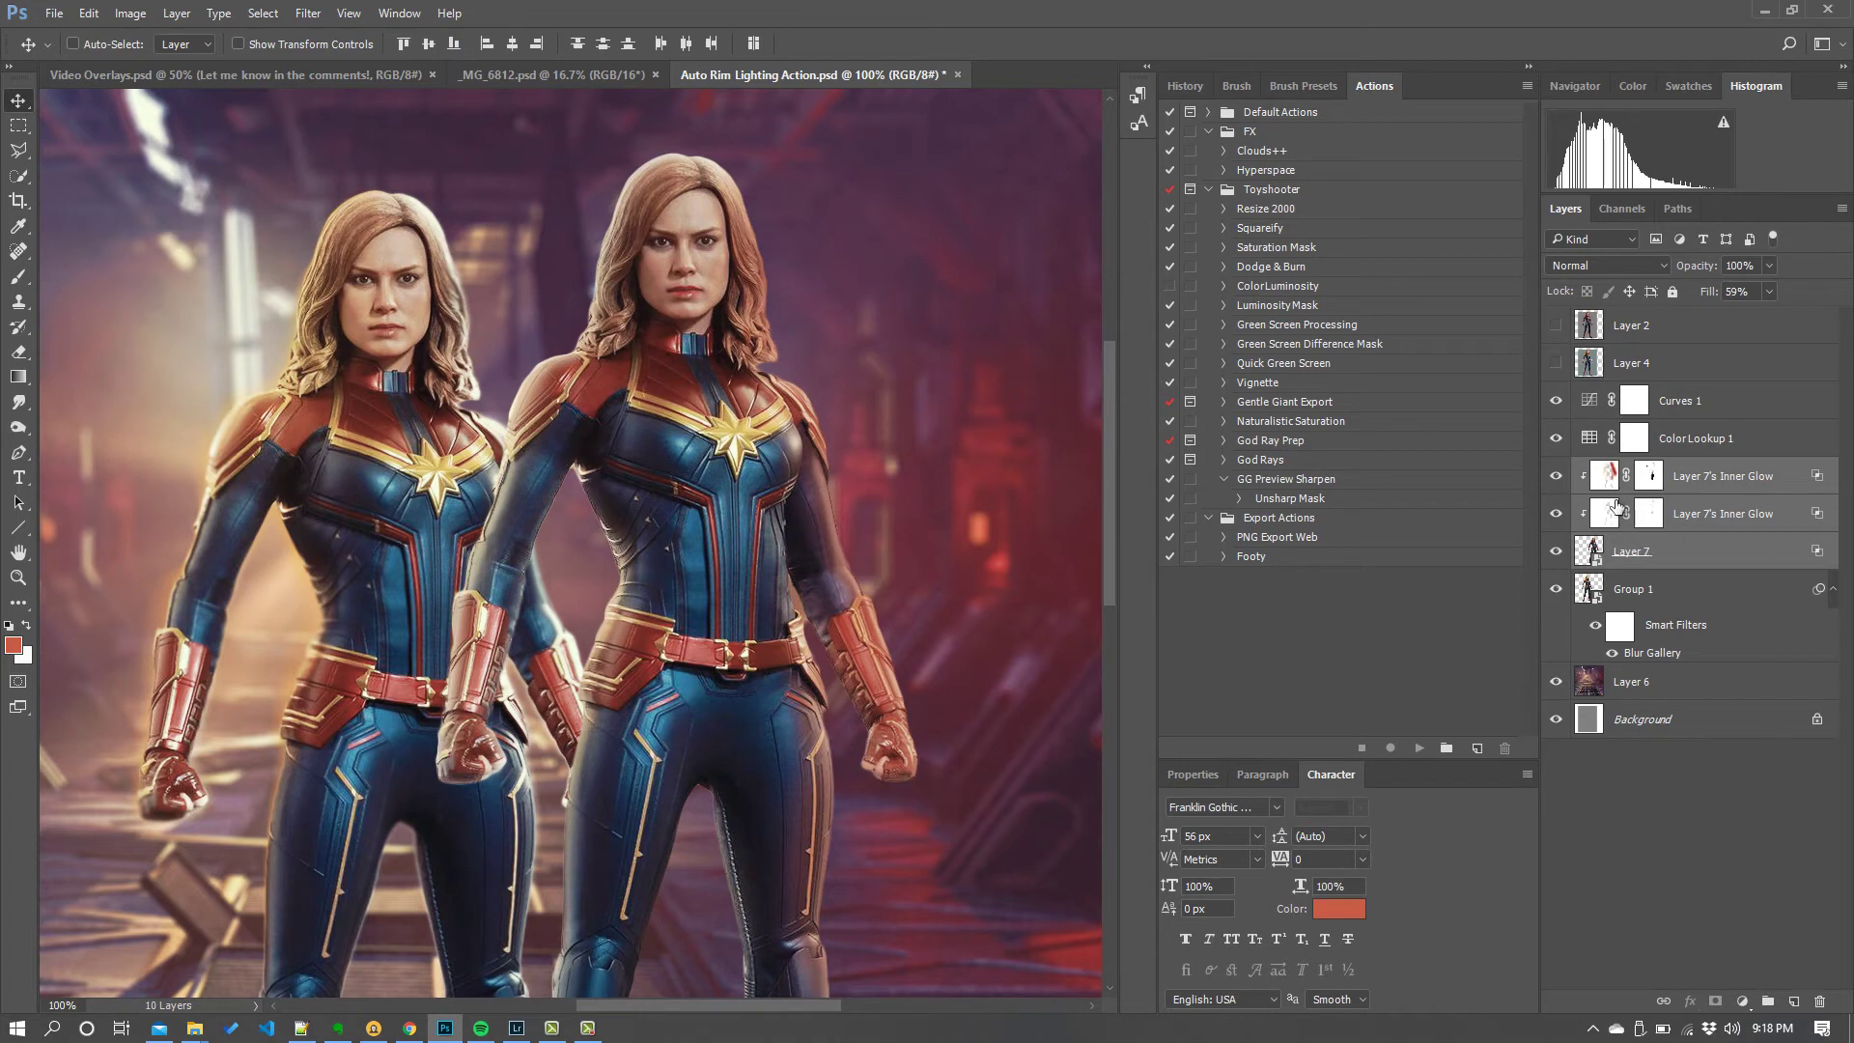
pyautogui.click(1555, 476)
pyautogui.click(1556, 476)
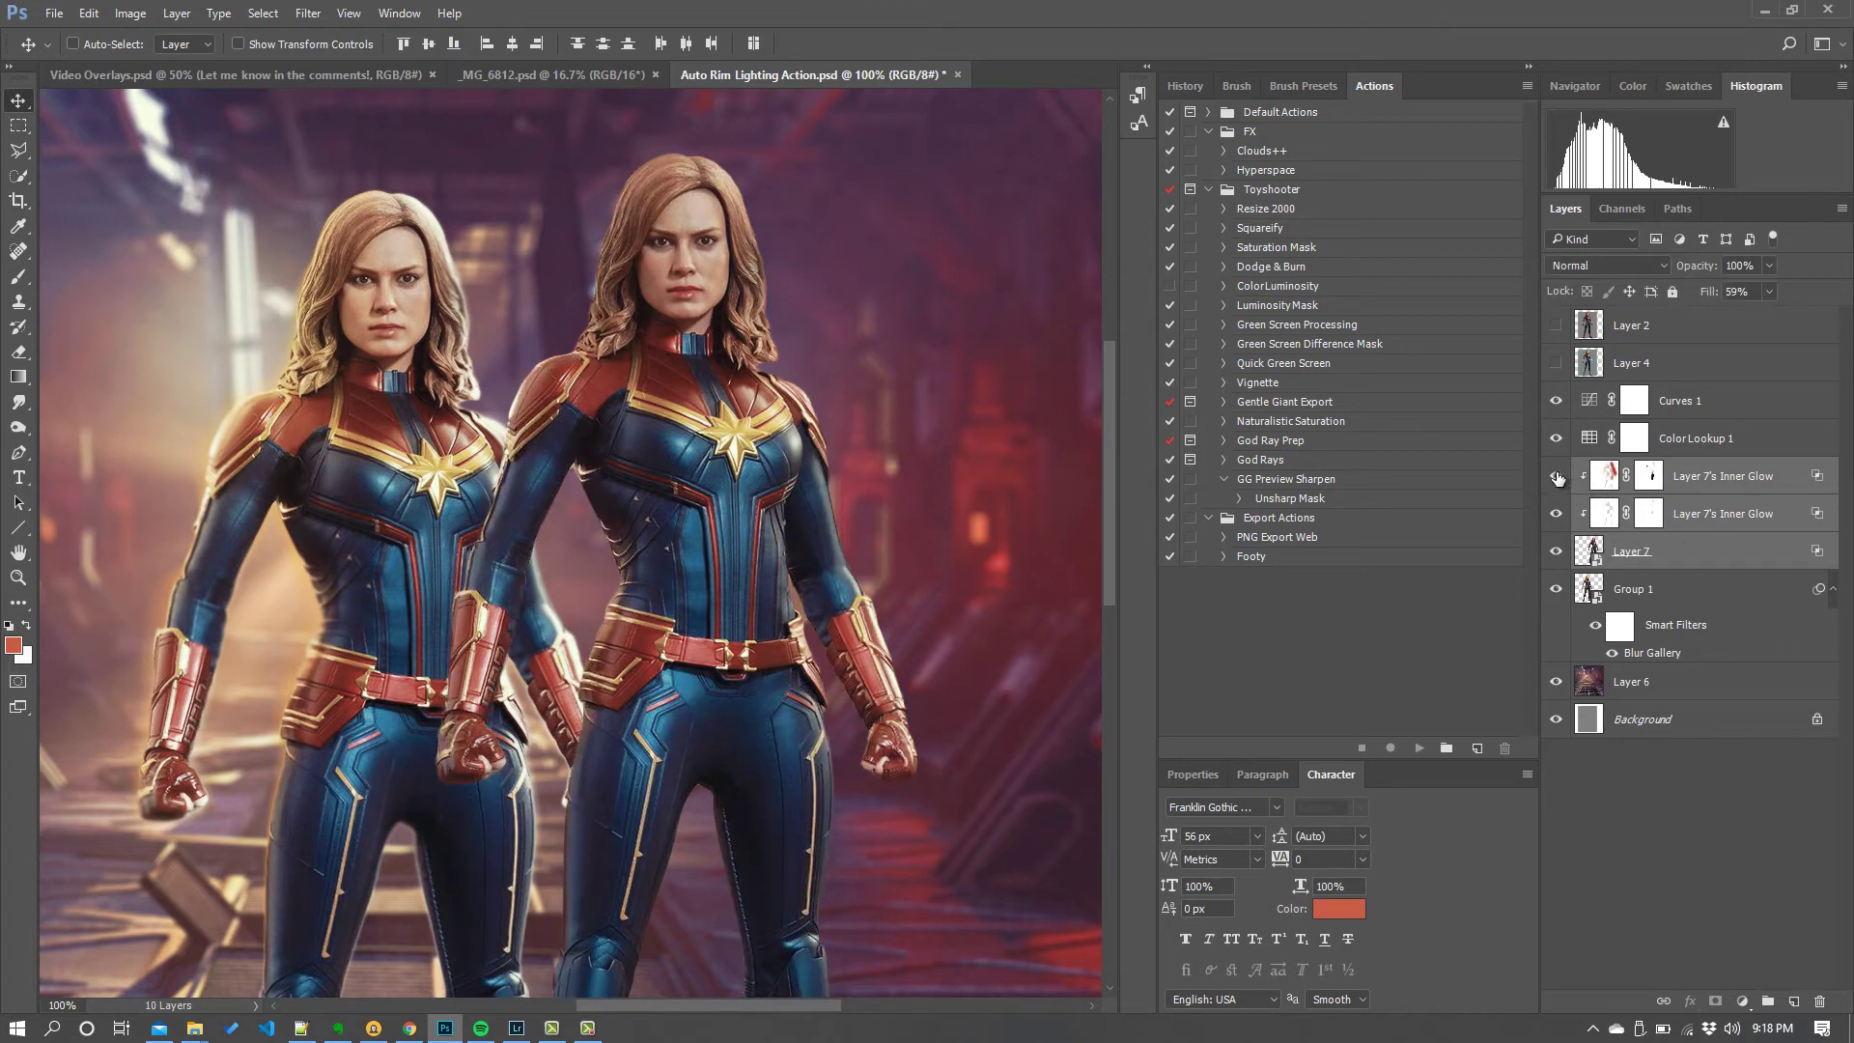
pyautogui.click(1556, 513)
pyautogui.click(1556, 514)
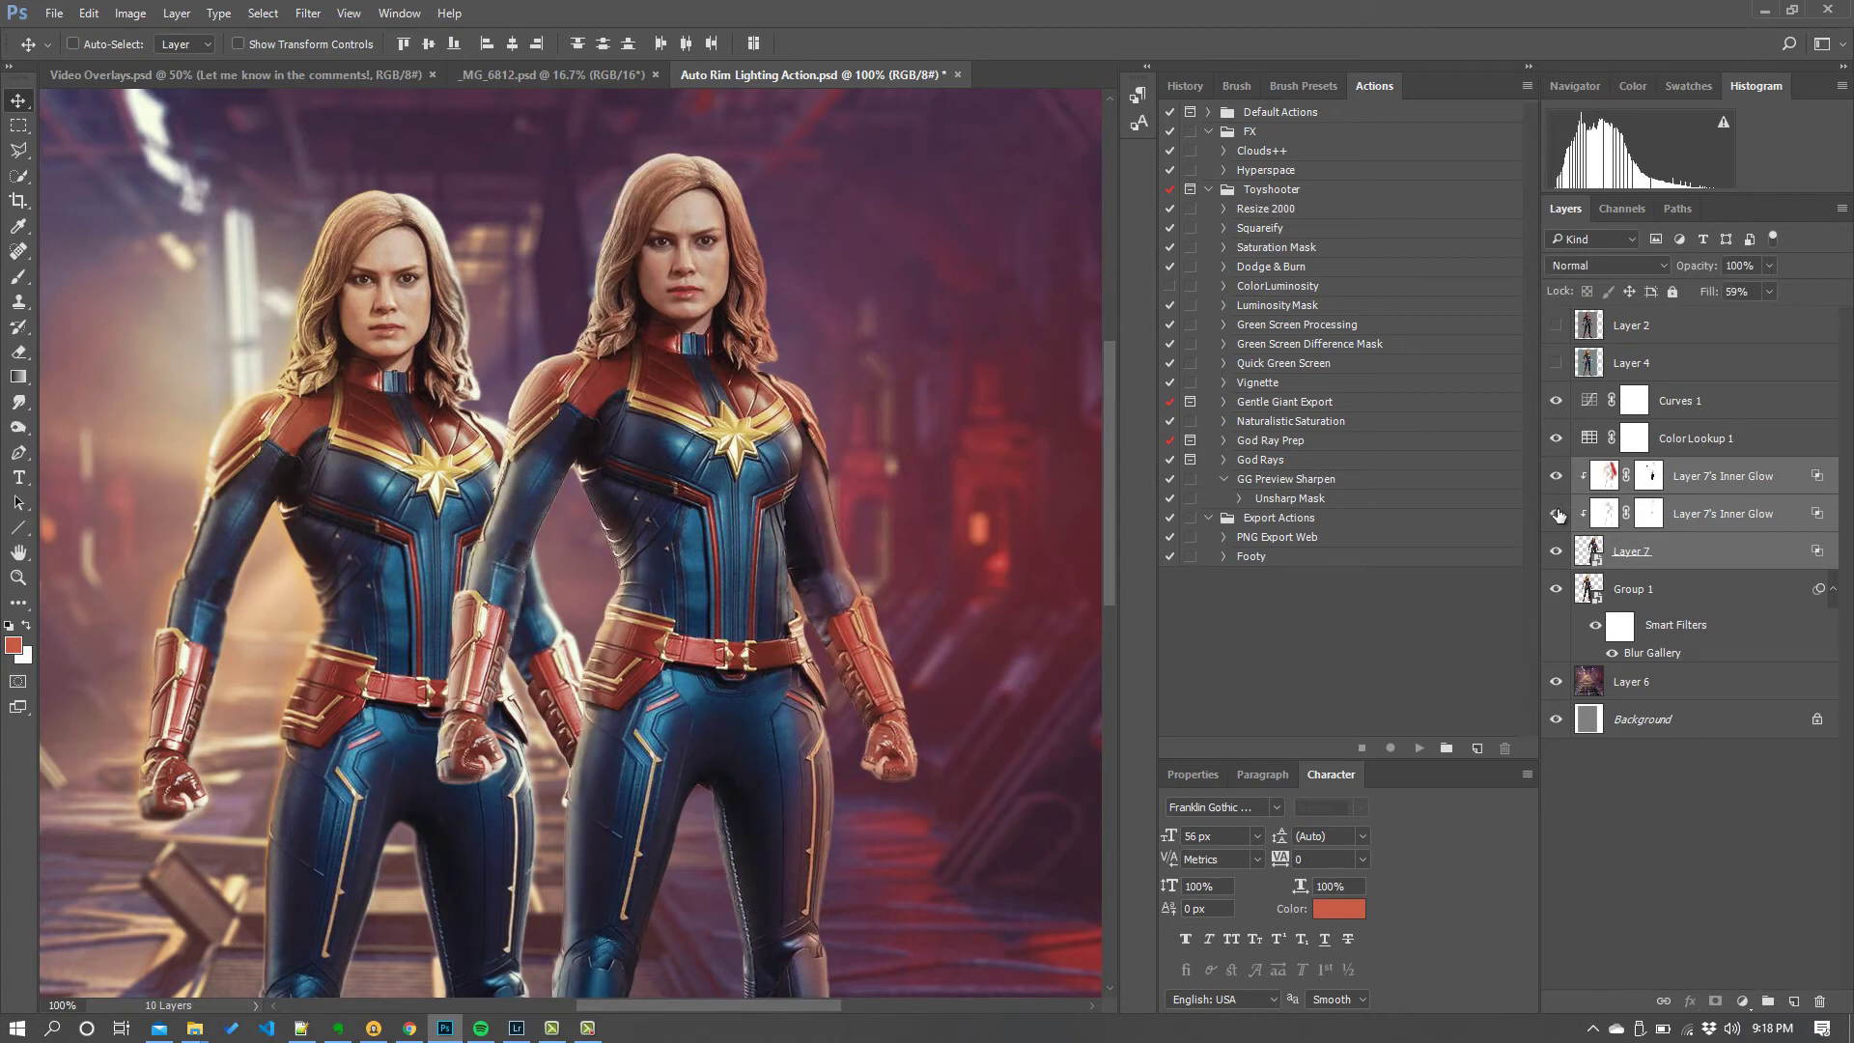
pyautogui.click(1555, 514)
pyautogui.click(1556, 513)
# Convert the selected layers into one smart object named Layer 7's Inner Glow.
pyautogui.rightClick(1677, 553)
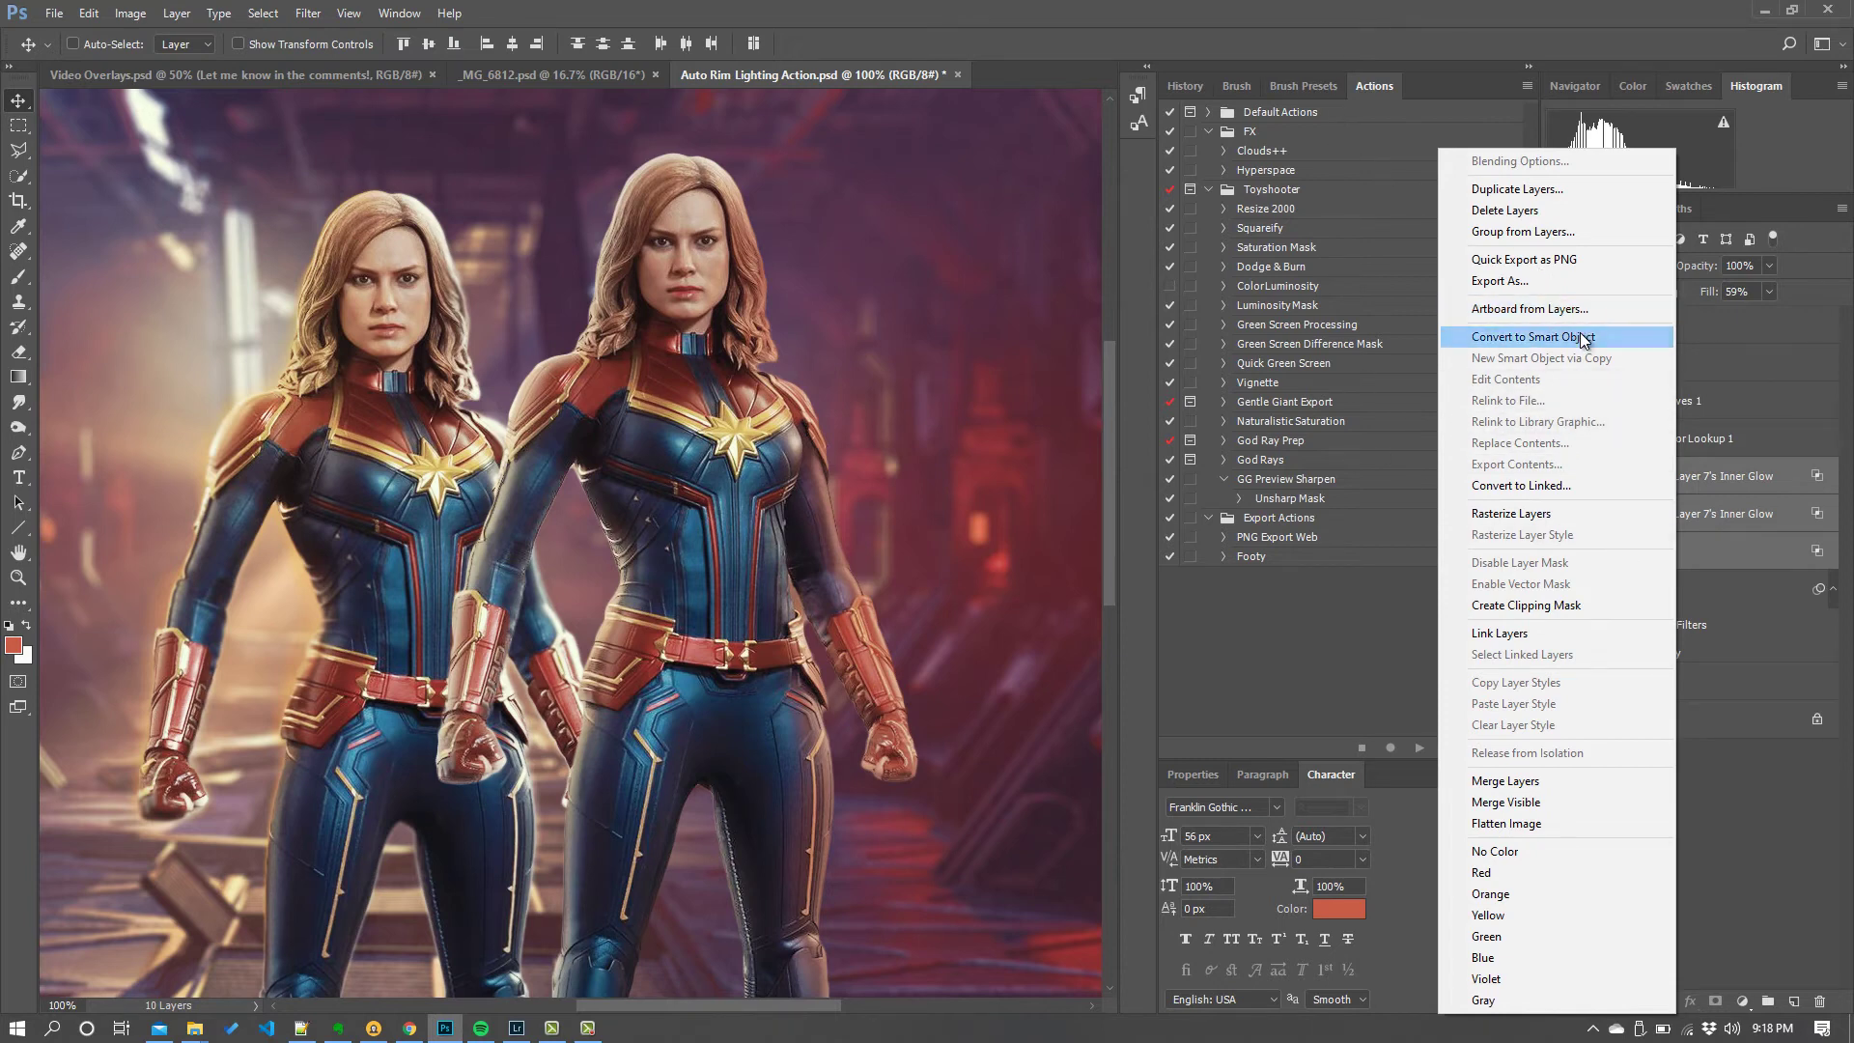
pyautogui.click(1534, 336)
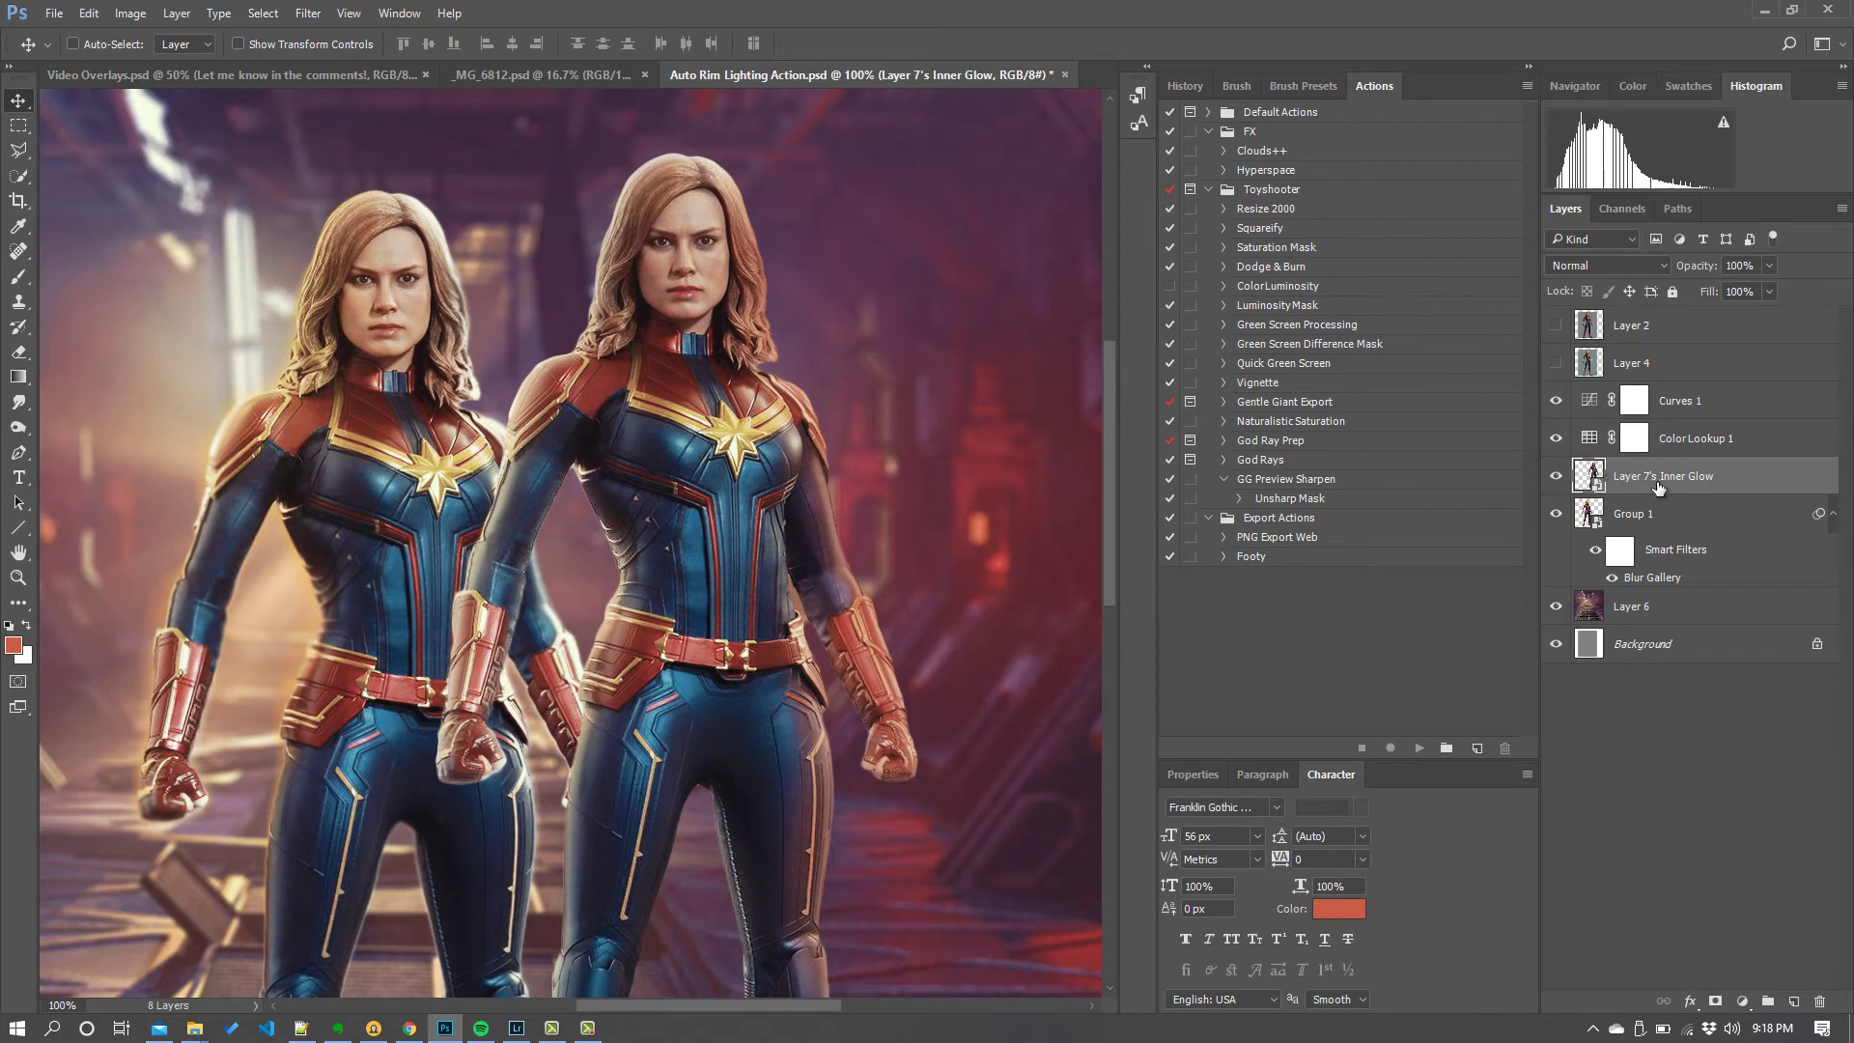
pyautogui.click(314, 14)
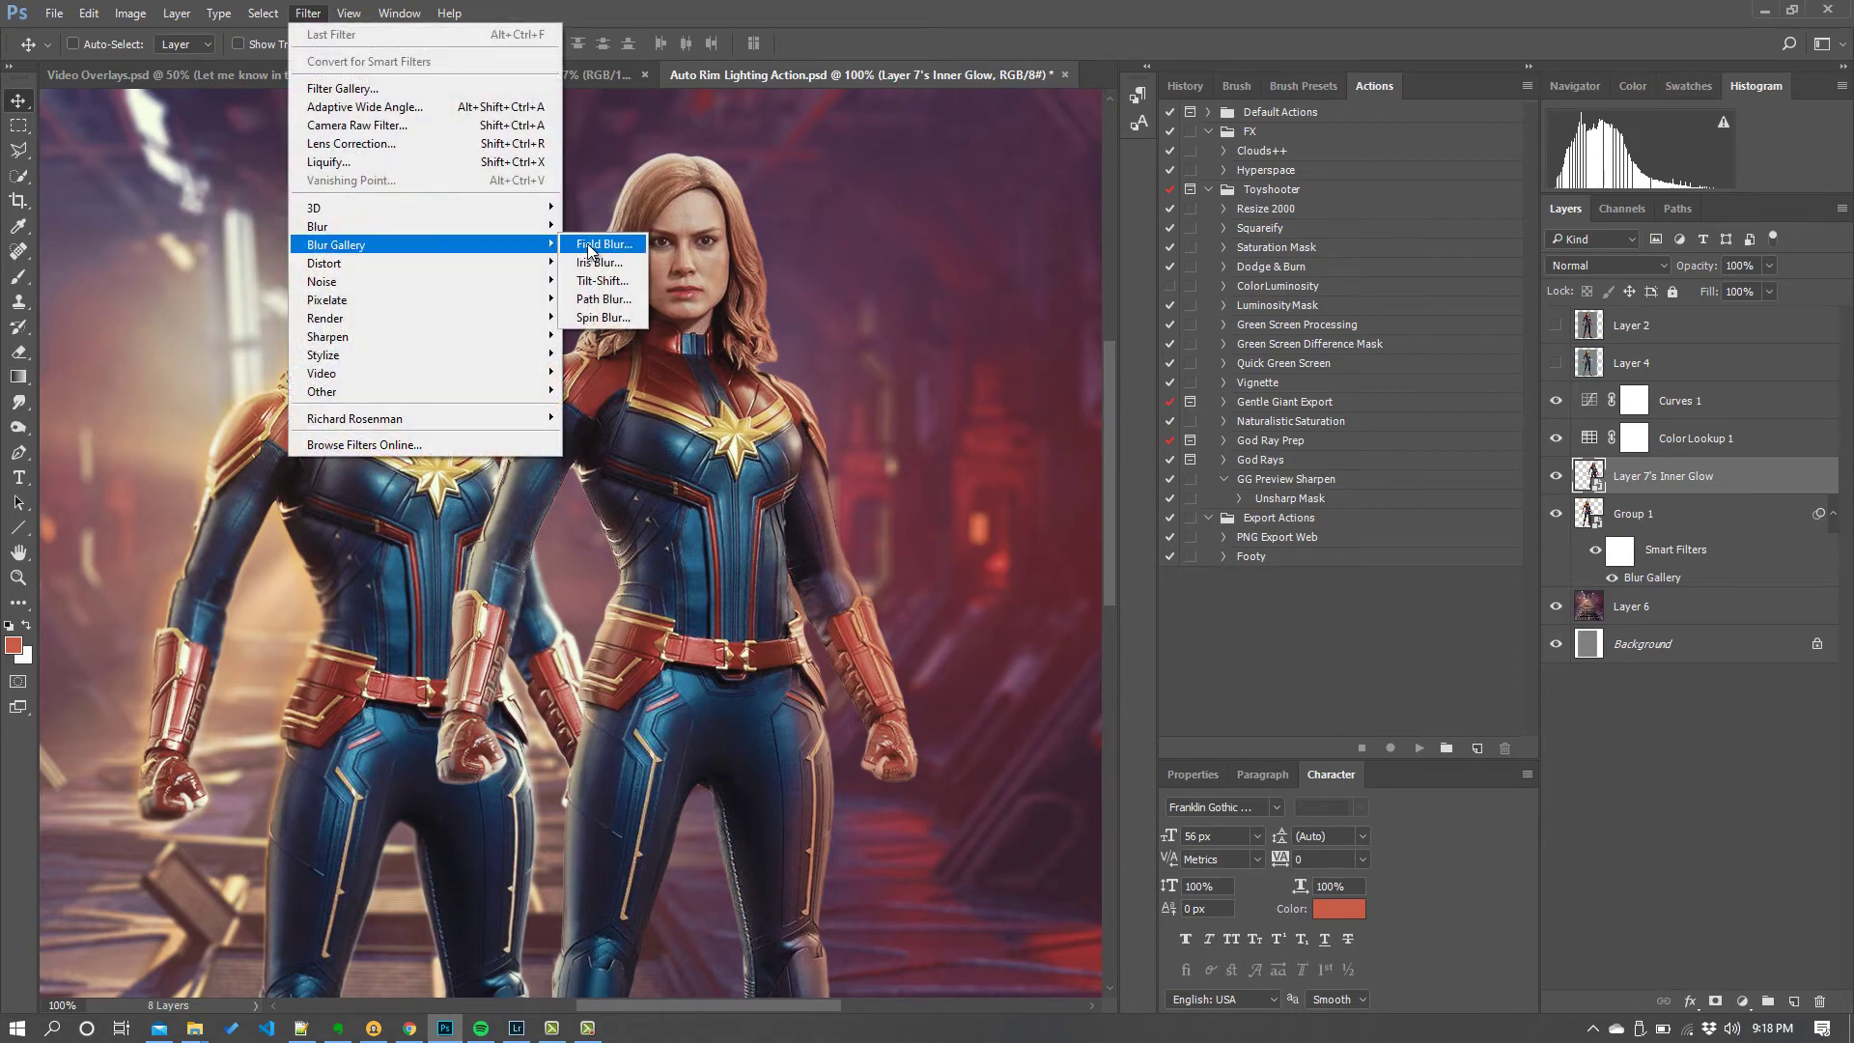
# Start a Field Blur with low-blur pins on the leg, shoulder, forehead, neck and wrist (1 px).
pyautogui.click(594, 243)
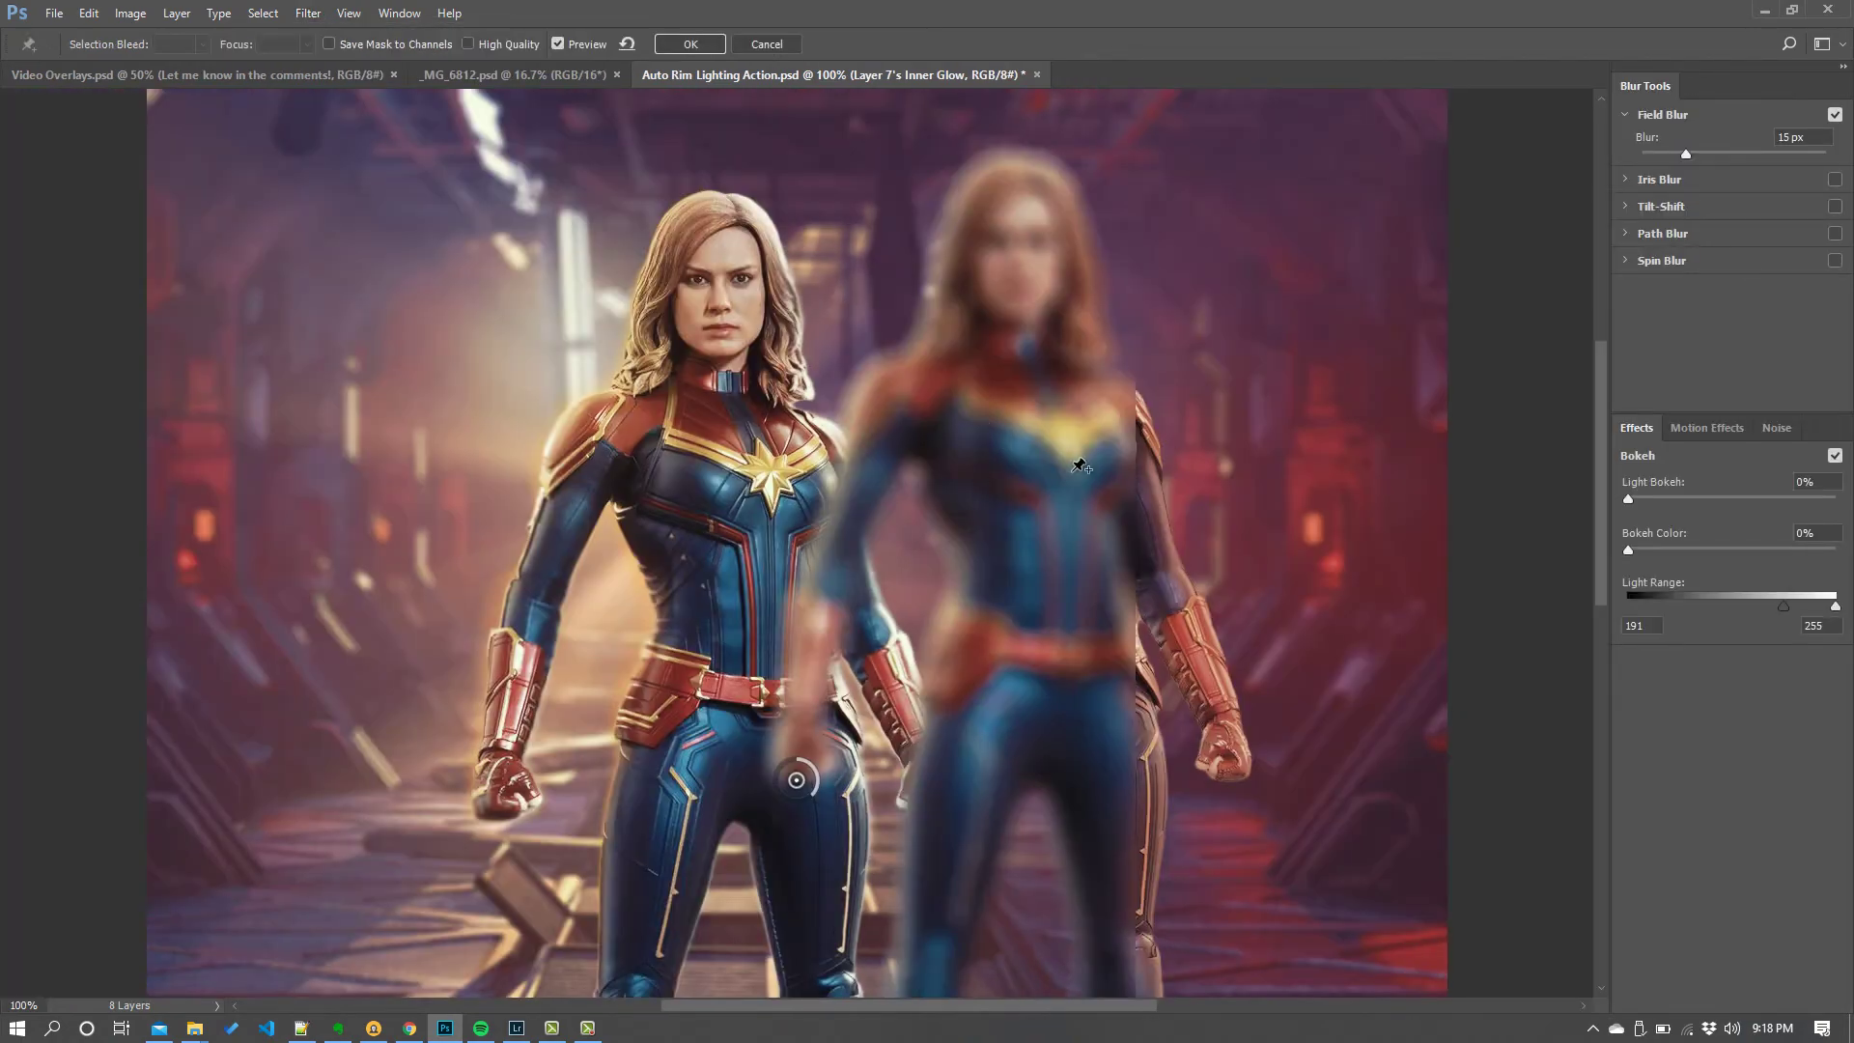
pyautogui.click(798, 780)
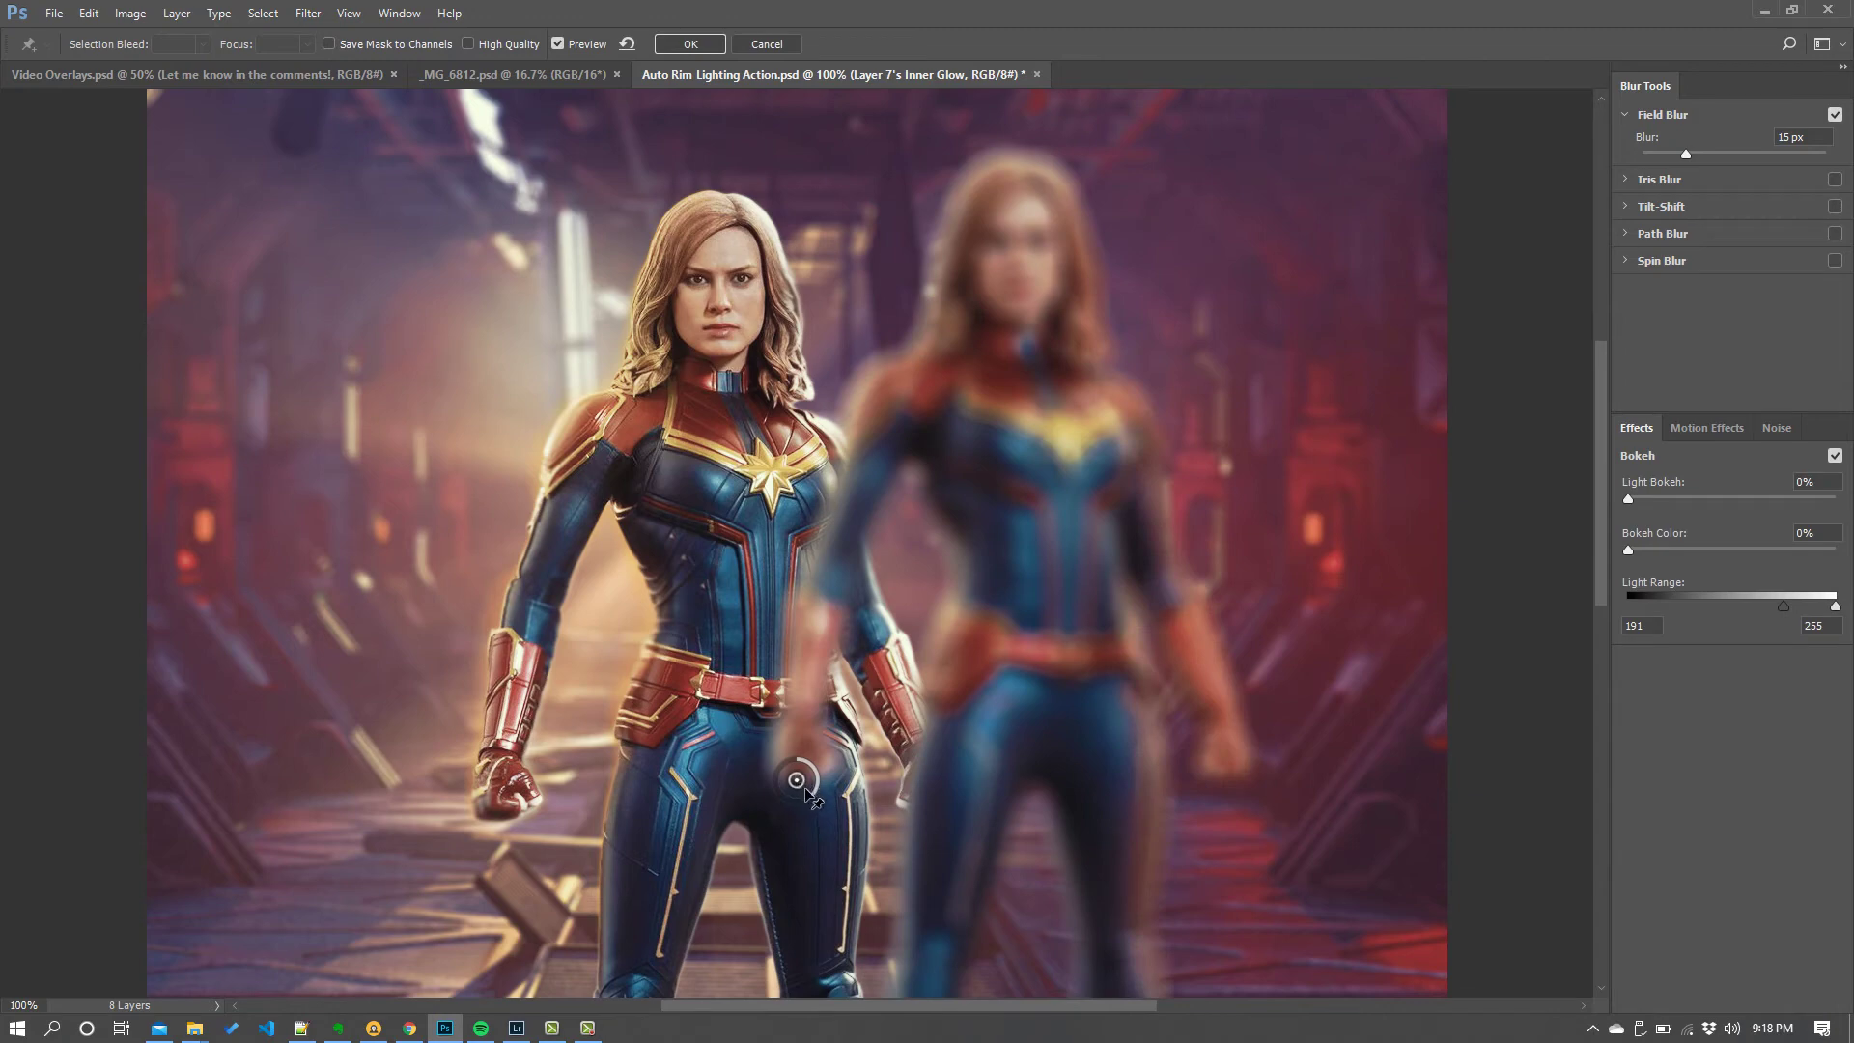
pyautogui.moveTo(806, 791); pyautogui.dragTo(798, 765)
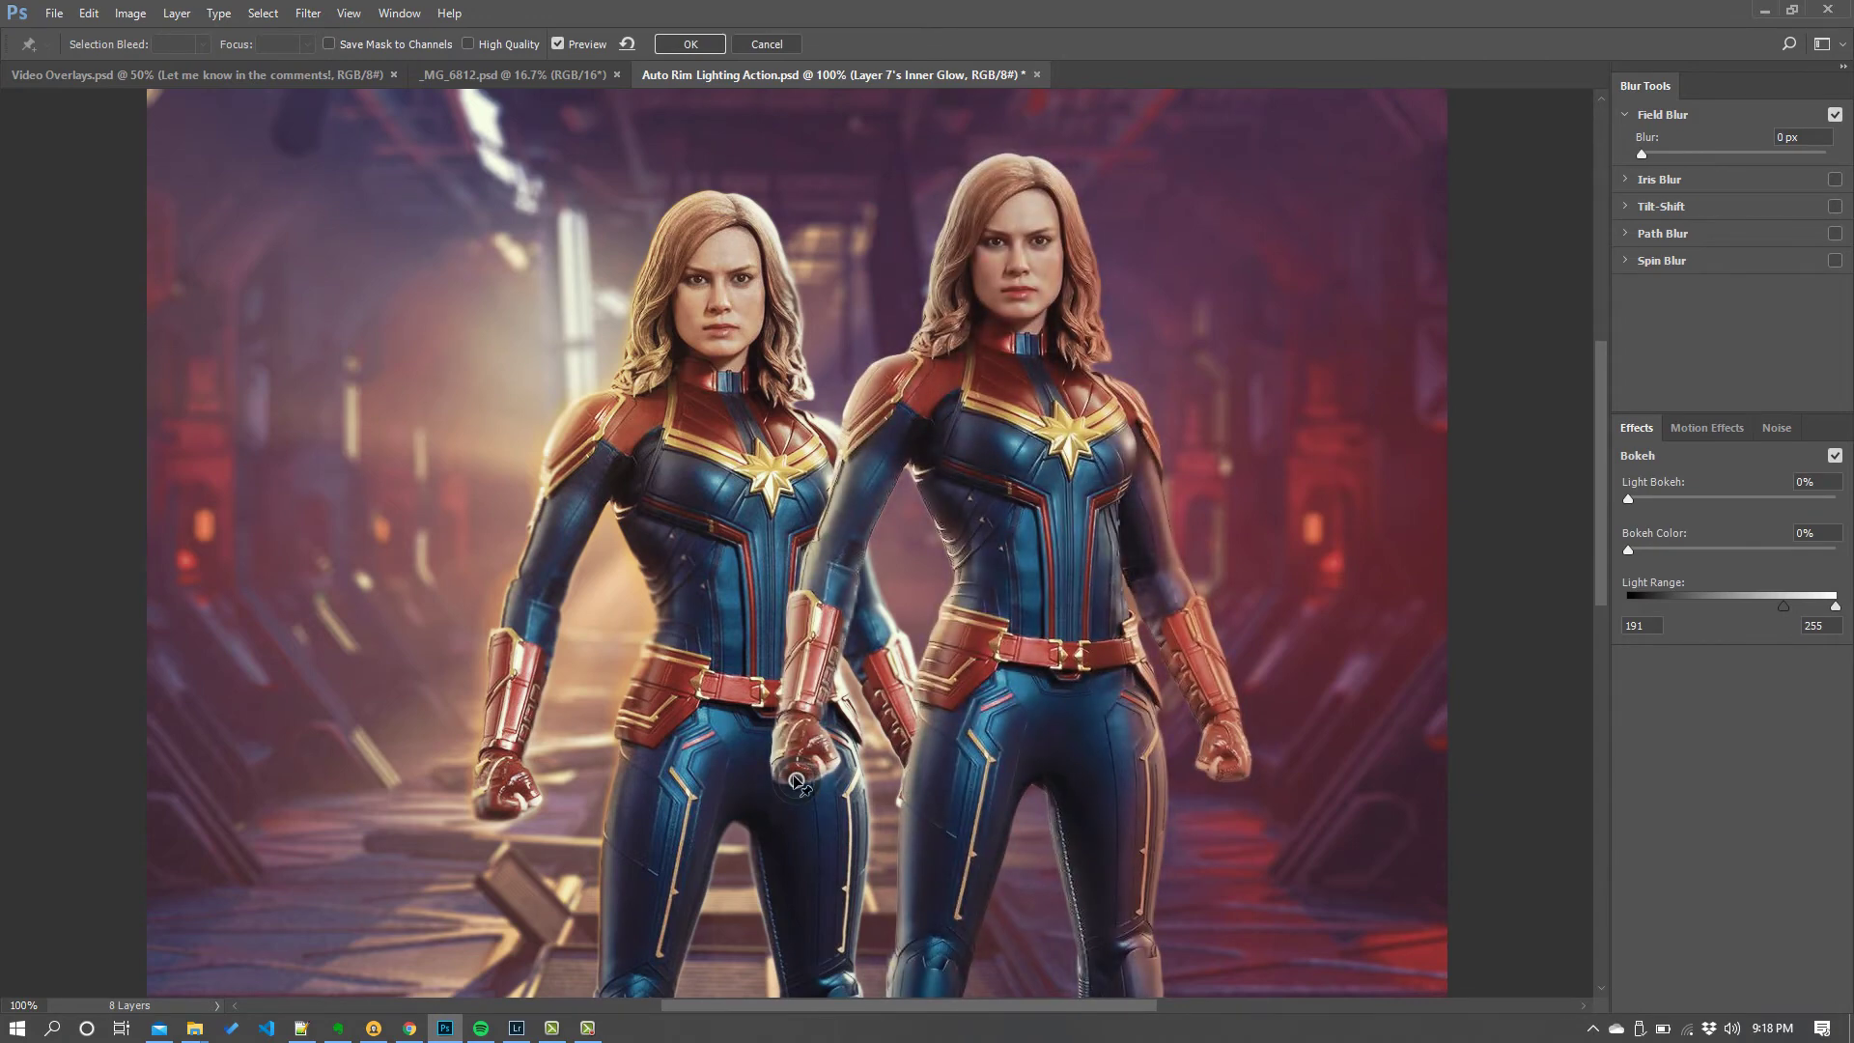
pyautogui.click(903, 409)
pyautogui.click(1016, 210)
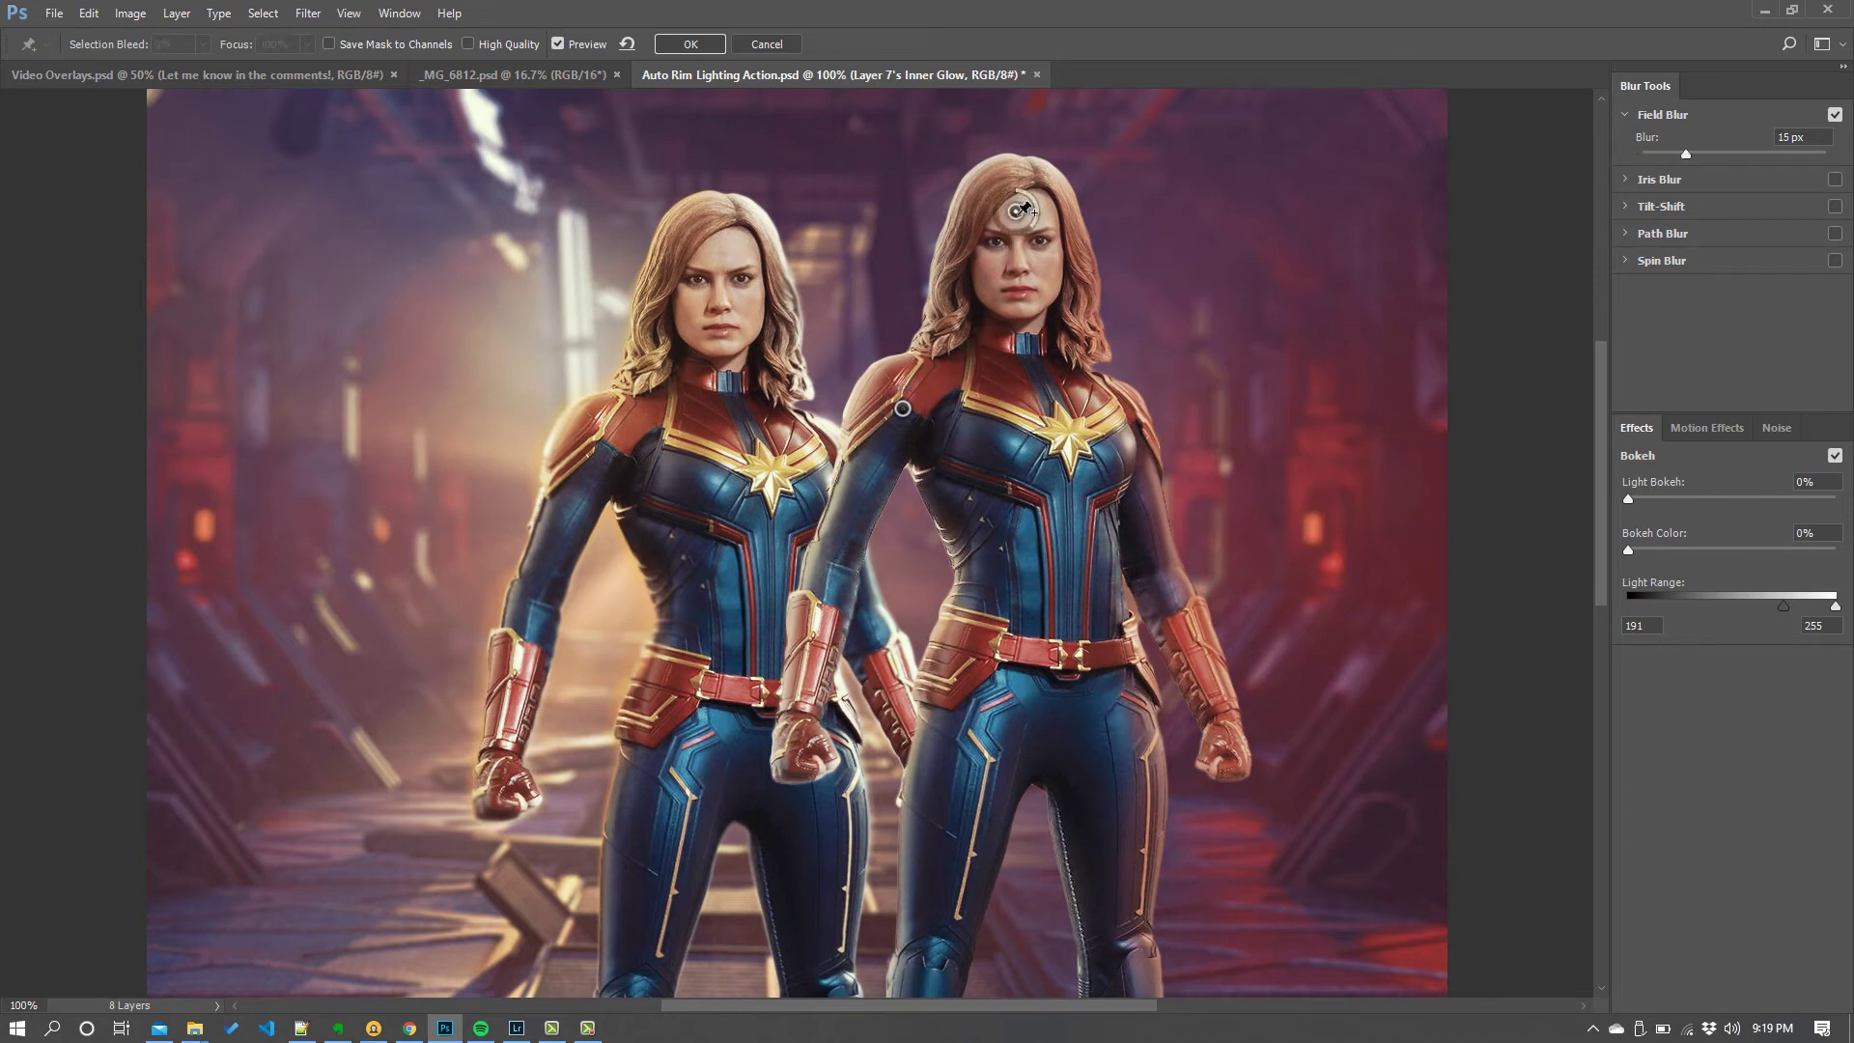
pyautogui.moveTo(1032, 202)
pyautogui.mouseDown()
pyautogui.moveTo(1023, 222)
pyautogui.moveTo(1016, 189)
pyautogui.mouseUp()
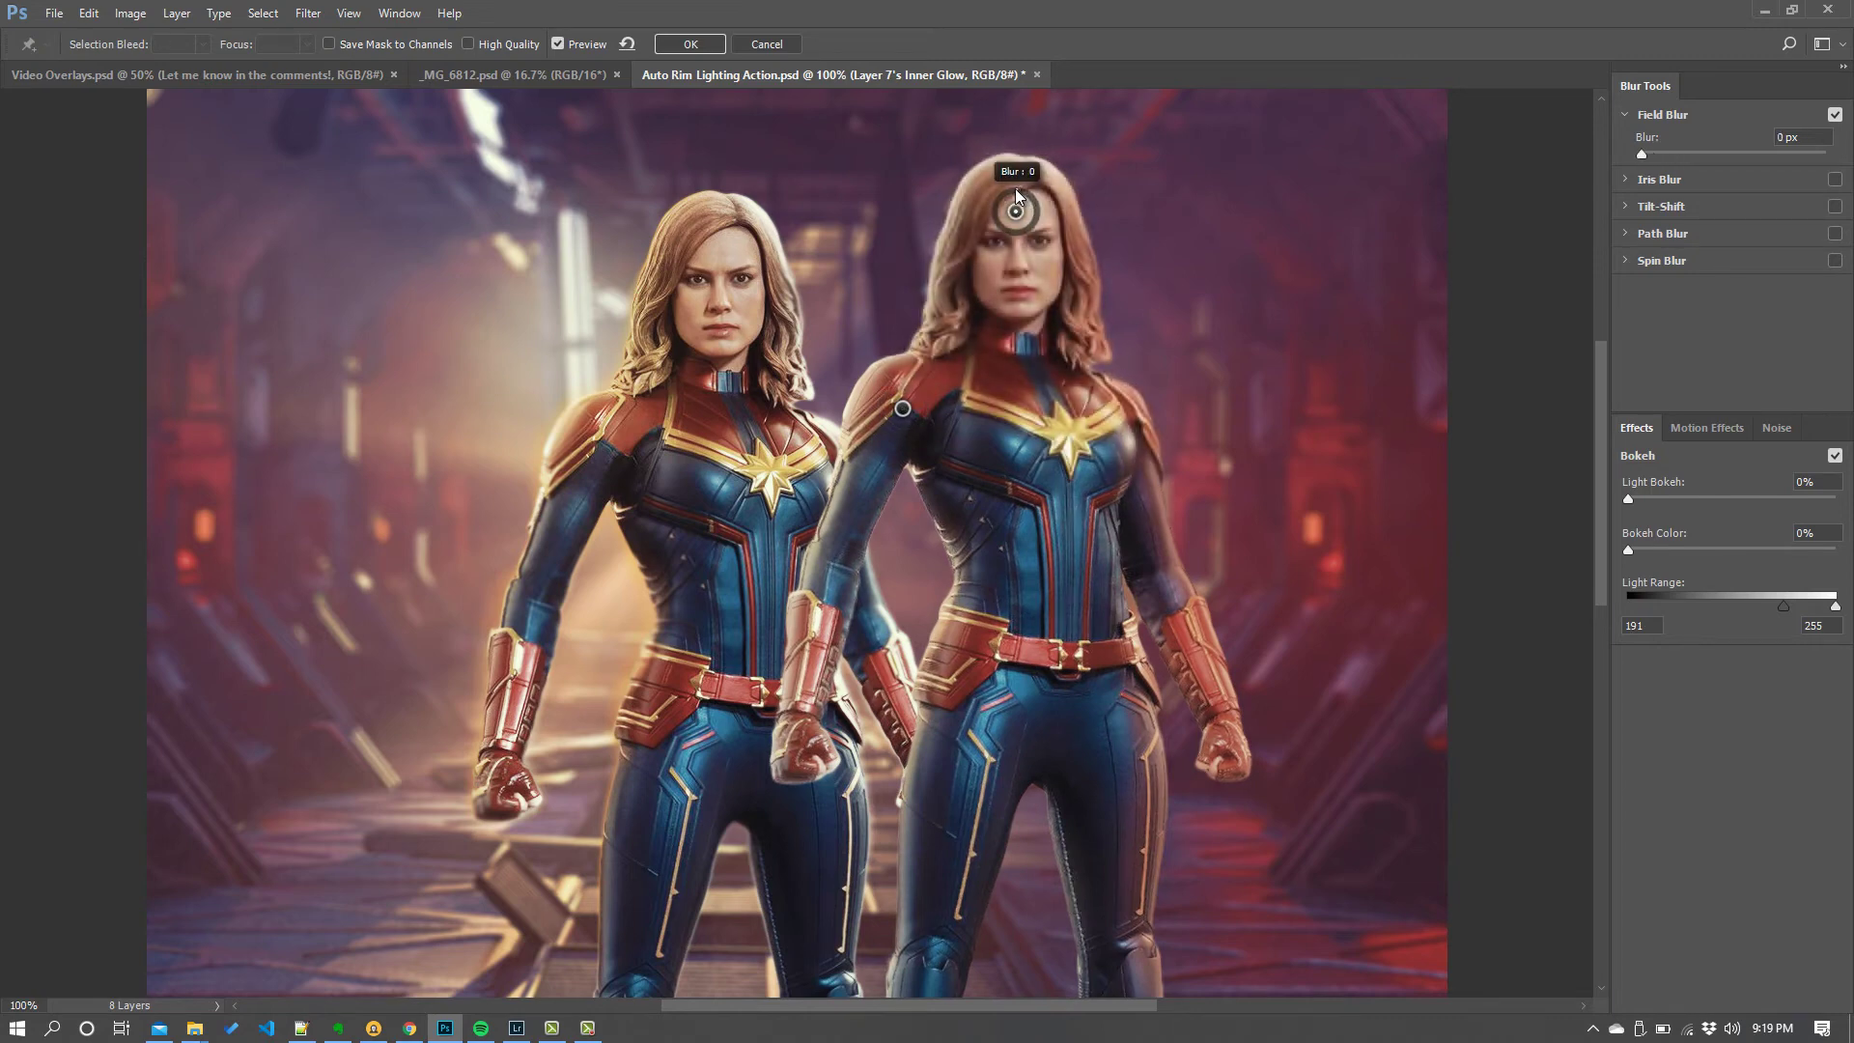
pyautogui.click(959, 347)
pyautogui.moveTo(964, 346); pyautogui.dragTo(959, 372)
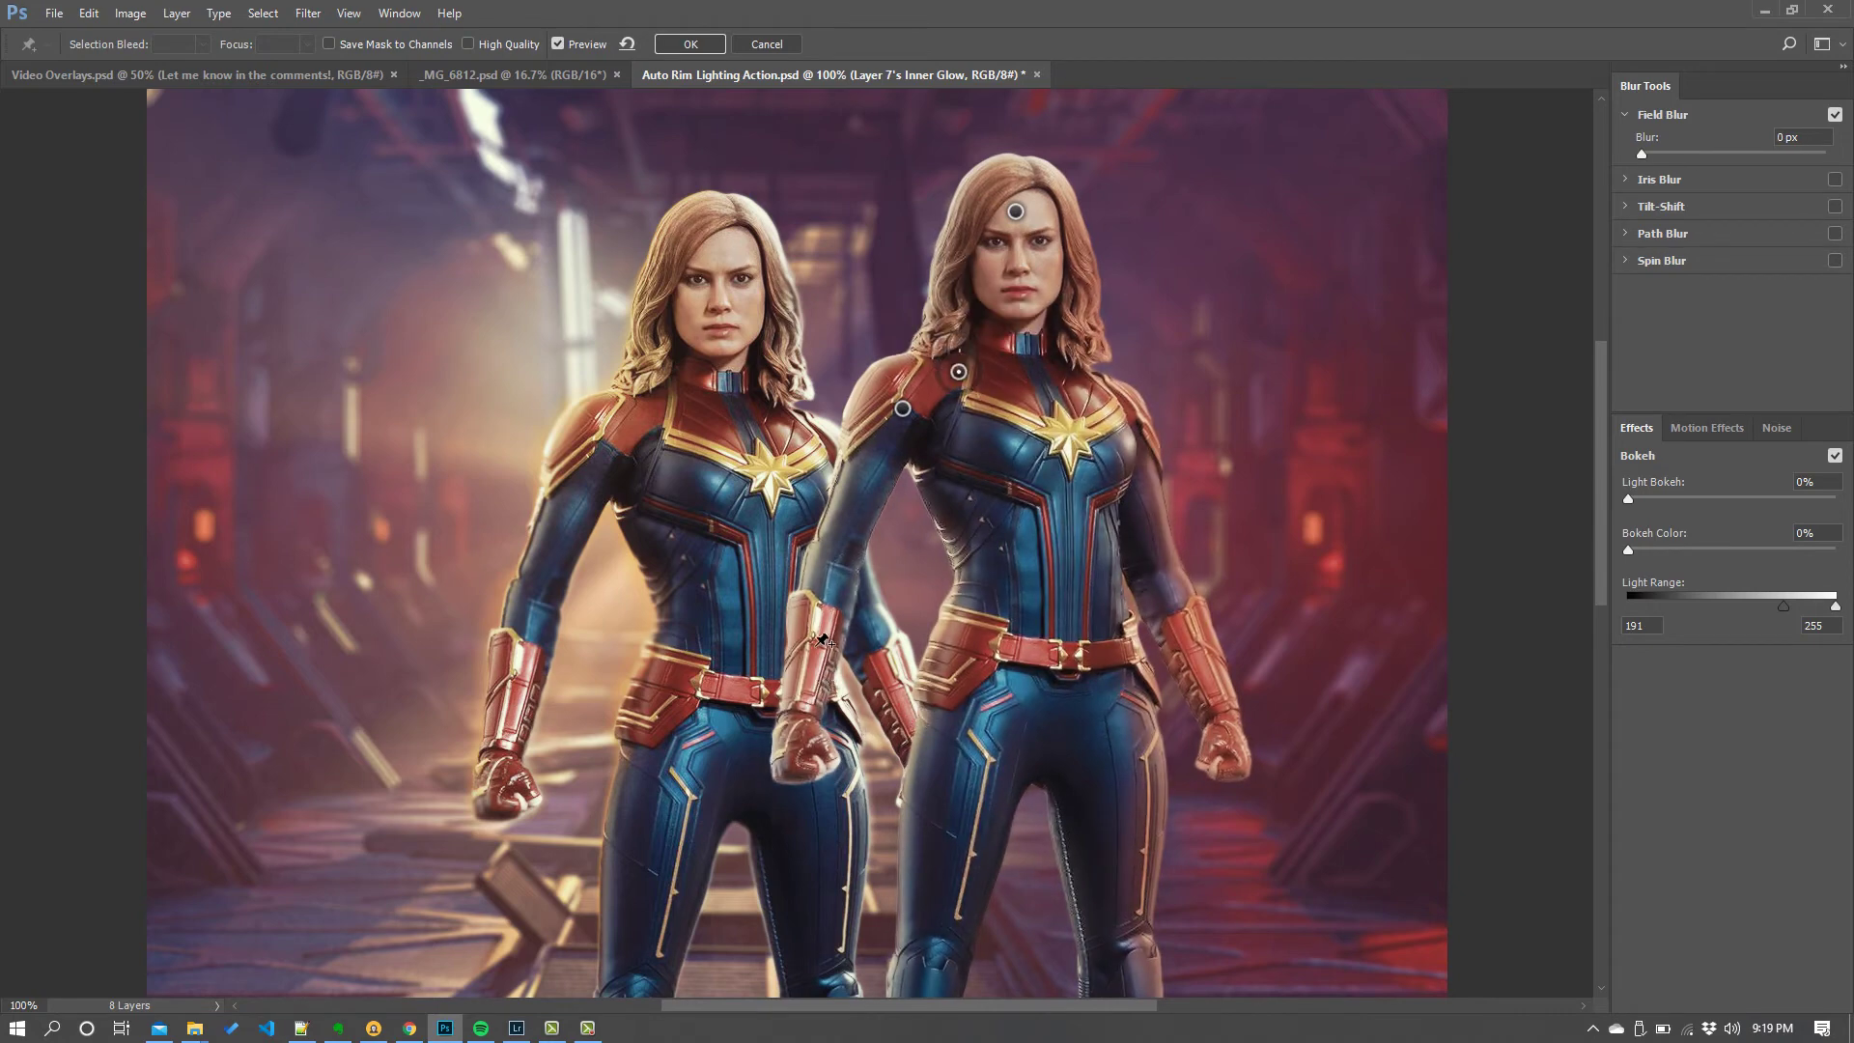
pyautogui.click(843, 596)
pyautogui.moveTo(837, 582)
pyautogui.mouseDown()
pyautogui.moveTo(838, 624)
pyautogui.moveTo(837, 586)
pyautogui.moveTo(852, 591)
pyautogui.mouseUp()
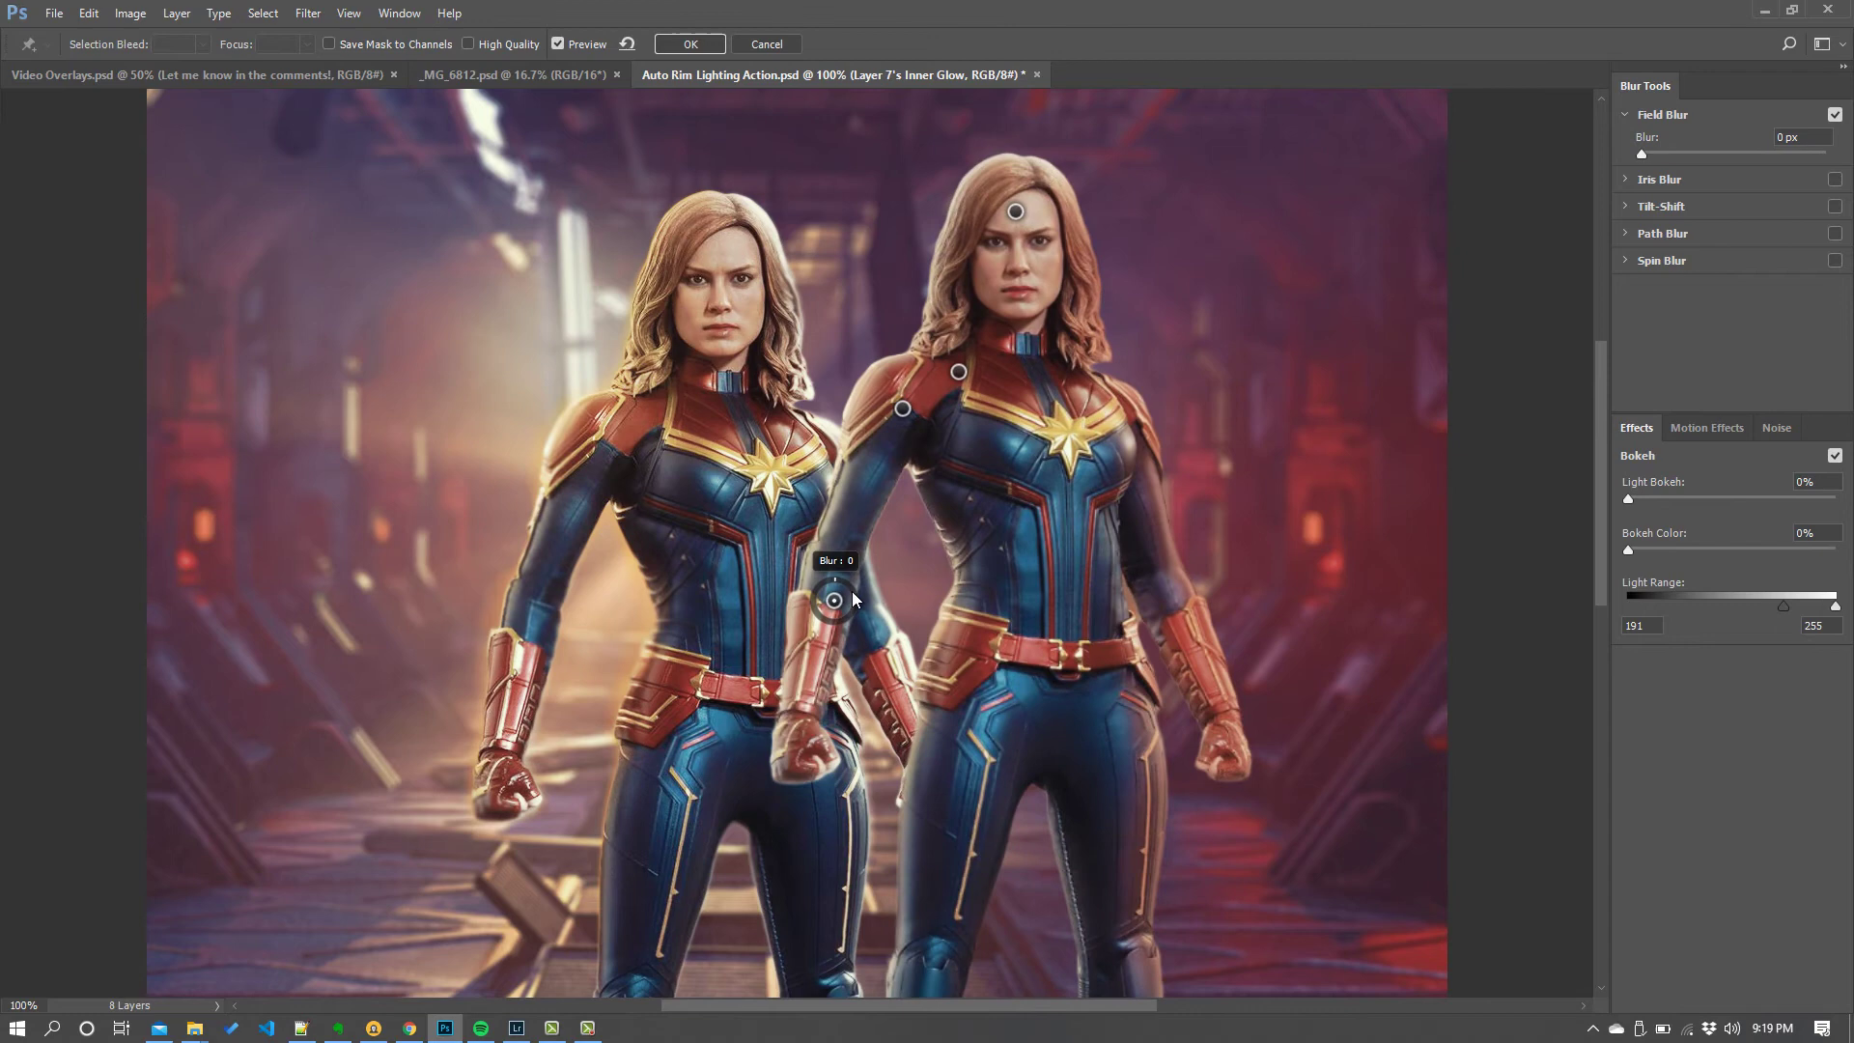
# Add pins on the torso (0 px), chest (3 px), neck, background (8 px) and left figure's chest.
pyautogui.click(987, 534)
pyautogui.moveTo(999, 551); pyautogui.dragTo(987, 516)
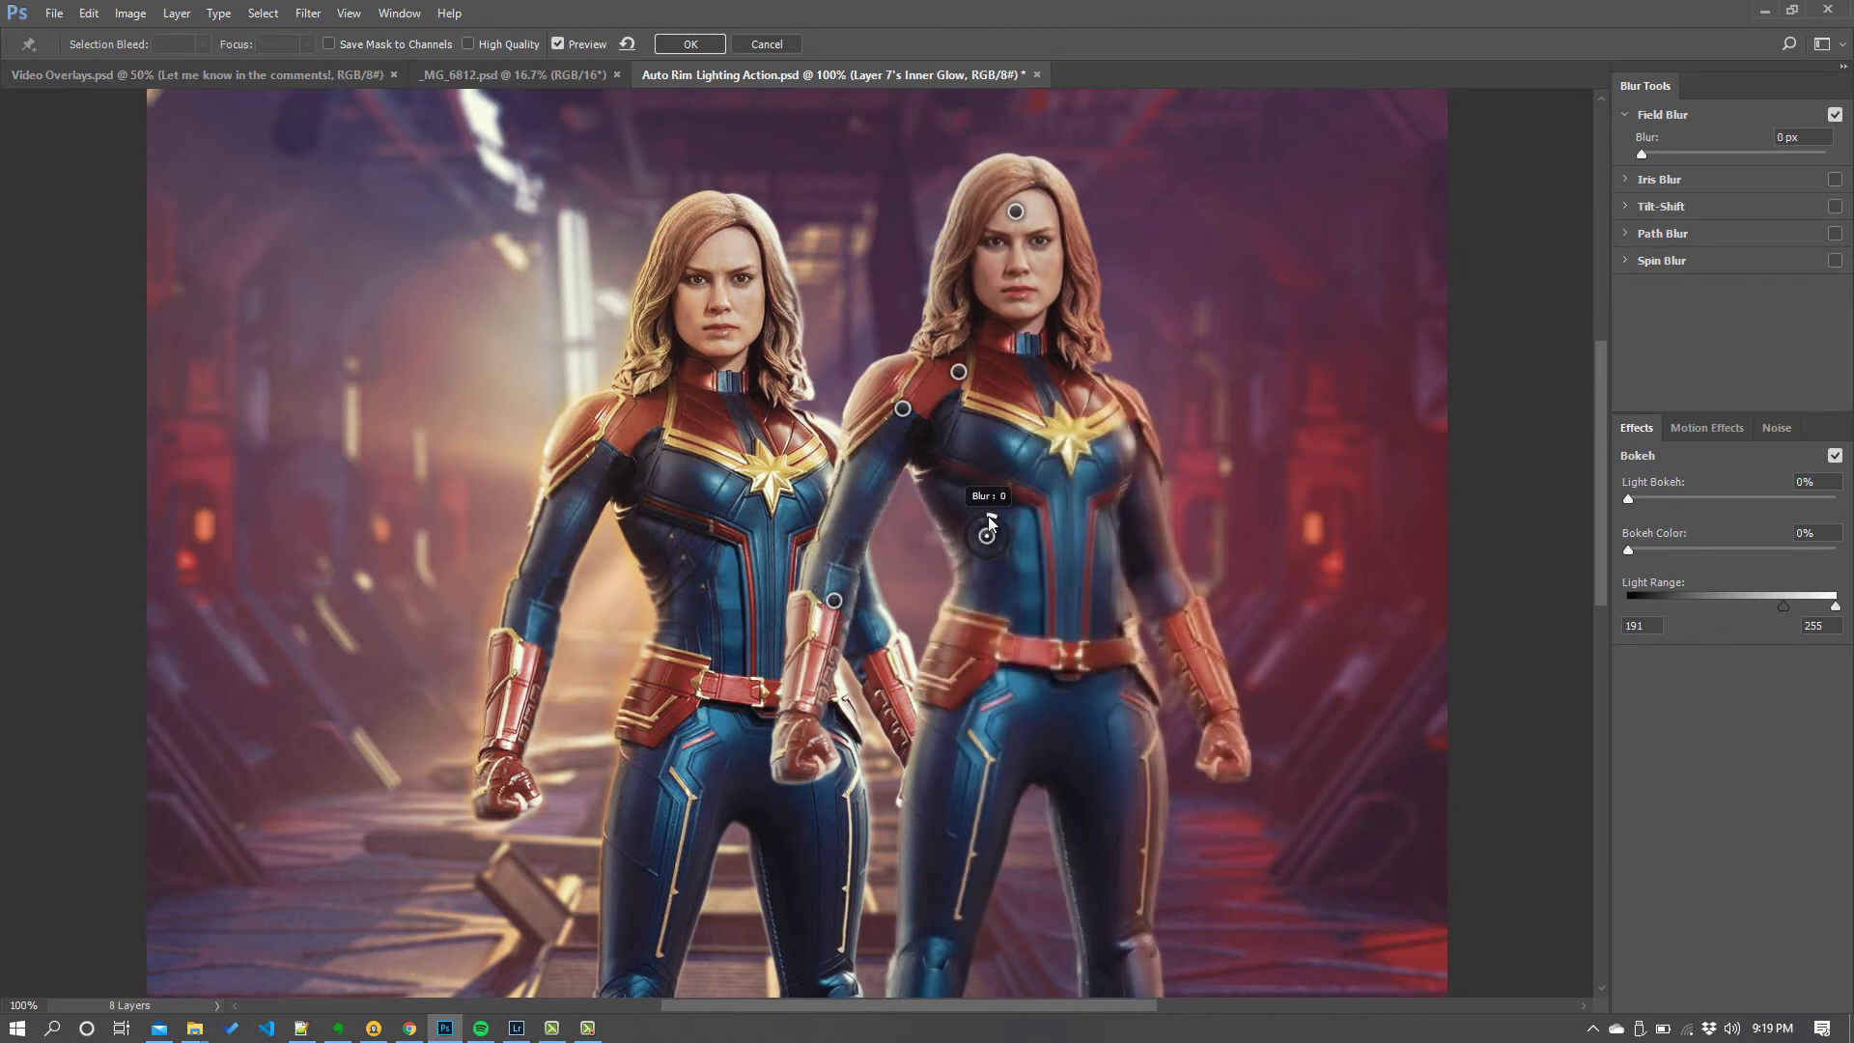
pyautogui.click(1104, 460)
pyautogui.moveTo(1111, 448); pyautogui.dragTo(1053, 340)
pyautogui.click(1047, 363)
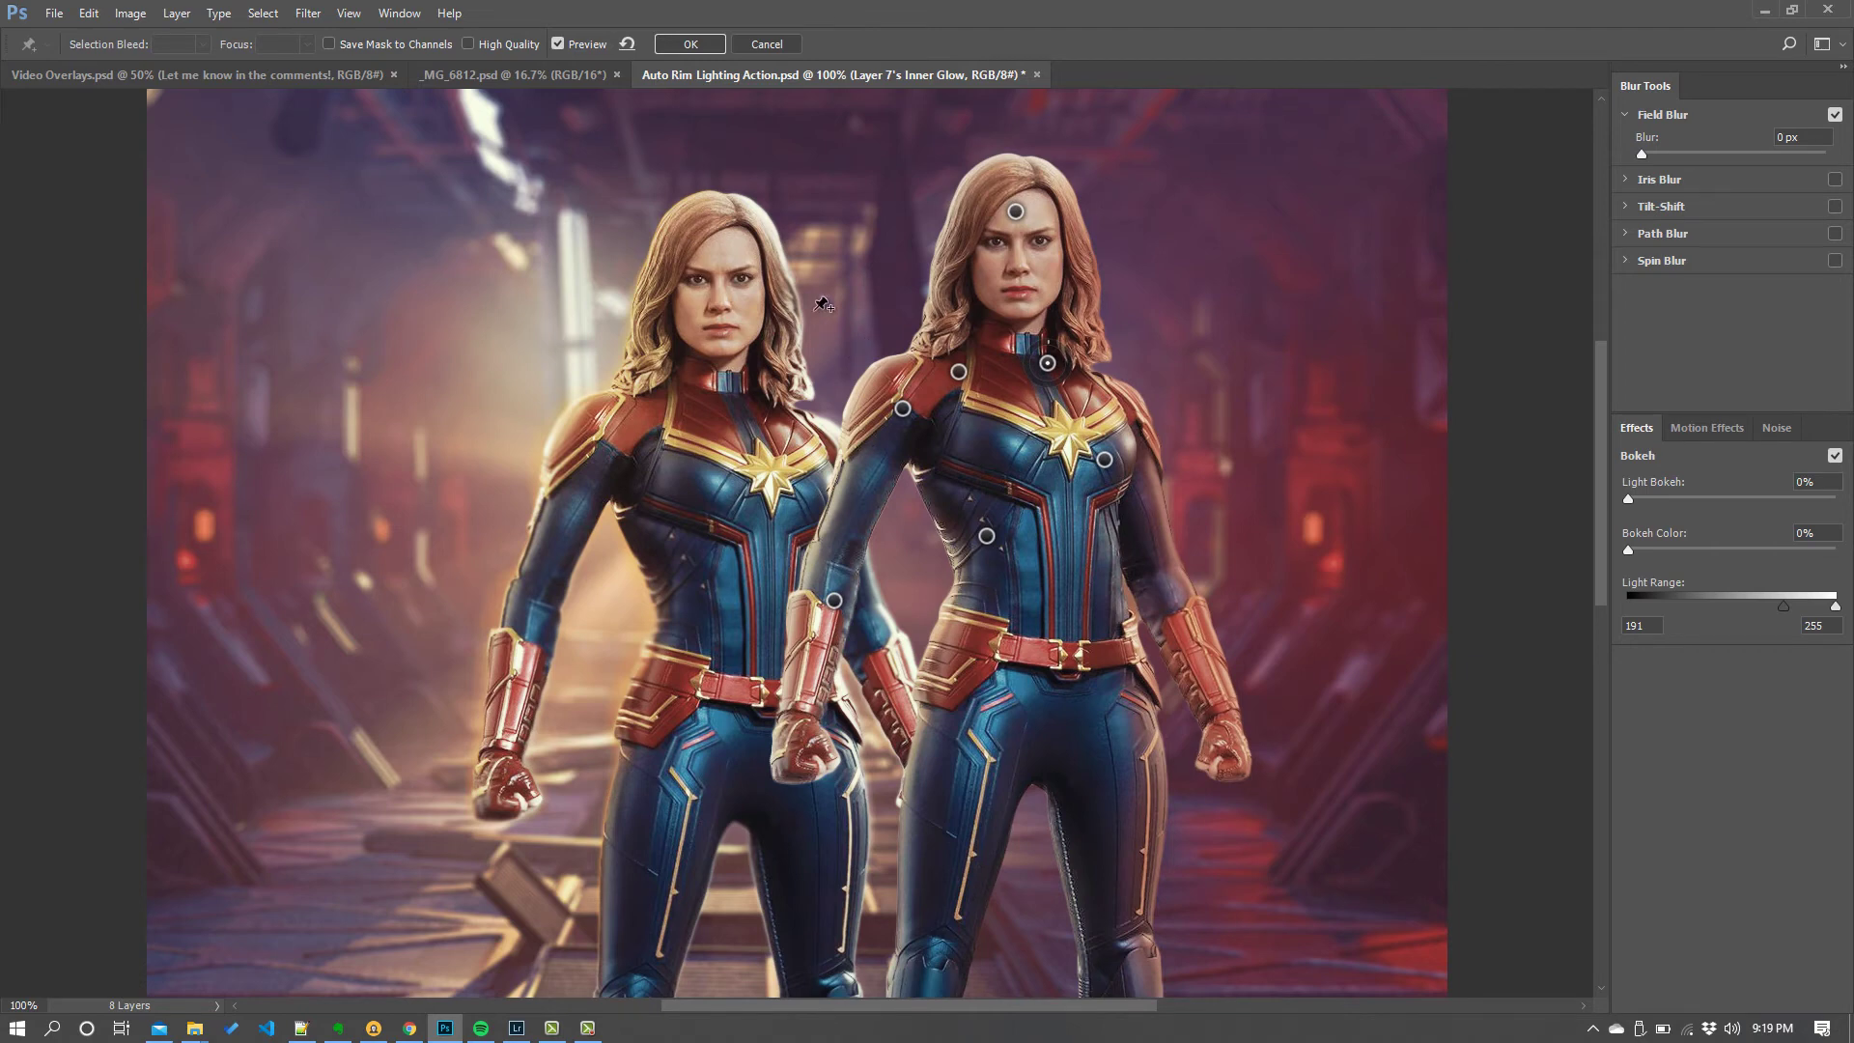
pyautogui.click(852, 296)
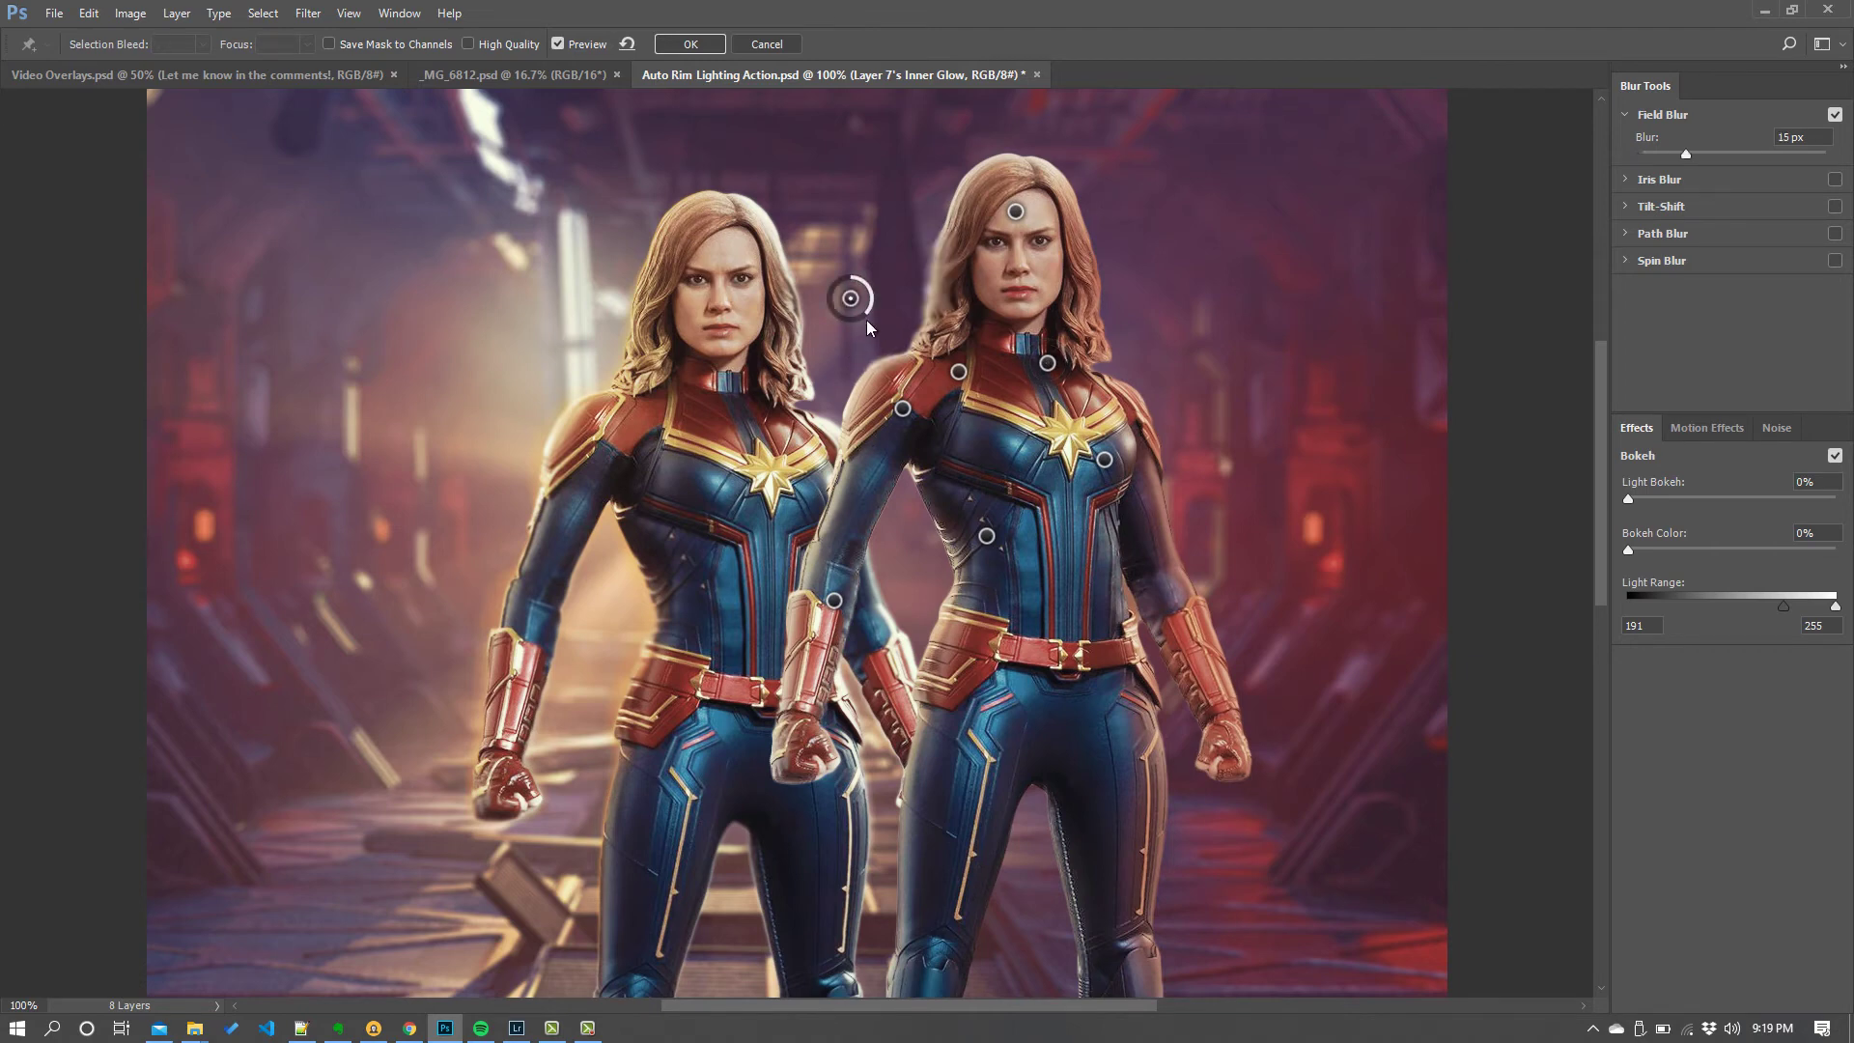
pyautogui.moveTo(868, 310); pyautogui.dragTo(872, 297)
pyautogui.click(770, 451)
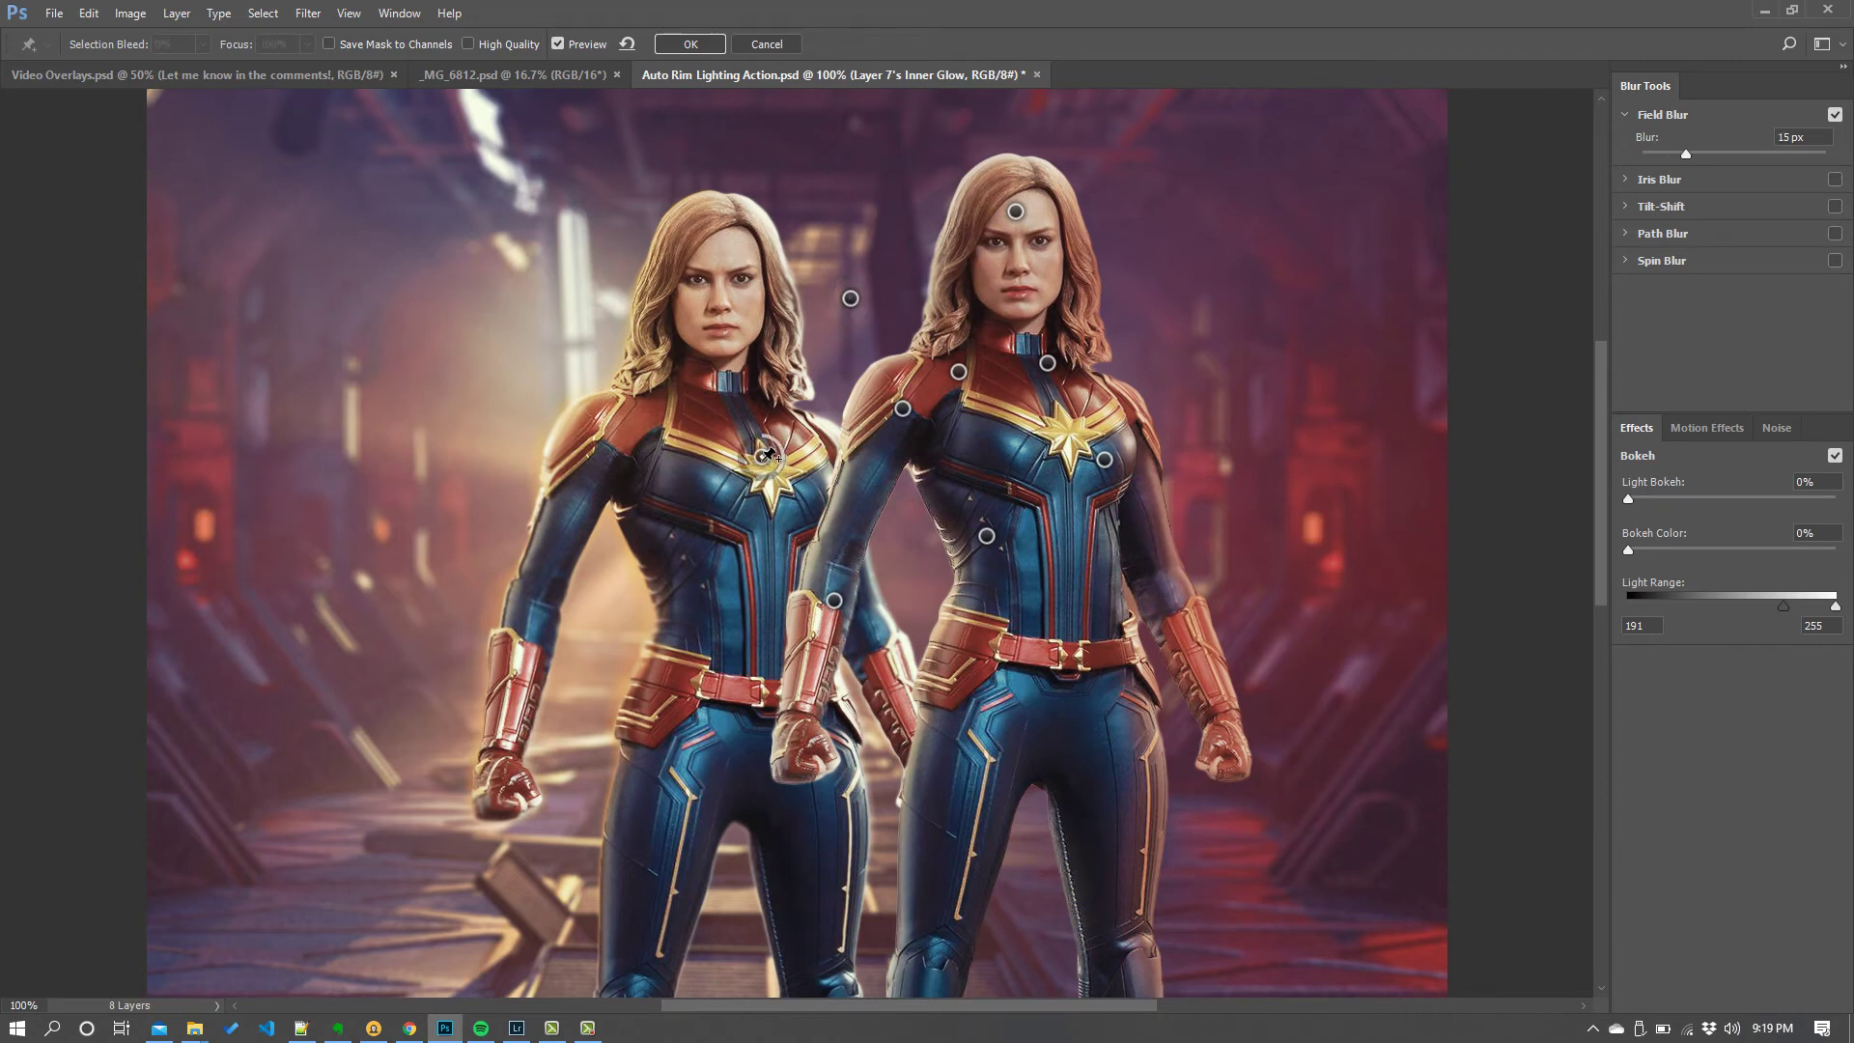
pyautogui.moveTo(780, 446)
pyautogui.mouseDown()
pyautogui.moveTo(777, 481)
pyautogui.moveTo(783, 457)
pyautogui.mouseUp()
# Reposition the arm, chest and background blur pins, then apply the Field Blur.
pyautogui.moveTo(834, 601); pyautogui.dragTo(883, 514)
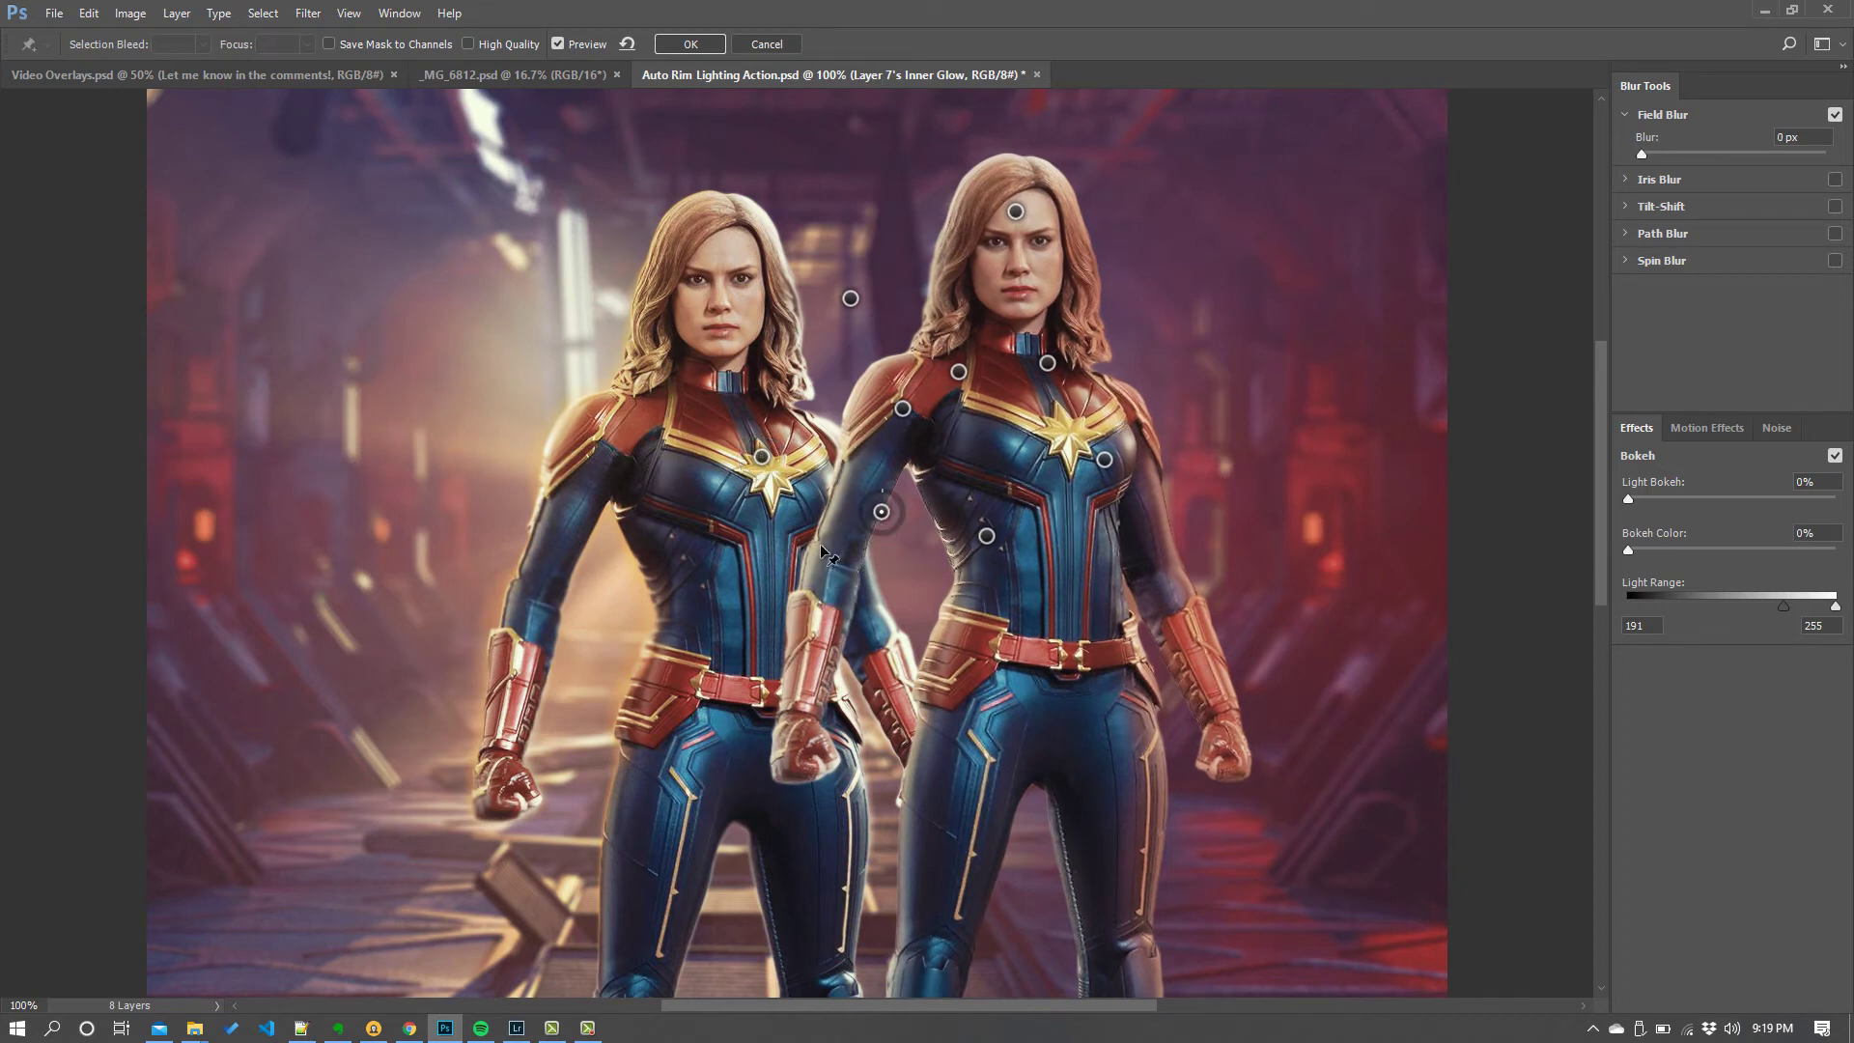
pyautogui.click(761, 455)
pyautogui.moveTo(762, 455); pyautogui.dragTo(782, 401)
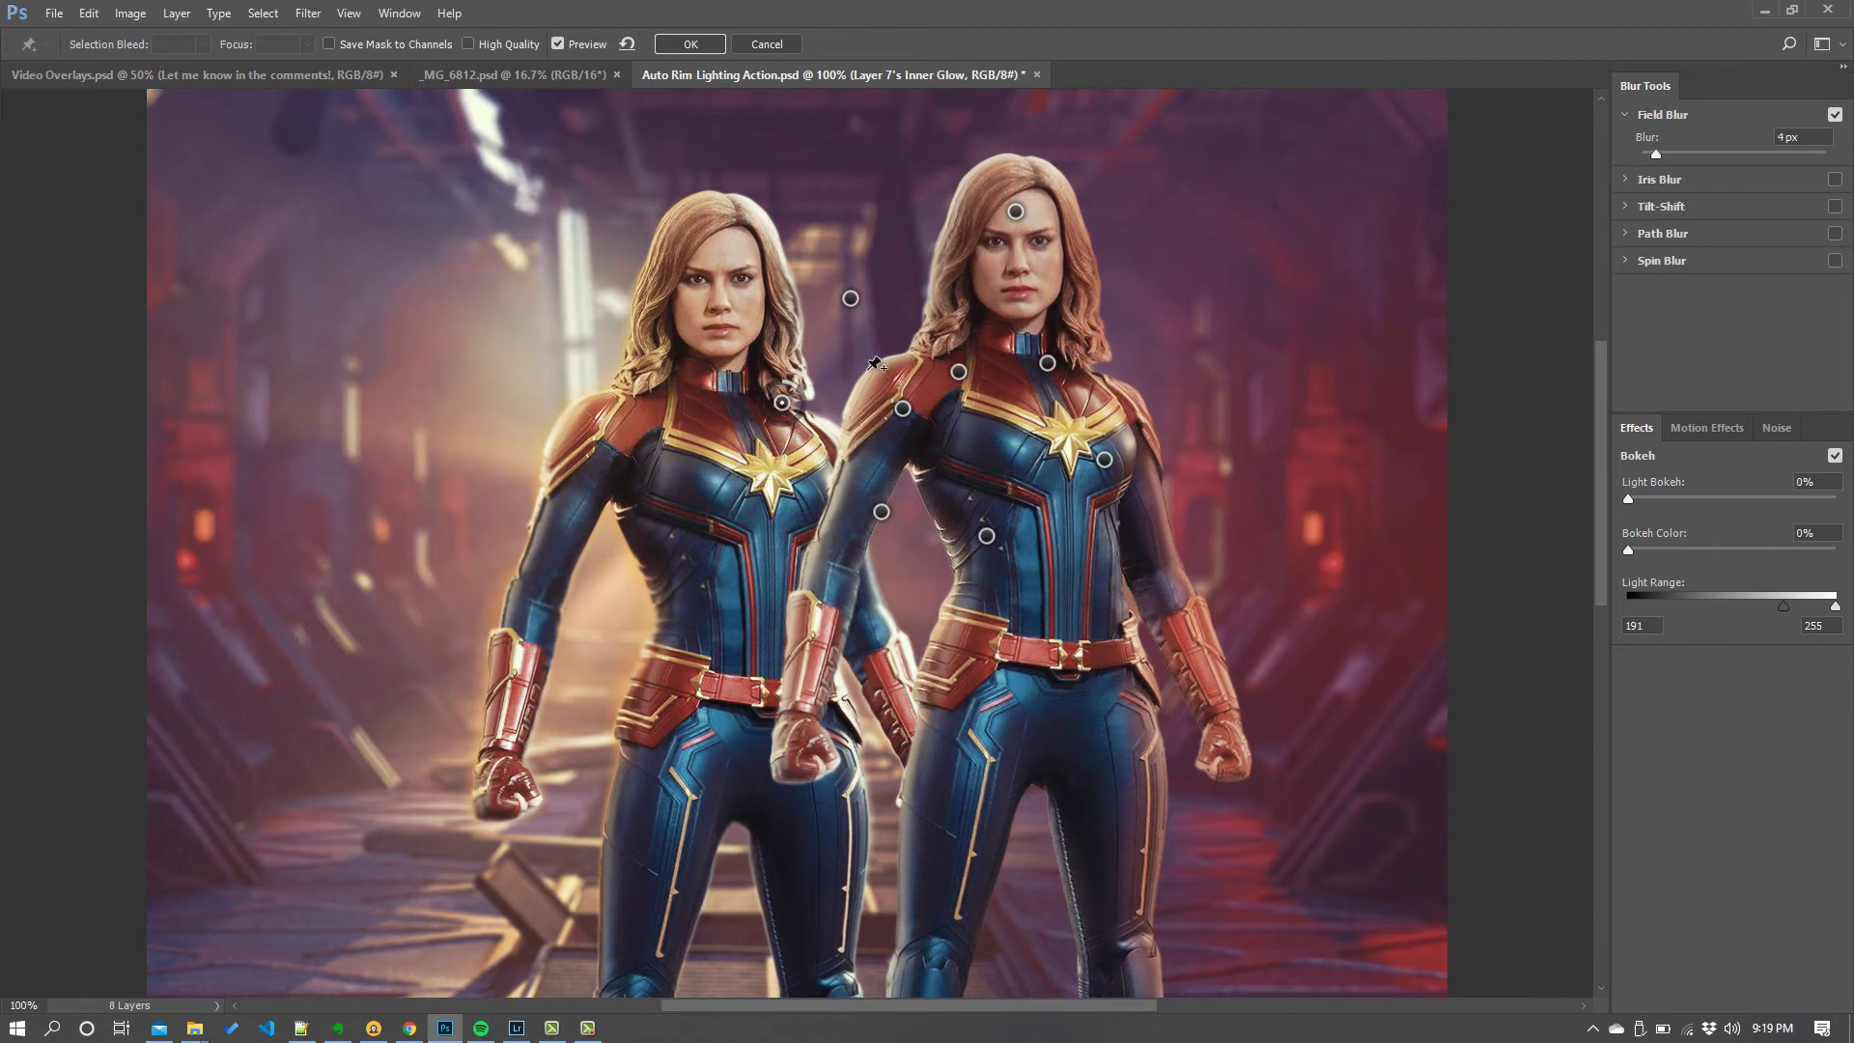
pyautogui.moveTo(850, 299); pyautogui.dragTo(845, 316)
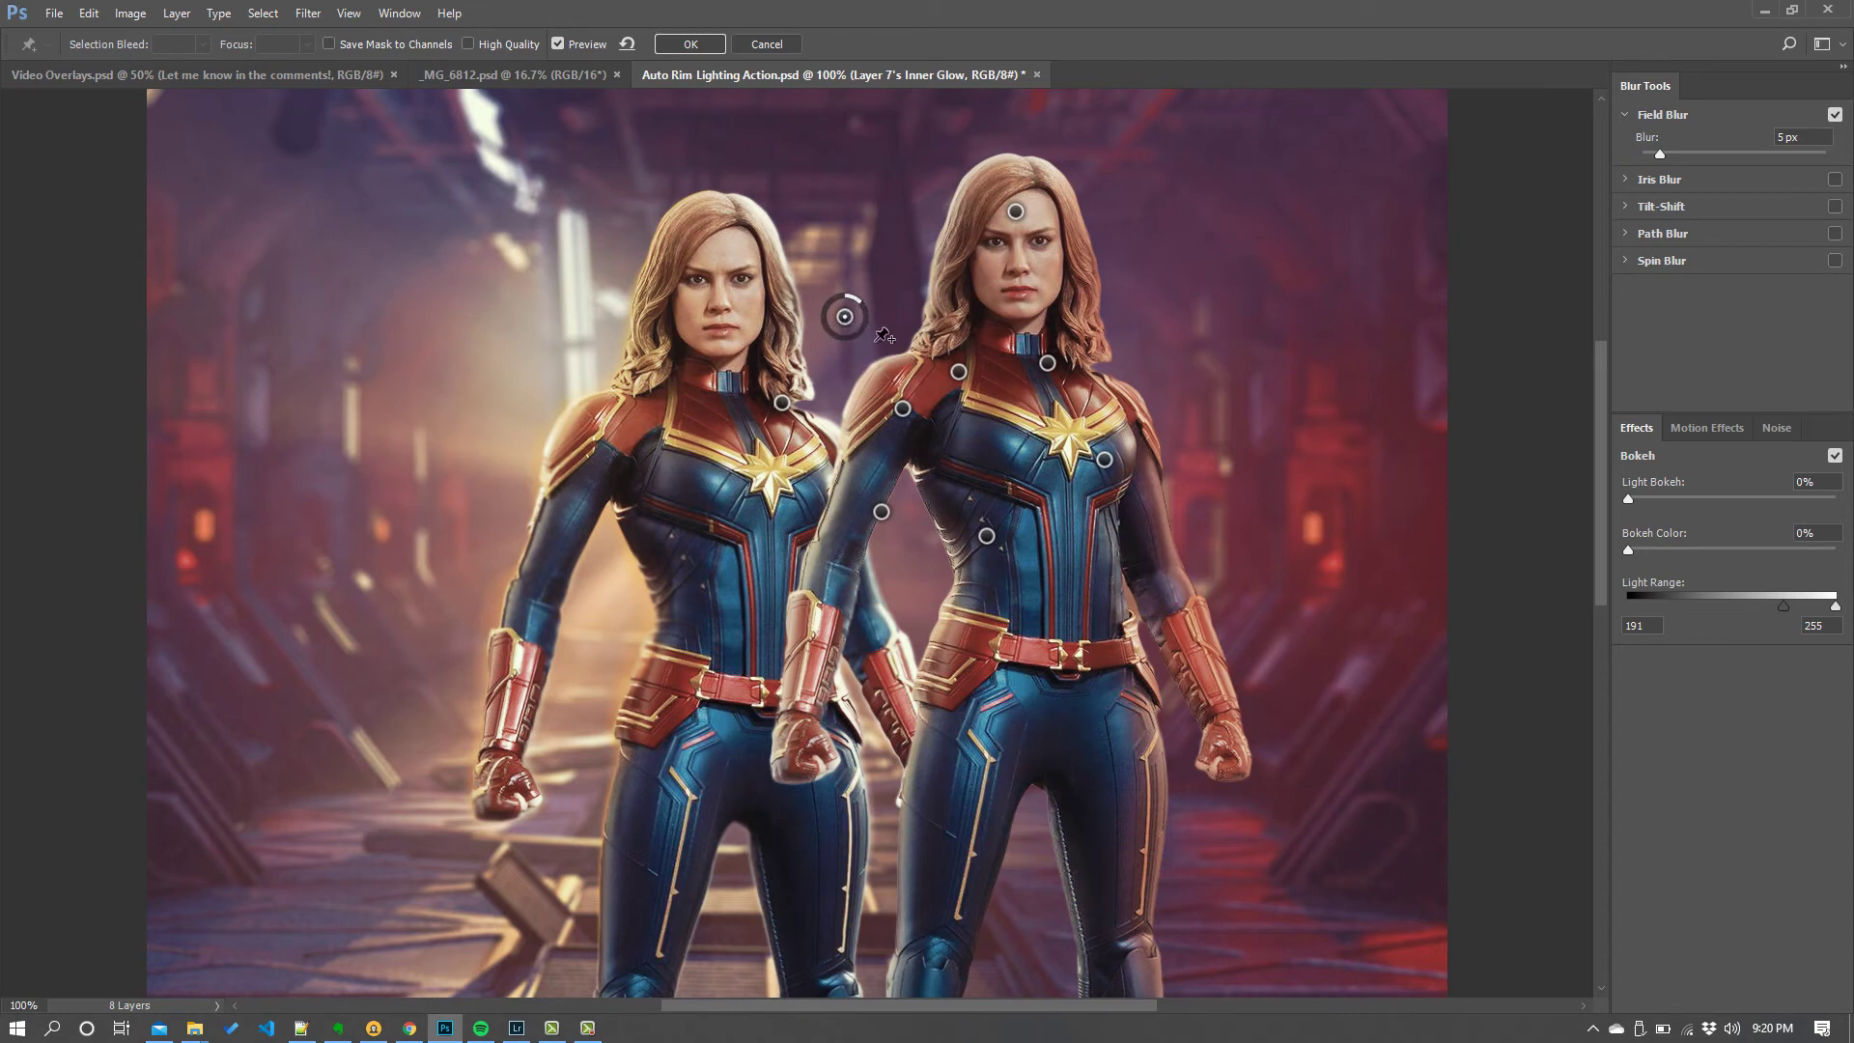
pyautogui.click(903, 410)
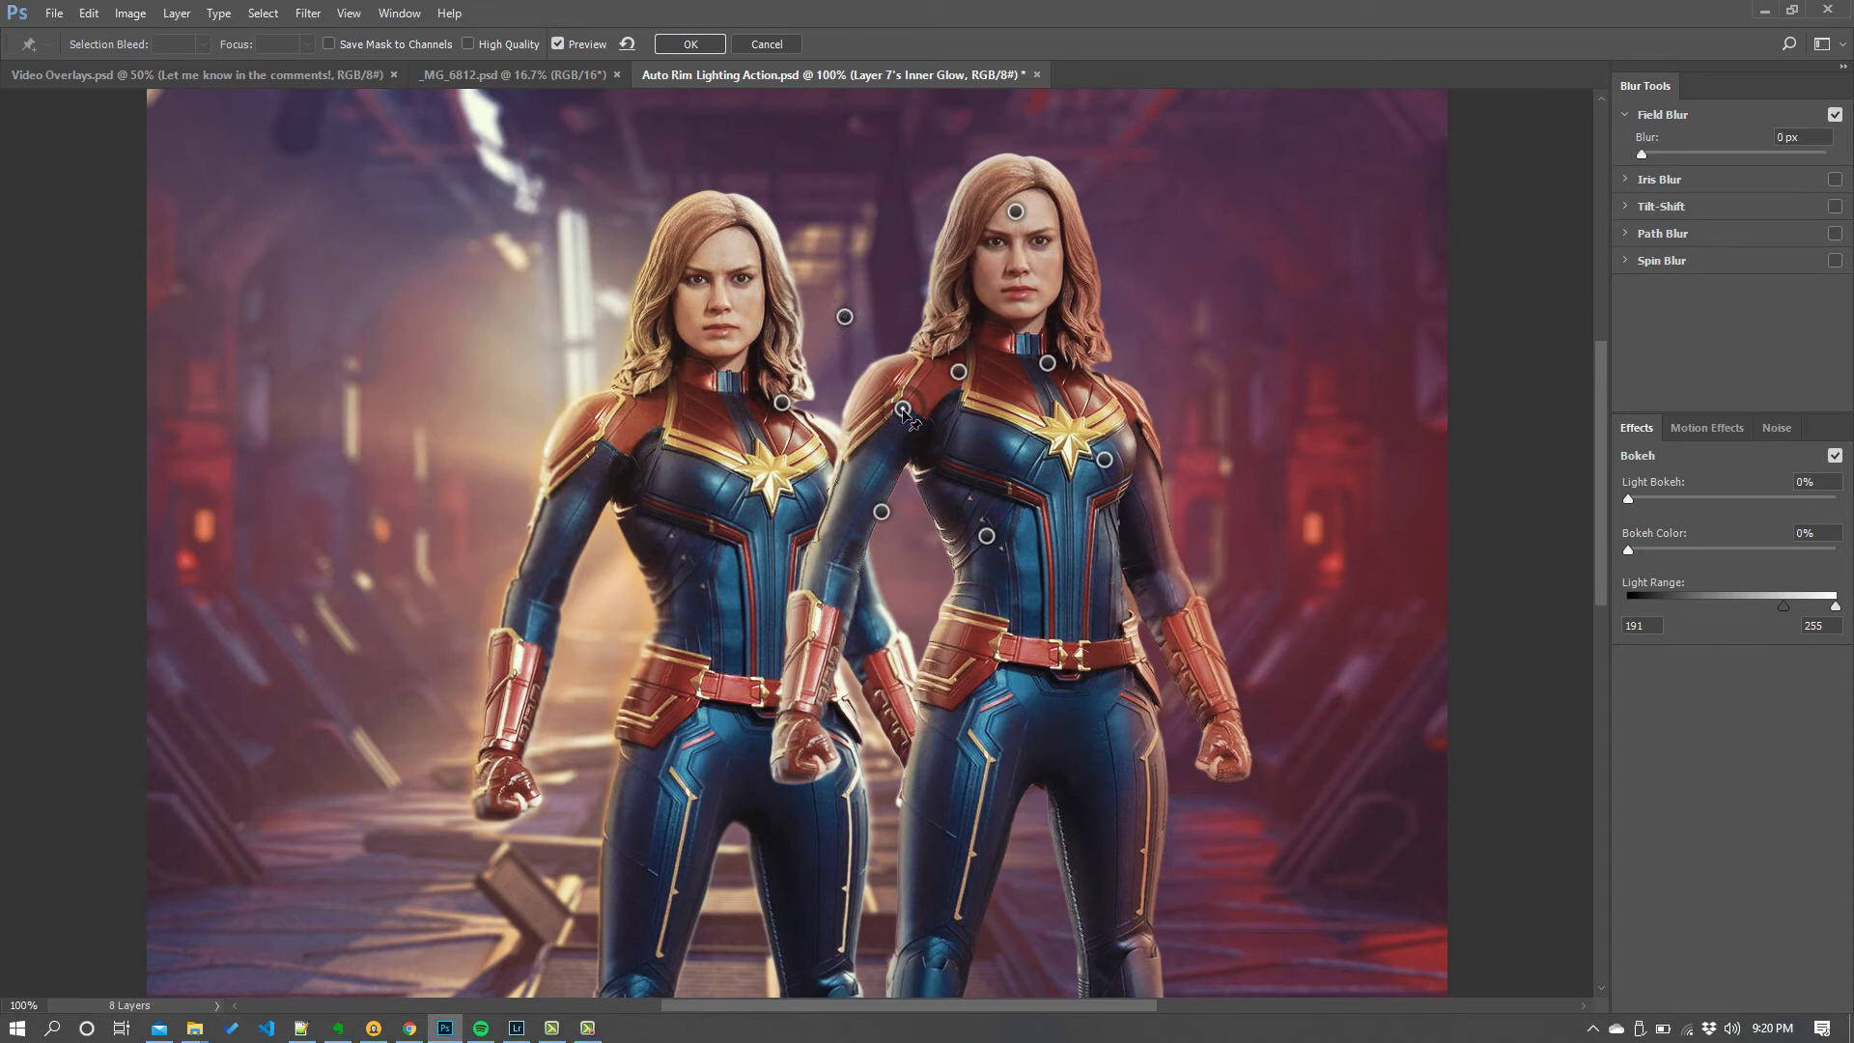
pyautogui.click(672, 43)
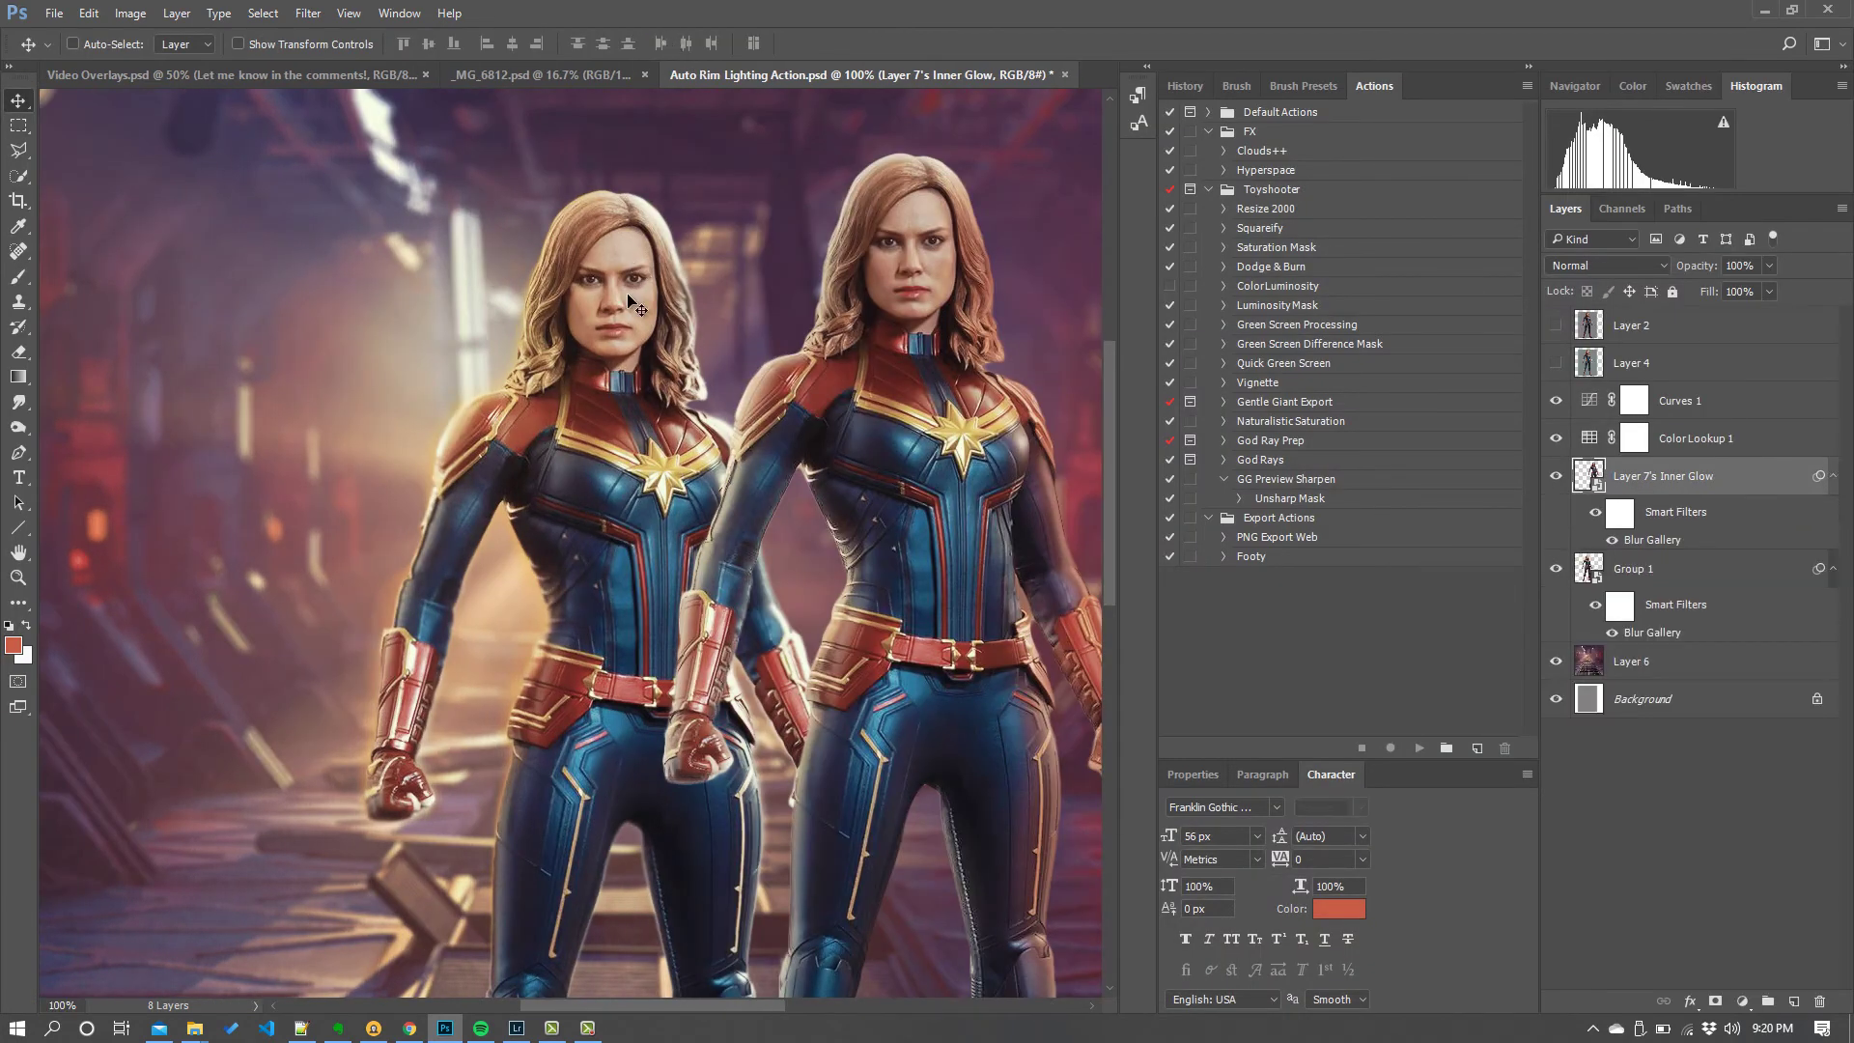
# Move Group 1's figure farther left and the Layer 7's Inner Glow figure left and slightly down.
pyautogui.click(1581, 577)
pyautogui.moveTo(525, 493); pyautogui.dragTo(217, 499)
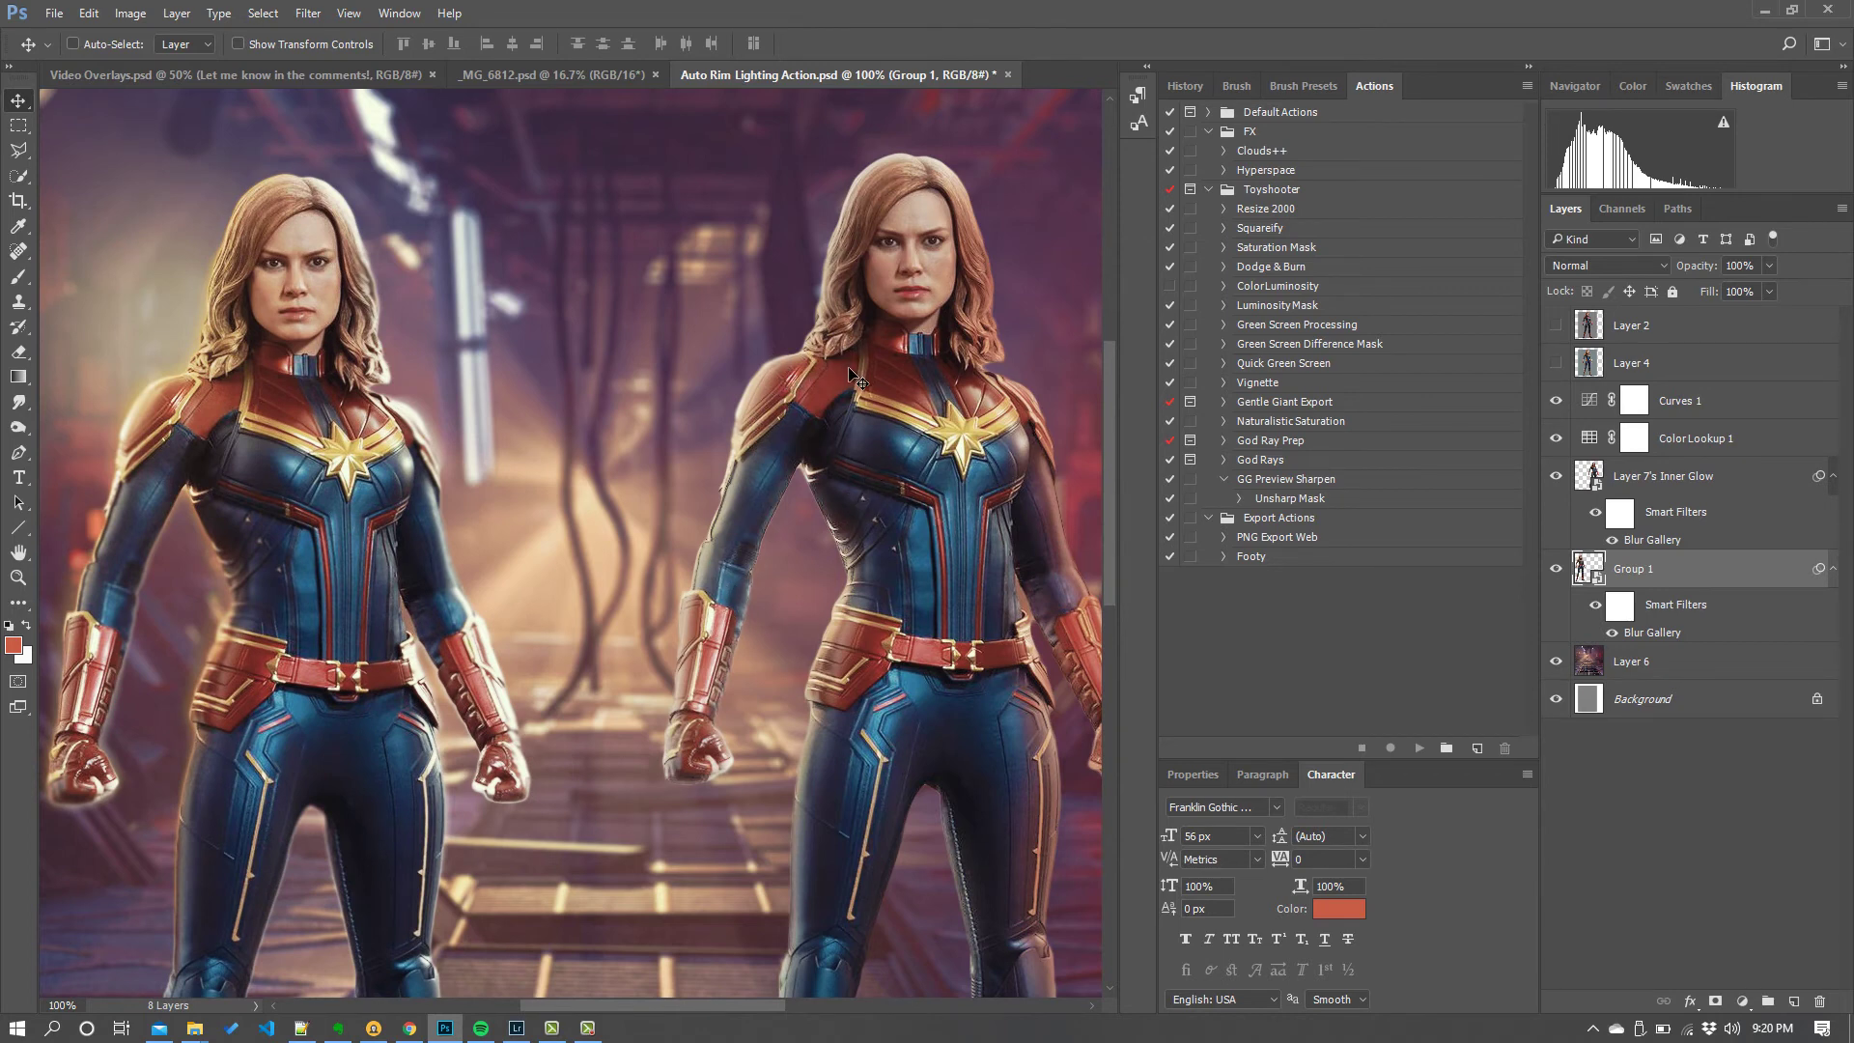
pyautogui.click(1591, 476)
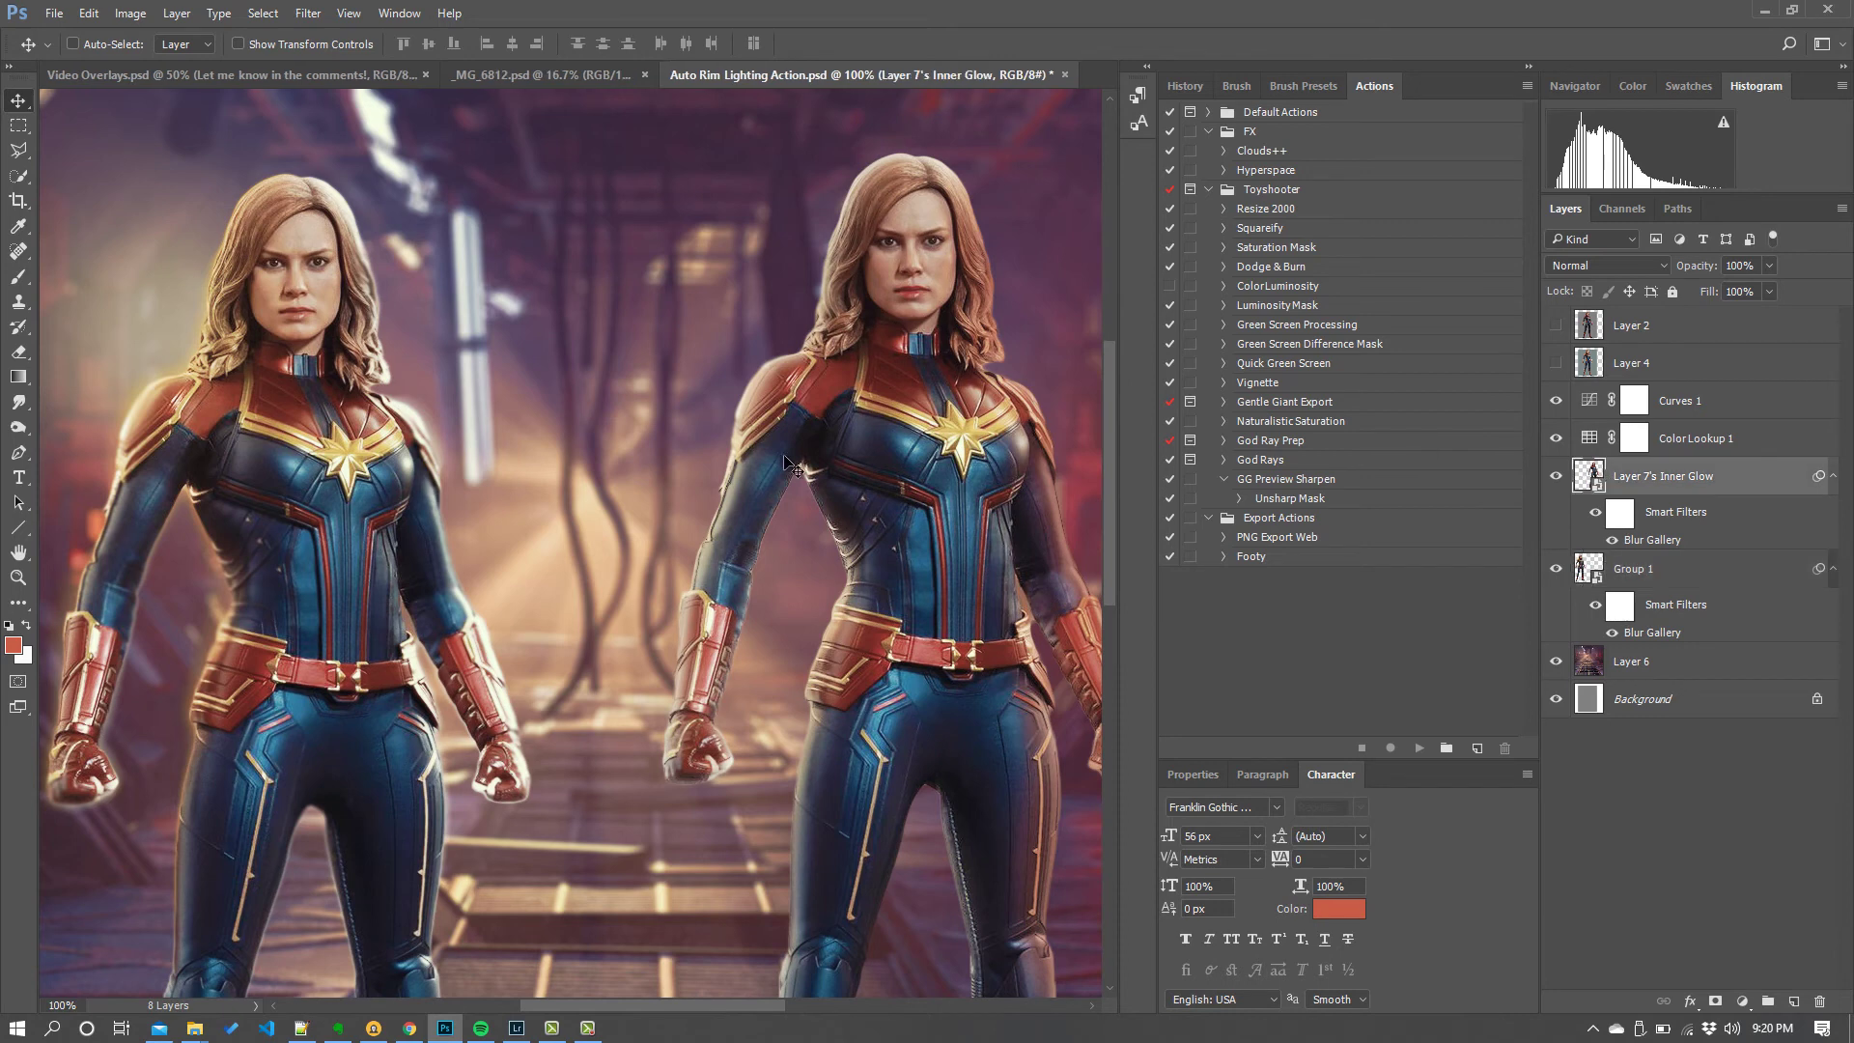
pyautogui.moveTo(766, 461); pyautogui.dragTo(660, 534)
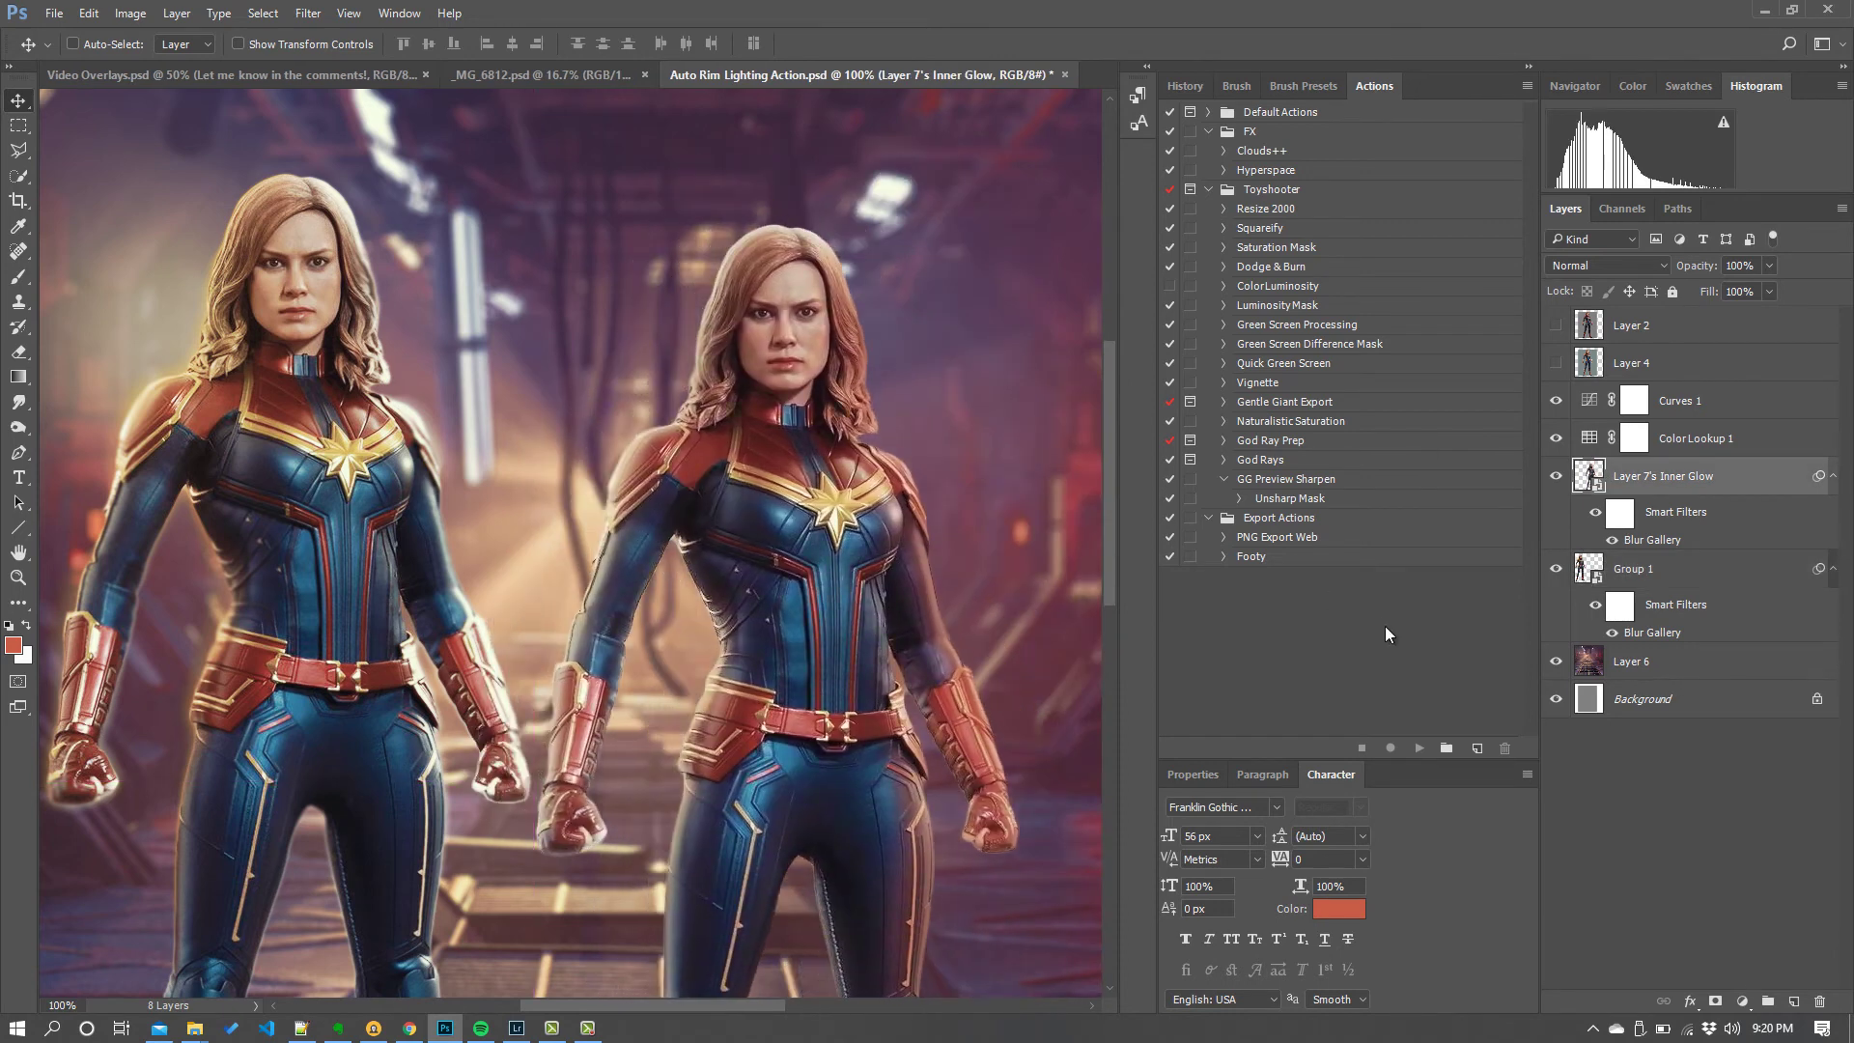
pyautogui.doubleClick(1685, 538)
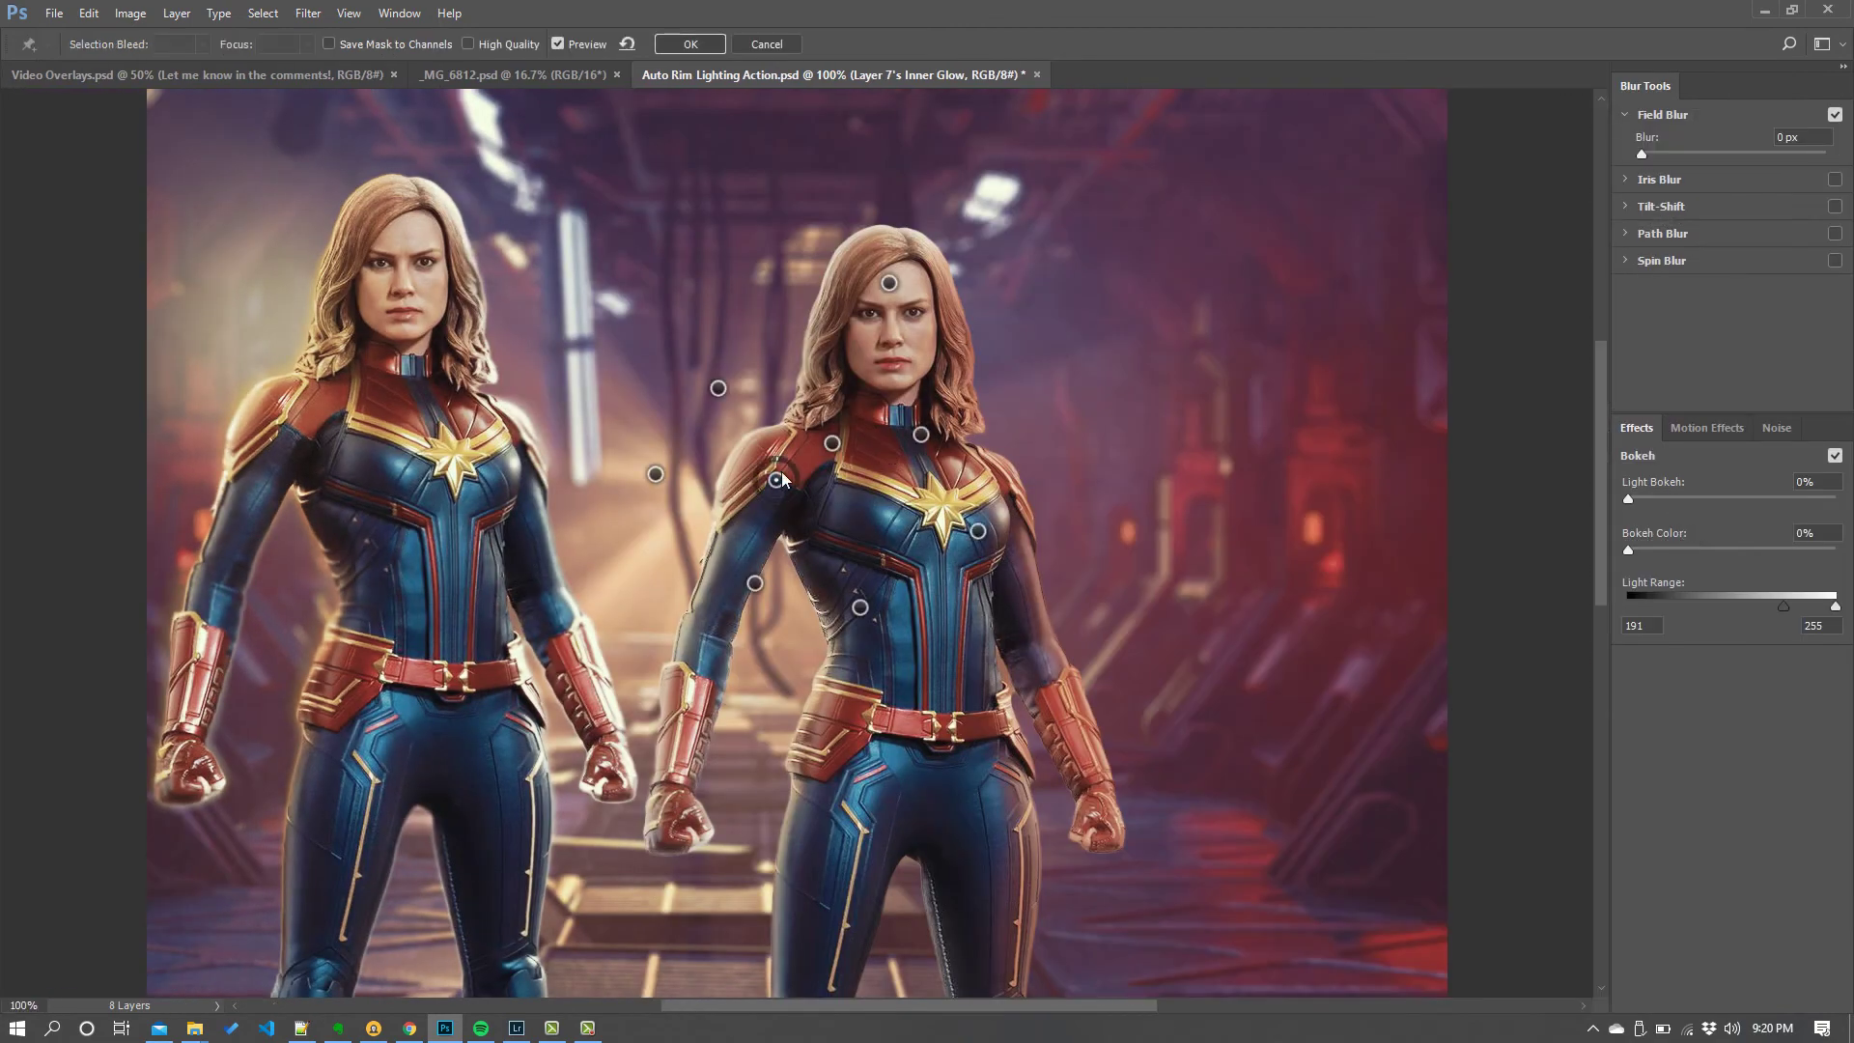
pyautogui.moveTo(776, 481); pyautogui.dragTo(777, 491)
pyautogui.click(765, 43)
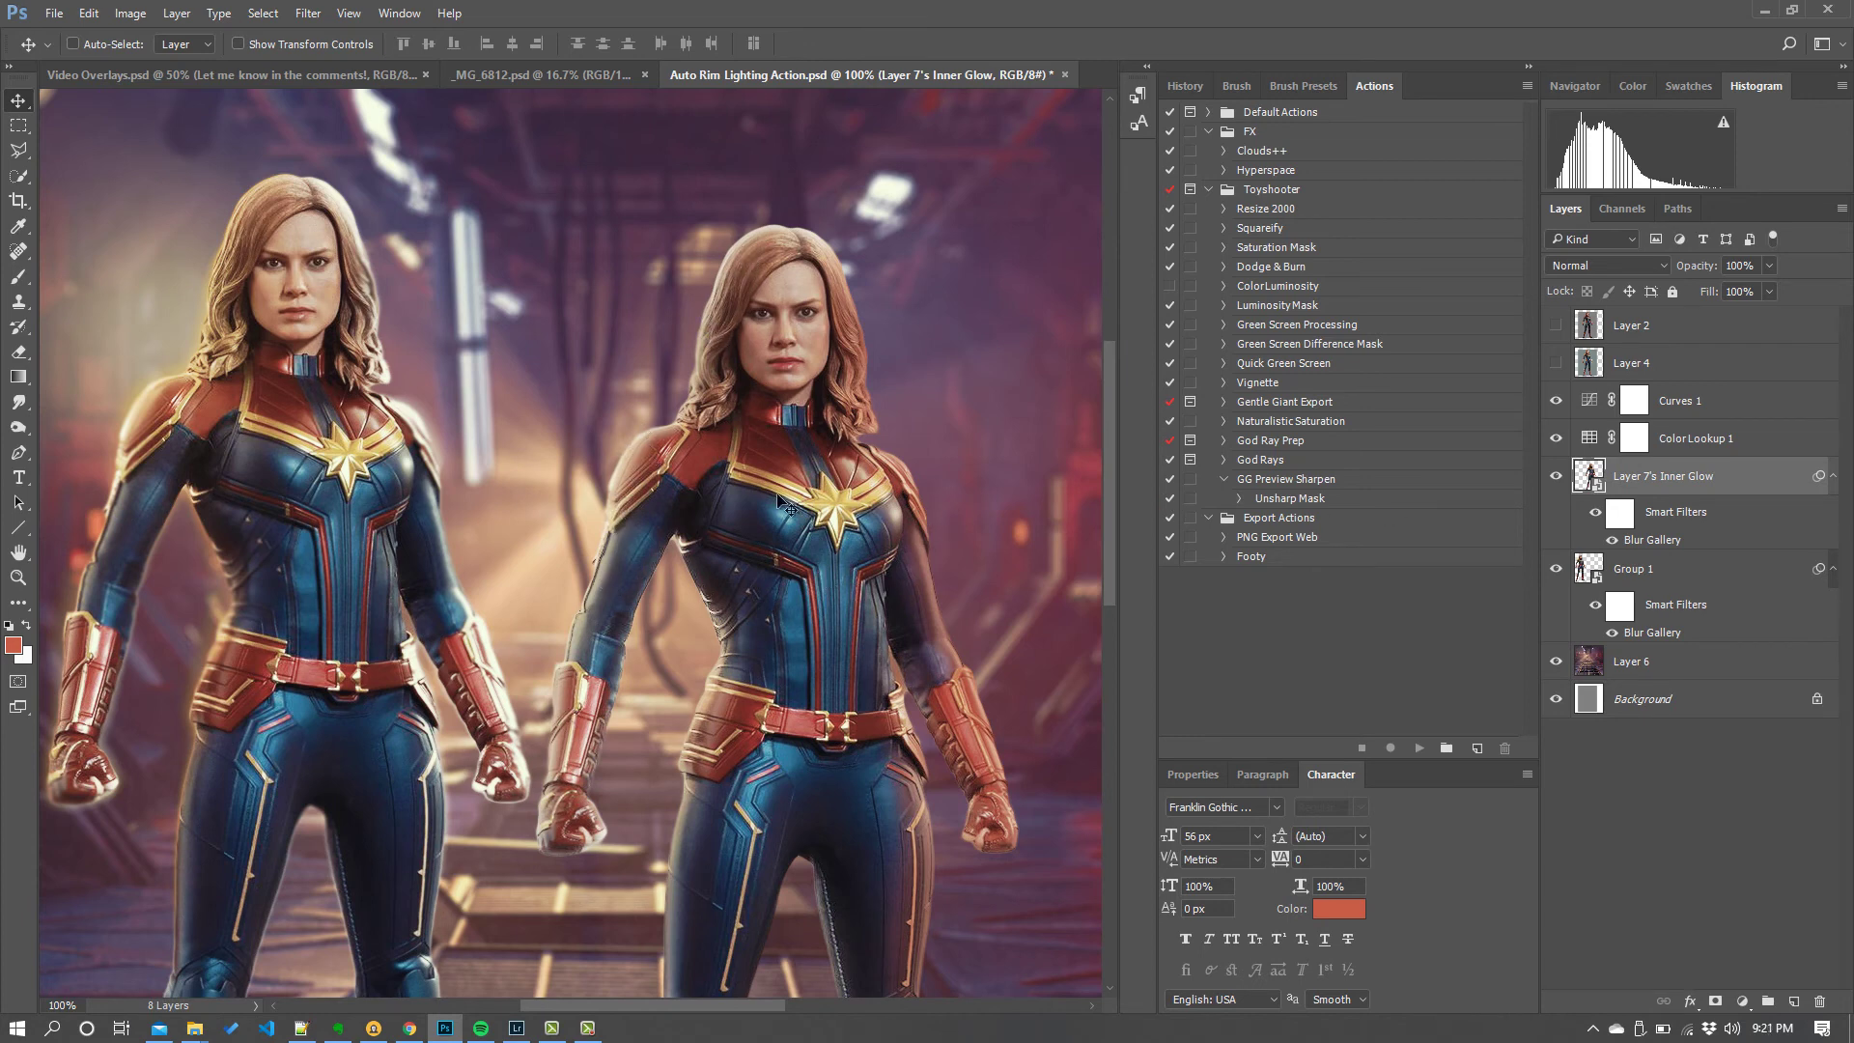
# Hide Layer 7's Inner Glow and shift Group 1's figure right to stand mid-corridor.
pyautogui.moveTo(783, 496); pyautogui.dragTo(941, 428)
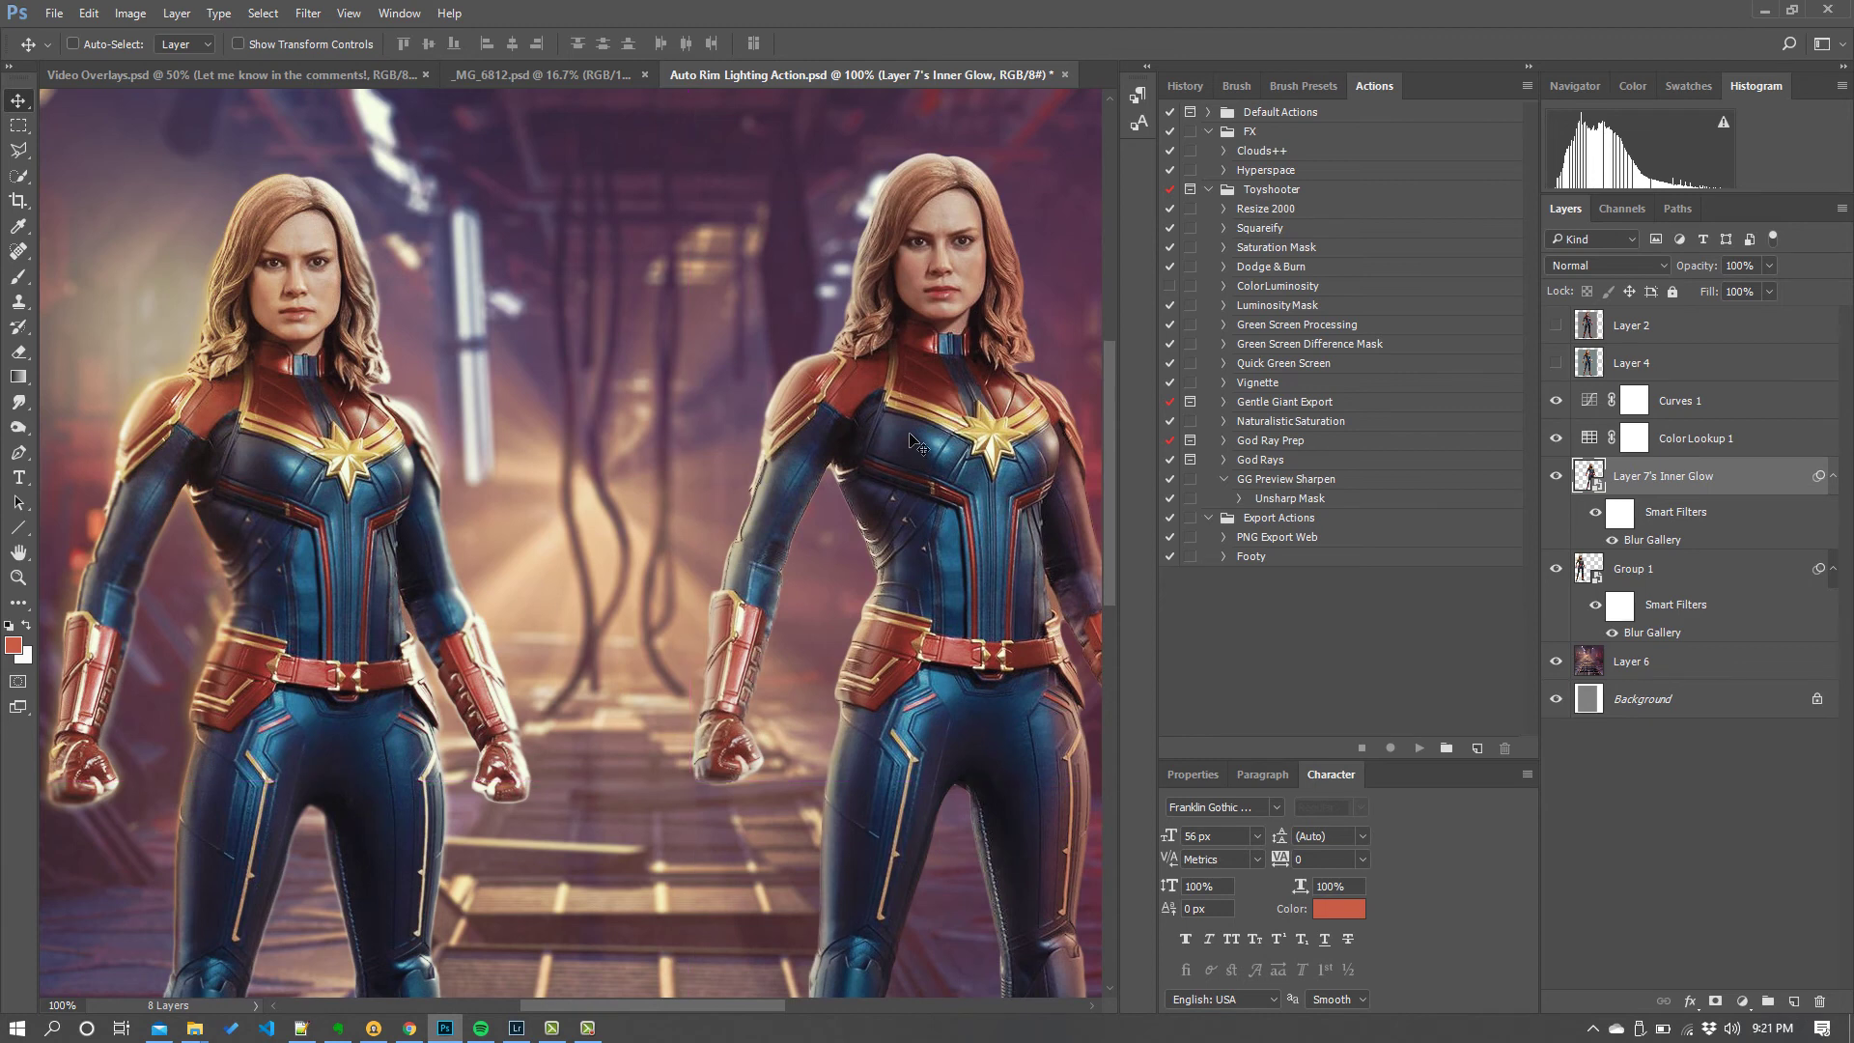
pyautogui.click(1630, 567)
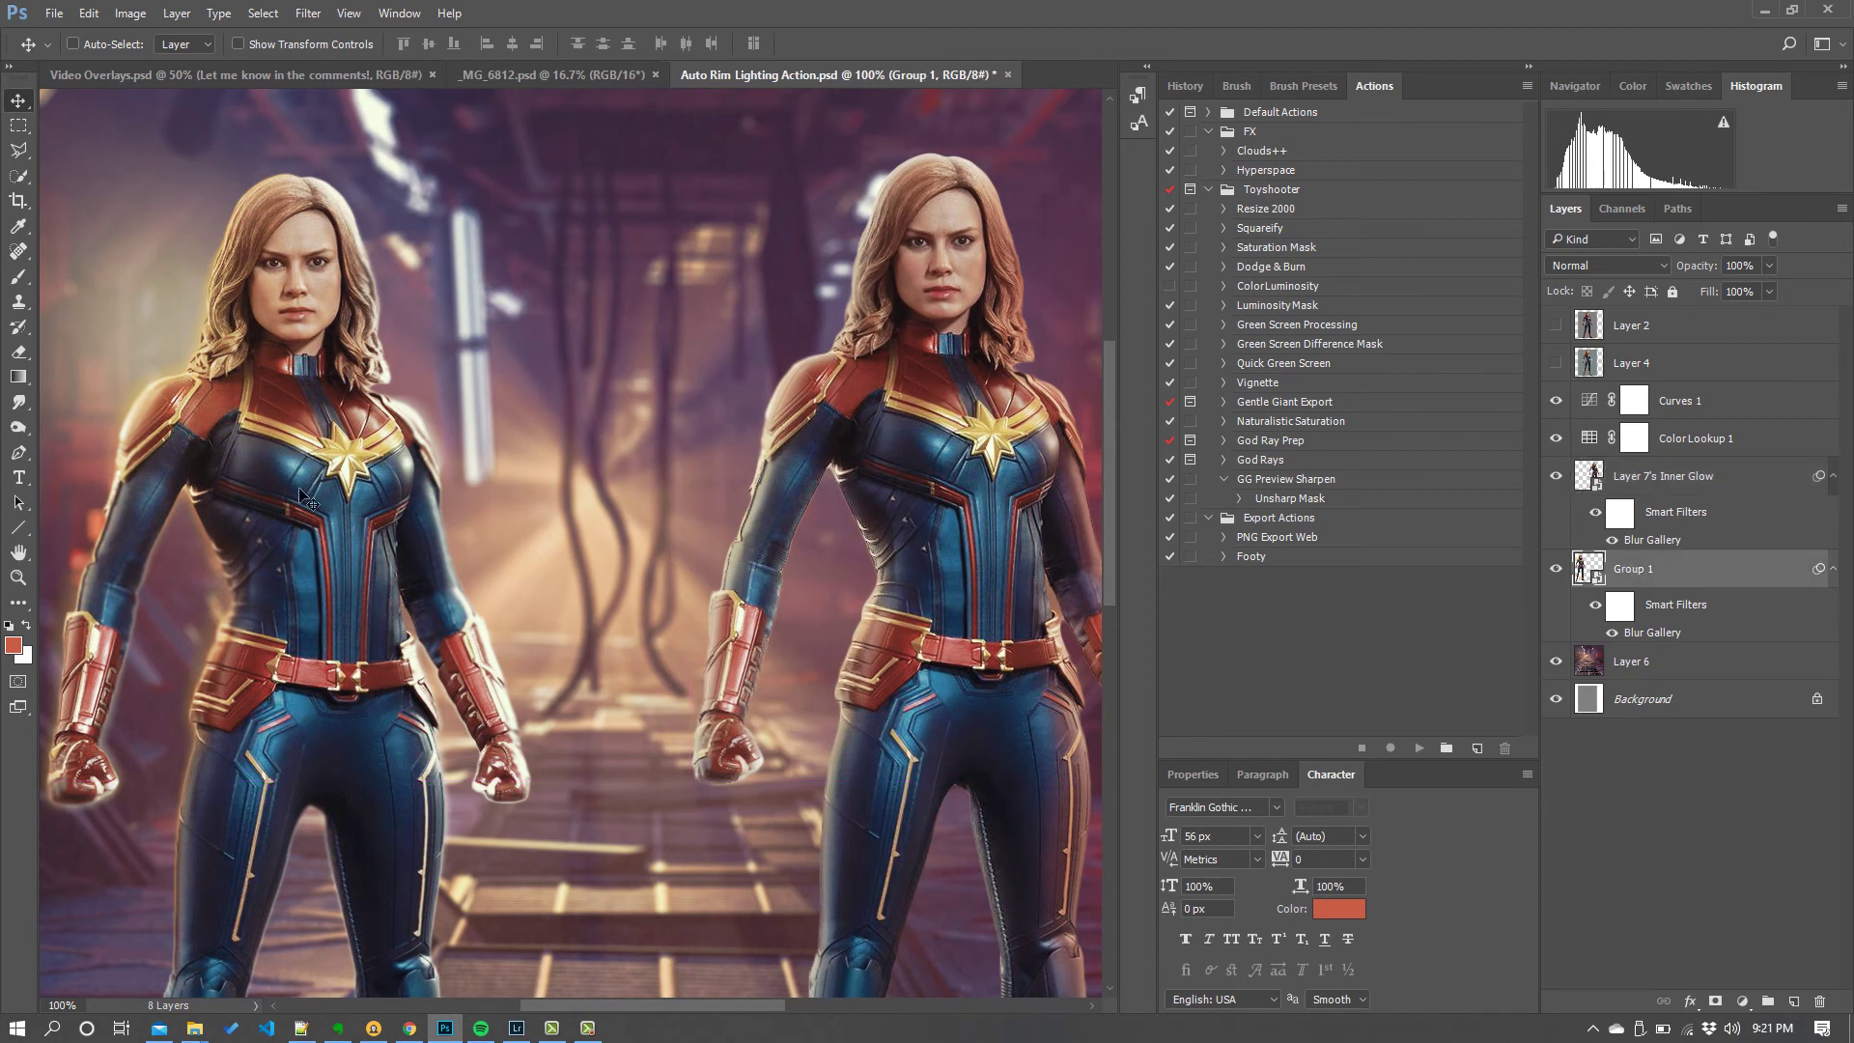
pyautogui.moveTo(273, 477); pyautogui.dragTo(666, 553)
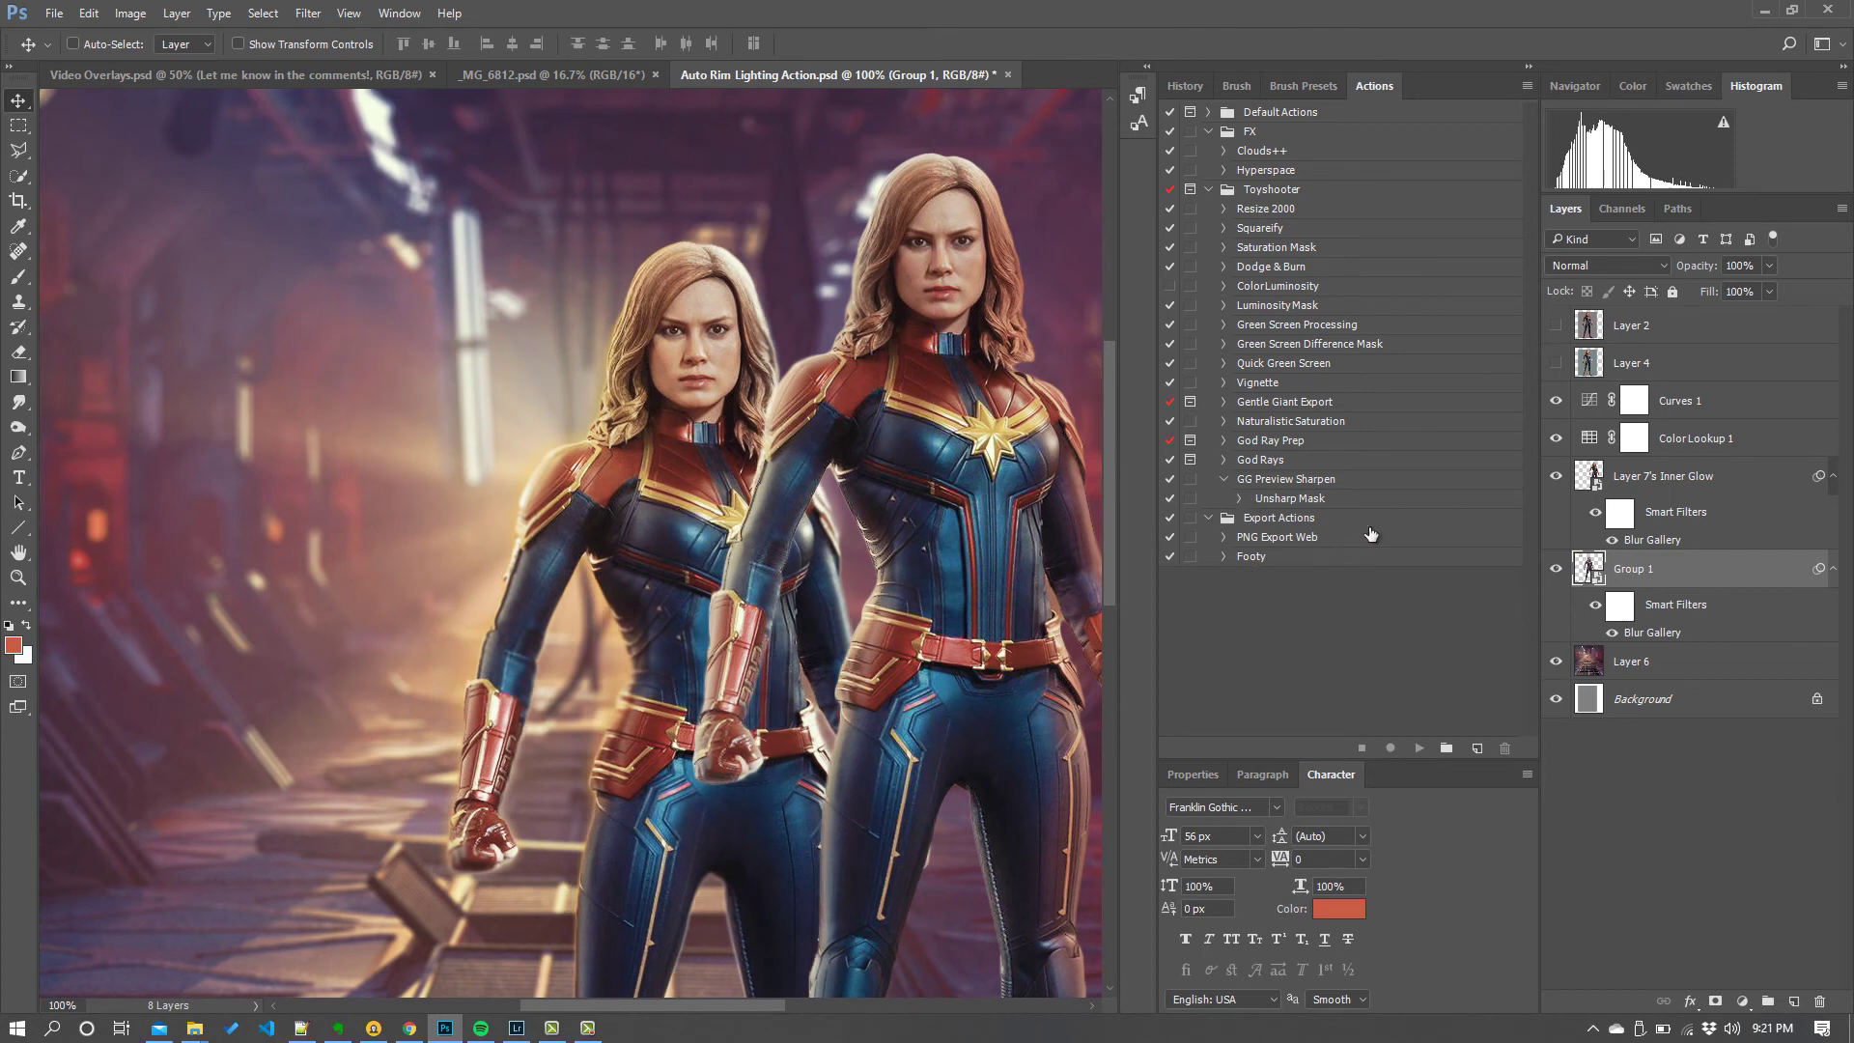
pyautogui.click(1556, 476)
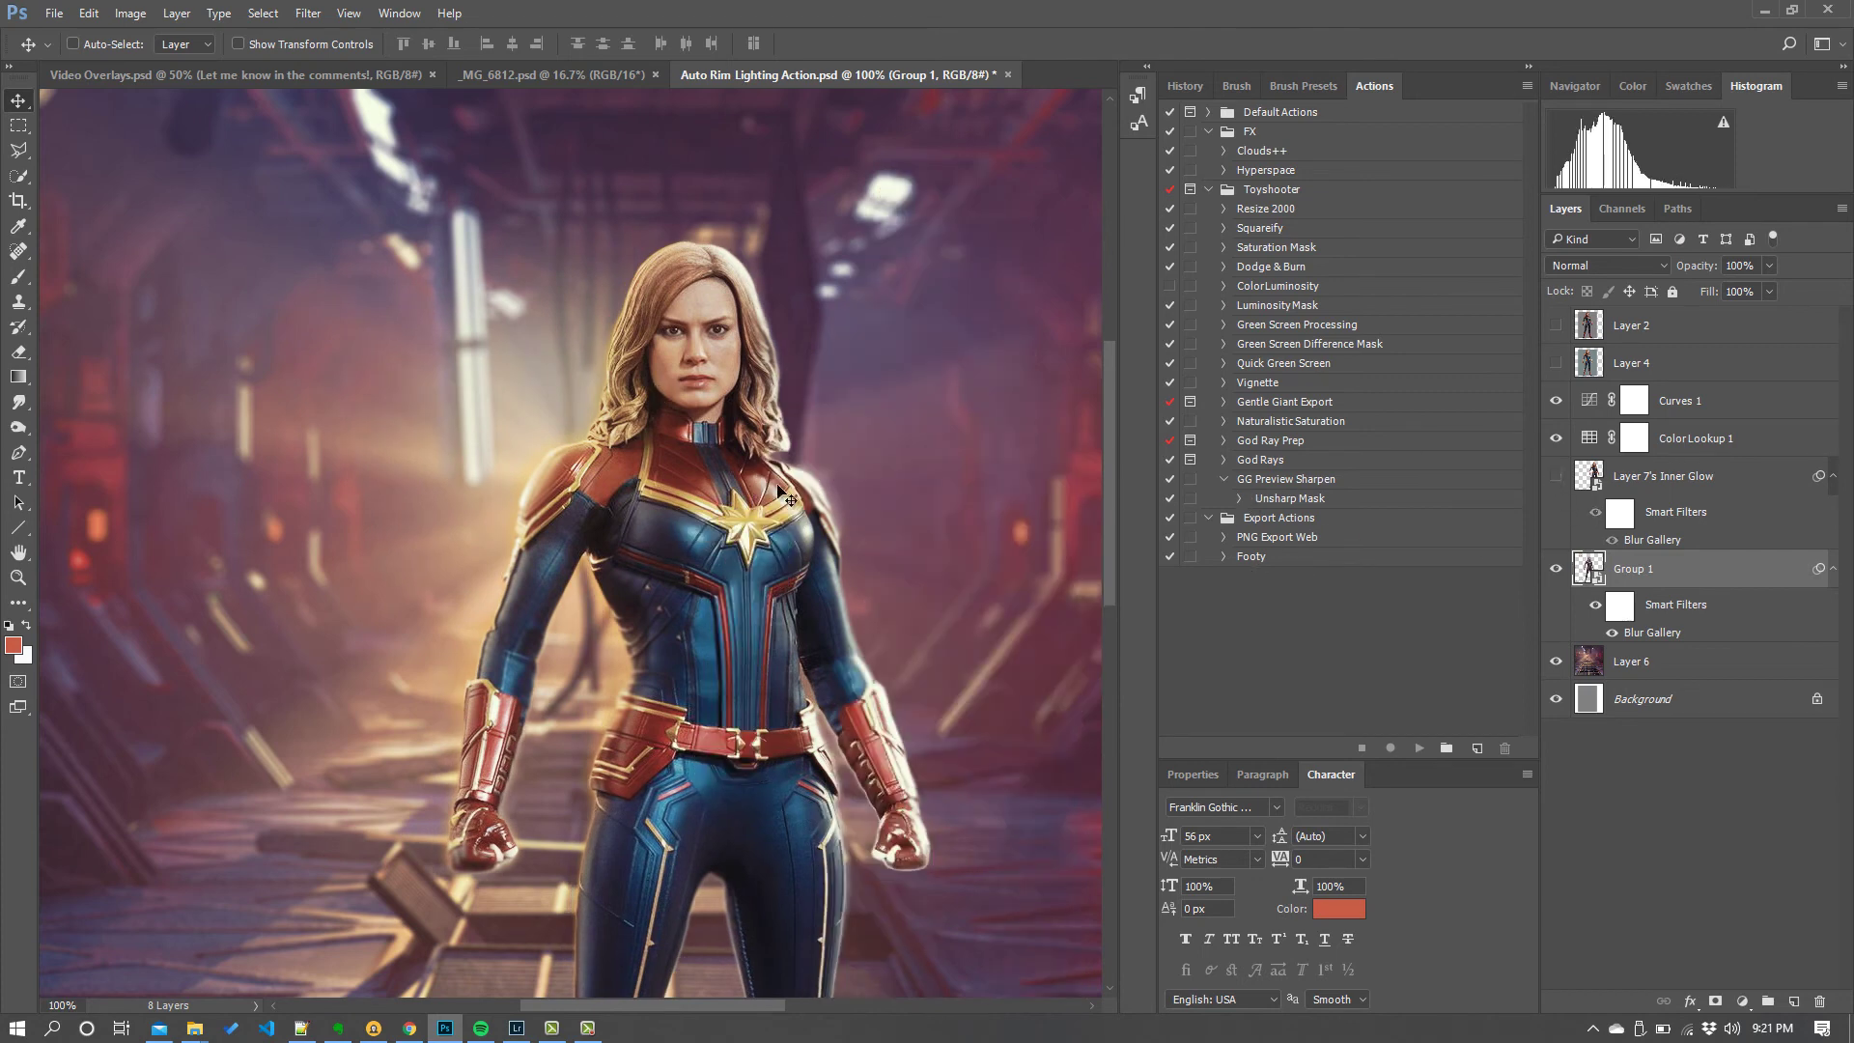
pyautogui.moveTo(583, 498); pyautogui.dragTo(614, 495)
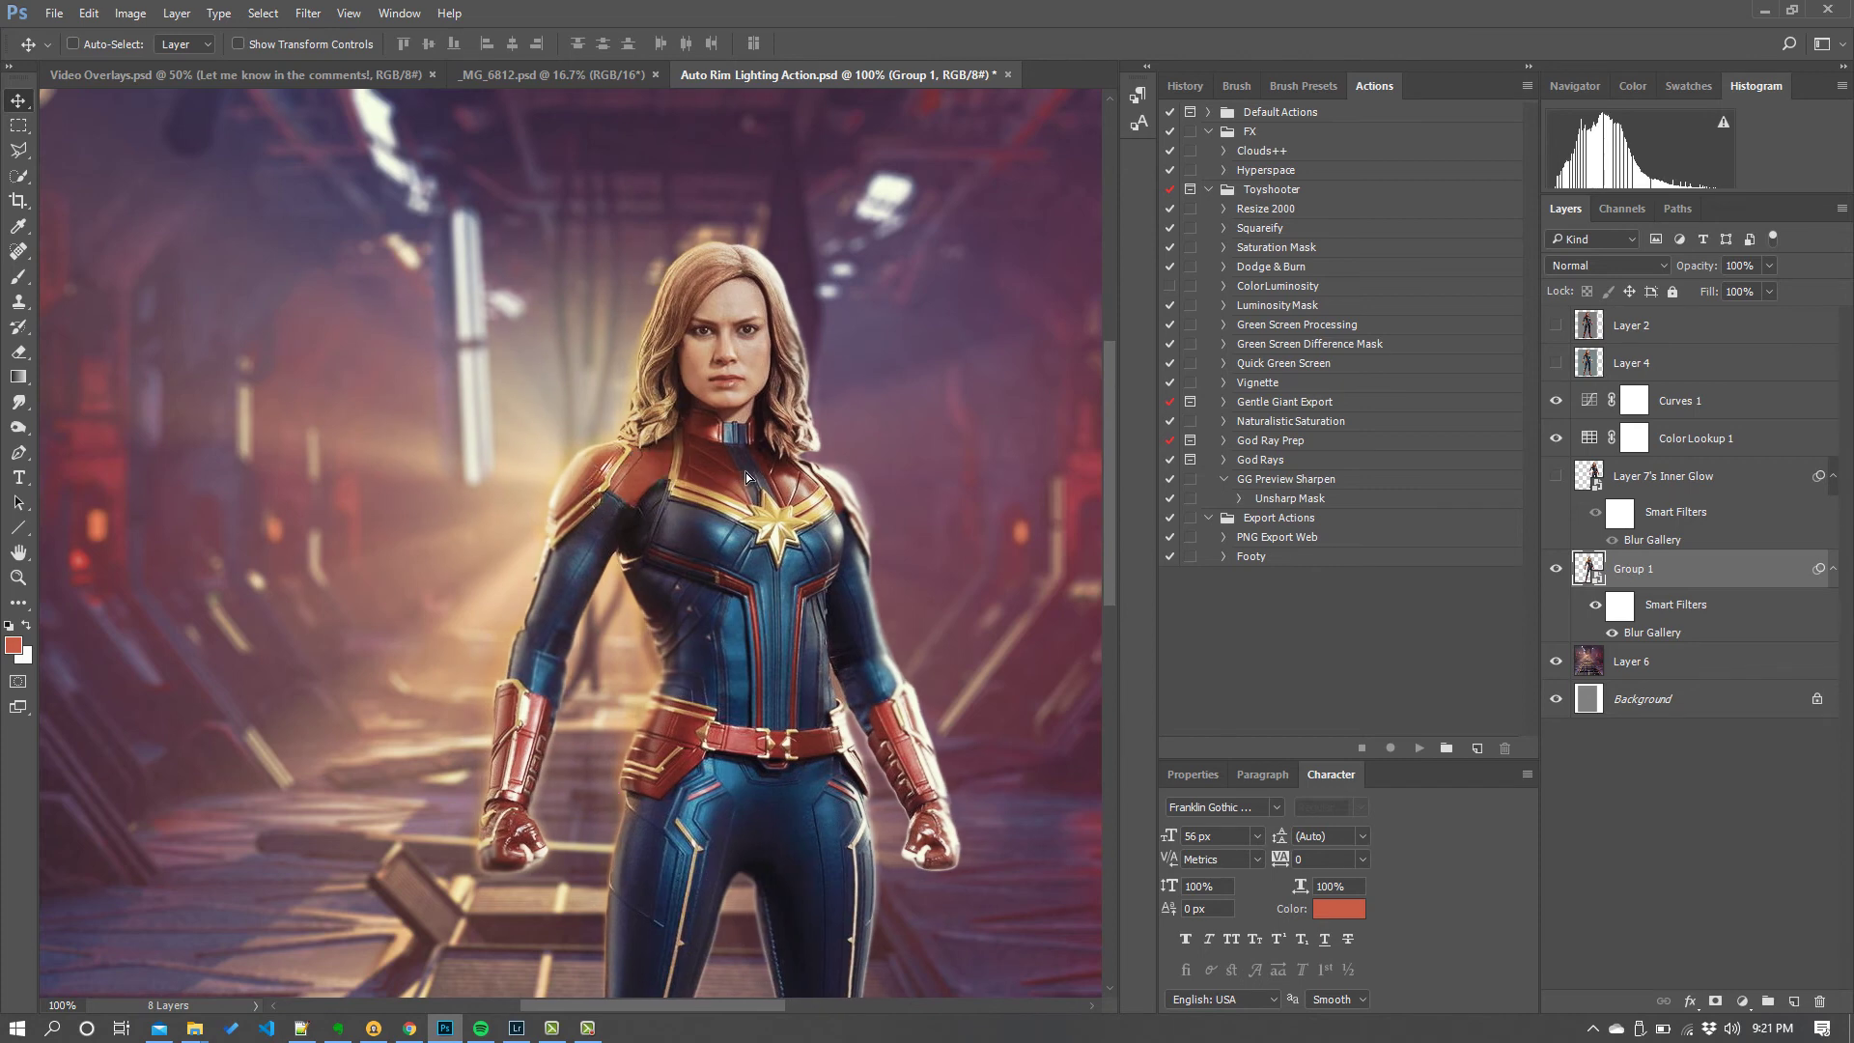
pyautogui.moveTo(784, 422); pyautogui.dragTo(827, 431)
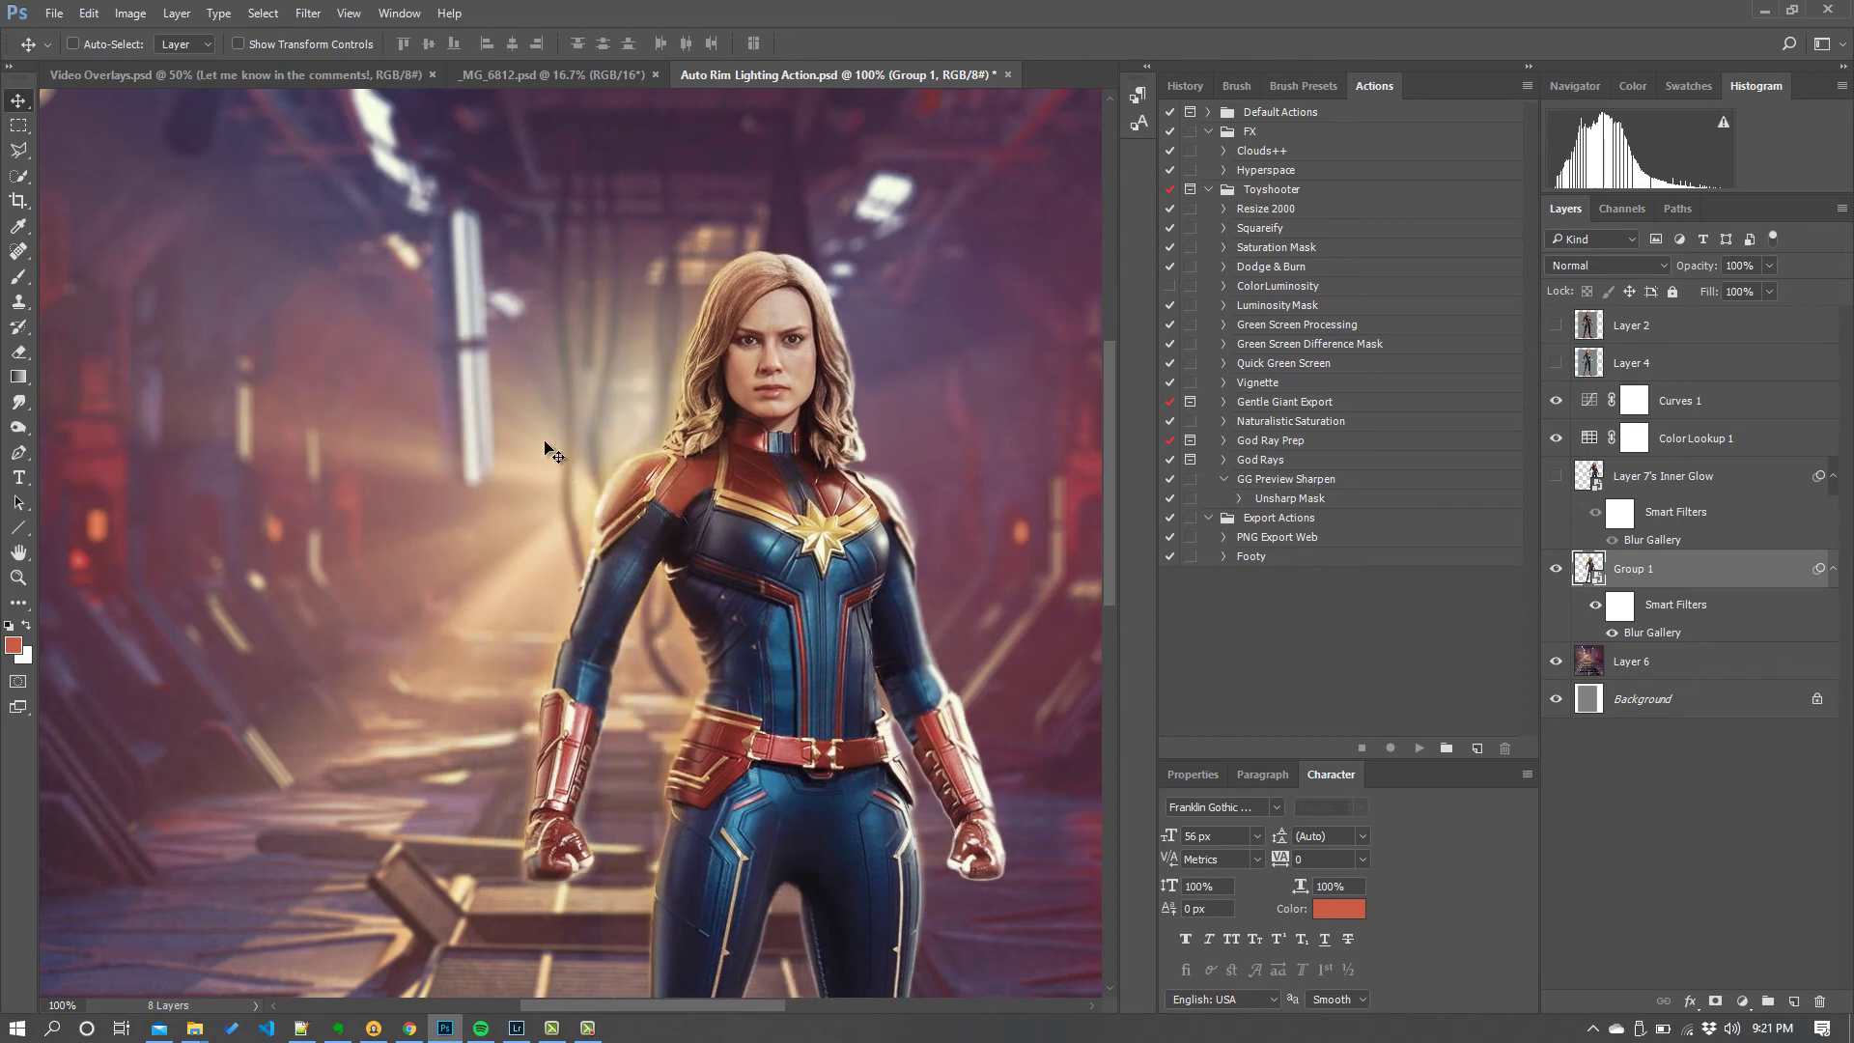